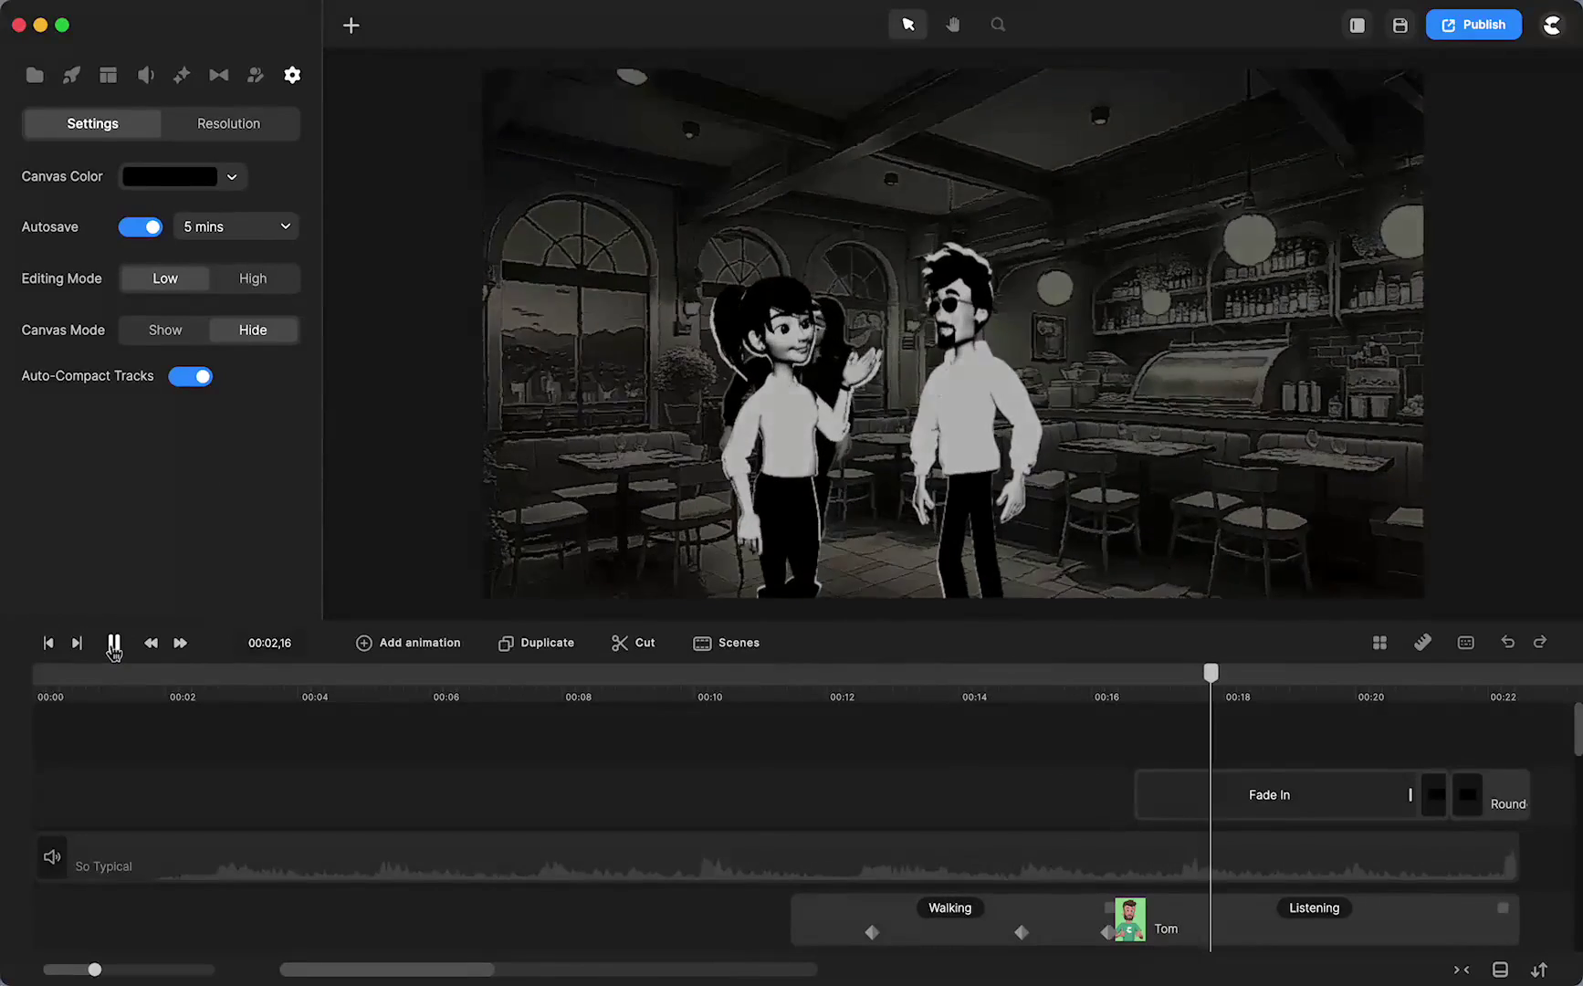
Step: Pause the restaurant scene and move the playhead past the last clip to the empty frame at 00:23,23
{"action": "left_click", "coordinate": [114, 645]}
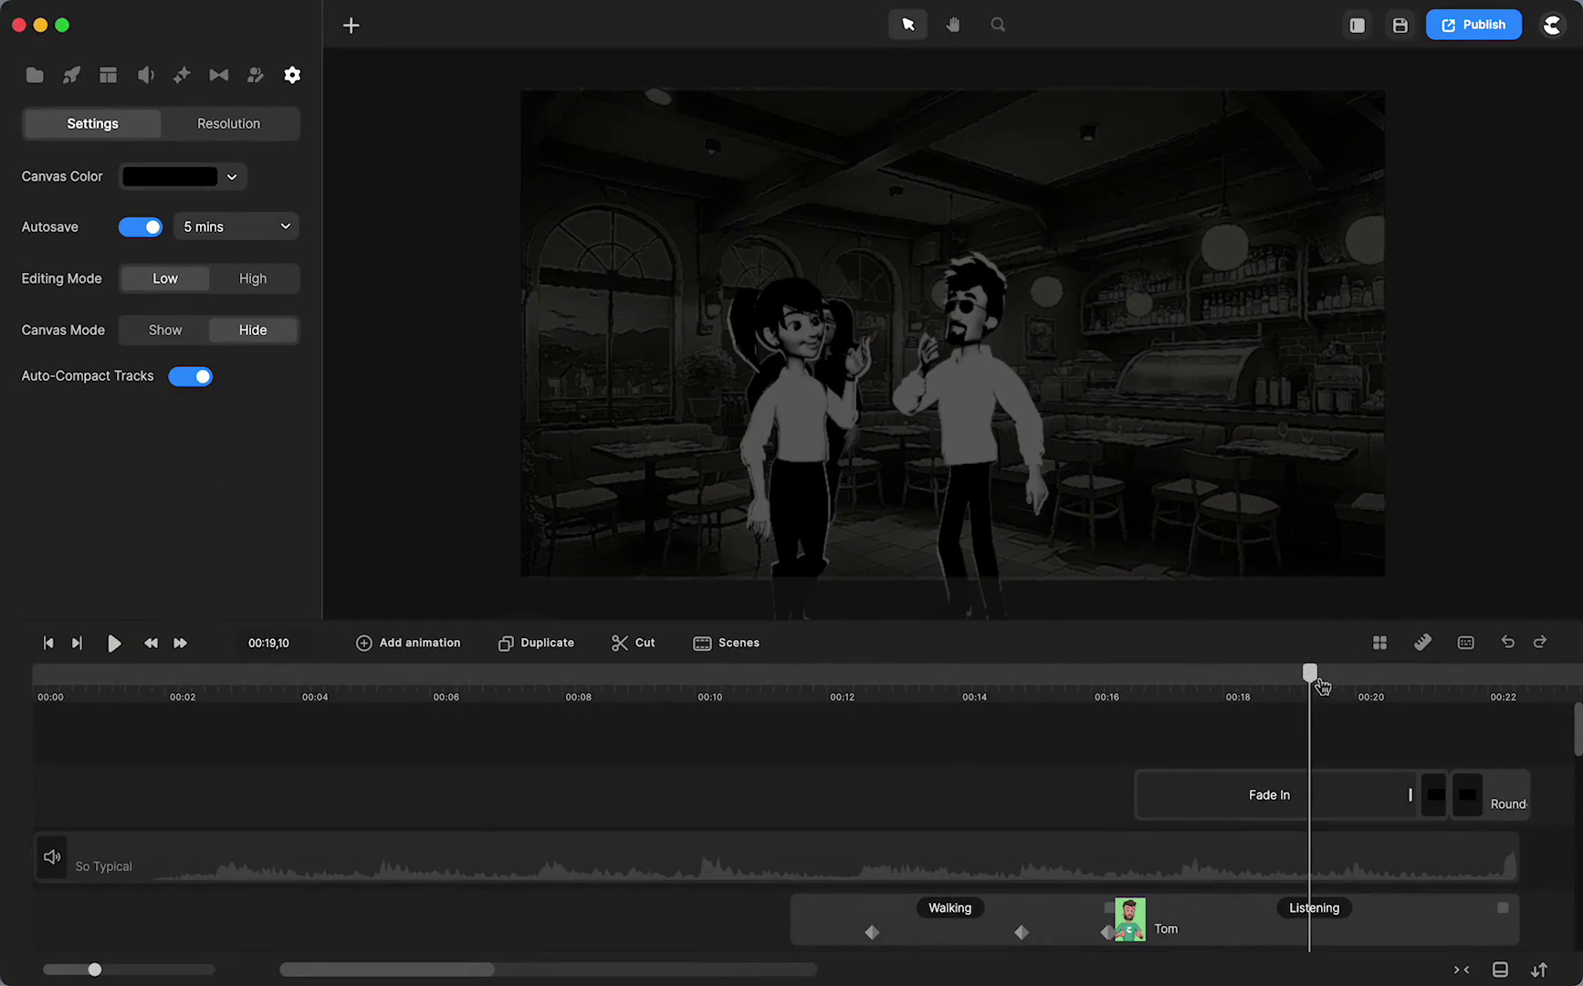
{"action": "left_click_drag", "start_coordinate": [1312, 686], "coordinate": [1140, 706]}
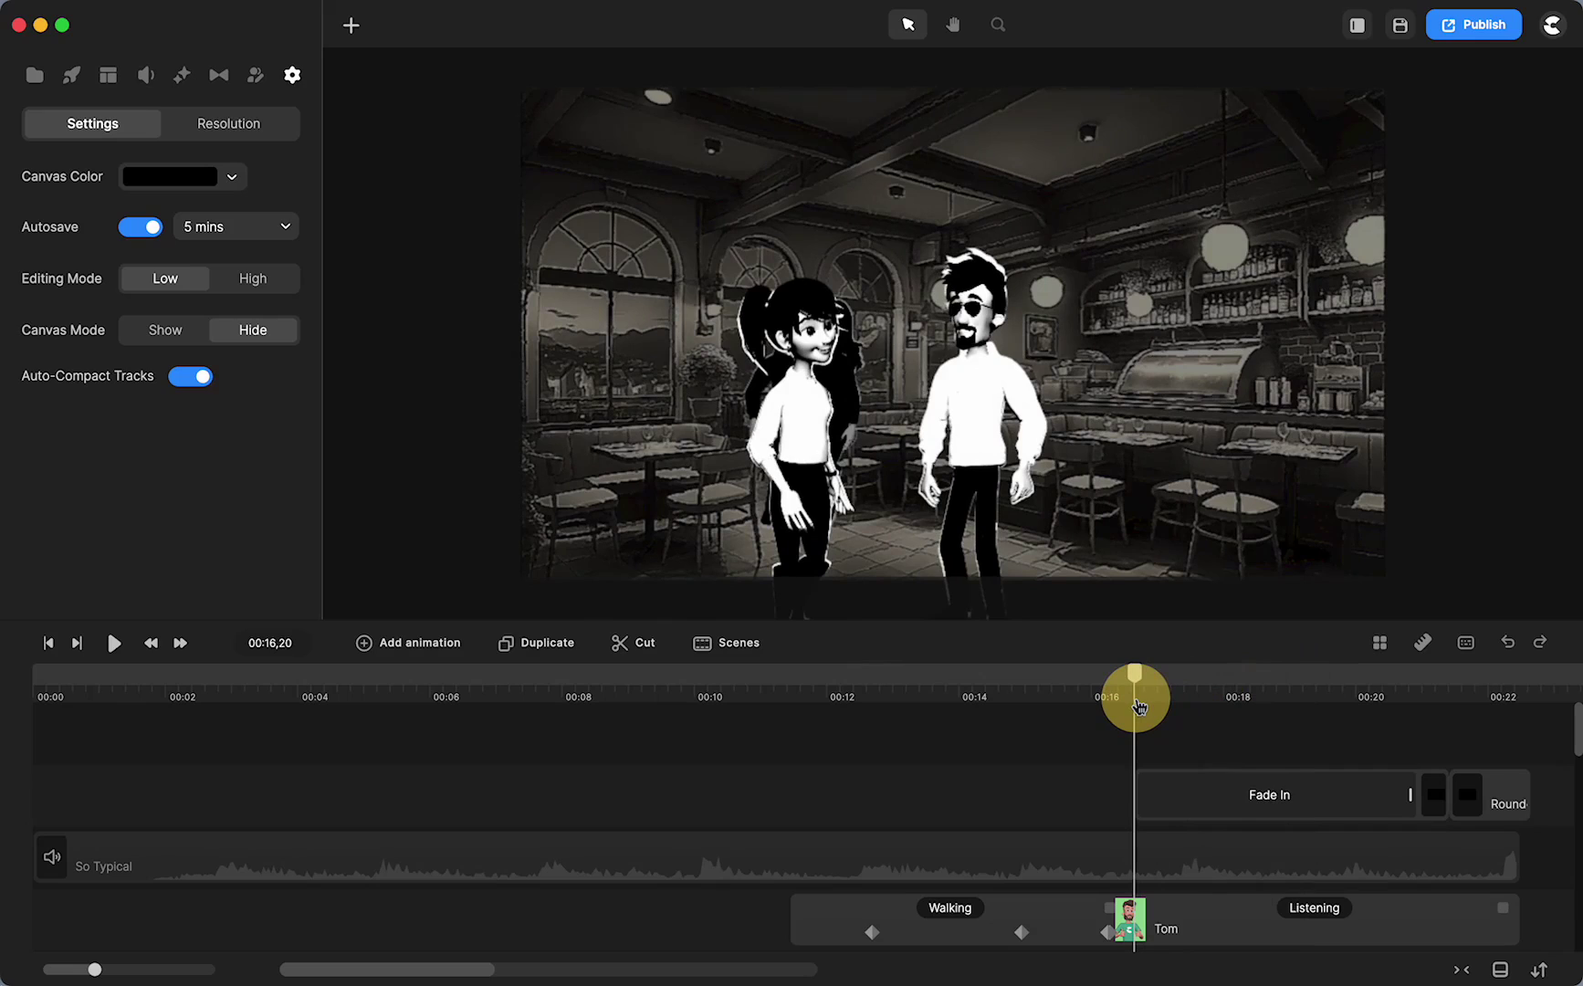
{"action": "left_click_drag", "start_coordinate": [1140, 705], "coordinate": [1142, 706]}
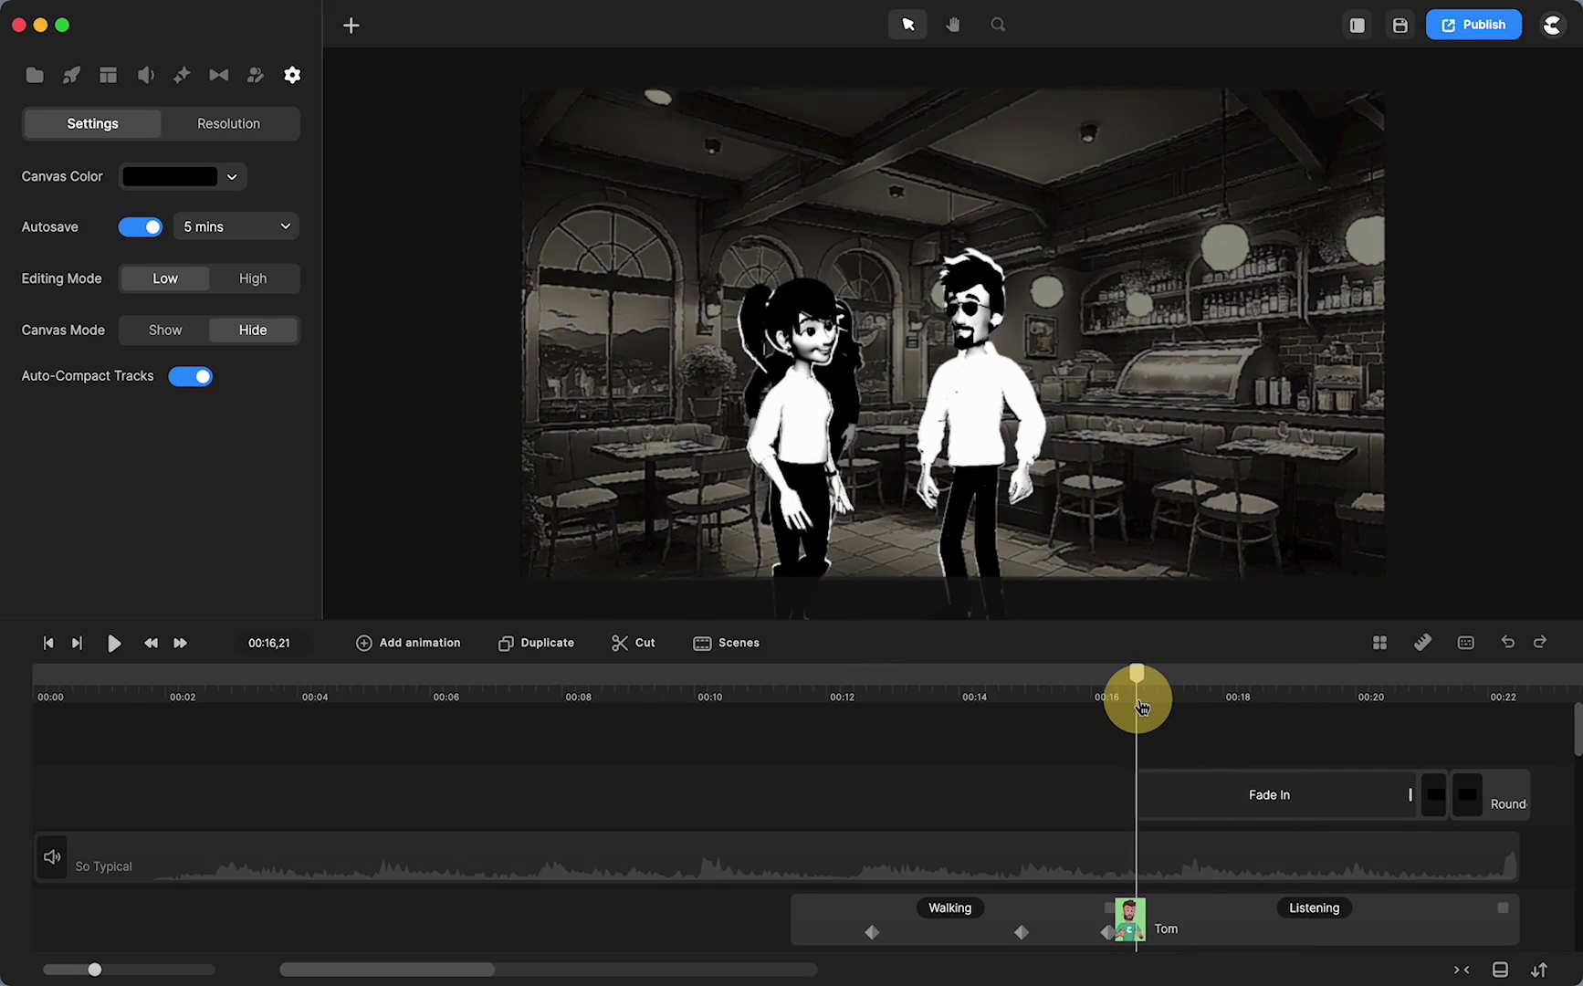
{"action": "left_click_drag", "start_coordinate": [1142, 706], "coordinate": [1141, 709]}
{"action": "scroll", "coordinate": [1131, 763], "scroll_direction": "right", "scroll_amount": 5}
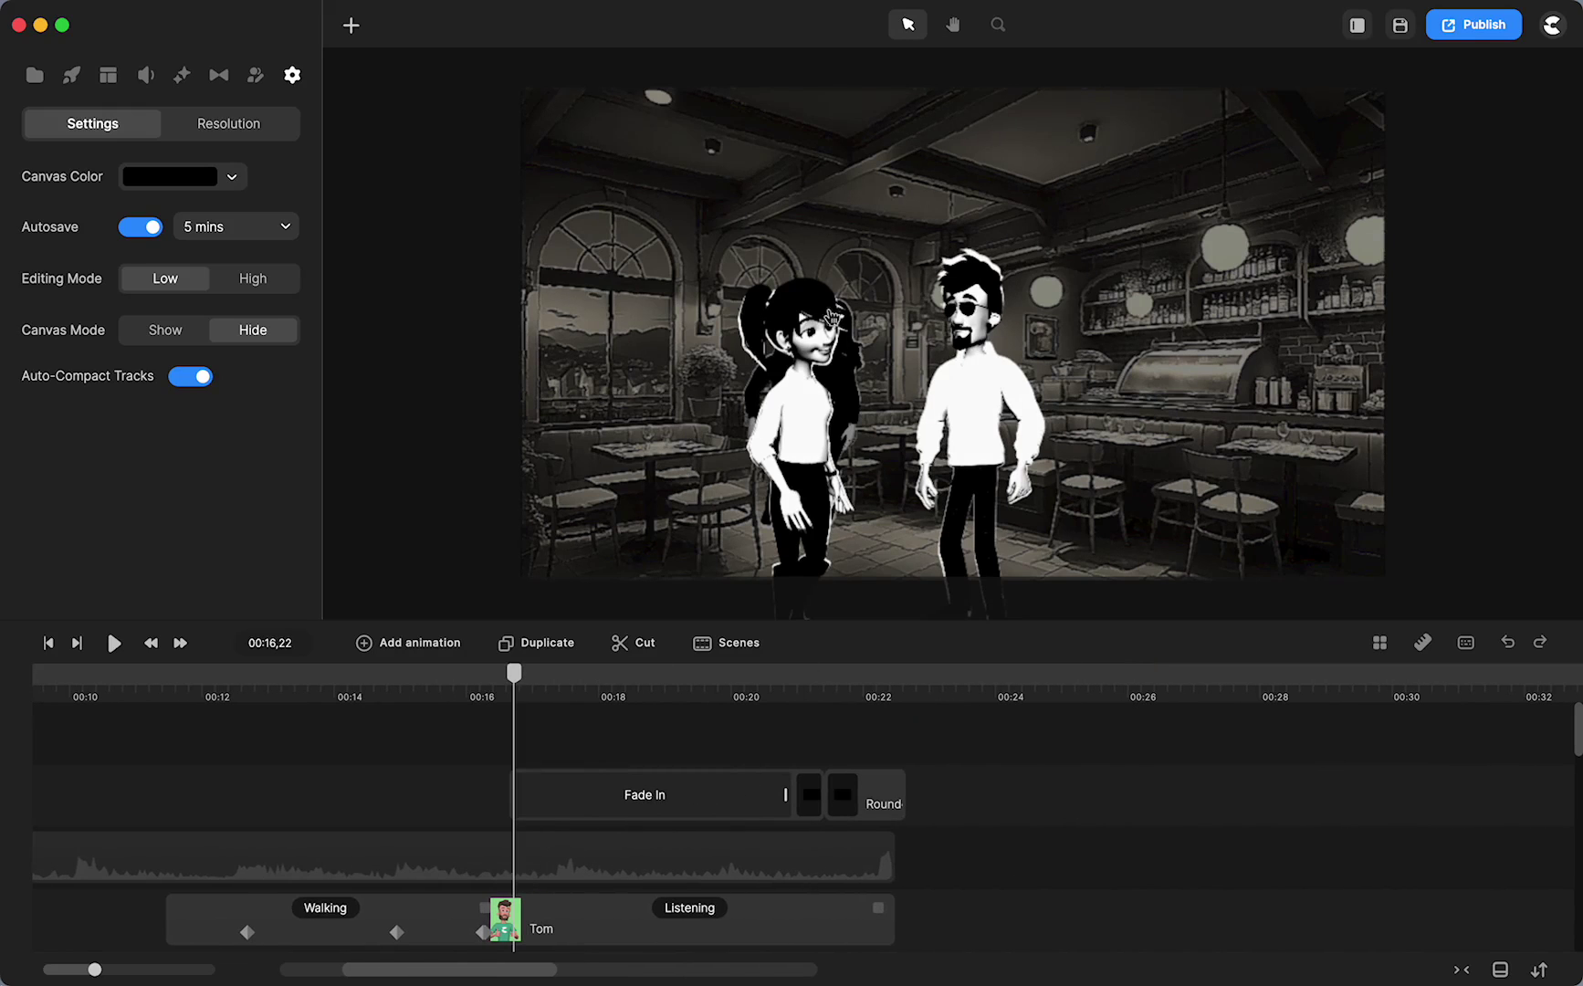
{"action": "left_click_drag", "start_coordinate": [514, 672], "coordinate": [979, 699]}
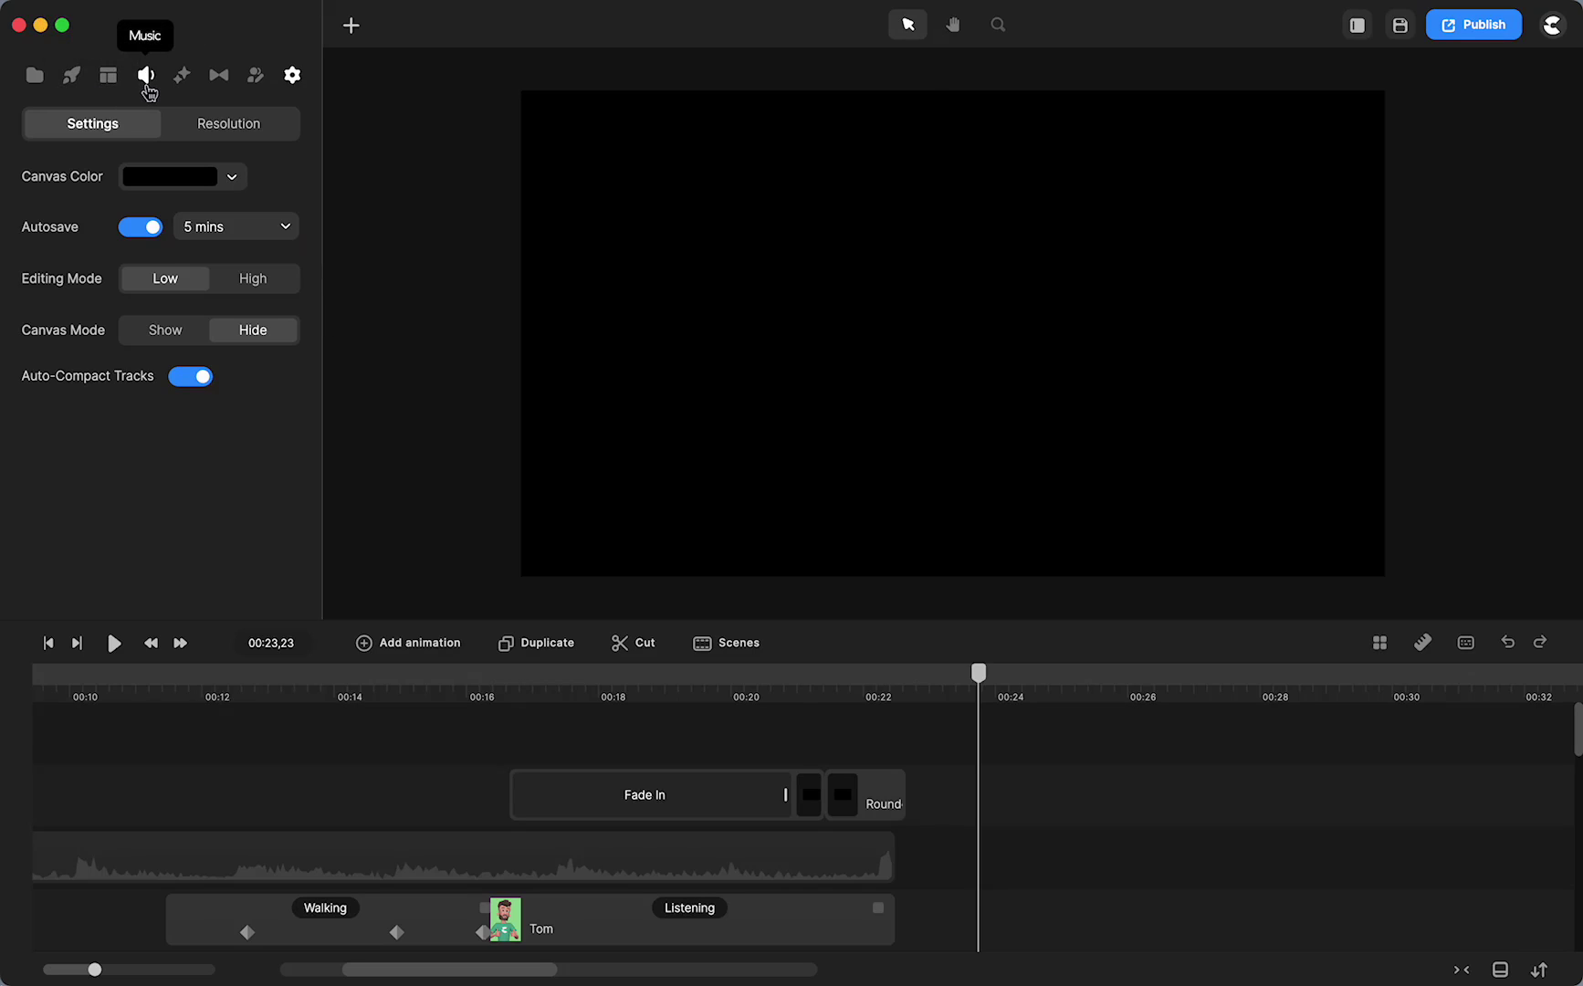
Step: Place the Lenka 3D character on the canvas and view her position and scale properties
{"action": "left_click", "coordinate": [254, 77]}
{"action": "left_click_drag", "start_coordinate": [88, 188], "coordinate": [938, 332]}
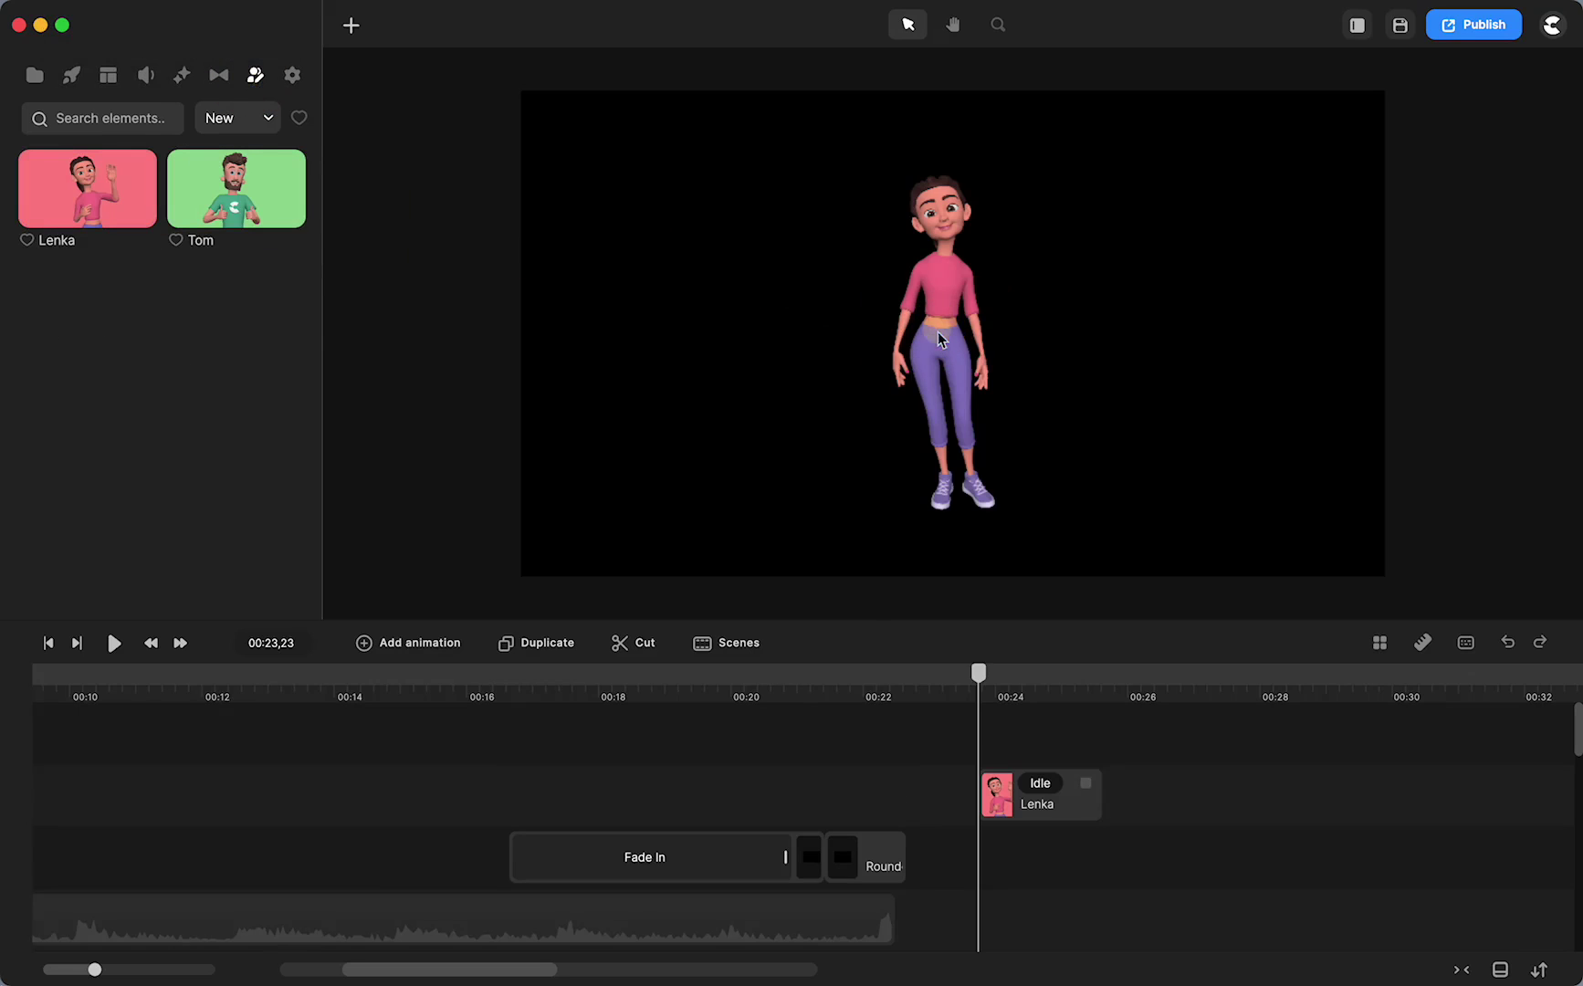
{"action": "left_click", "coordinate": [936, 386]}
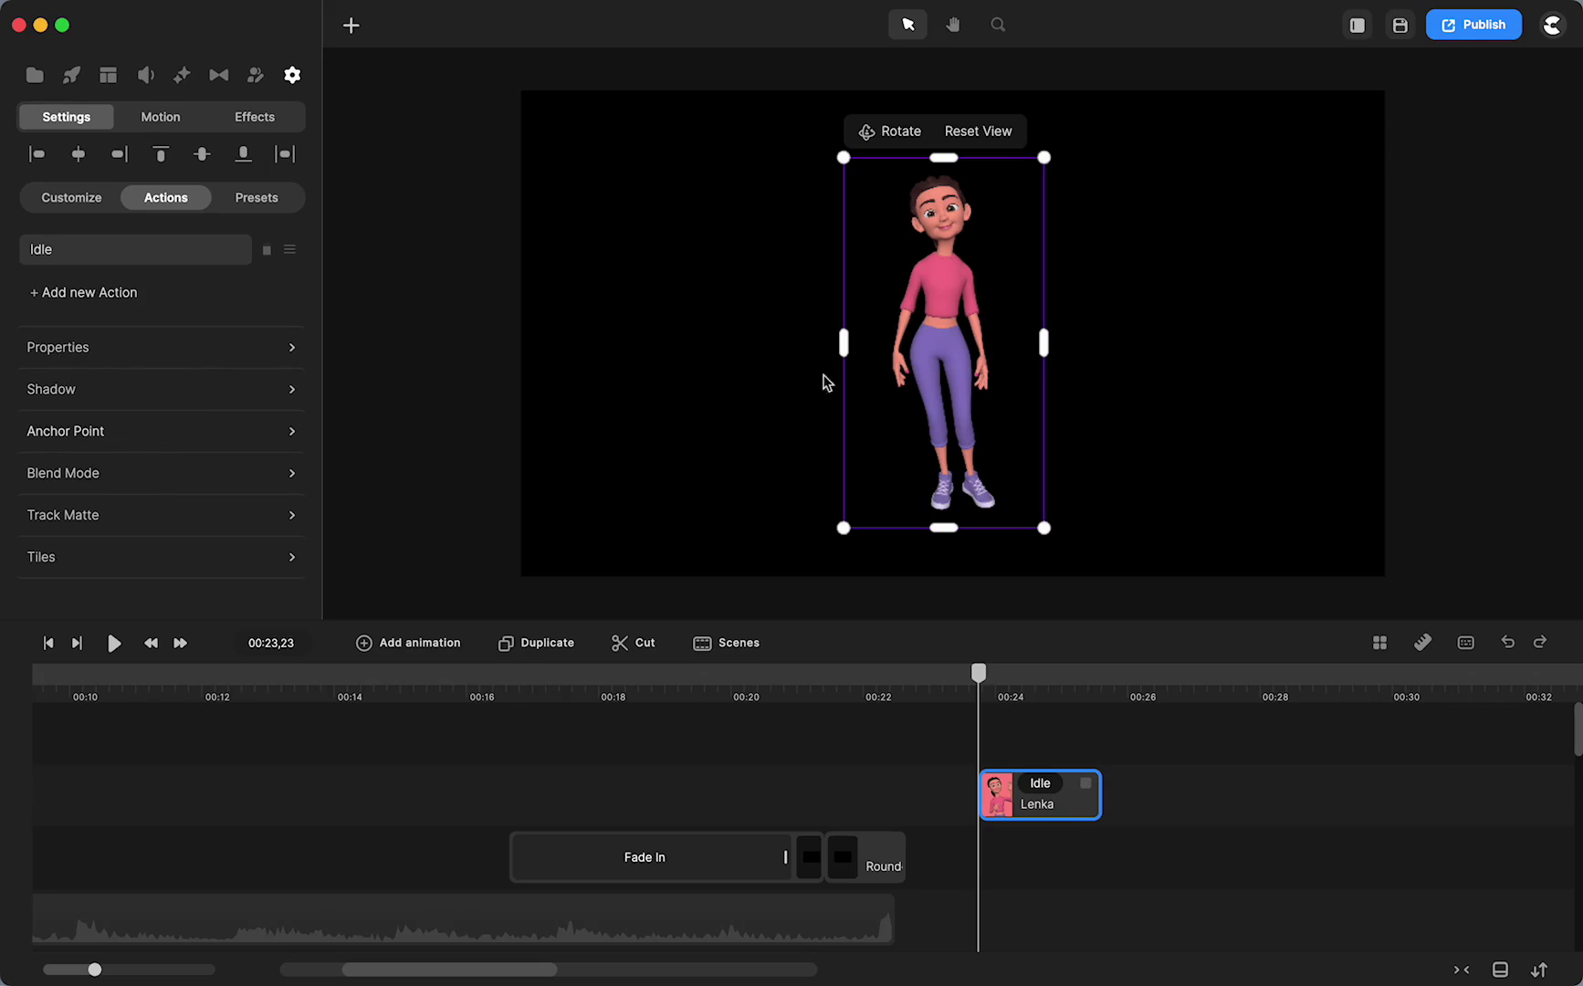
{"action": "left_click", "coordinate": [636, 513]}
{"action": "left_click", "coordinate": [918, 368]}
{"action": "left_click", "coordinate": [135, 357]}
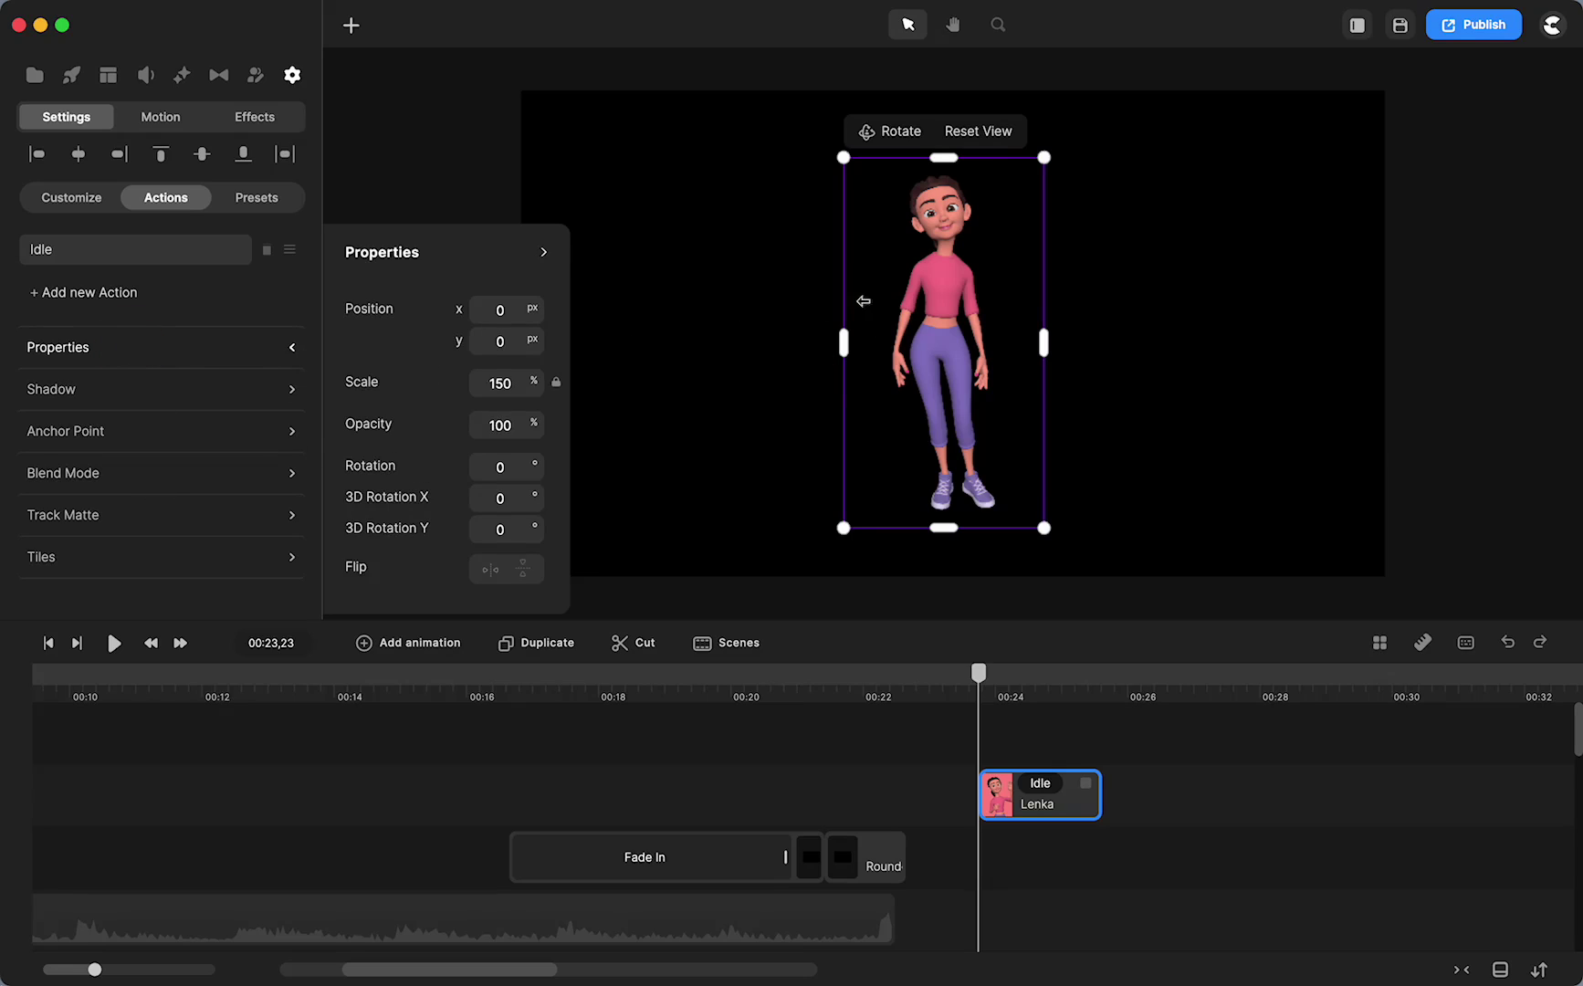
Step: Deselect the Lenka clip and move the playhead to 00:24,09
{"action": "left_click", "coordinate": [920, 774]}
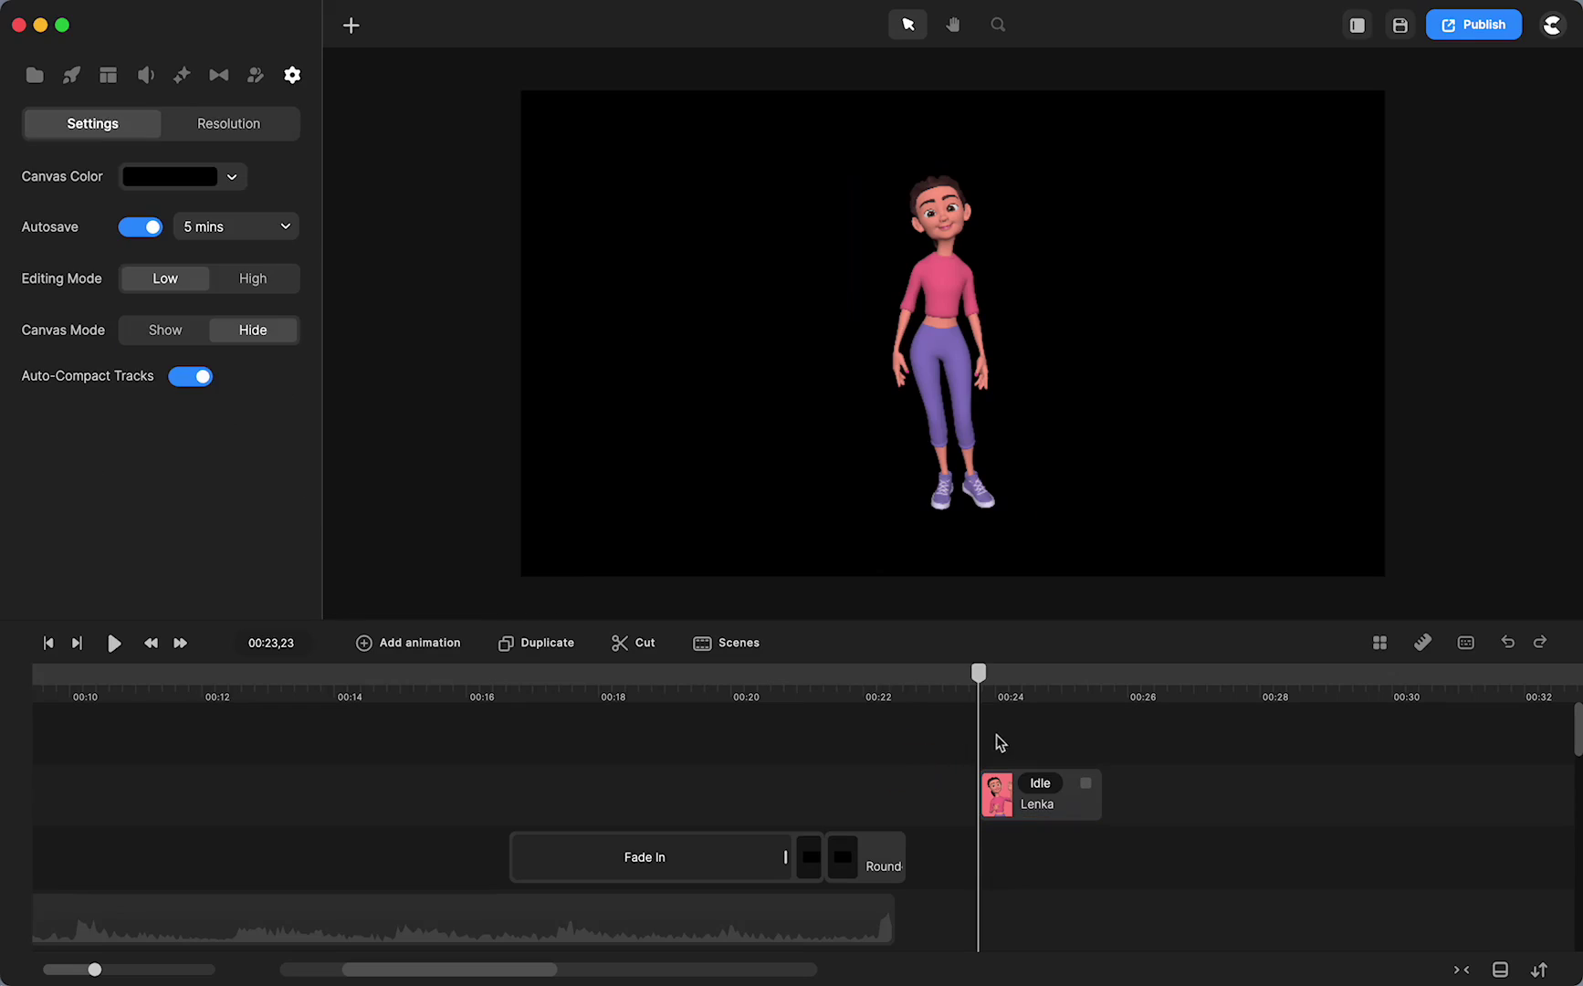
{"action": "left_click", "coordinate": [998, 690]}
{"action": "left_click_drag", "start_coordinate": [998, 689], "coordinate": [1016, 691]}
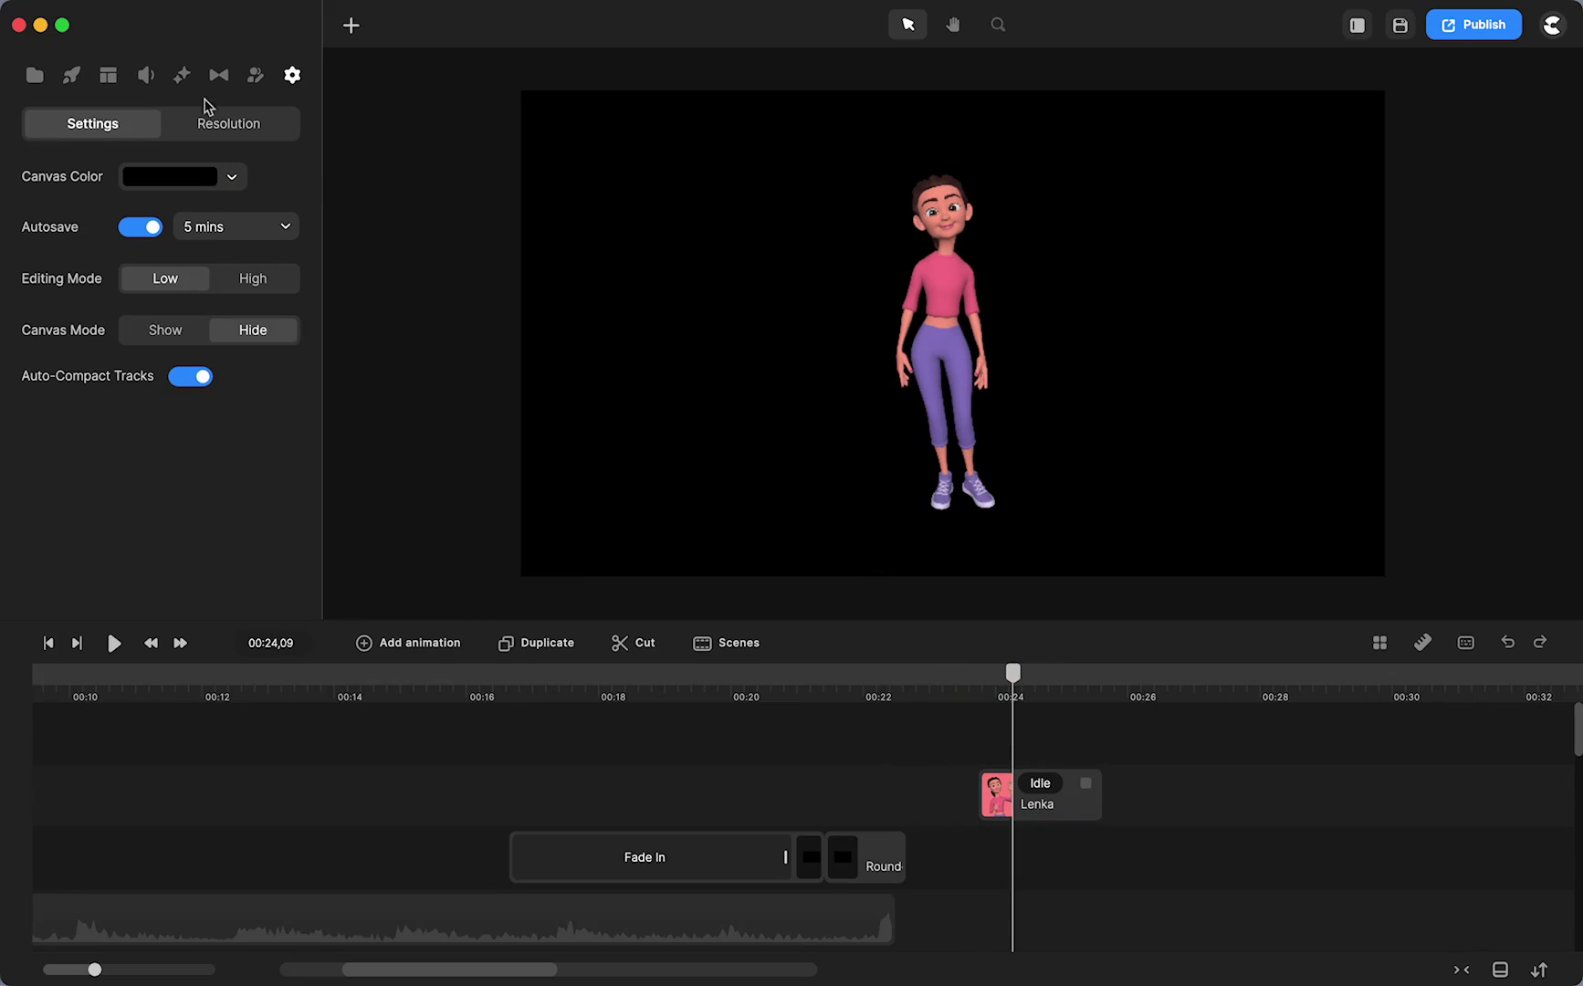
Step: Apply Lenka's white-shirt, dark-trousers preset and enlarge her to fill most of the frame height
{"action": "left_click", "coordinate": [942, 302]}
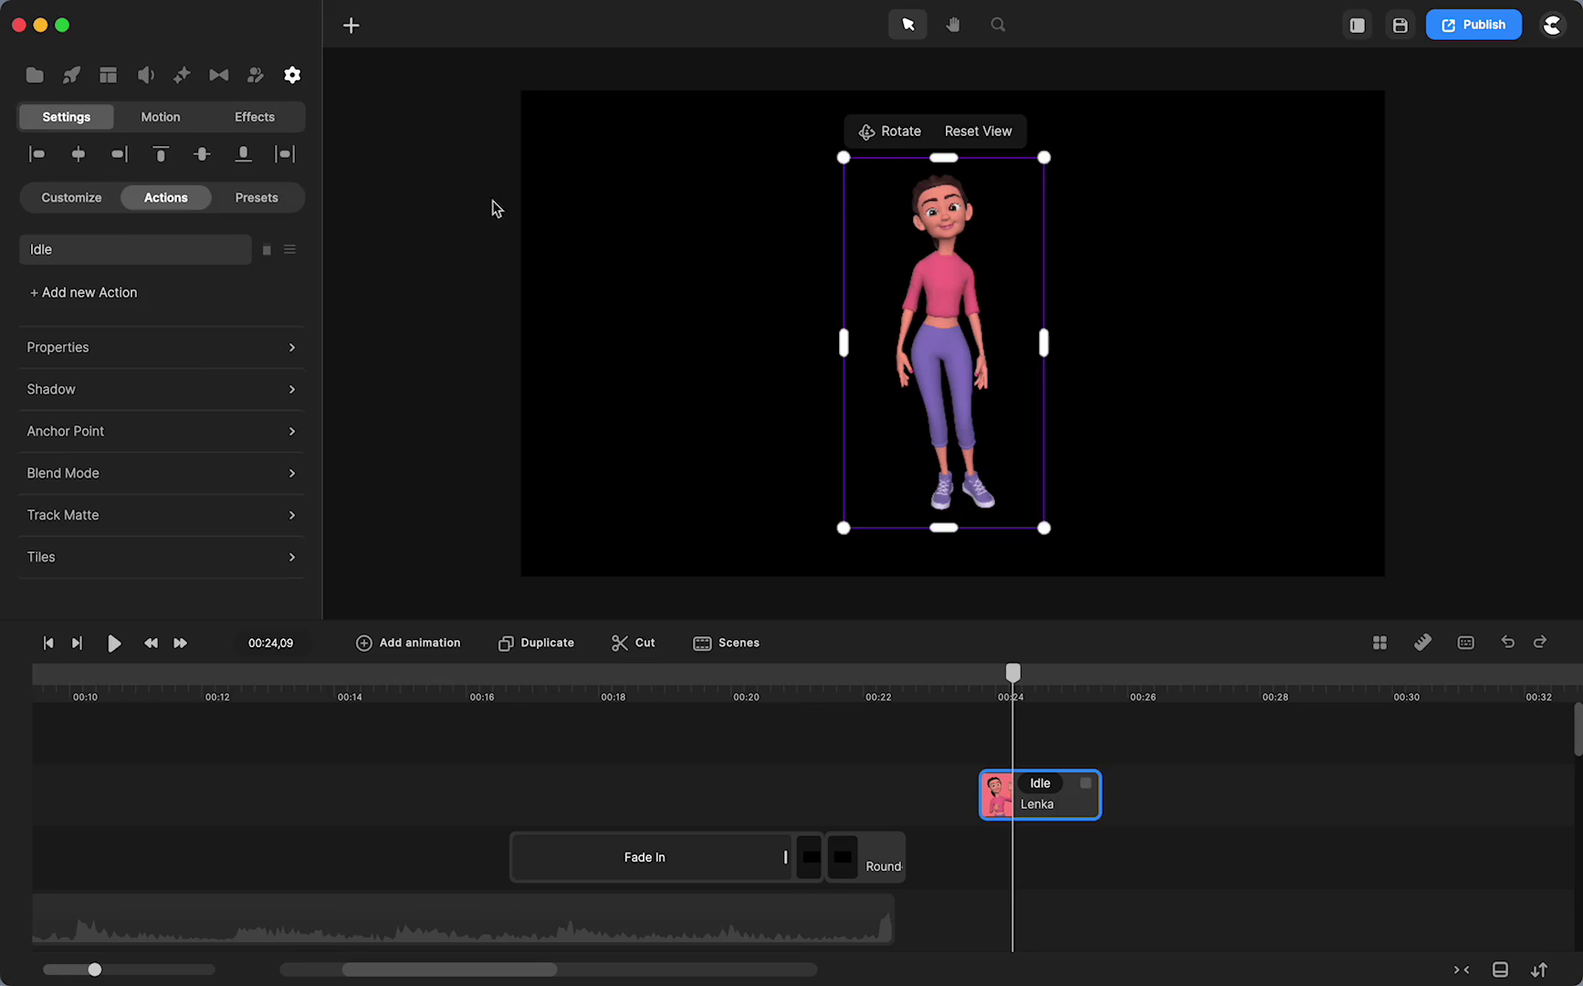
{"action": "left_click", "coordinate": [257, 197]}
{"action": "left_click", "coordinate": [153, 380]}
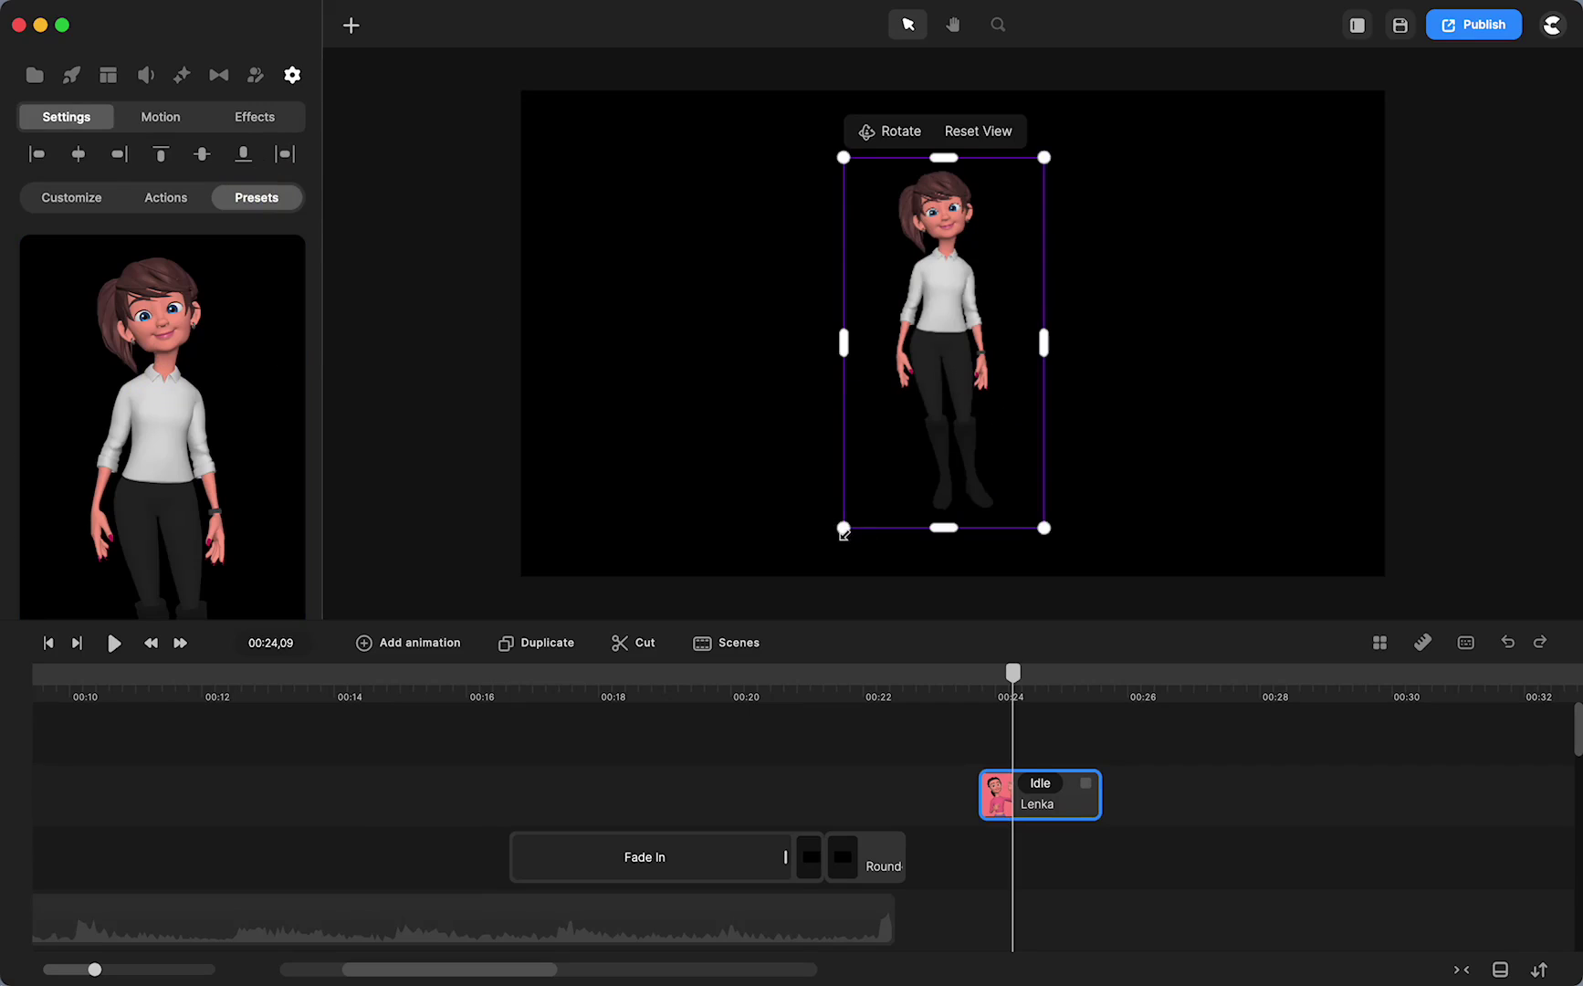
{"action": "left_click_drag", "start_coordinate": [843, 535], "coordinate": [823, 542]}
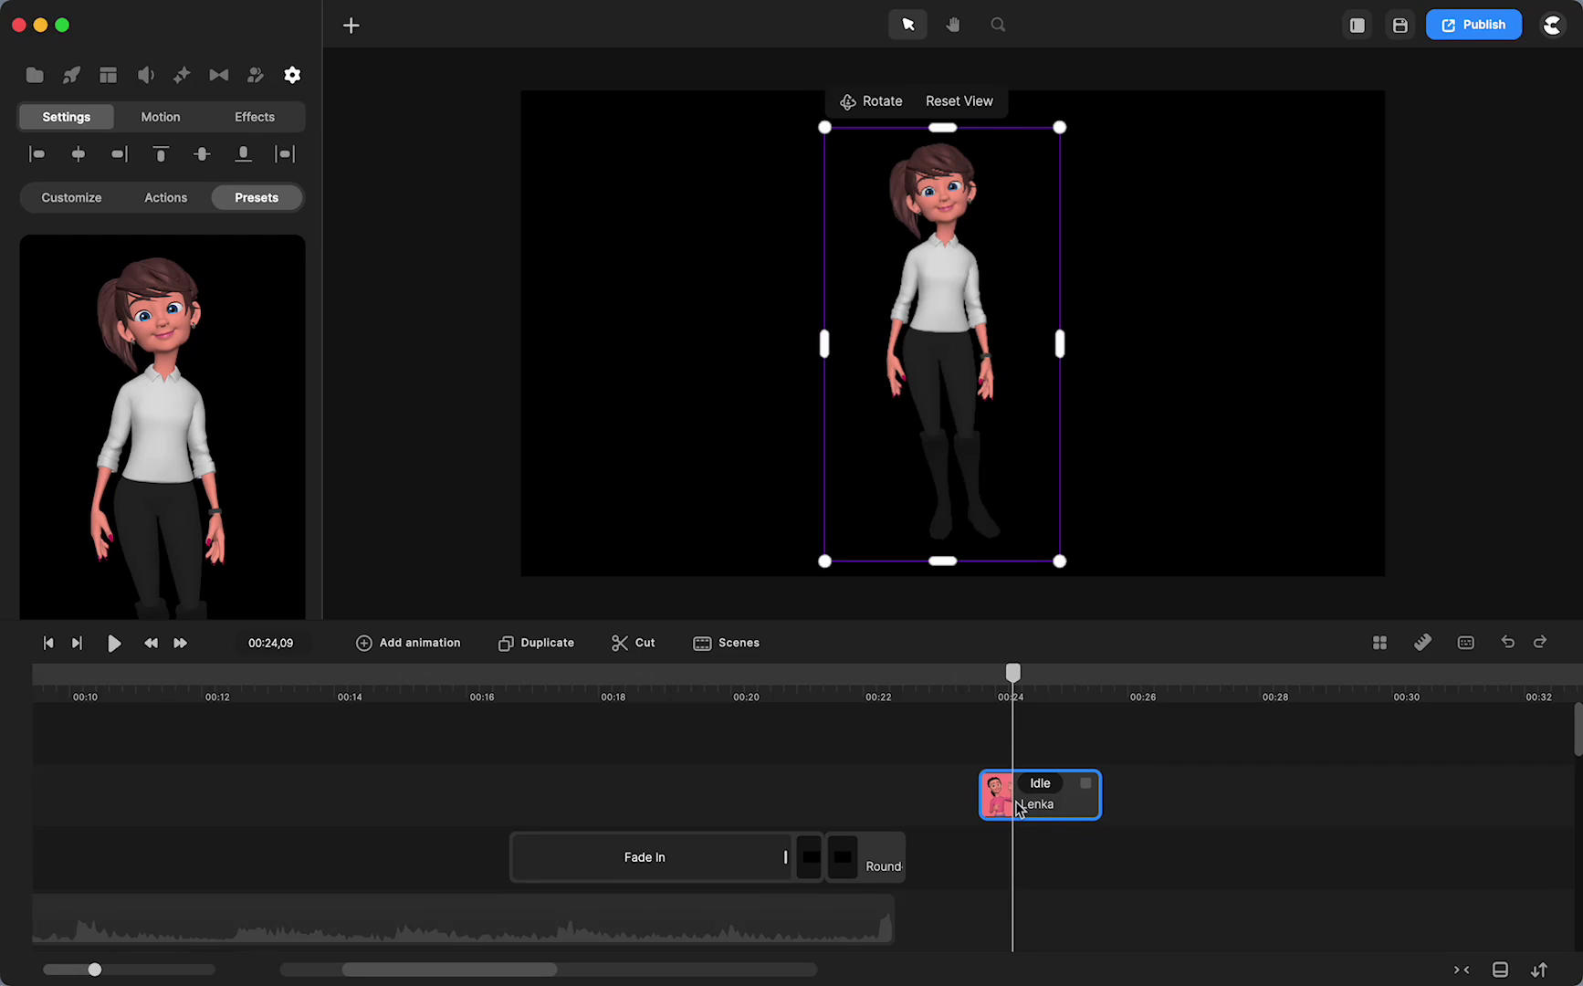
Step: Duplicate the Lenka Idle clip with Cmd+D and drag the upper copy slightly later on the timeline
{"action": "left_click", "coordinate": [1056, 854]}
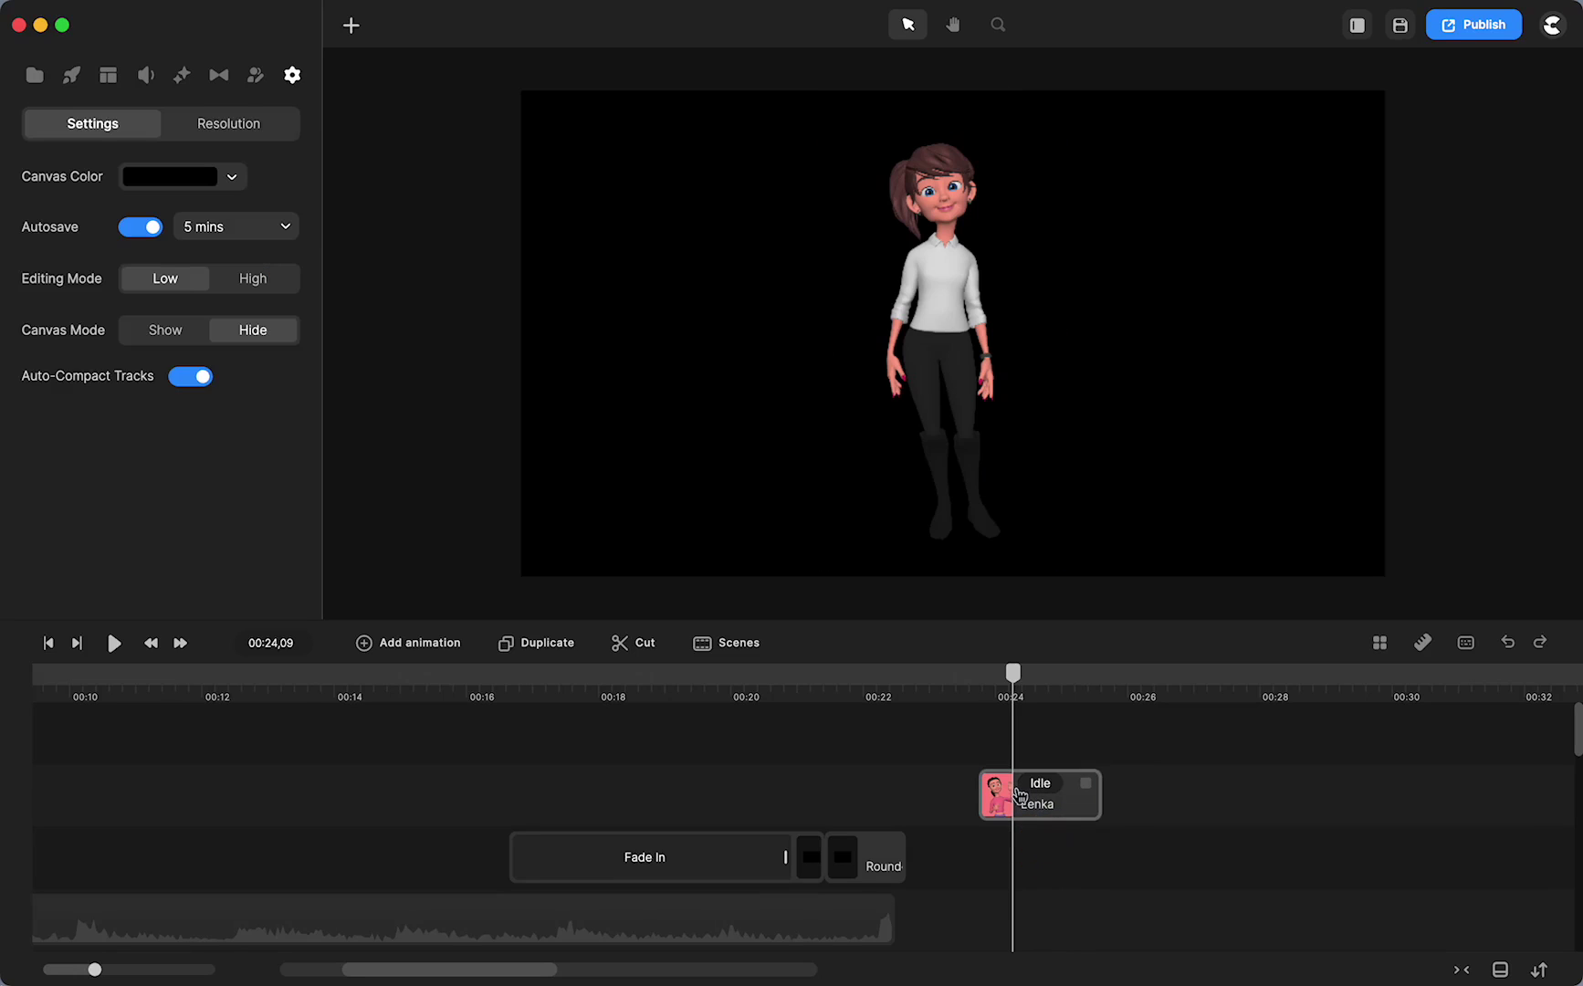
{"action": "left_click", "coordinate": [1020, 795]}
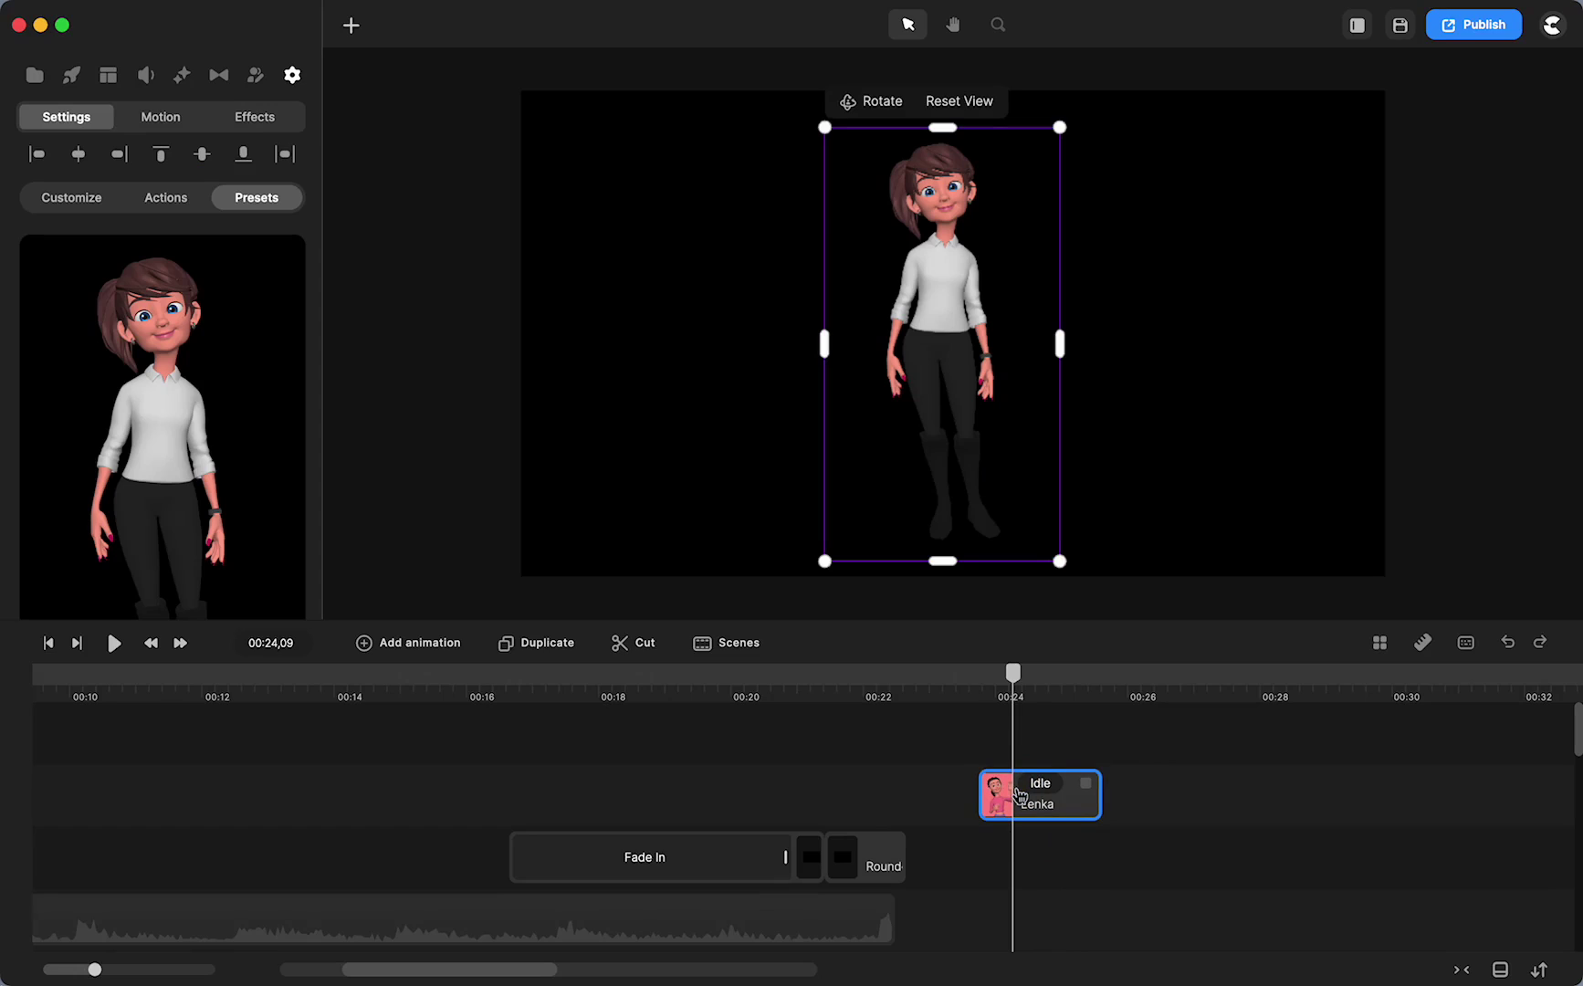
{"action": "key", "text": "super+d"}
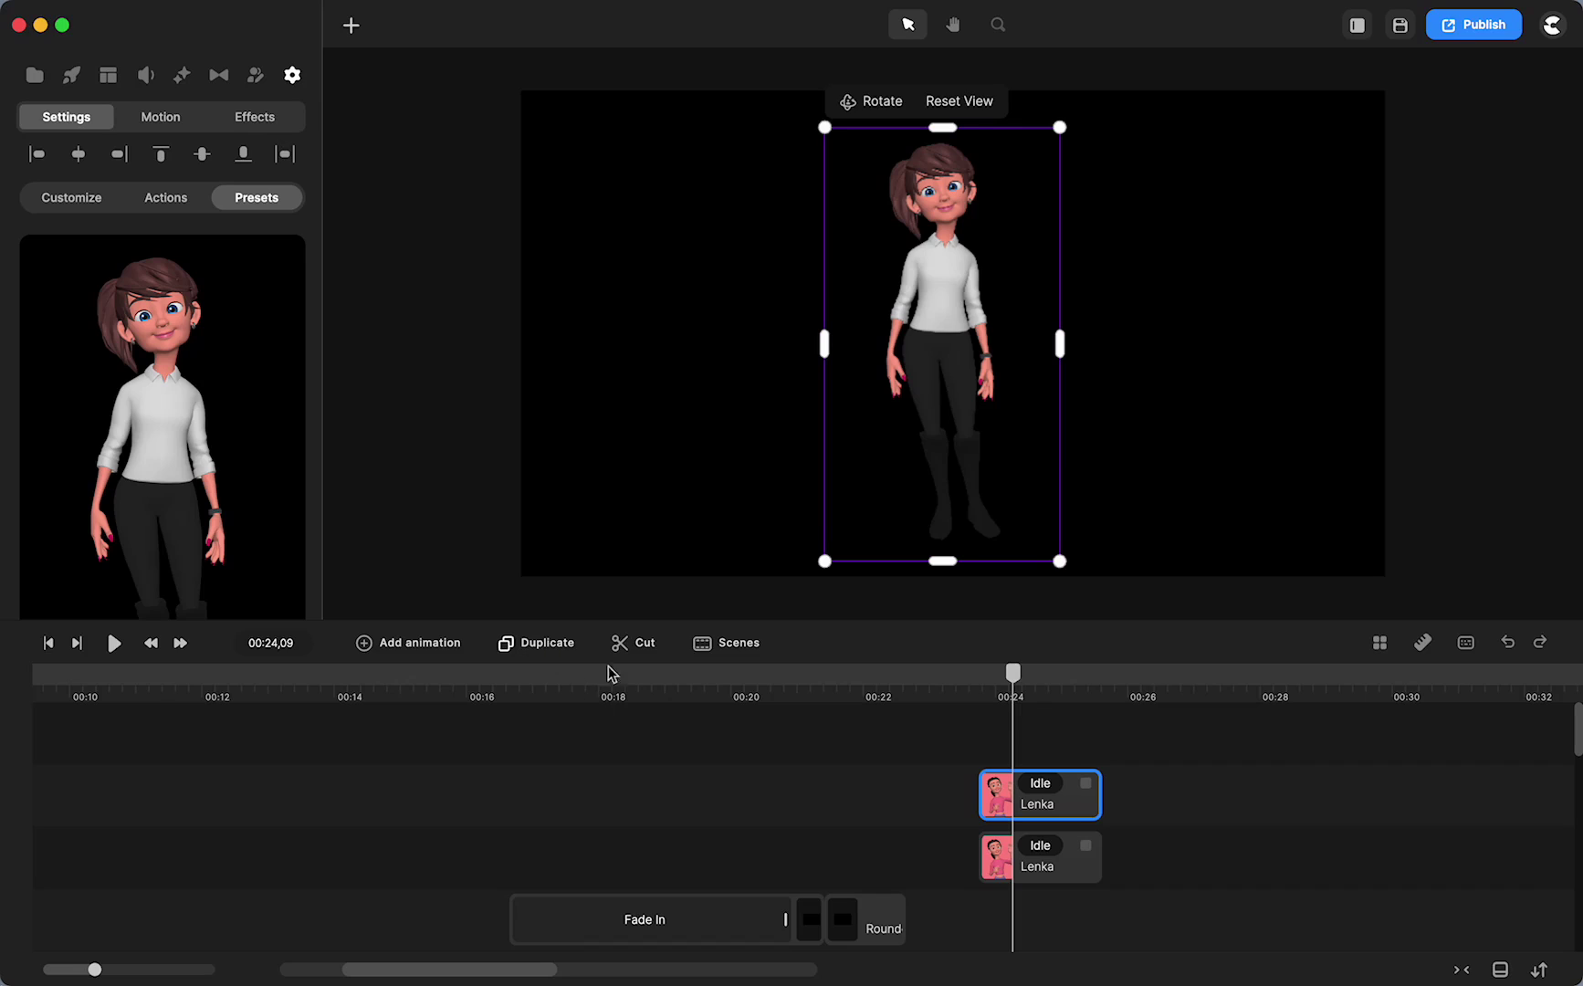
{"action": "left_click_drag", "start_coordinate": [1047, 805], "coordinate": [1099, 807]}
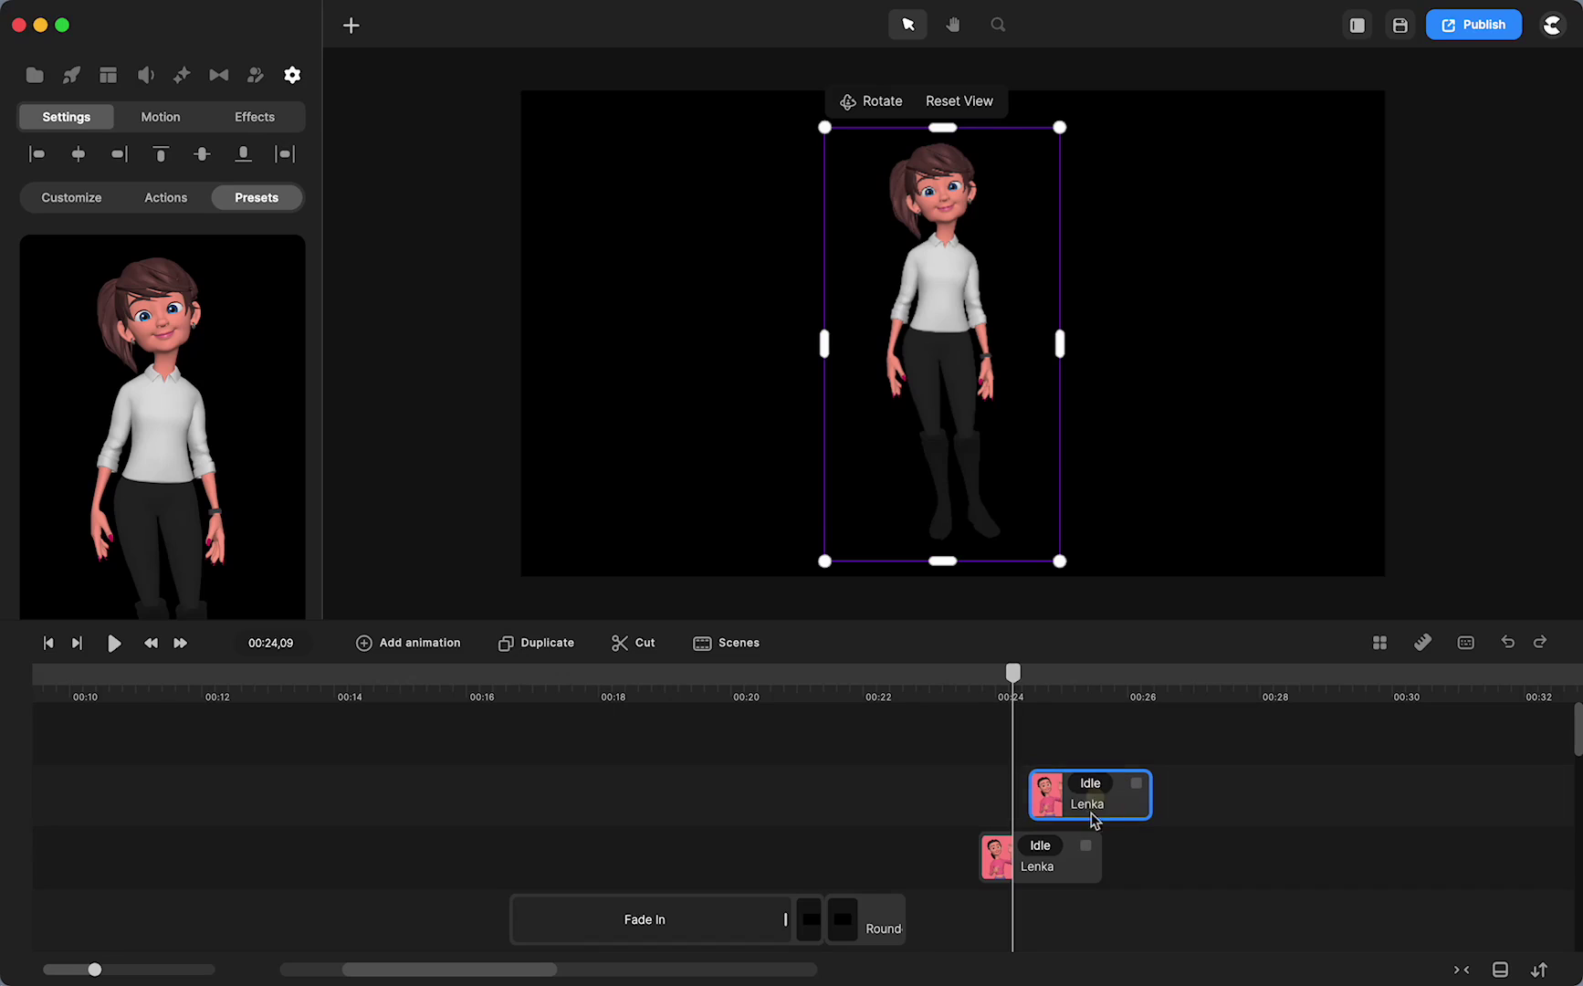
{"action": "left_click", "coordinate": [1020, 879]}
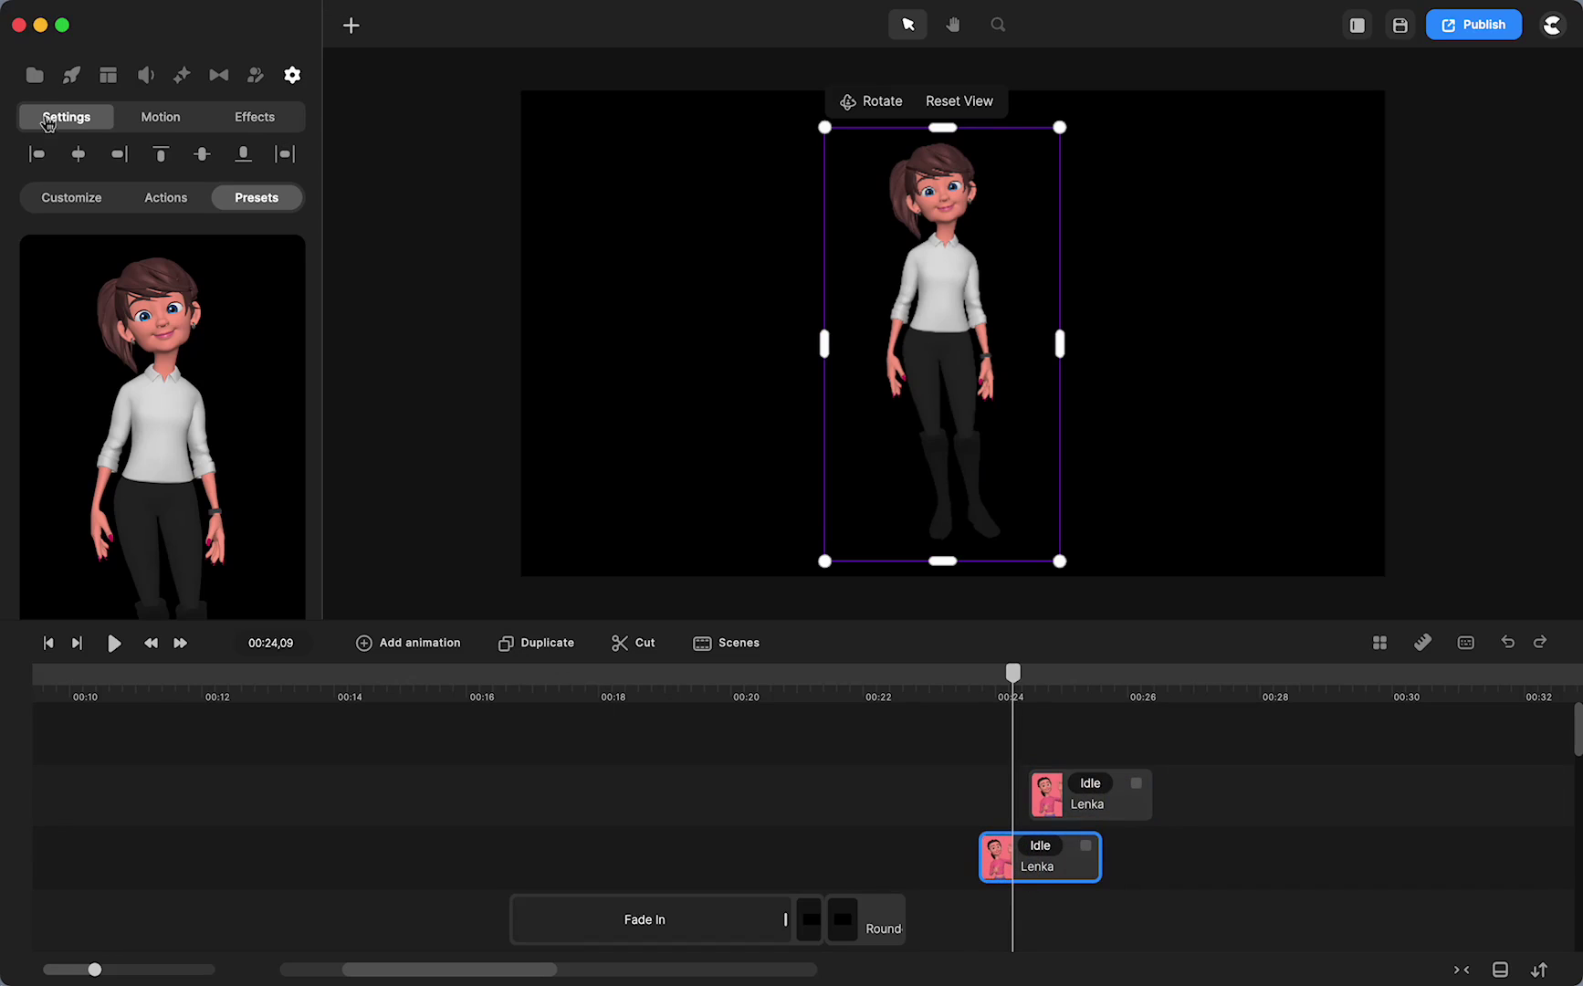
Step: Give the lower Lenka copy a white ffffff Color Fill and realign the upper clip with it
{"action": "left_click", "coordinate": [183, 78]}
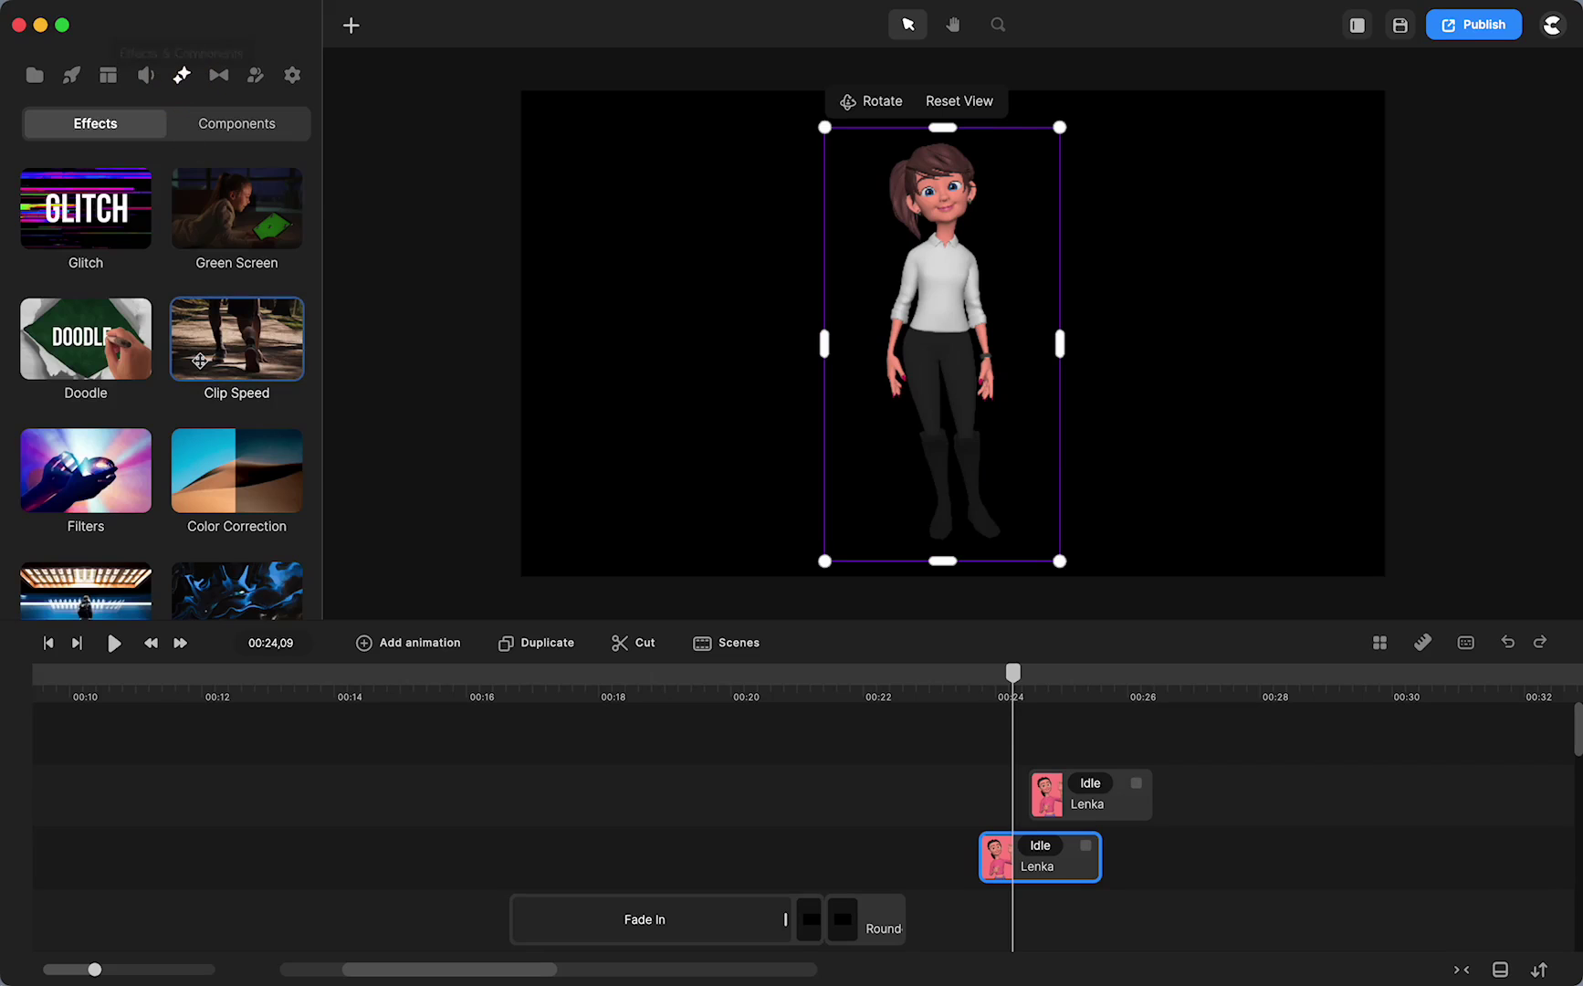
{"action": "scroll", "coordinate": [200, 360], "scroll_direction": "down", "scroll_amount": 5}
{"action": "scroll", "coordinate": [200, 360], "scroll_direction": "down", "scroll_amount": 3}
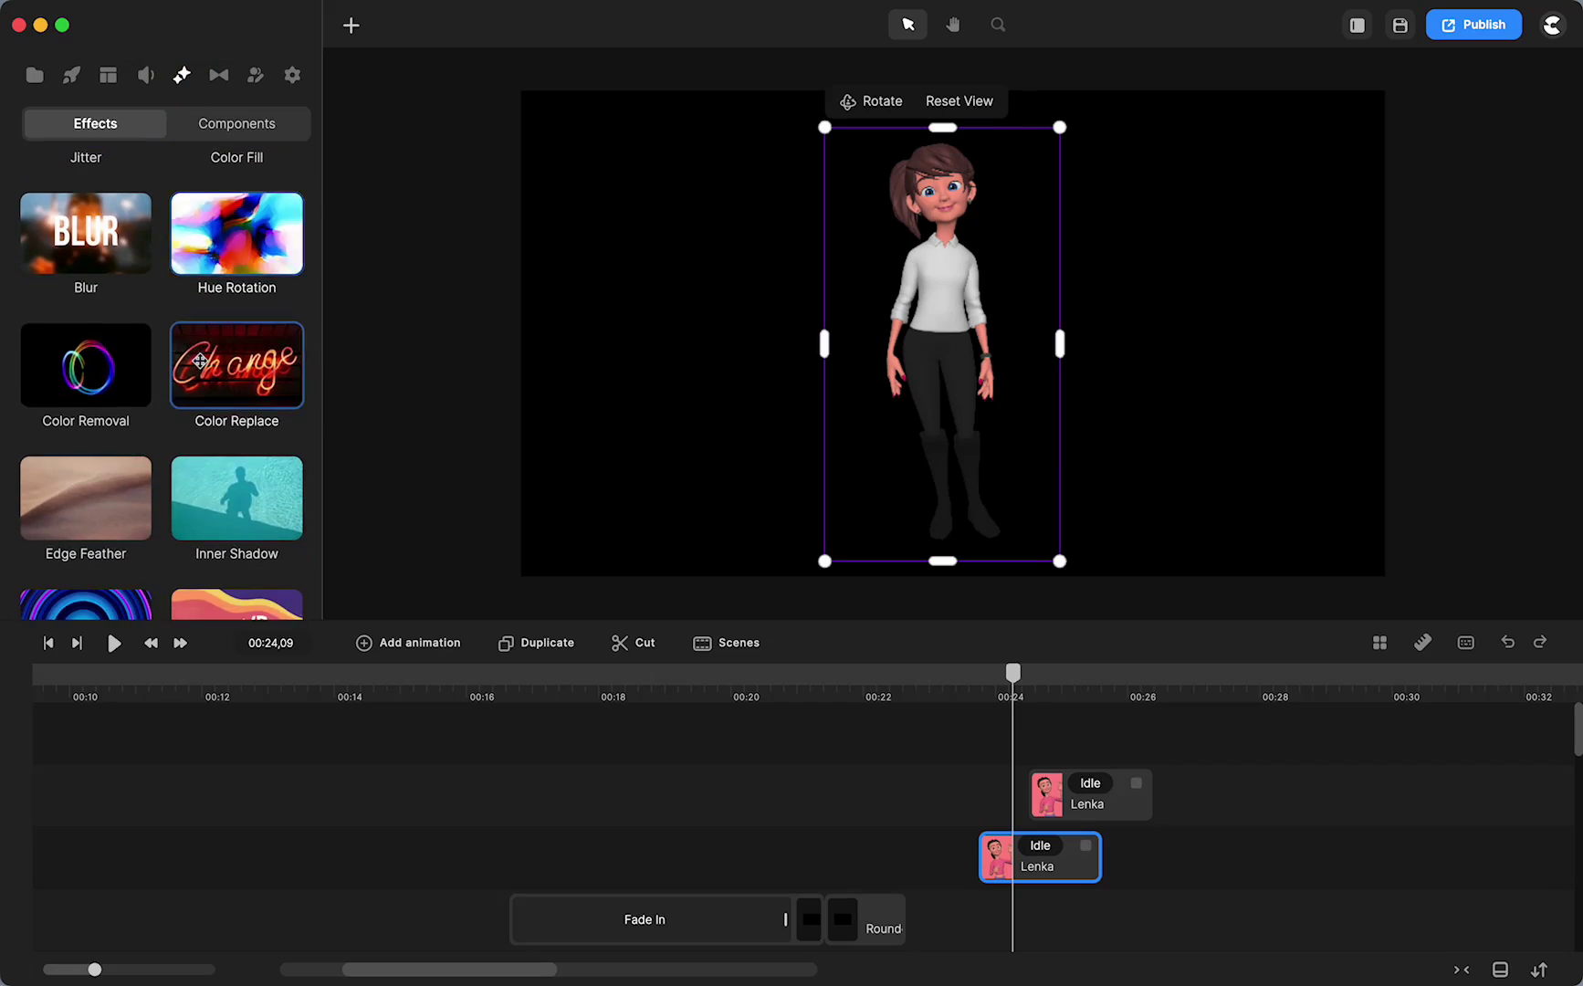
{"action": "scroll", "coordinate": [201, 365], "scroll_direction": "up", "scroll_amount": 3}
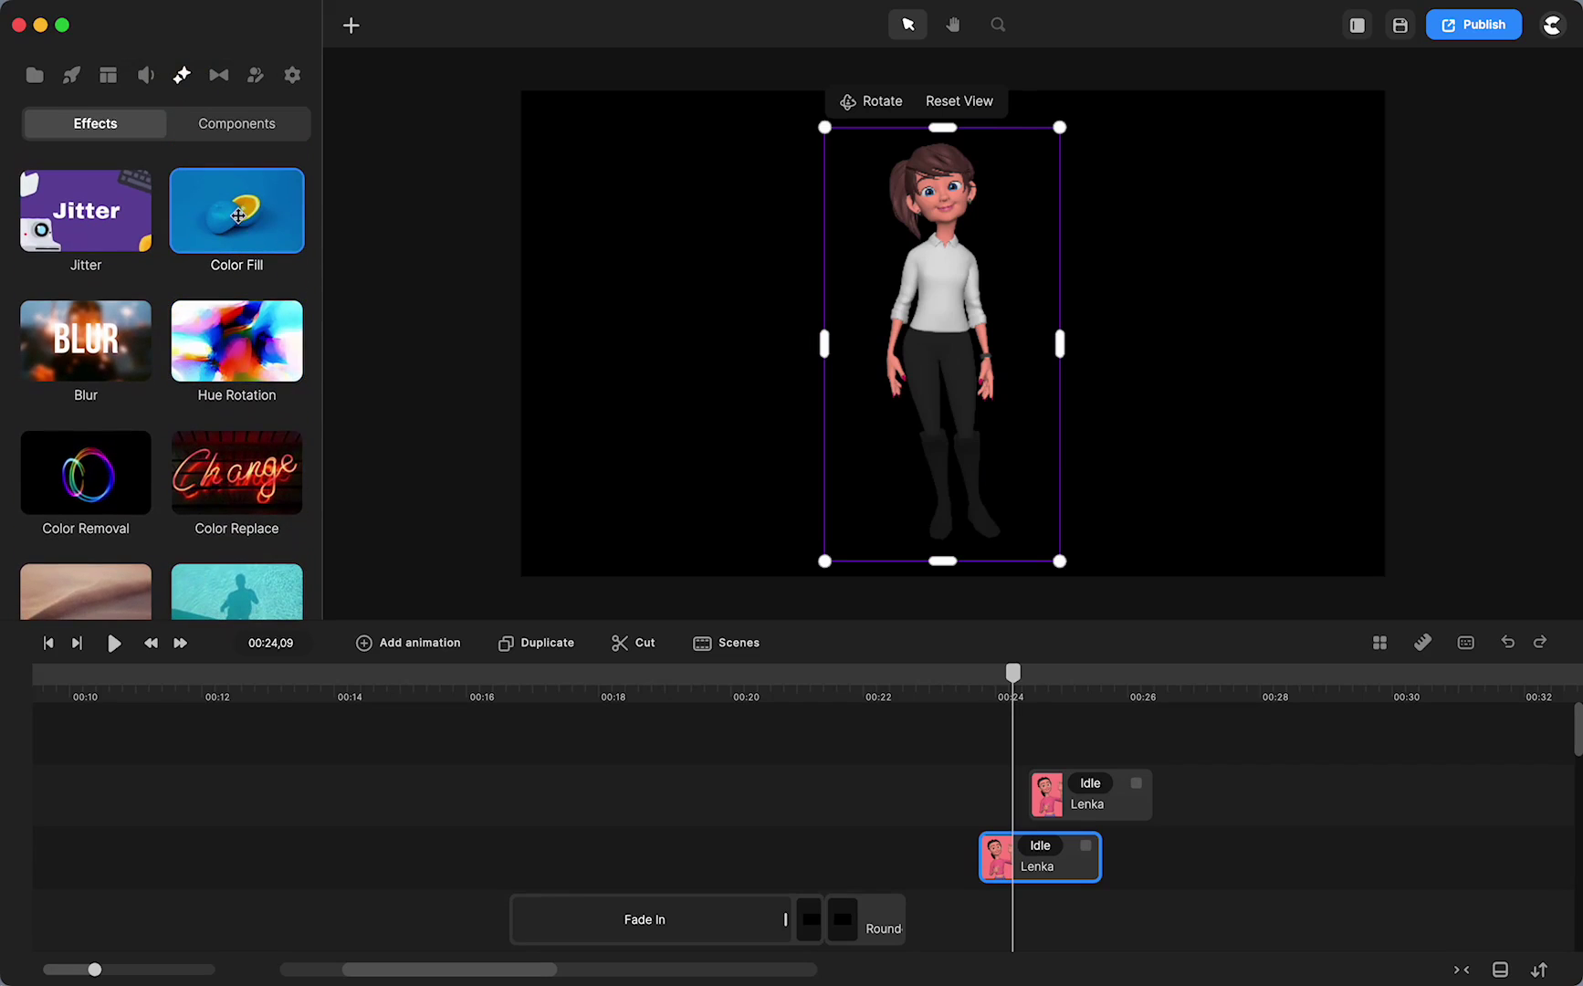
{"action": "left_click_drag", "start_coordinate": [238, 219], "coordinate": [1008, 849]}
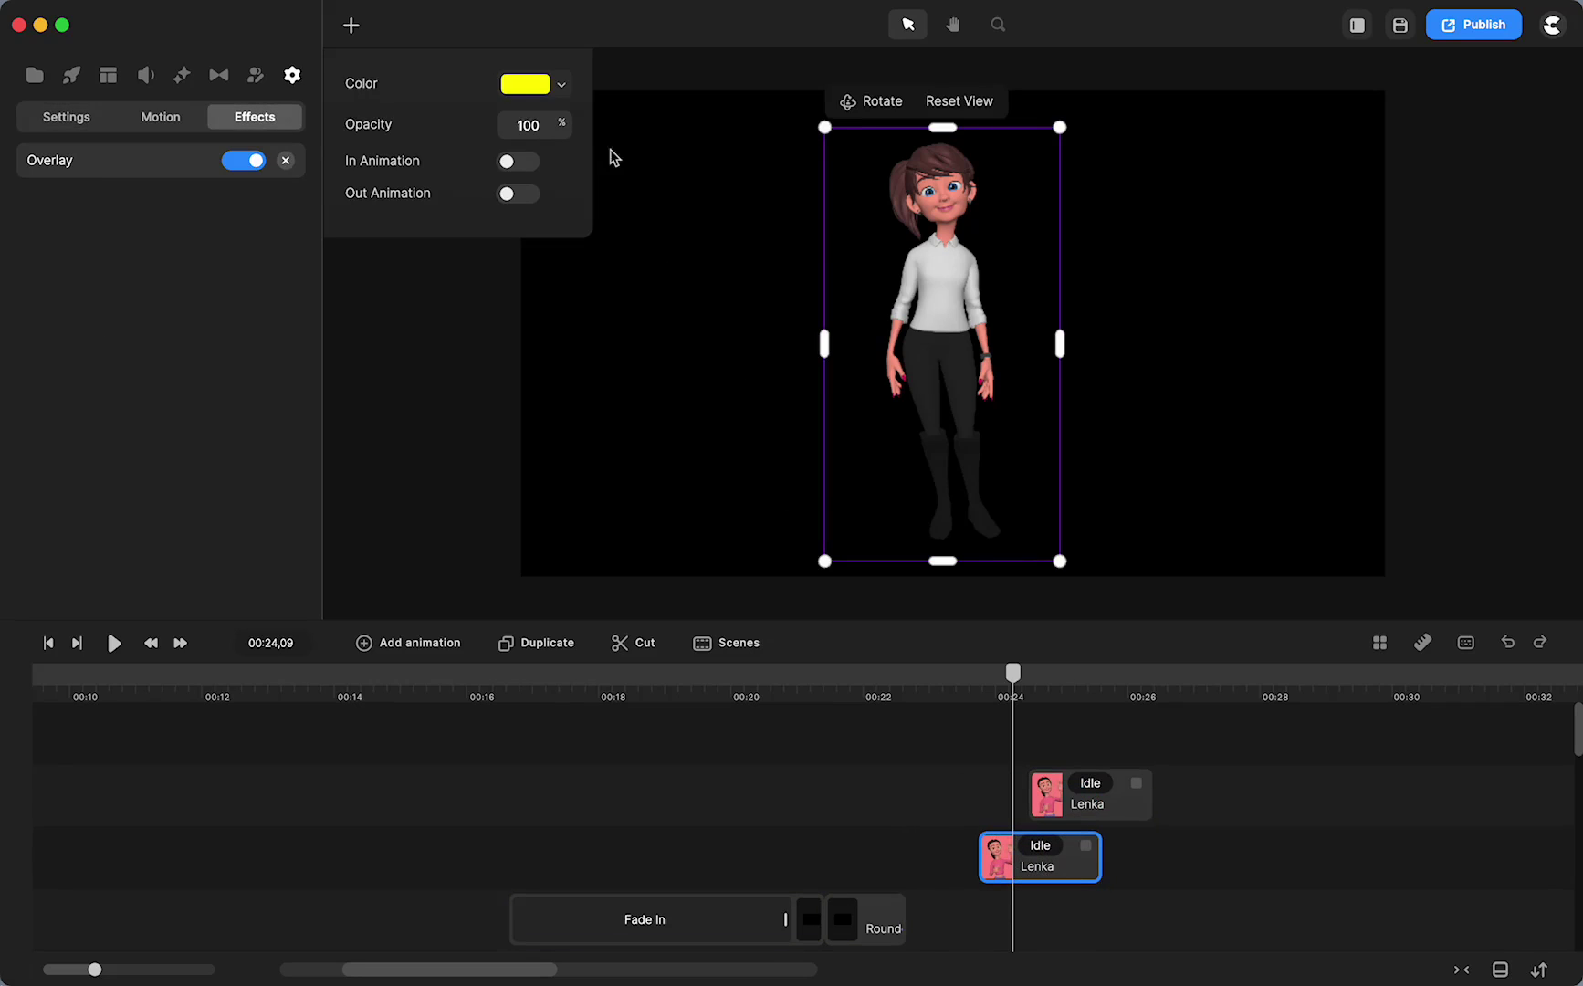
{"action": "left_click", "coordinate": [558, 84]}
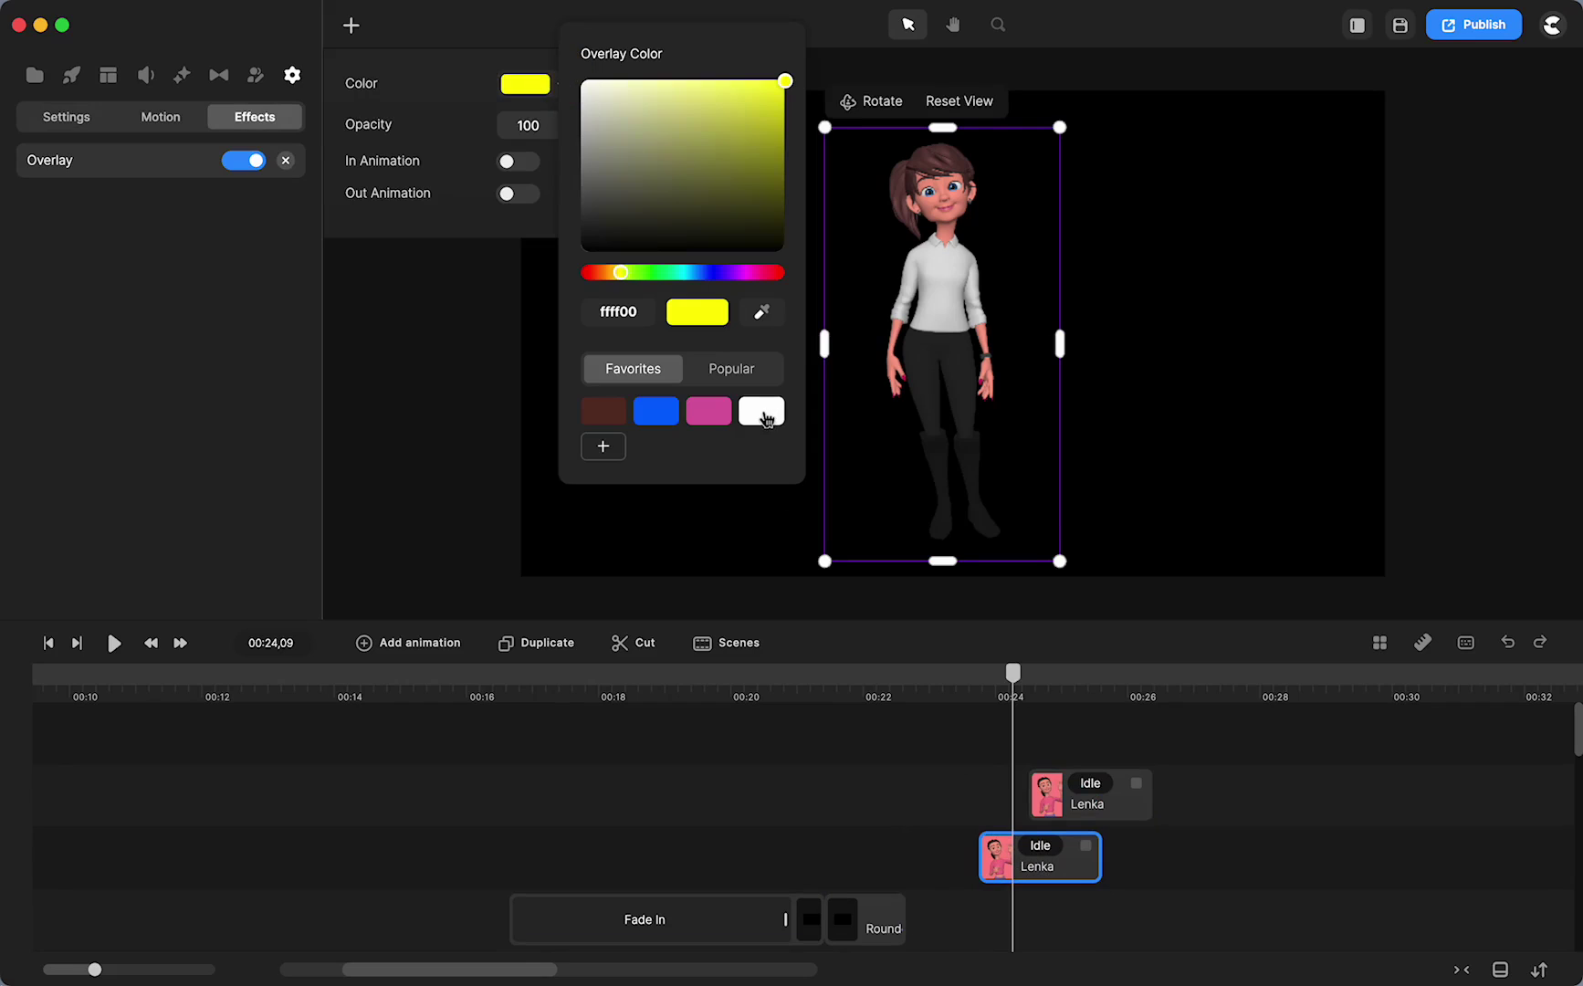
{"action": "left_click", "coordinate": [762, 411]}
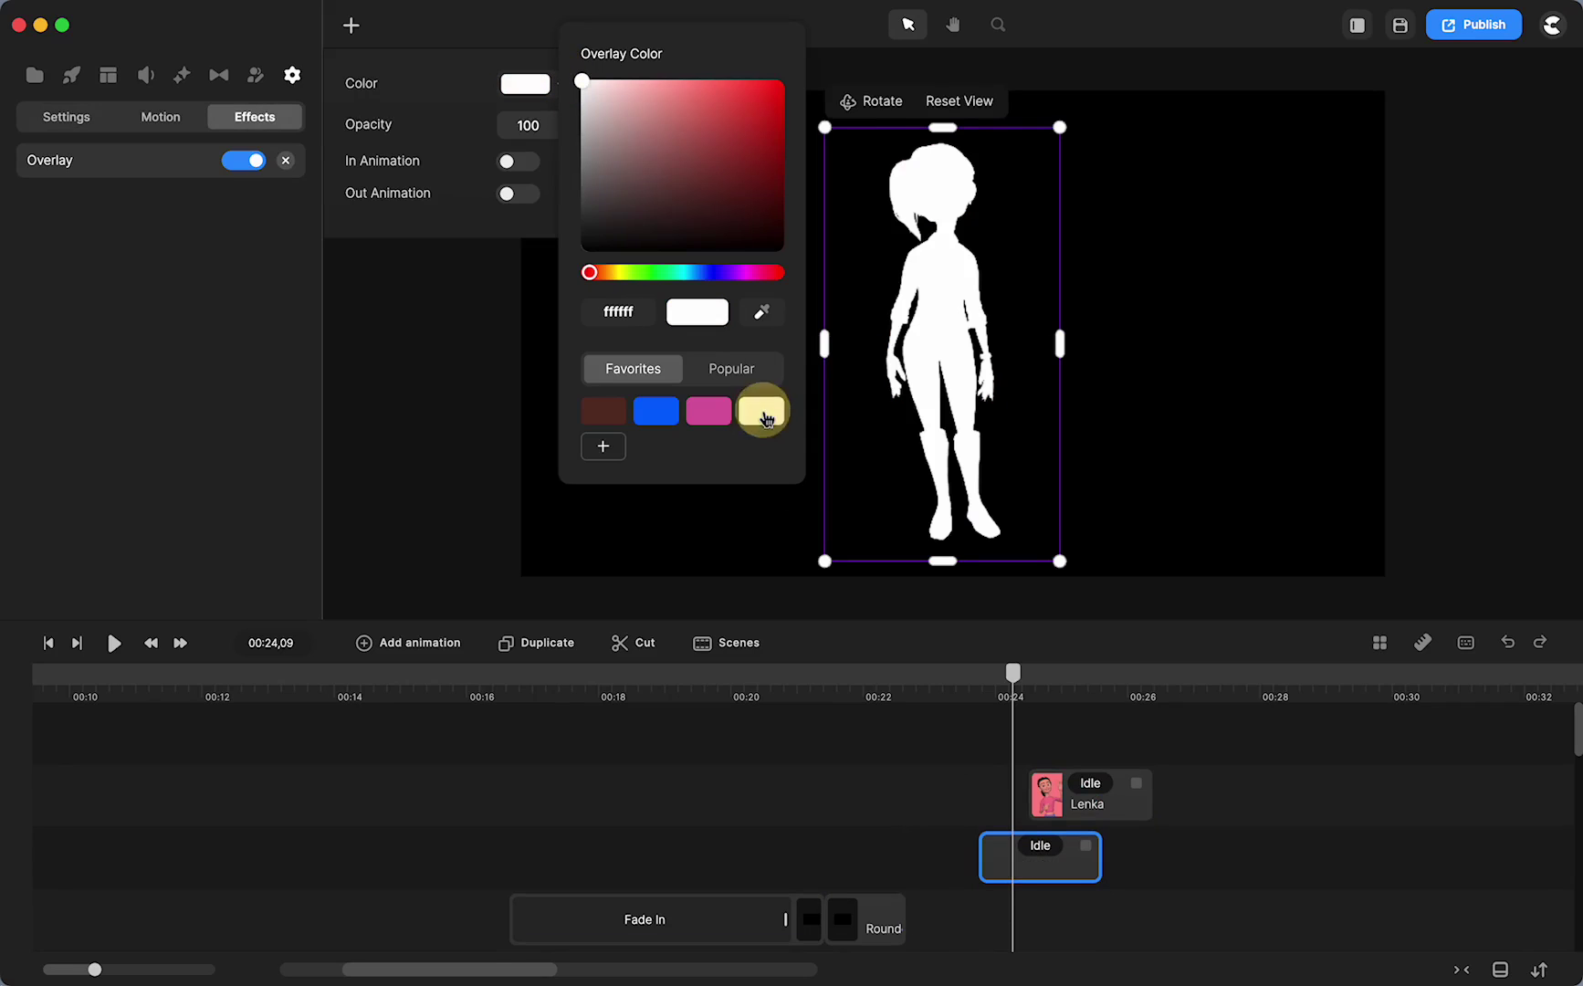
{"action": "left_click", "coordinate": [968, 840]}
{"action": "left_click_drag", "start_coordinate": [1090, 802], "coordinate": [1037, 803]}
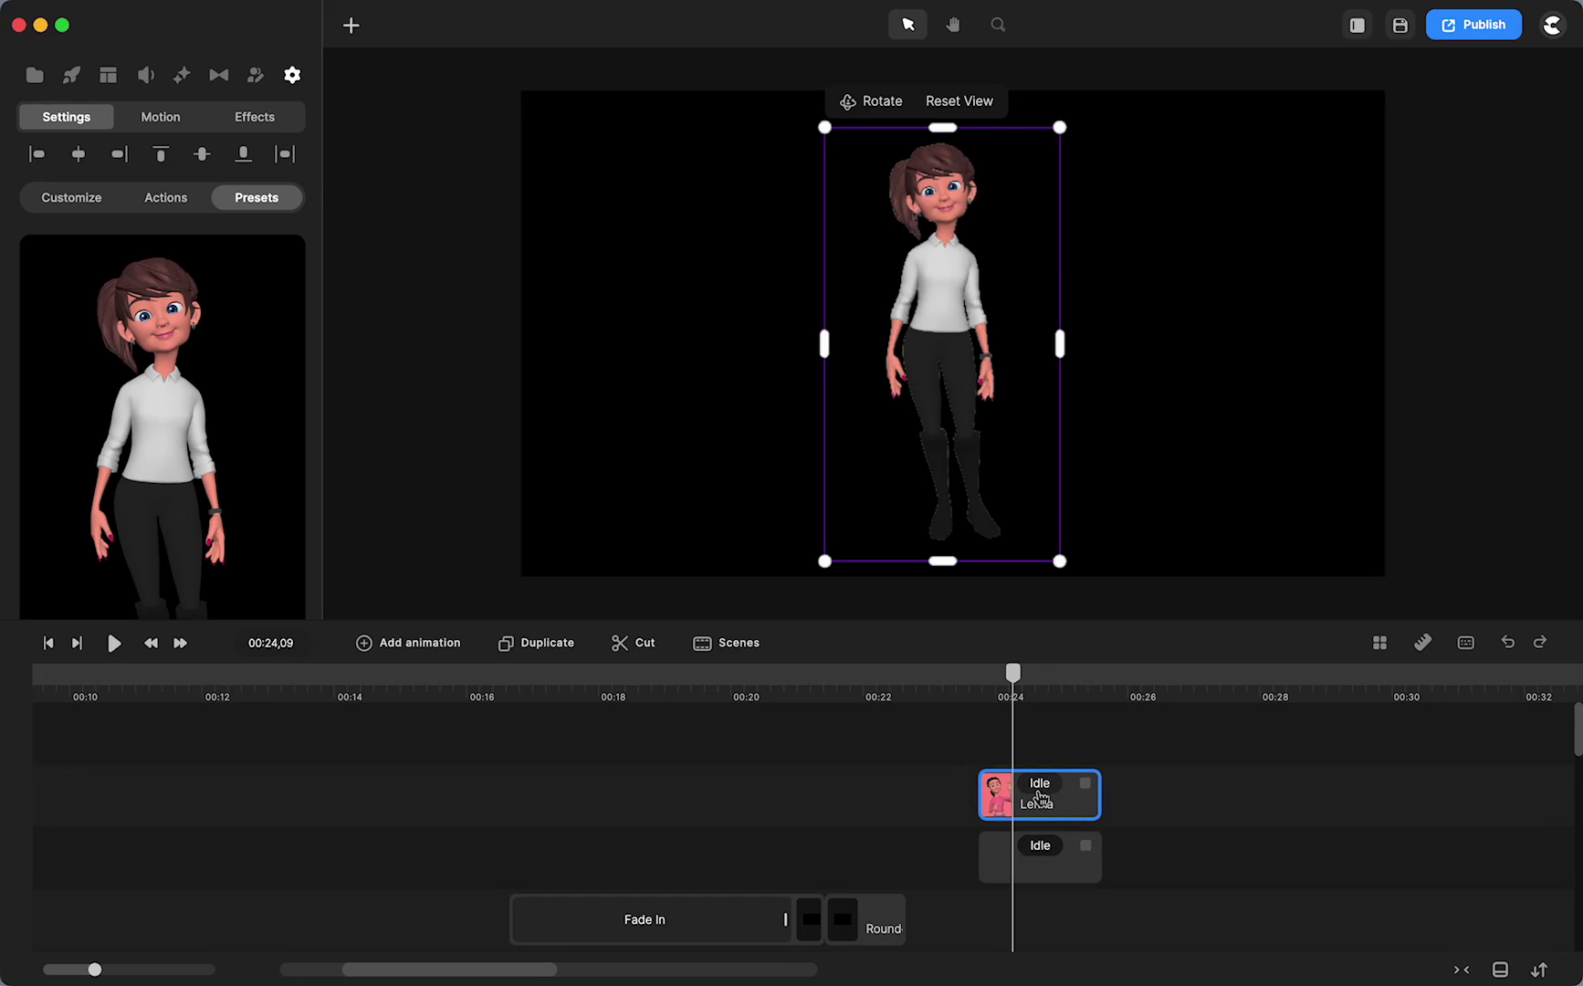
Step: Change the white lower Lenka copy's Scale from 176 to 178% in Properties
{"action": "left_click", "coordinate": [1055, 875]}
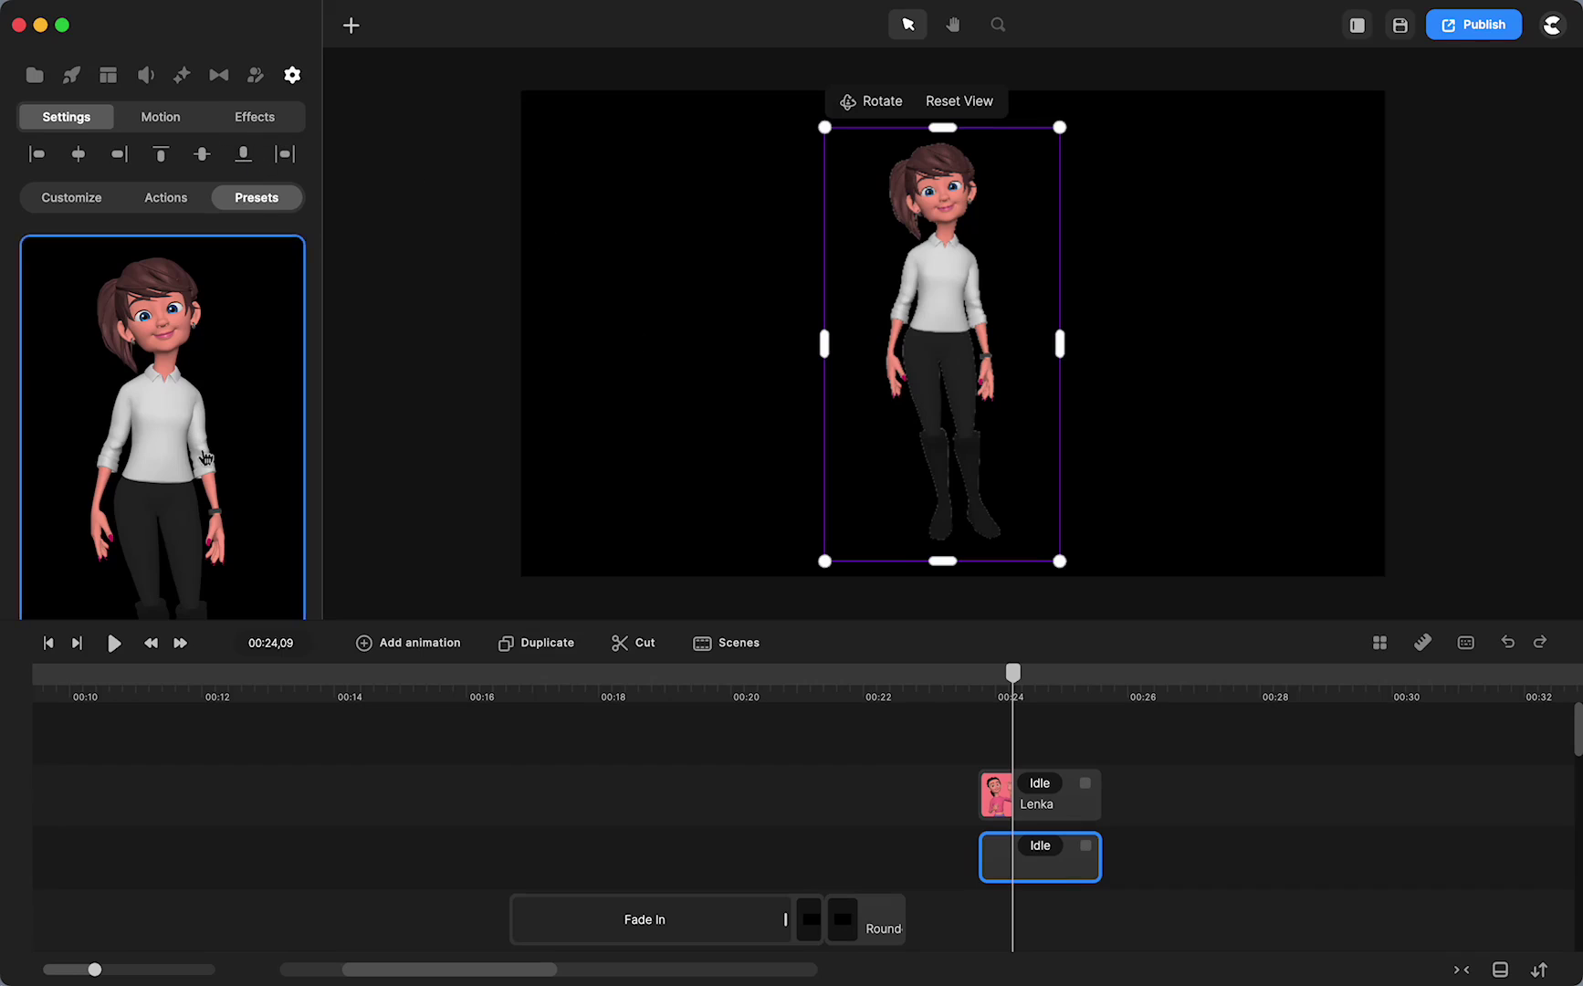
{"action": "scroll", "coordinate": [206, 457], "scroll_direction": "down", "scroll_amount": 5}
{"action": "scroll", "coordinate": [205, 456], "scroll_direction": "down", "scroll_amount": 3}
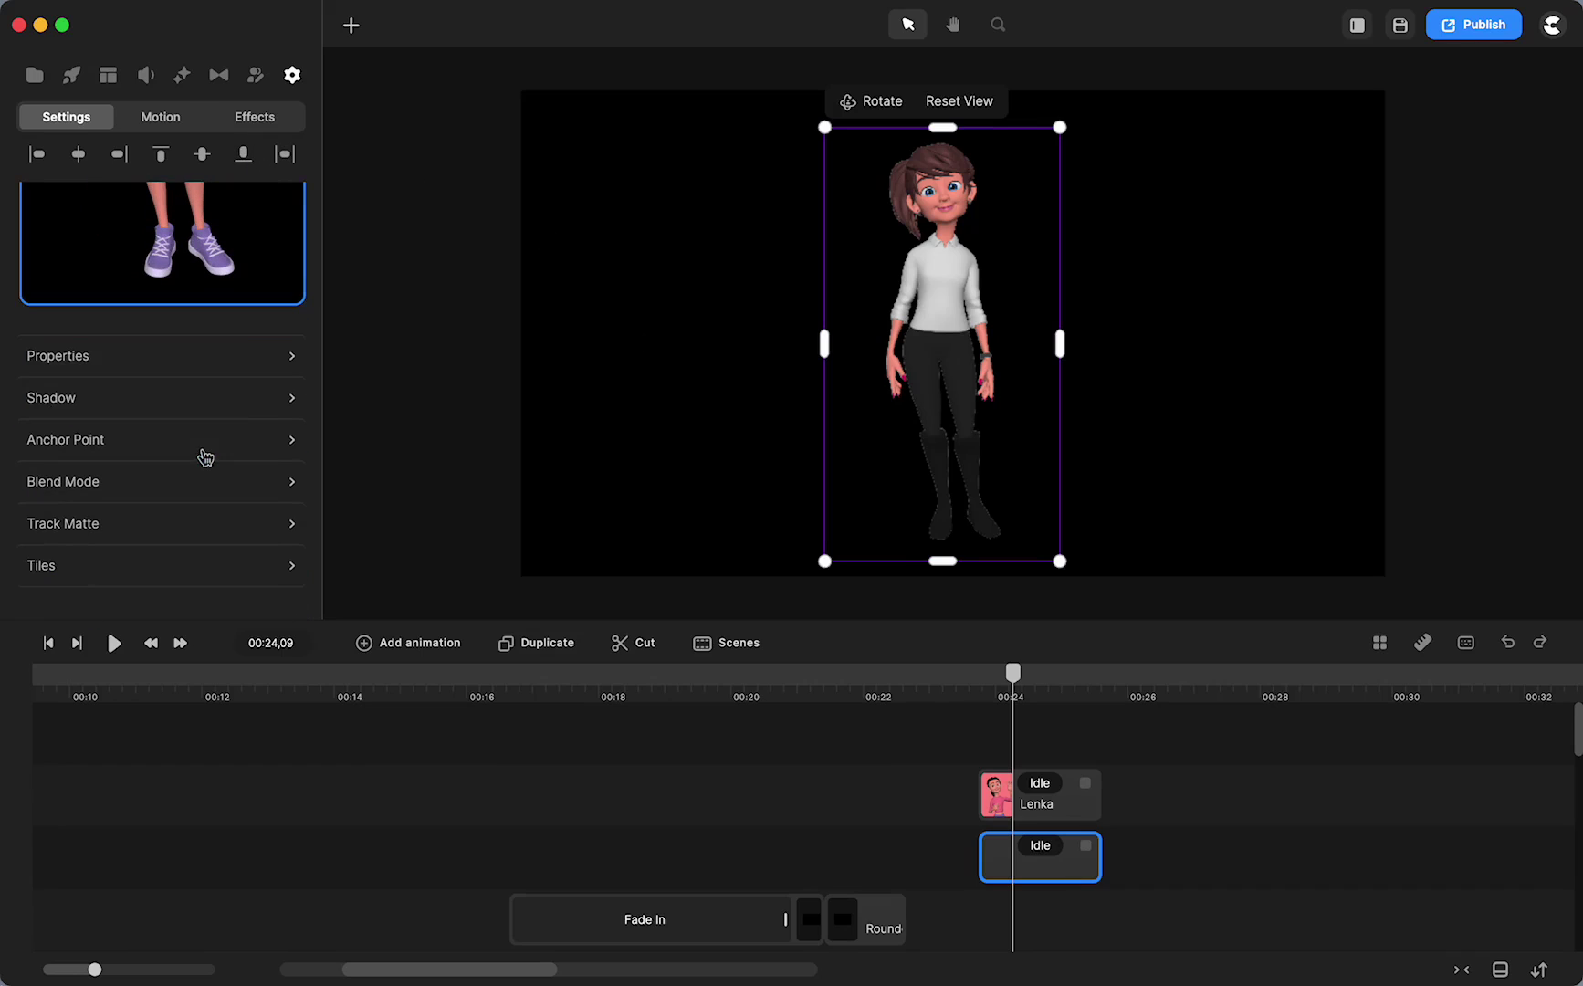
{"action": "left_click", "coordinate": [151, 357]}
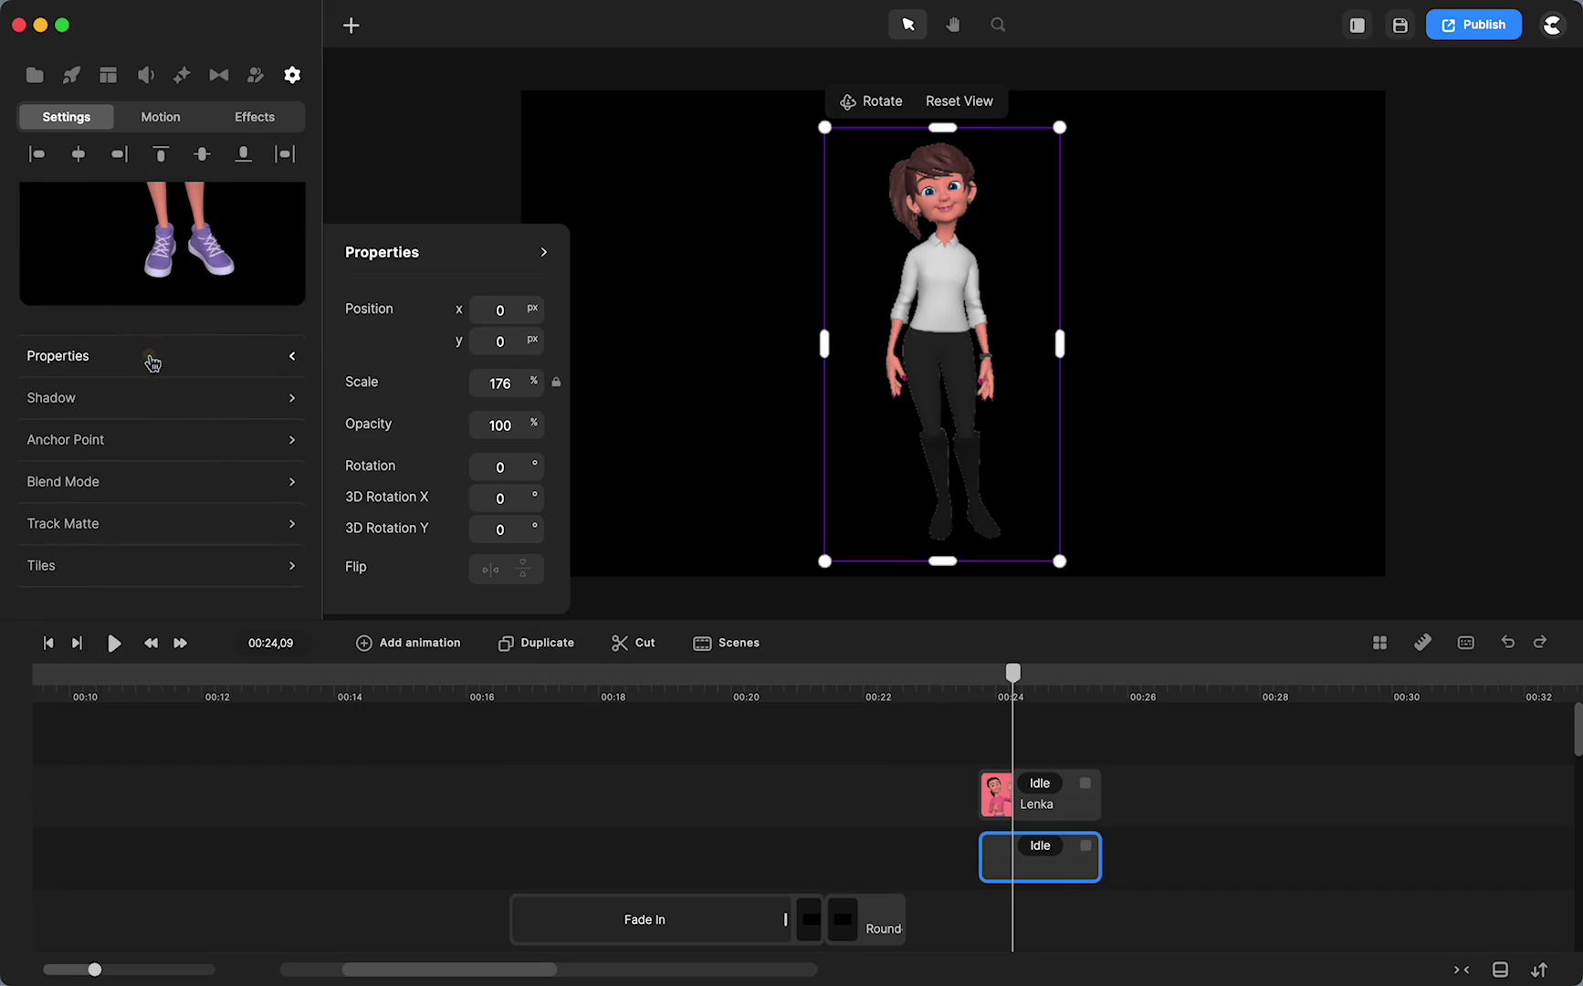
{"action": "double_click", "coordinate": [495, 384]}
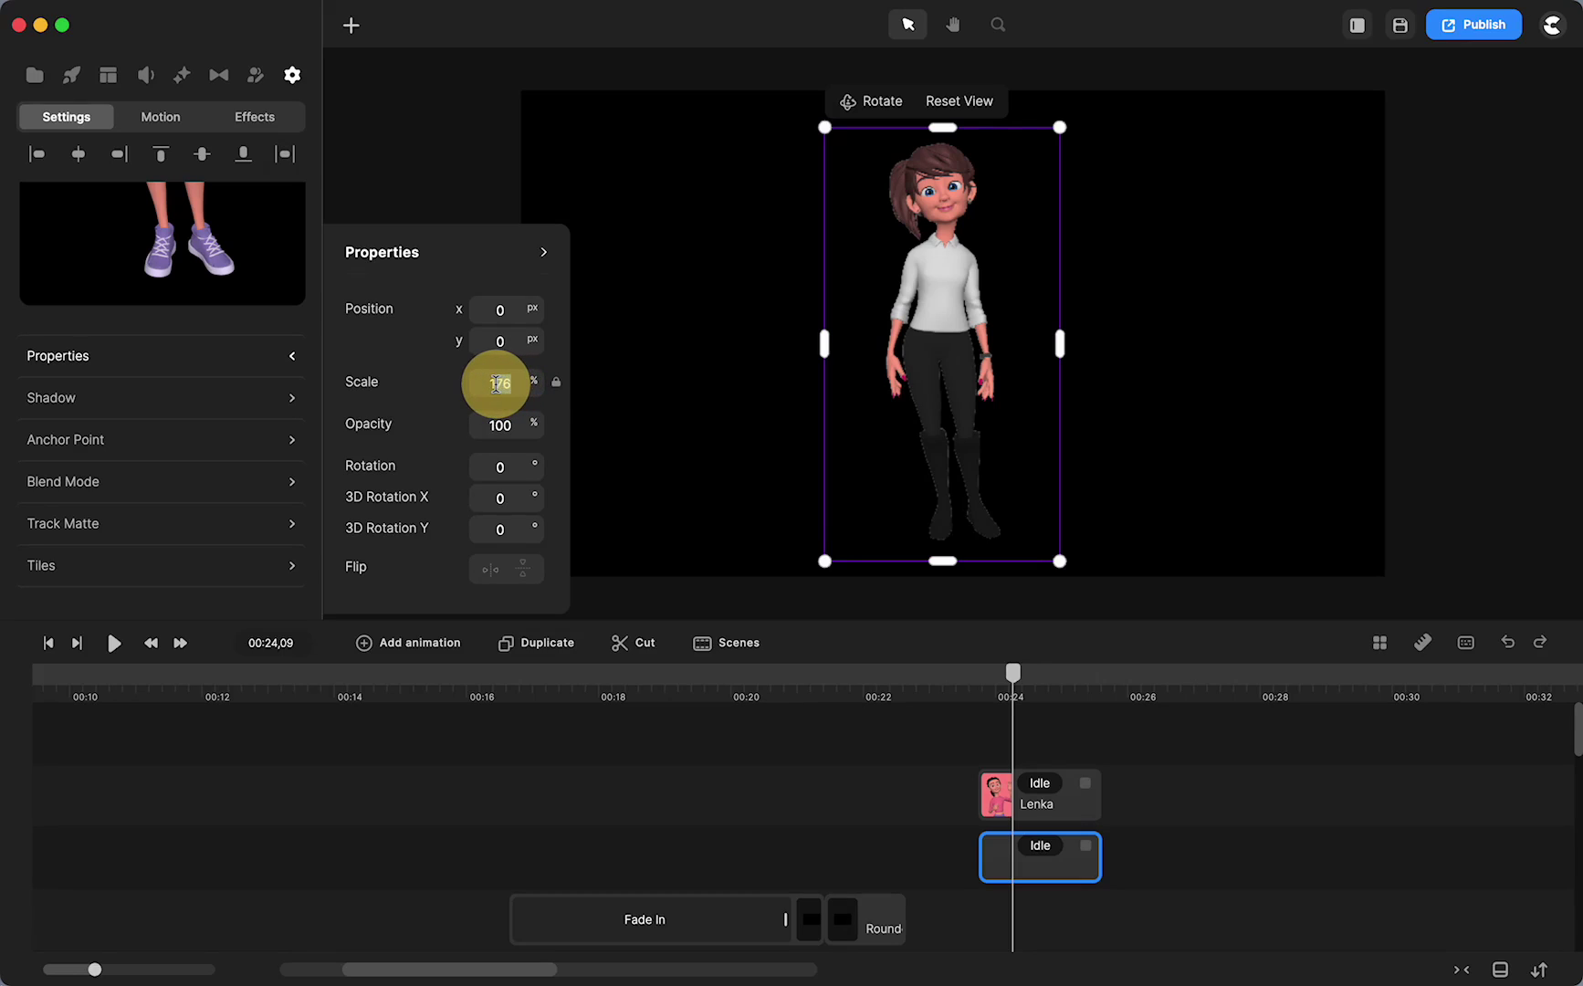
{"action": "type", "text": "17"}
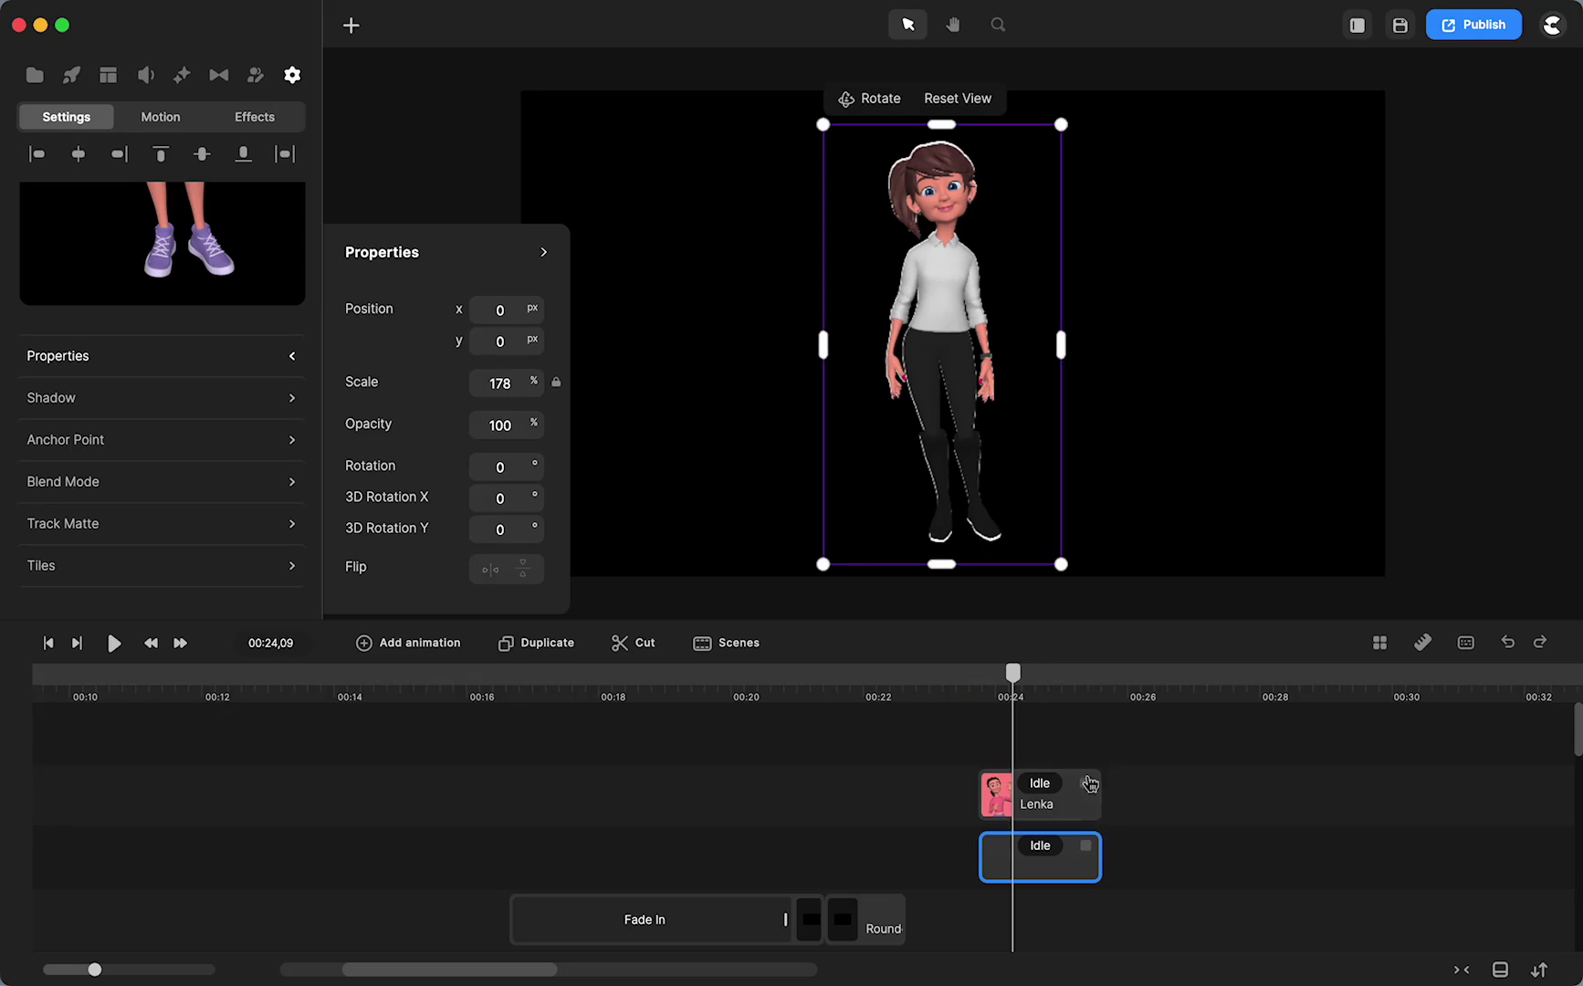
Step: Switch the upper Lenka clip's action to Idea and lengthen the clip on the timeline
{"action": "left_click", "coordinate": [1038, 851]}
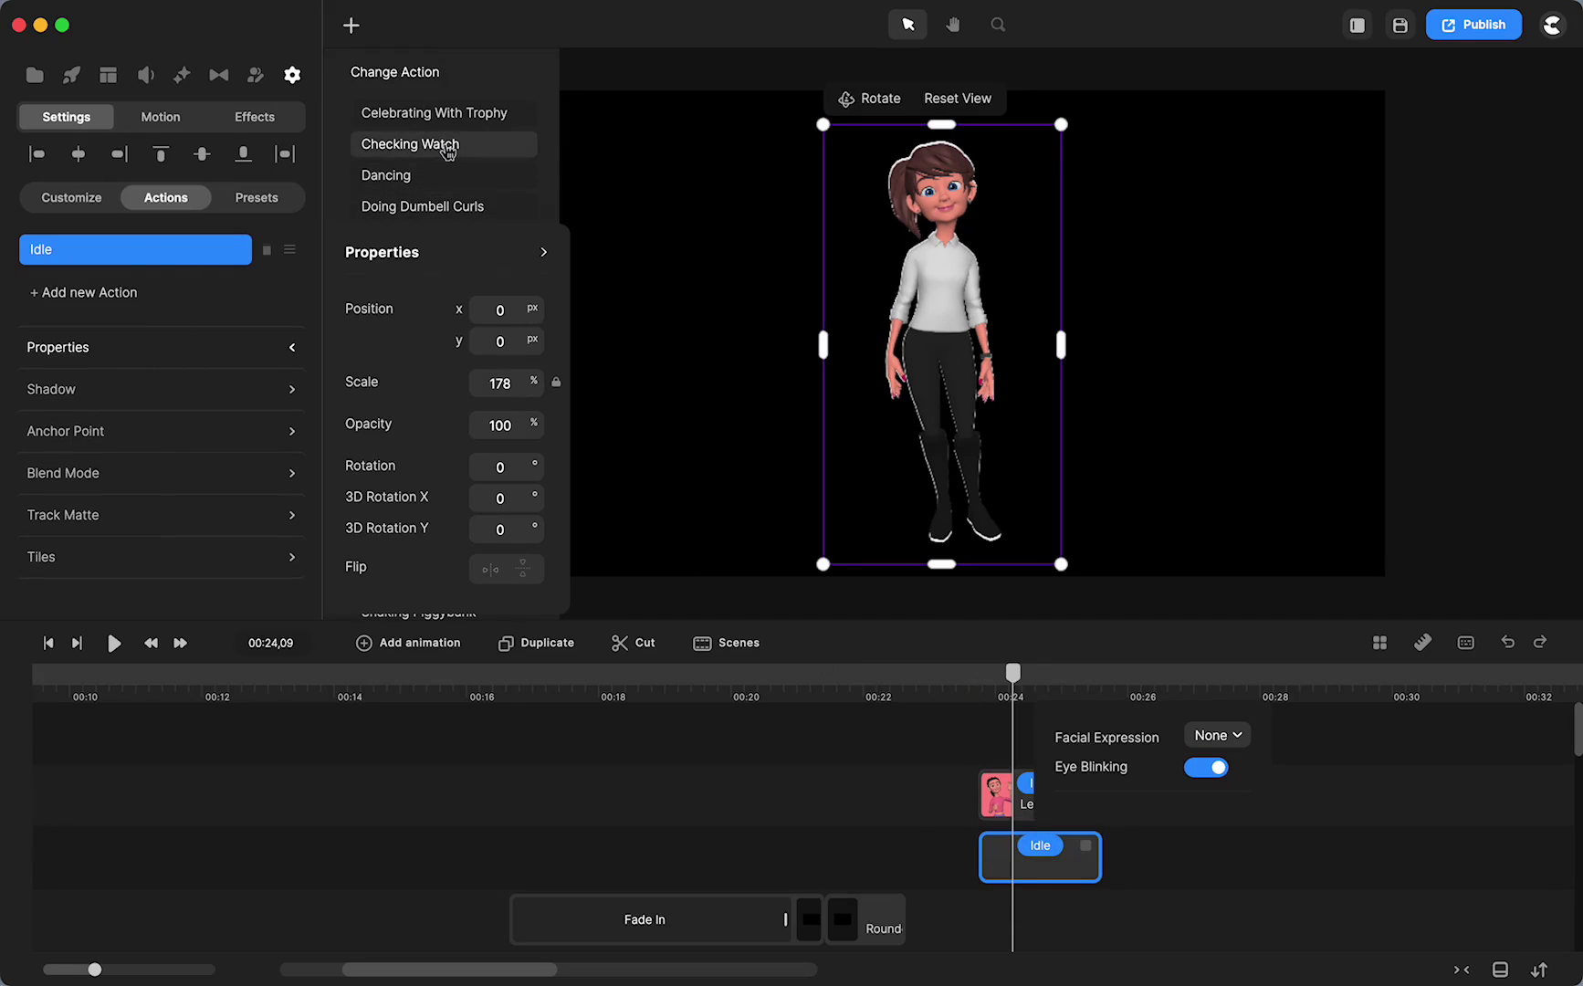
{"action": "left_click", "coordinate": [659, 758]}
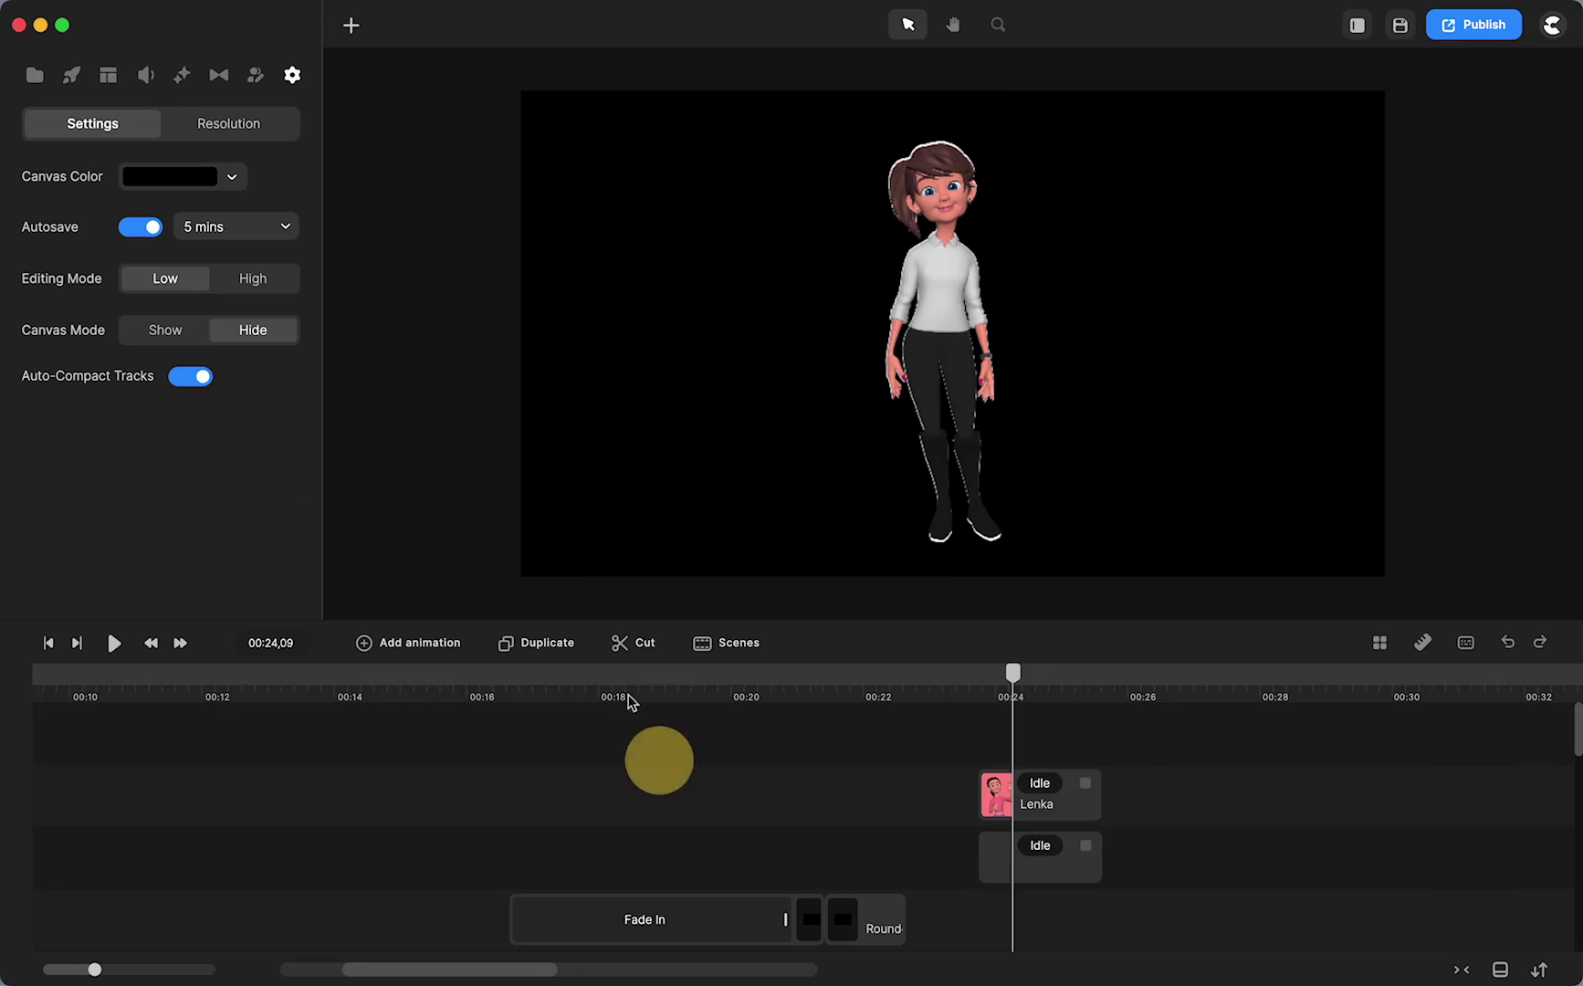
{"action": "left_click", "coordinate": [1039, 787]}
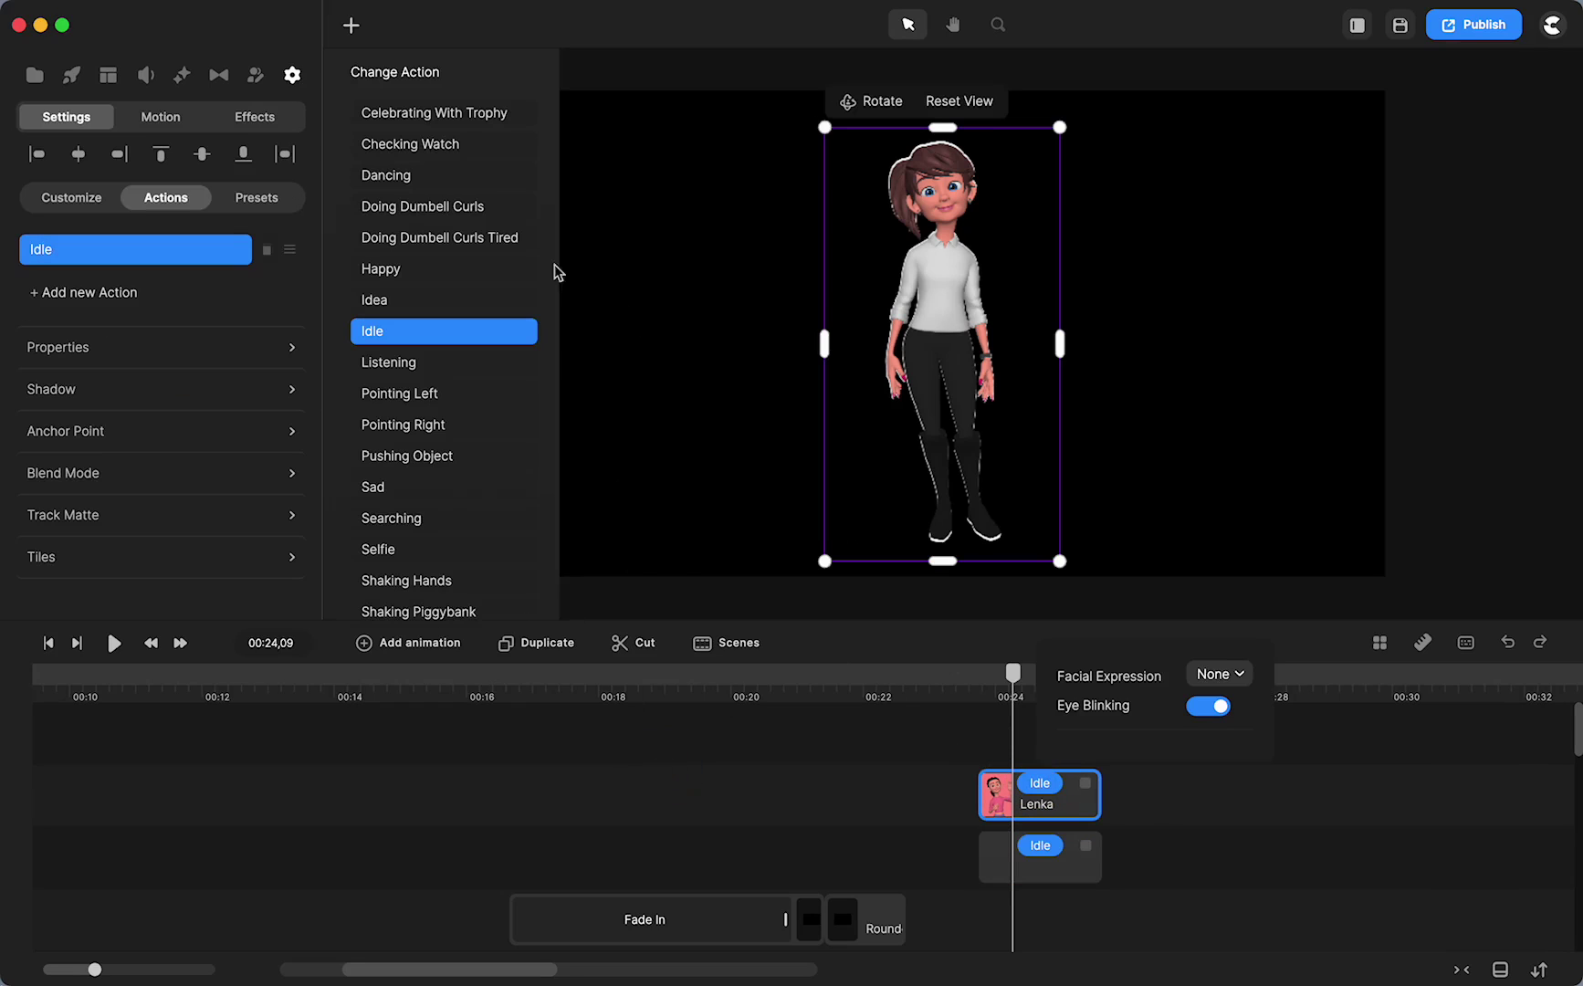
{"action": "left_click", "coordinate": [383, 298]}
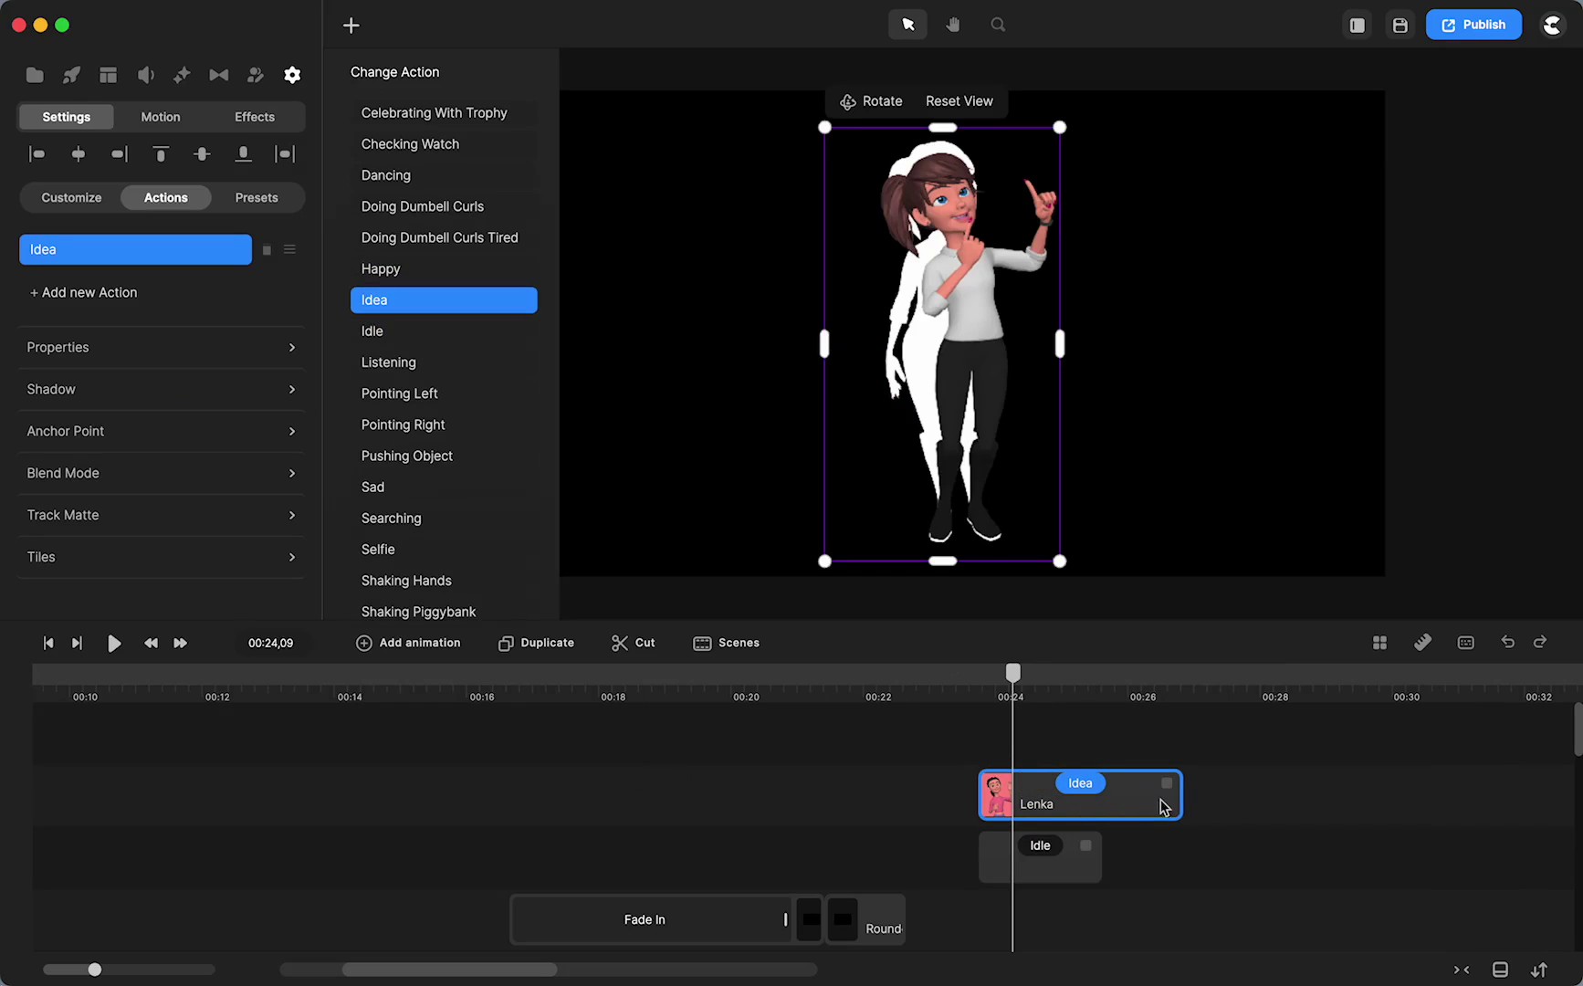
{"action": "left_click_drag", "start_coordinate": [1175, 793], "coordinate": [1459, 789]}
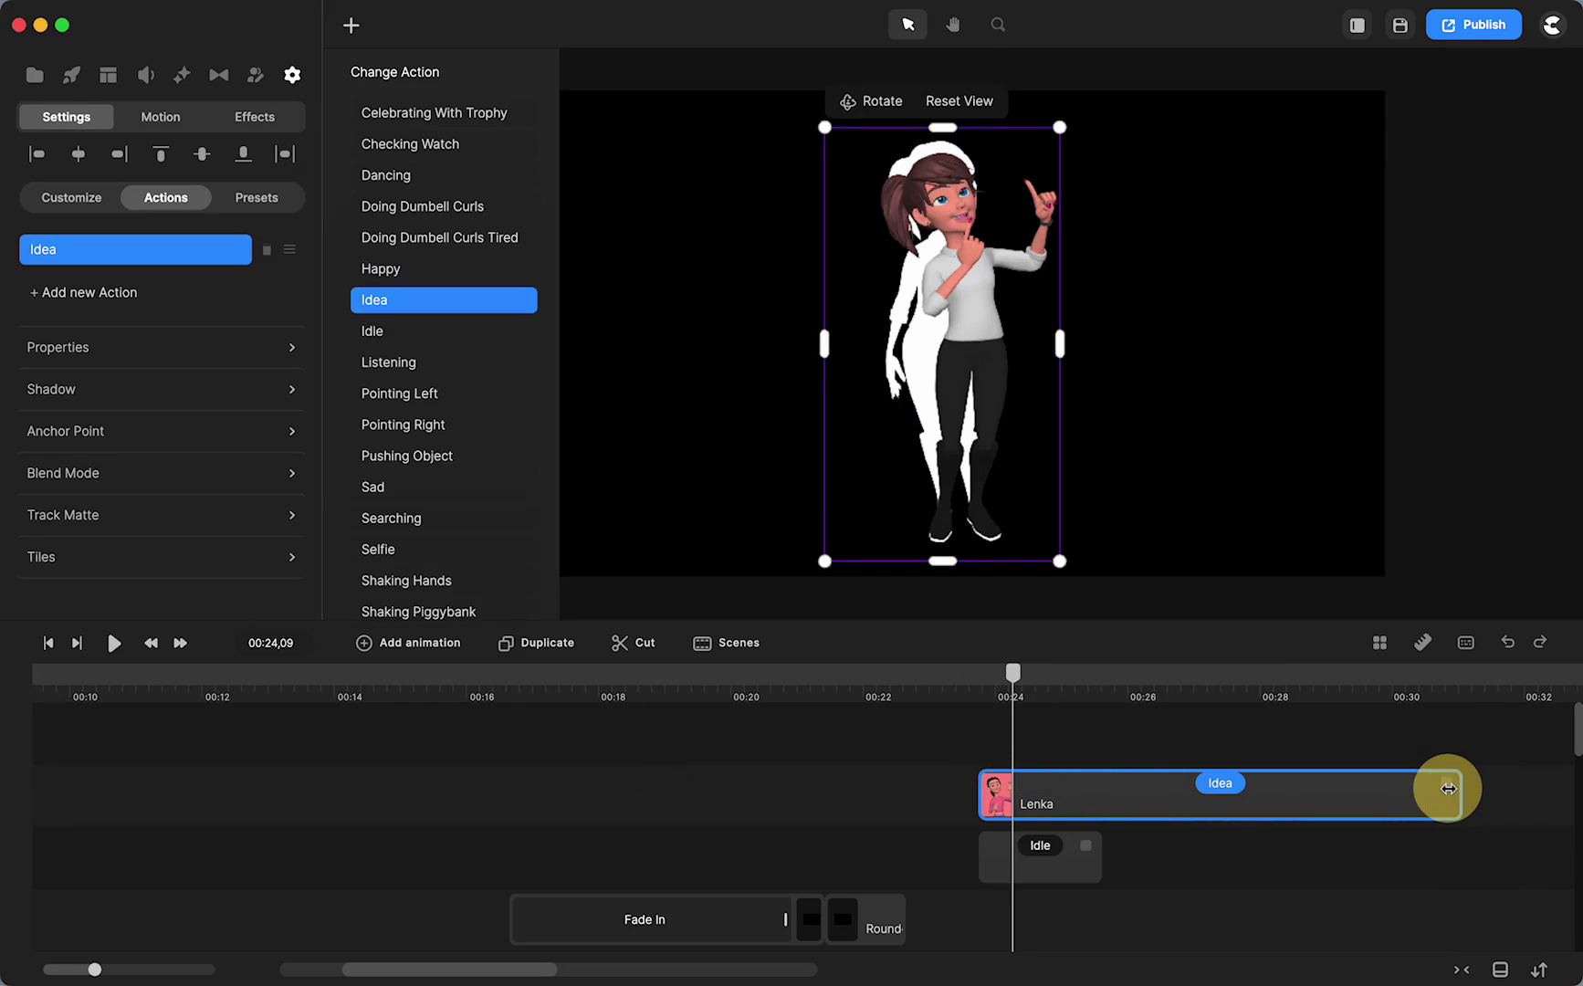
Step: Switch the lower clip to Idea, lengthen it to match, and preview the pose at 00:26
{"action": "left_click", "coordinate": [1043, 852]}
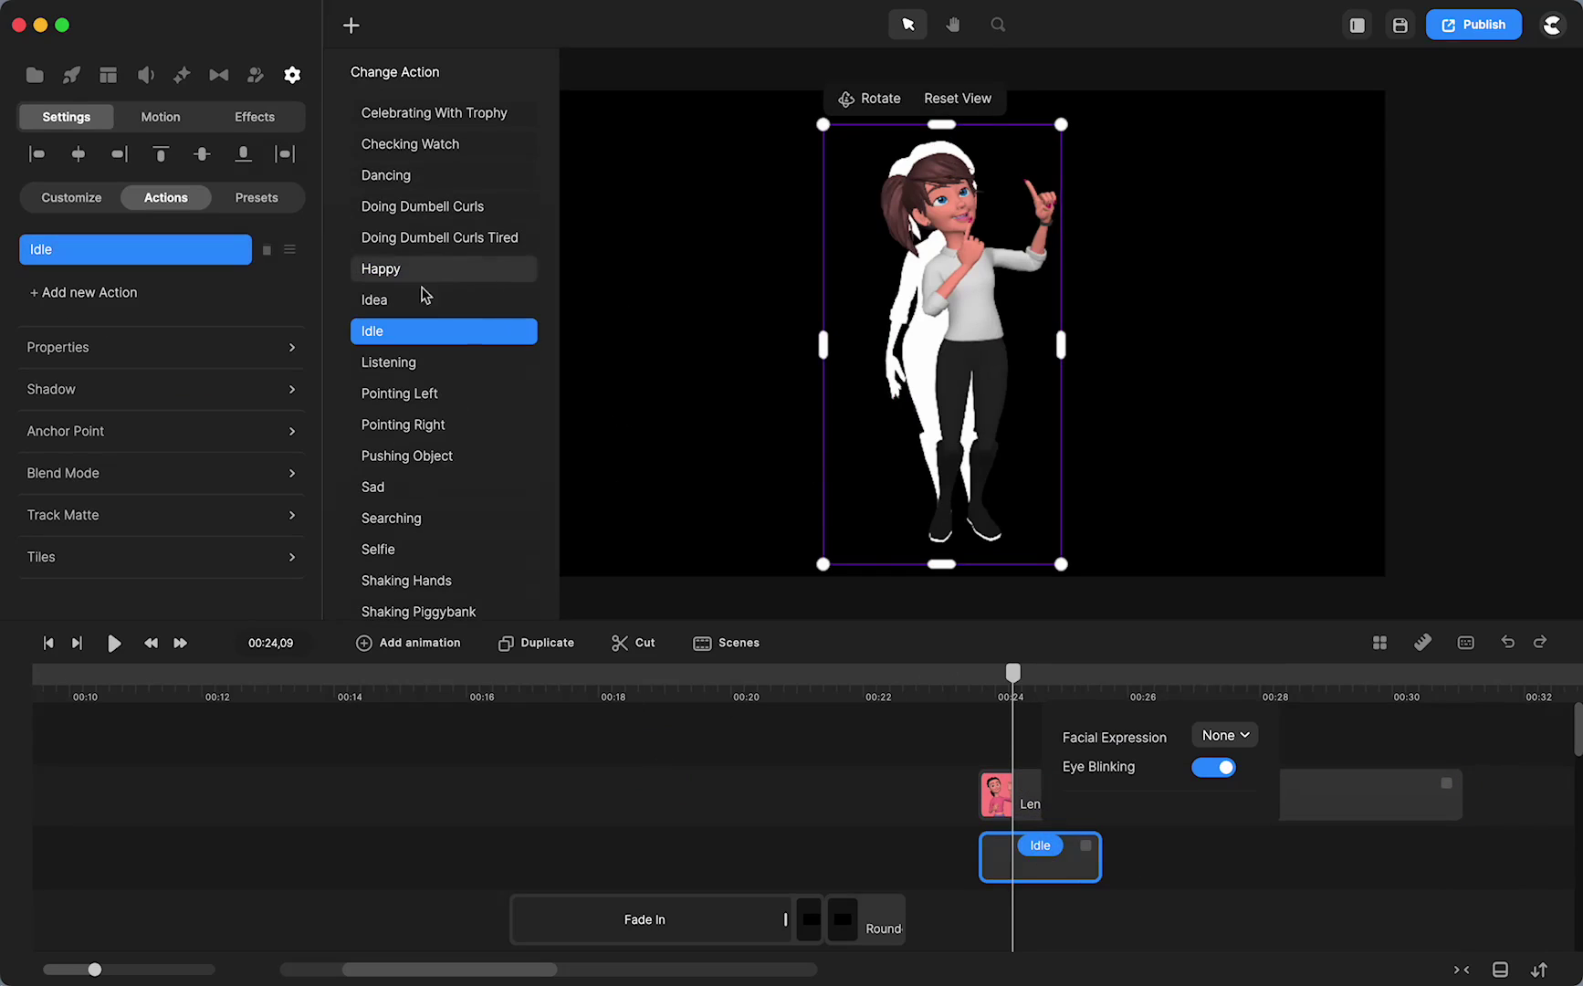
{"action": "left_click", "coordinate": [375, 302]}
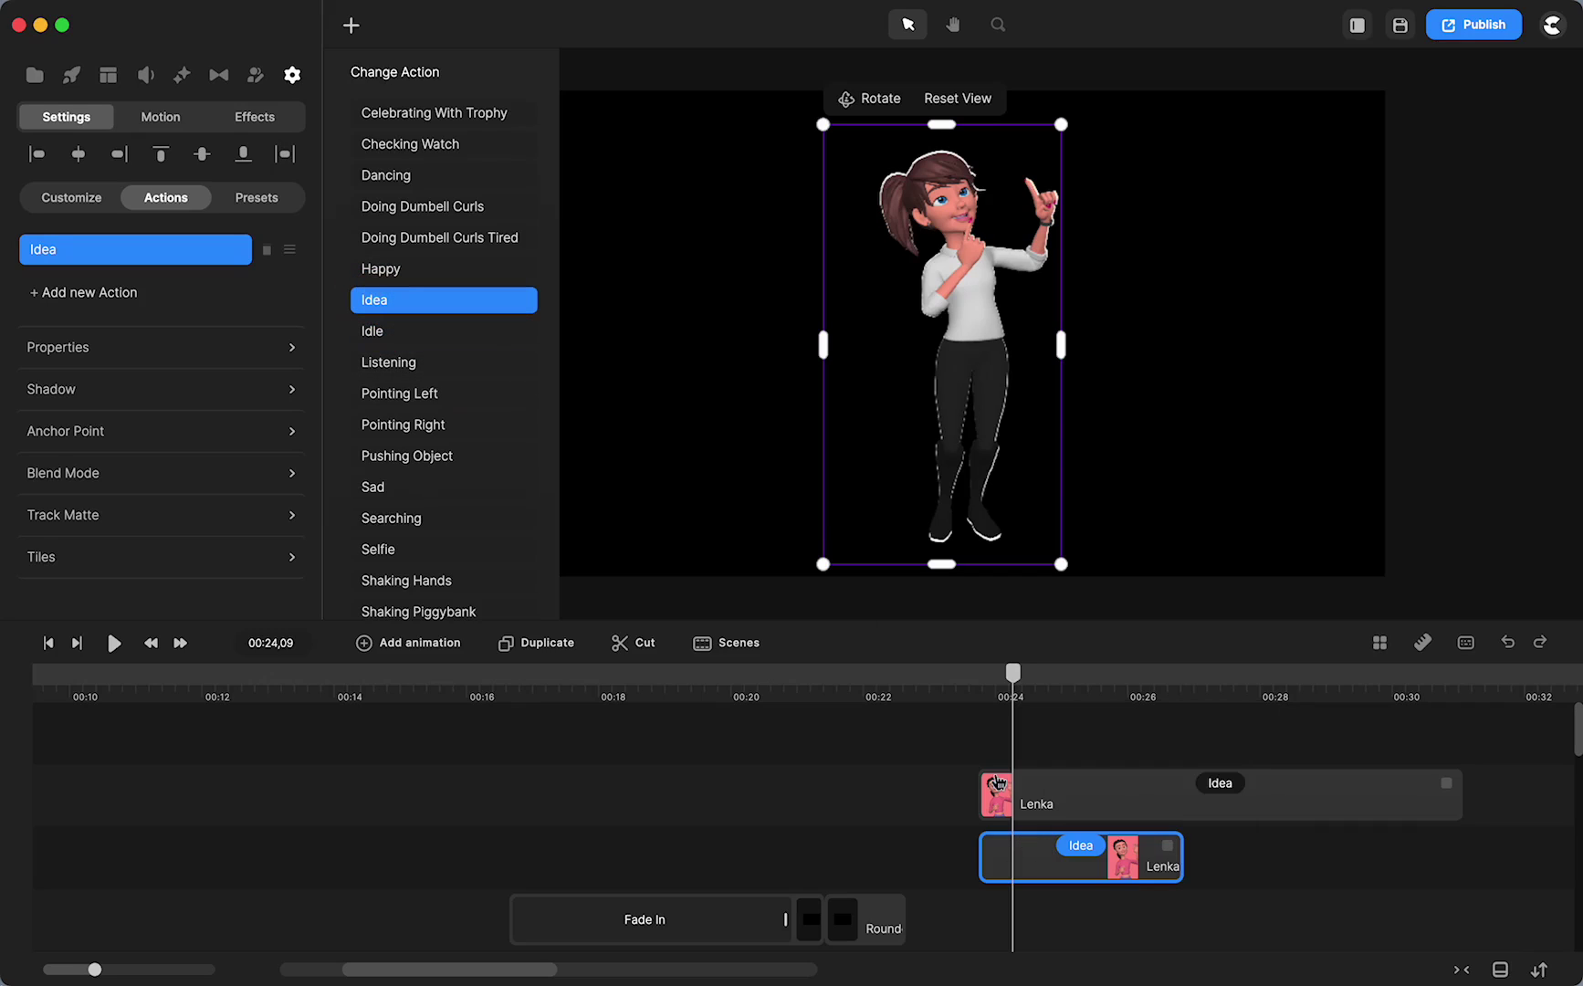
{"action": "left_click_drag", "start_coordinate": [1167, 845], "coordinate": [1449, 854]}
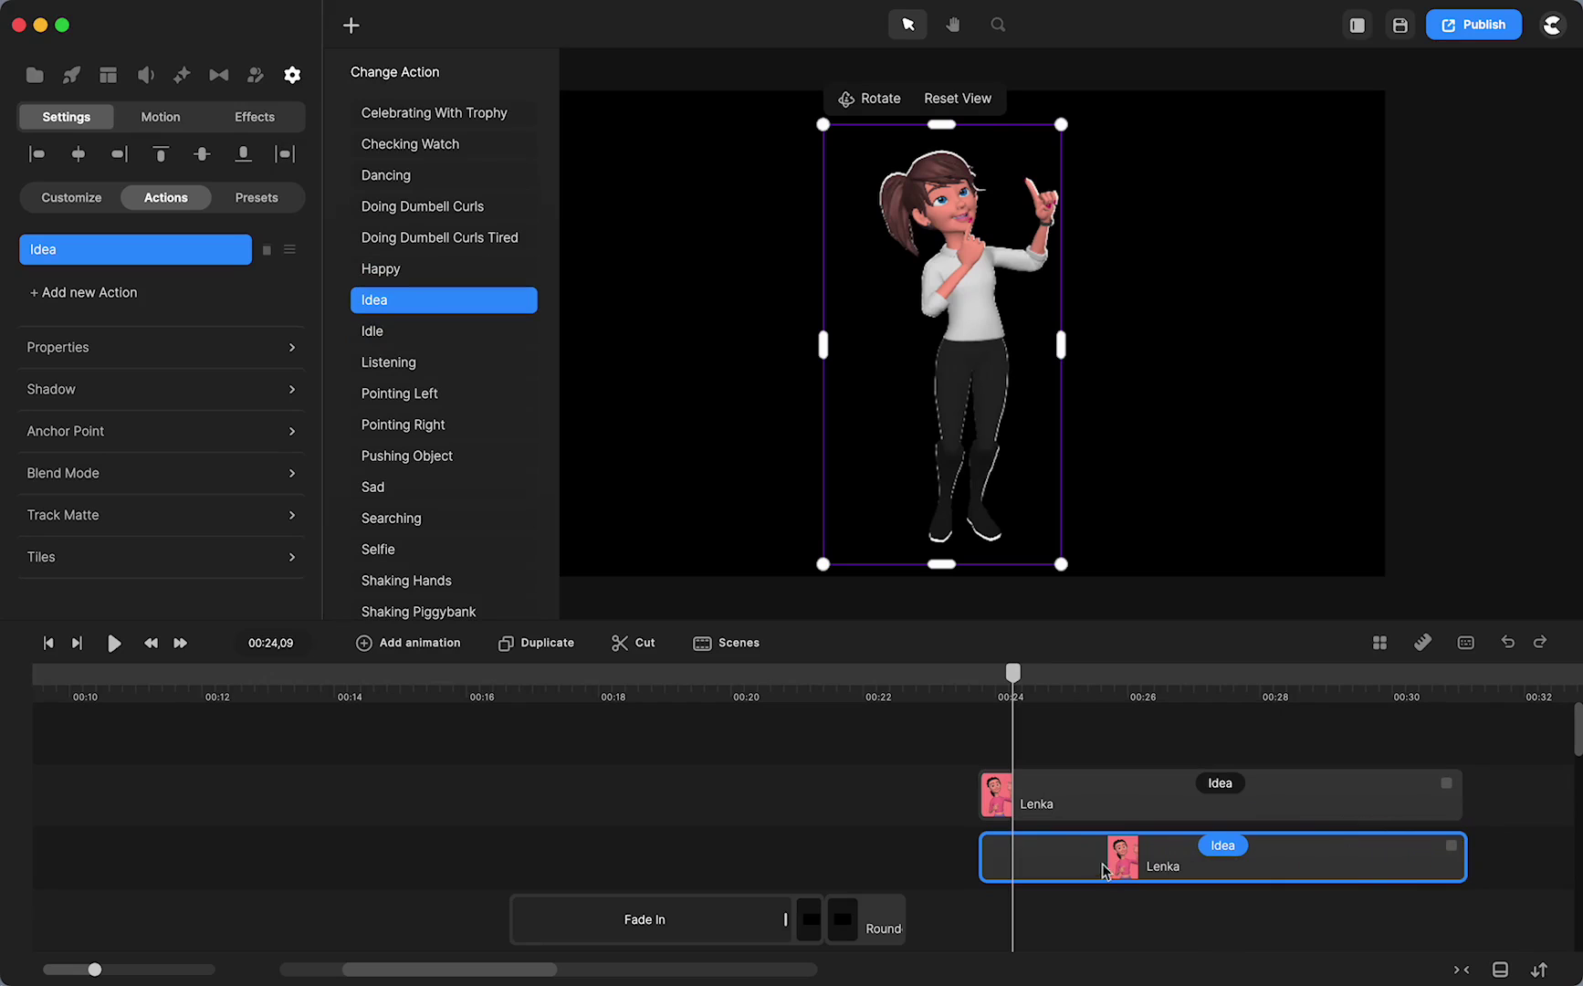
{"action": "left_click", "coordinate": [1020, 683]}
{"action": "left_click_drag", "start_coordinate": [1022, 686], "coordinate": [1162, 696]}
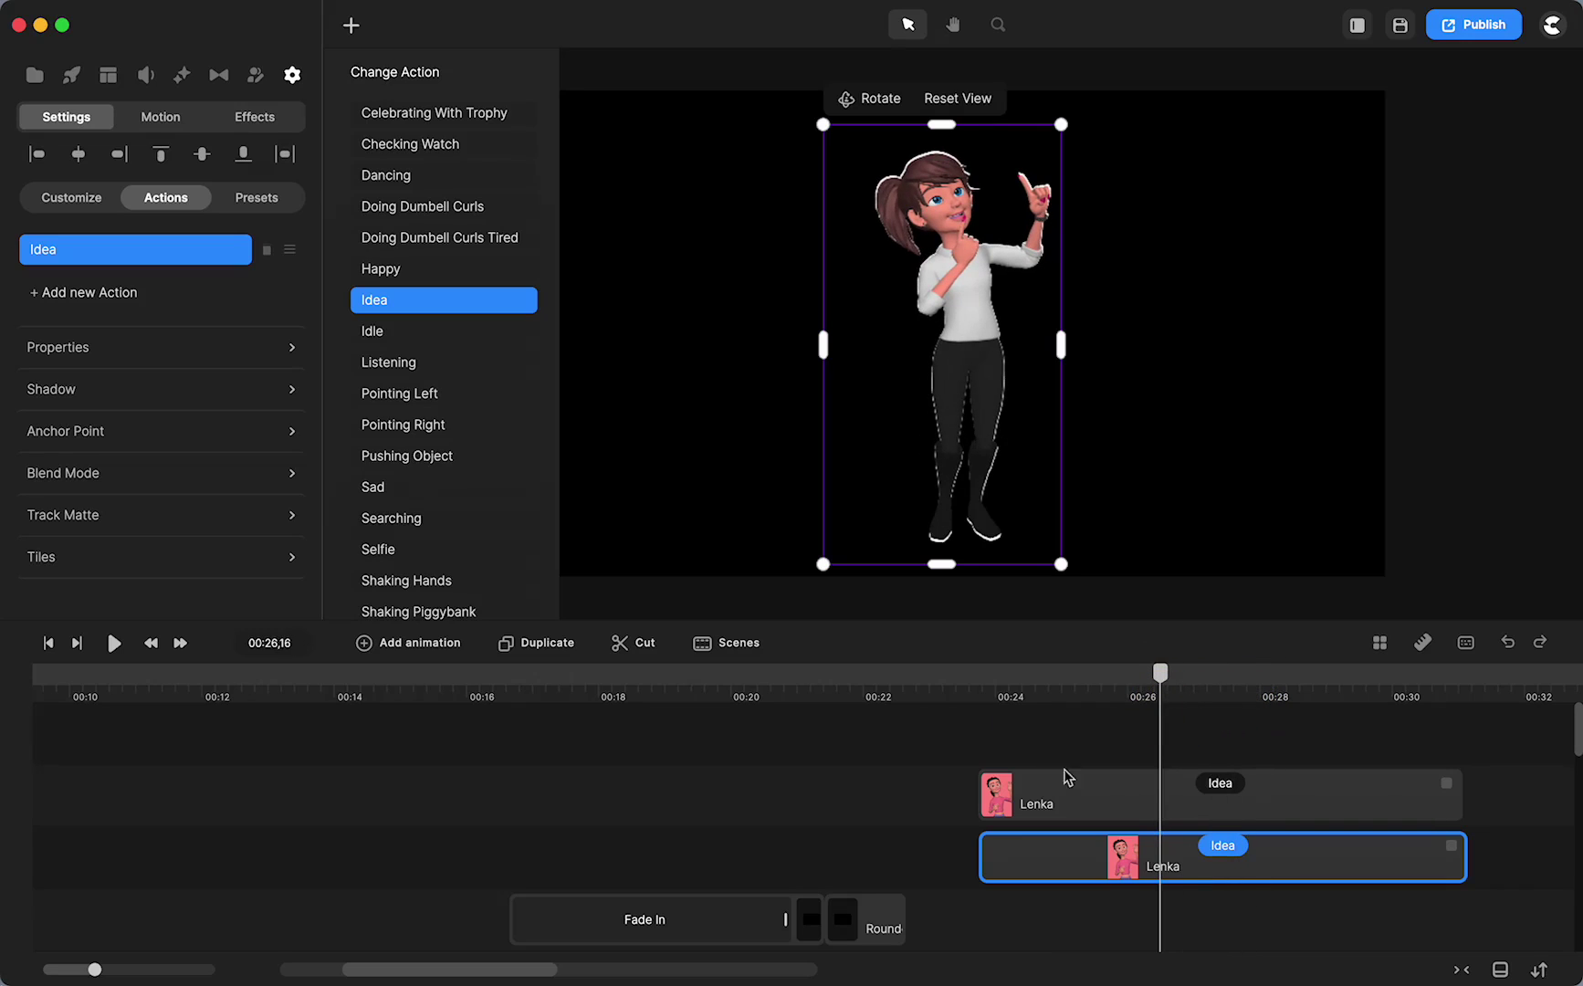
Step: Raise the lower Lenka copy's Scale from 178 to 180% to thicken the white outline
{"action": "left_click", "coordinate": [947, 845]}
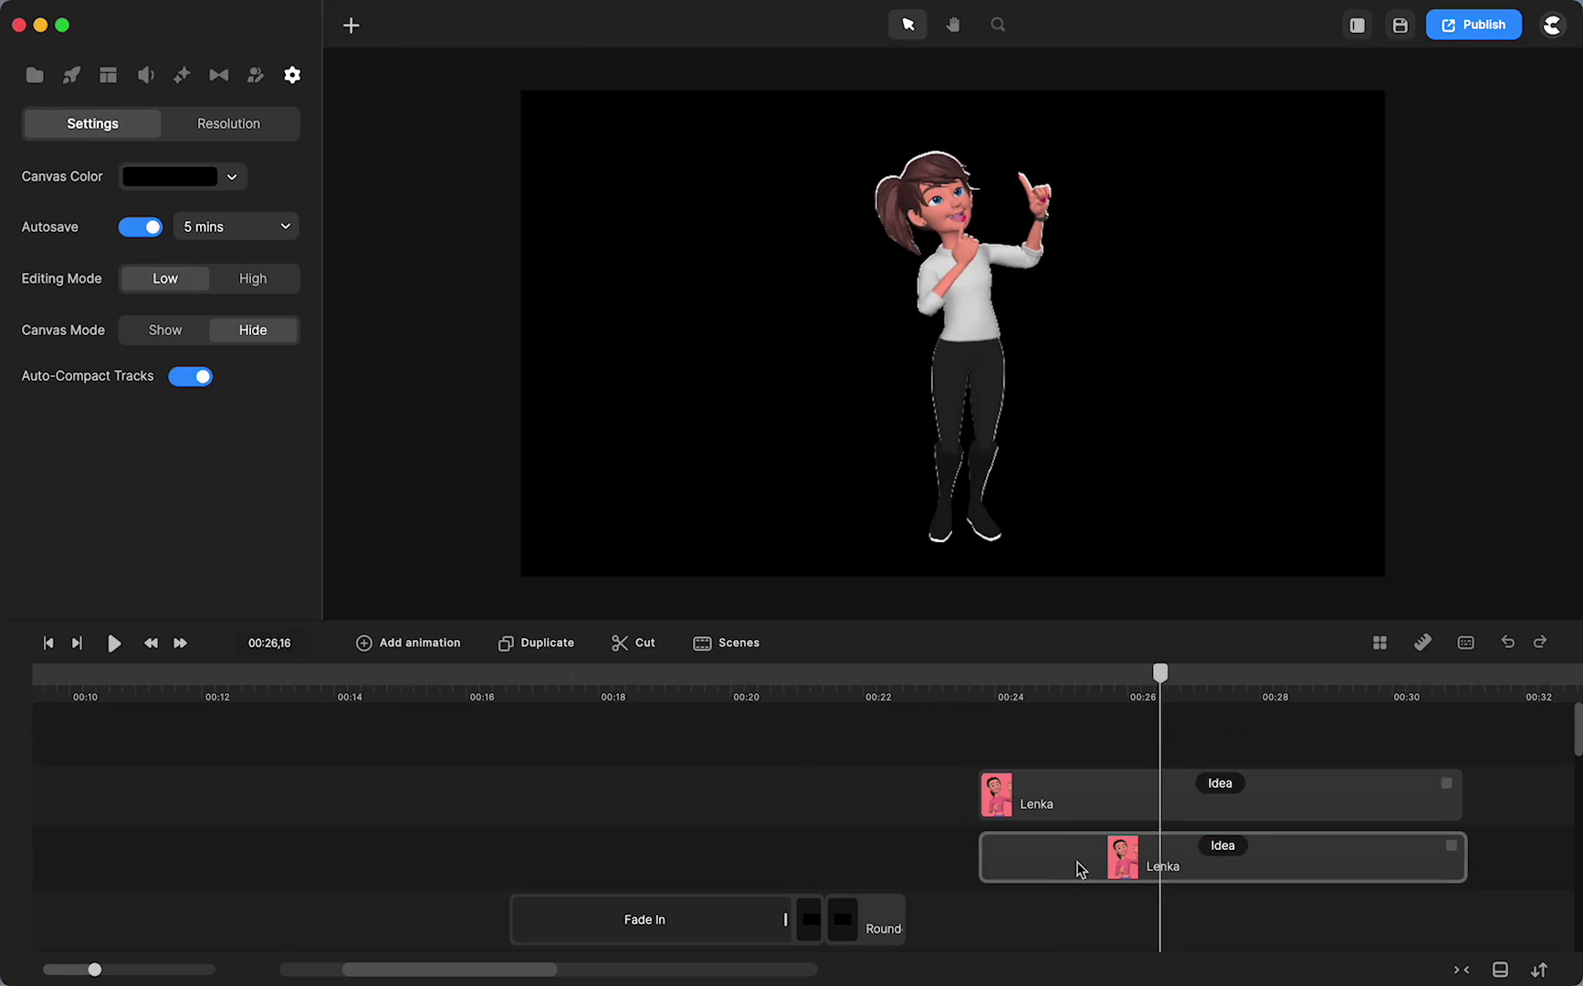
{"action": "left_click", "coordinate": [1080, 867]}
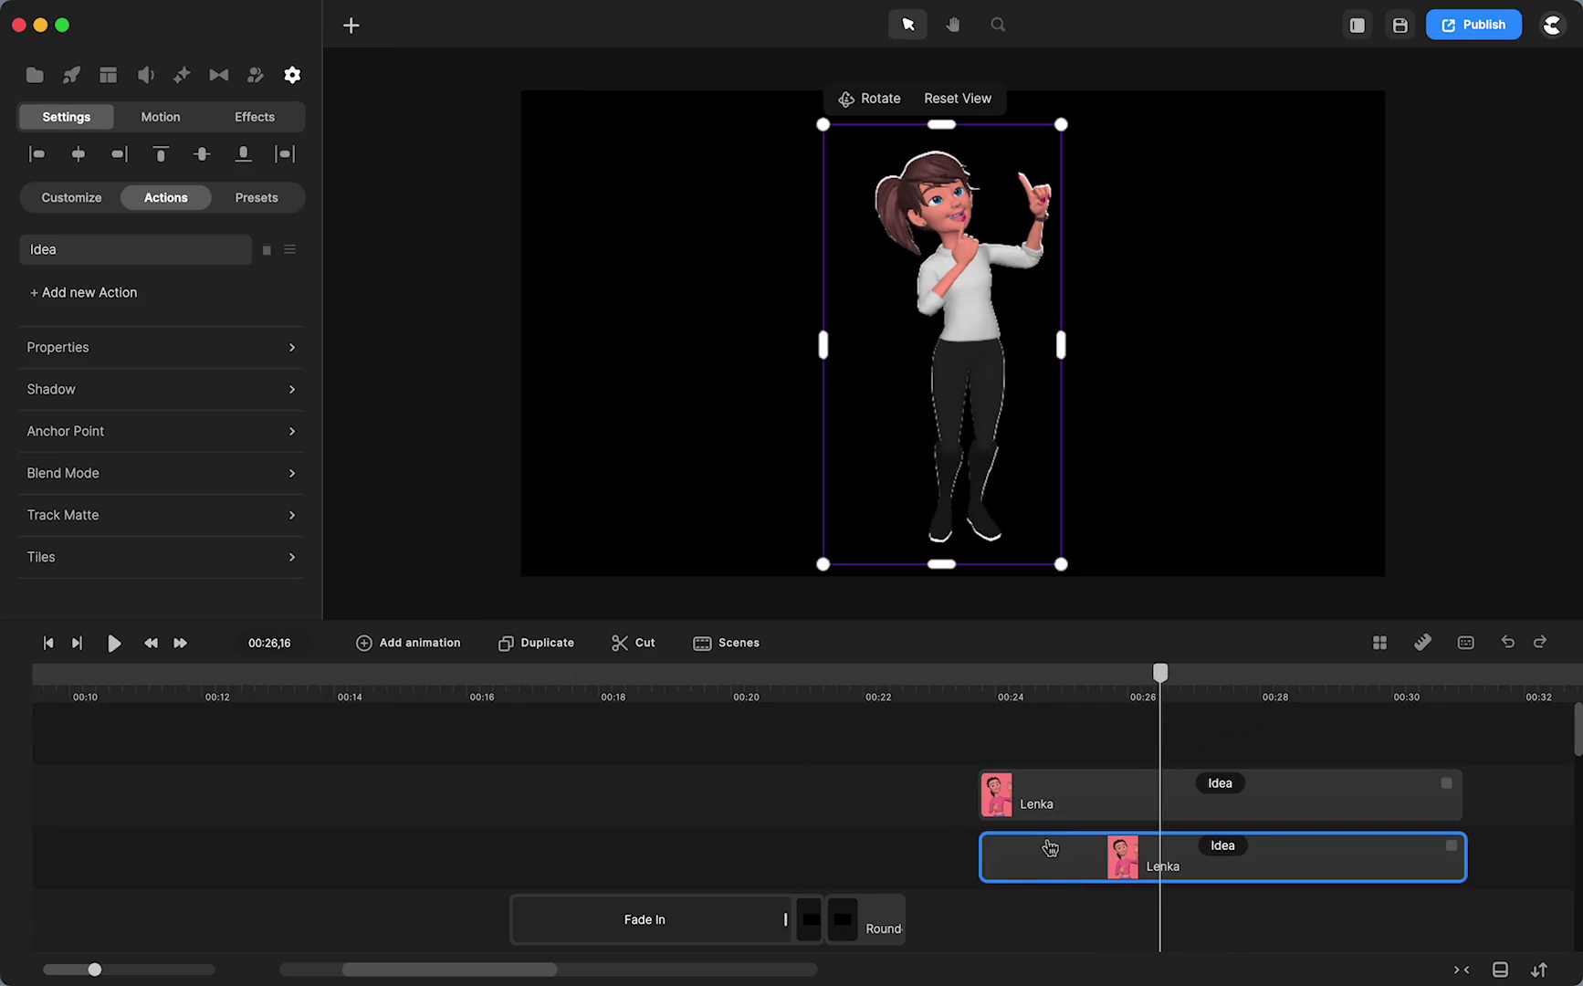
{"action": "left_click", "coordinate": [173, 351]}
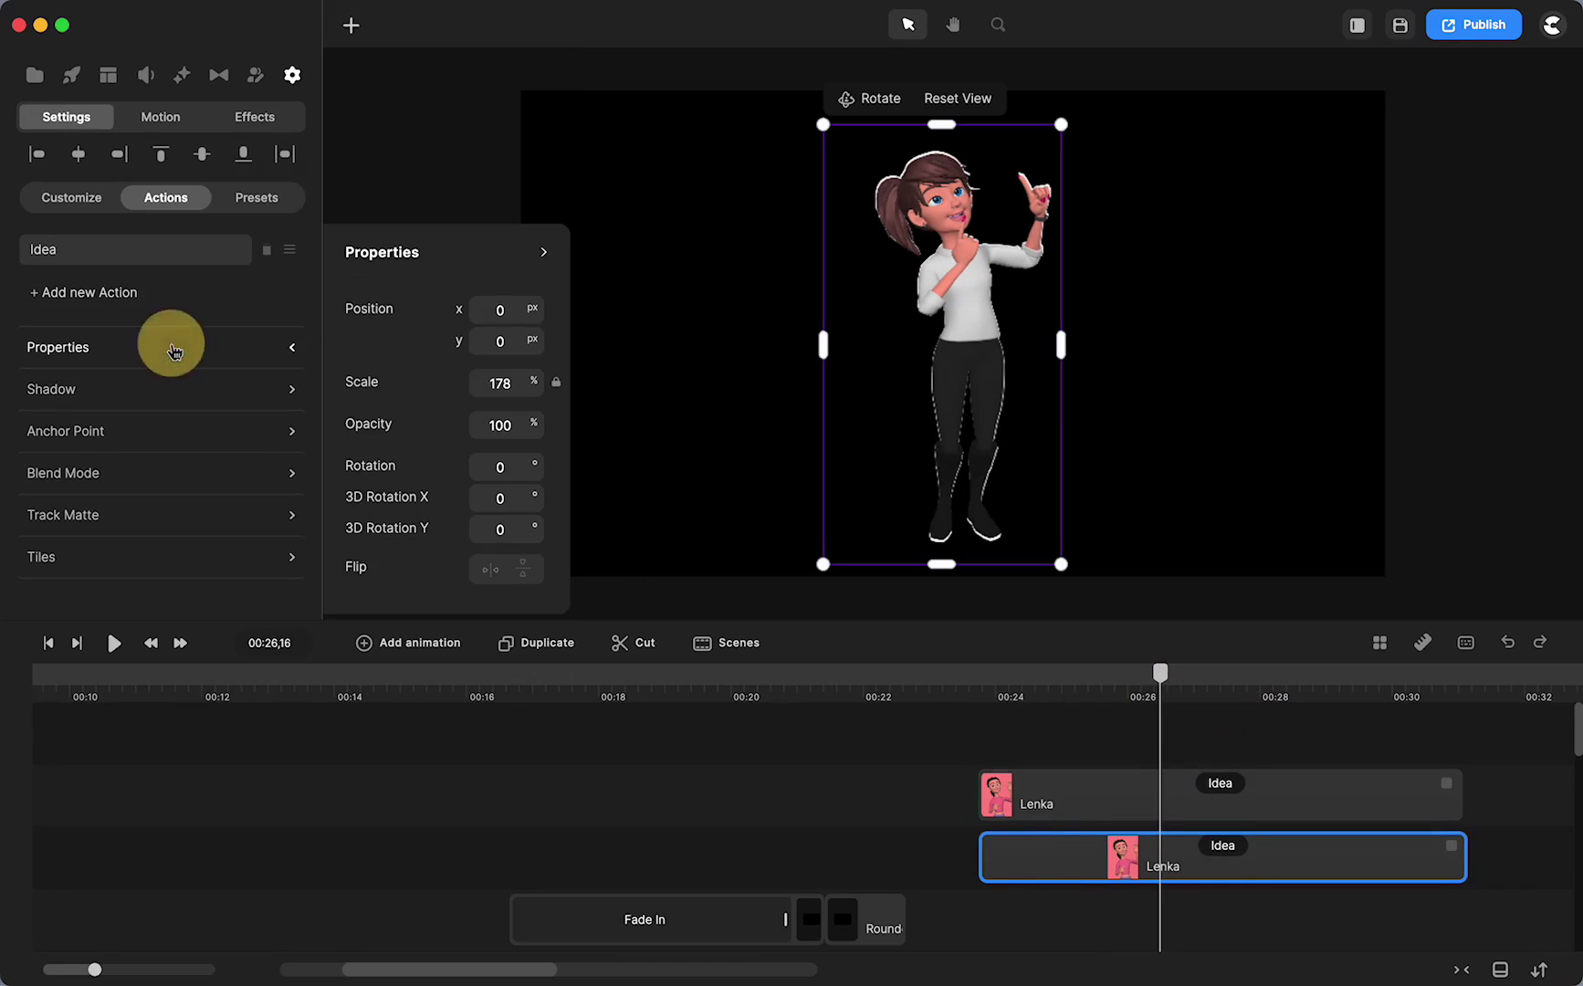
{"action": "double_click", "coordinate": [501, 377]}
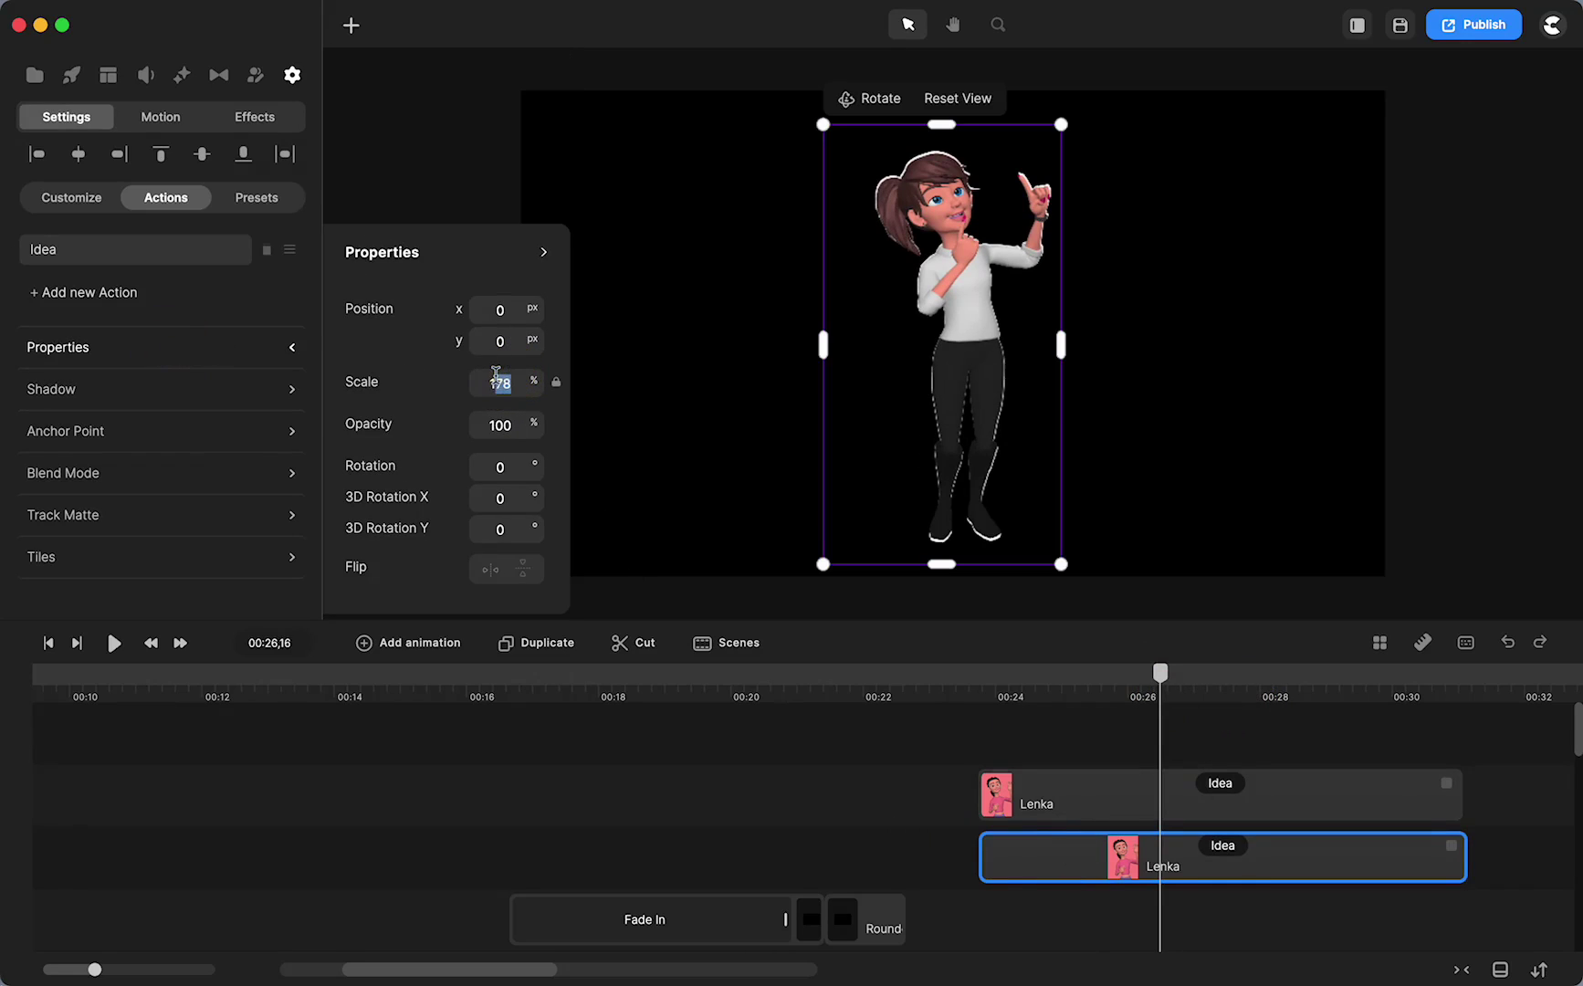
{"action": "key", "text": "Return"}
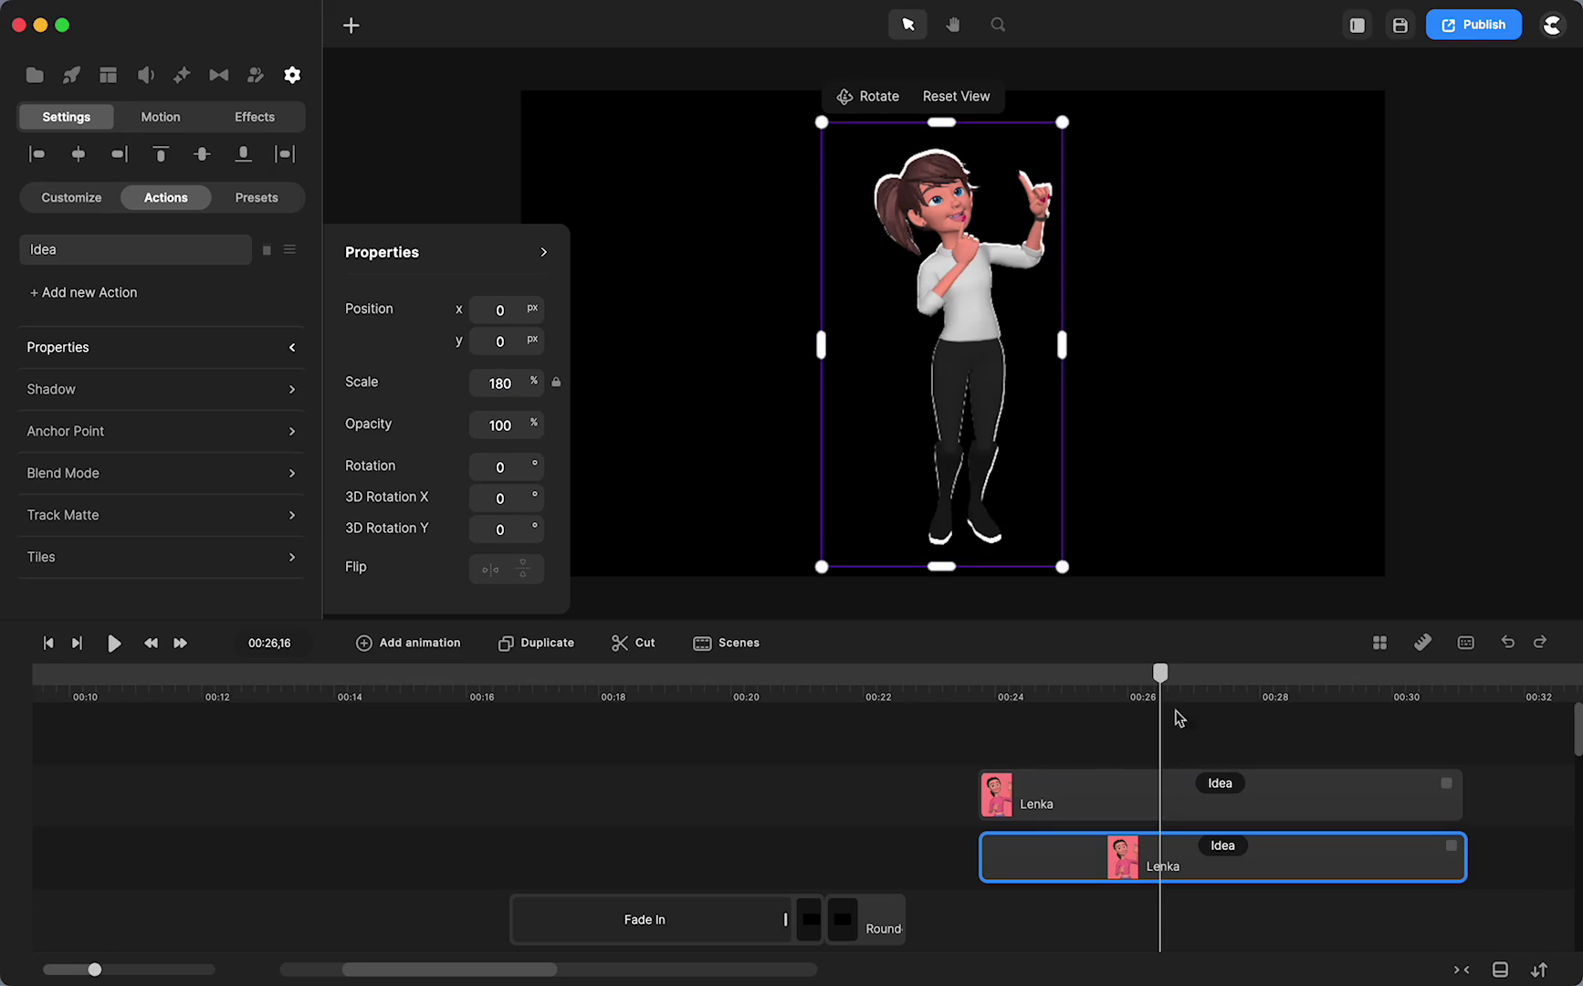
{"action": "left_click_drag", "start_coordinate": [1163, 675], "coordinate": [1070, 791]}
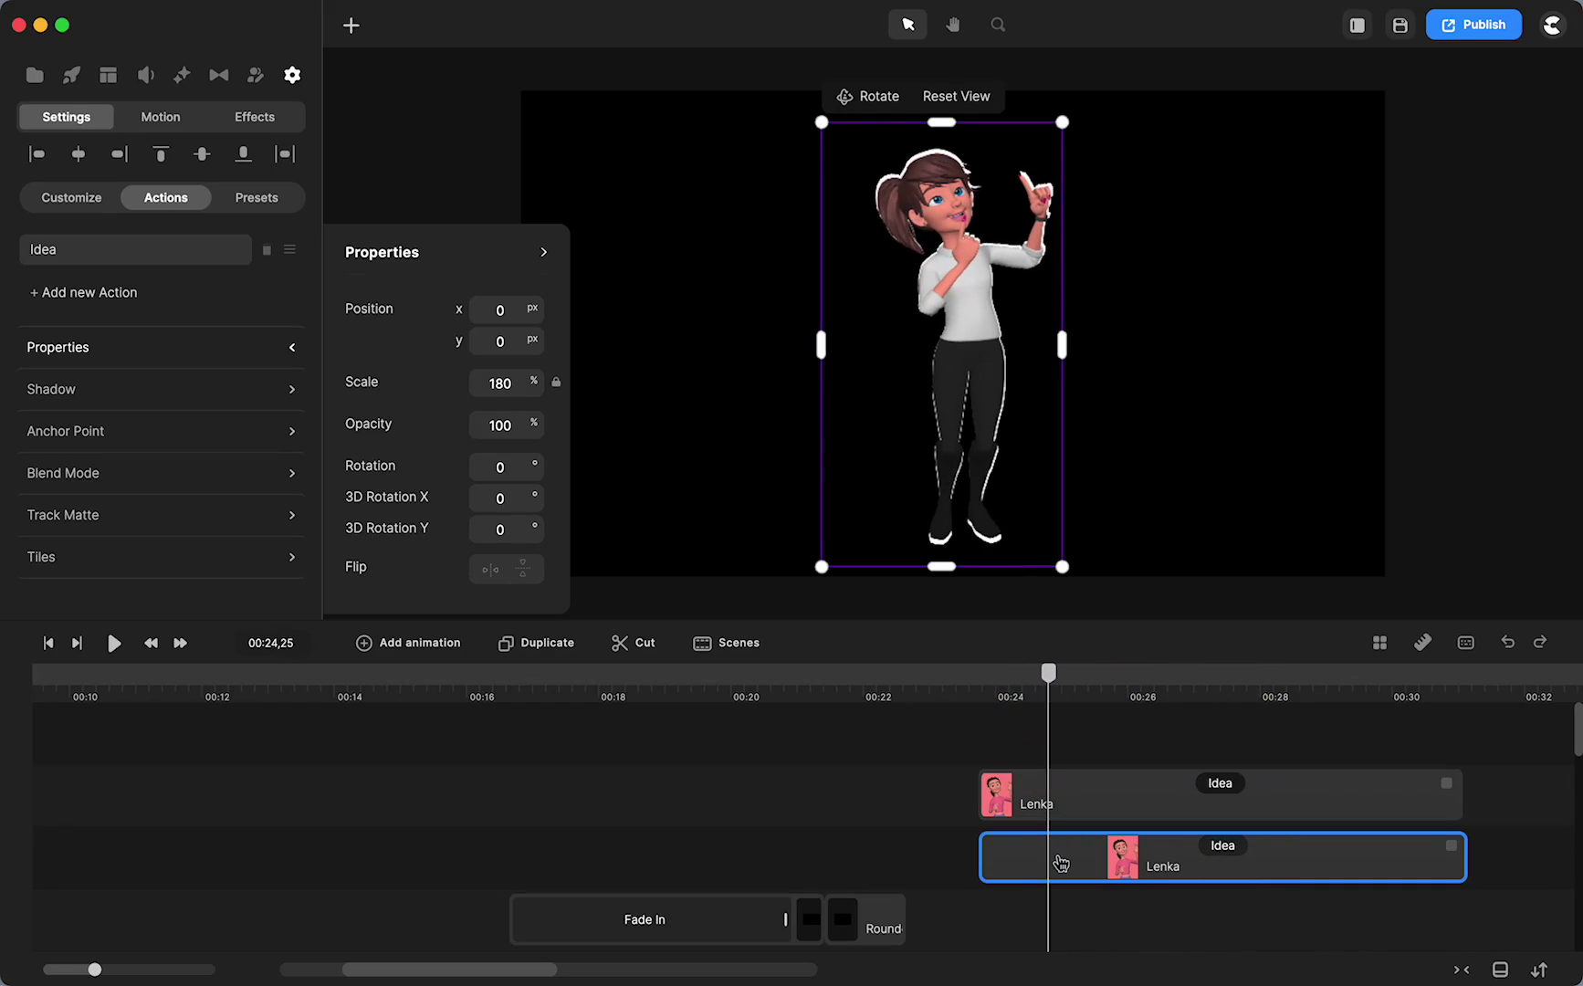
{"action": "left_click", "coordinate": [899, 796]}
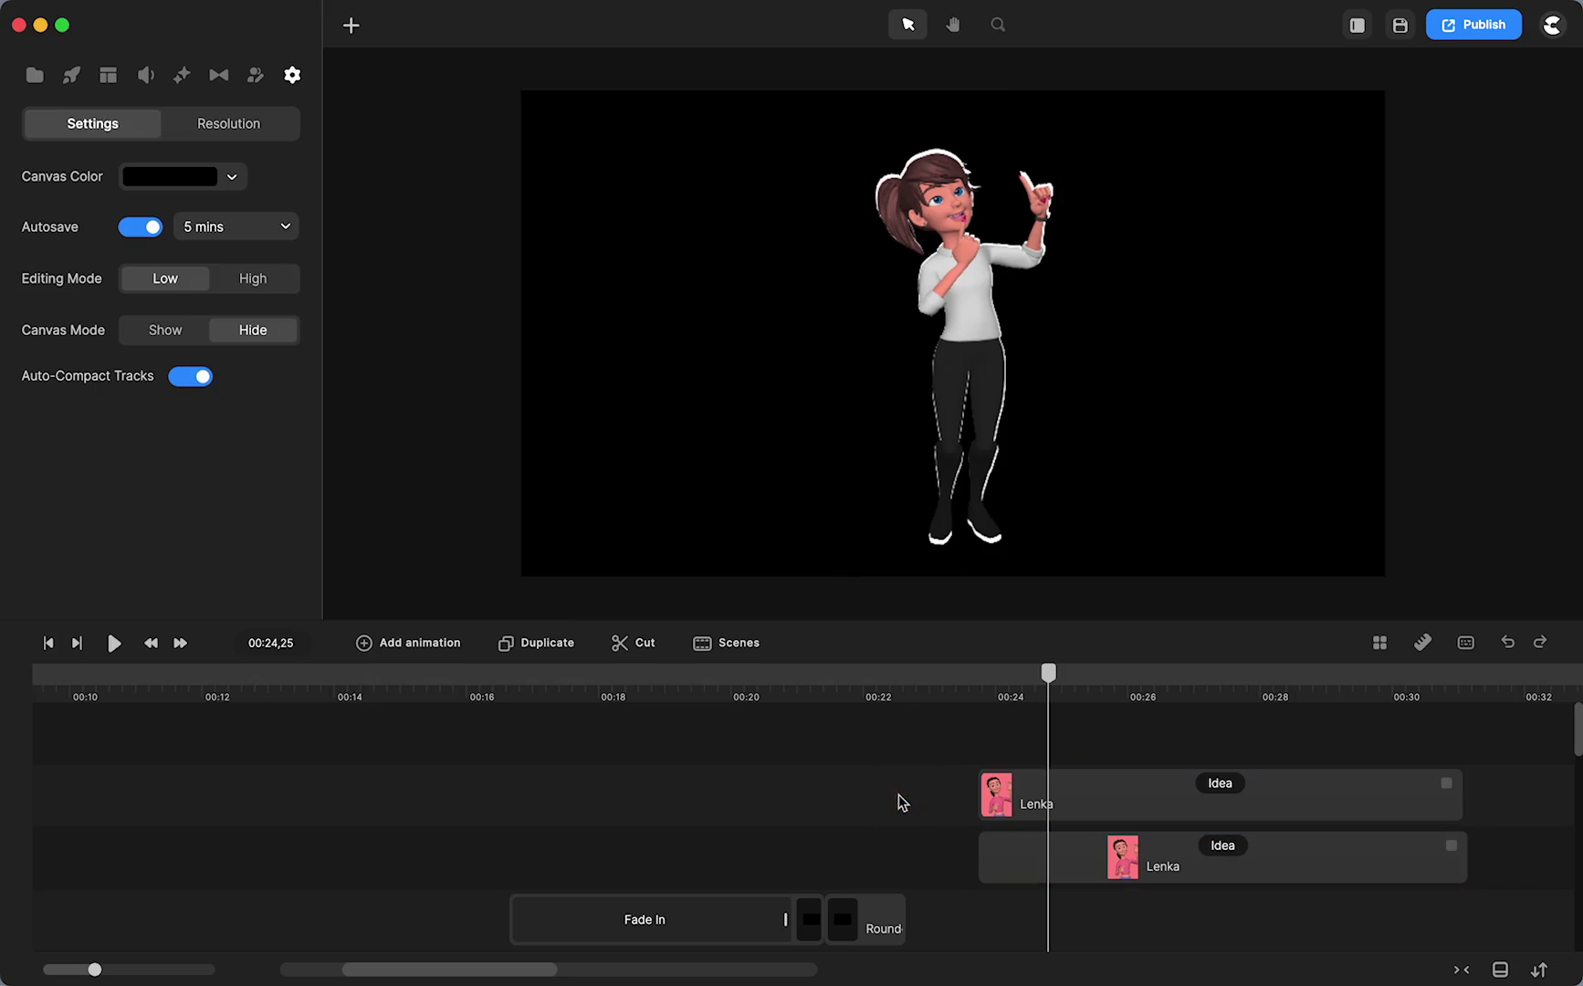
Step: Apply a Filters effect to the upper Lenka clip and choose Black & White over Sepia
{"action": "left_click", "coordinate": [1067, 796]}
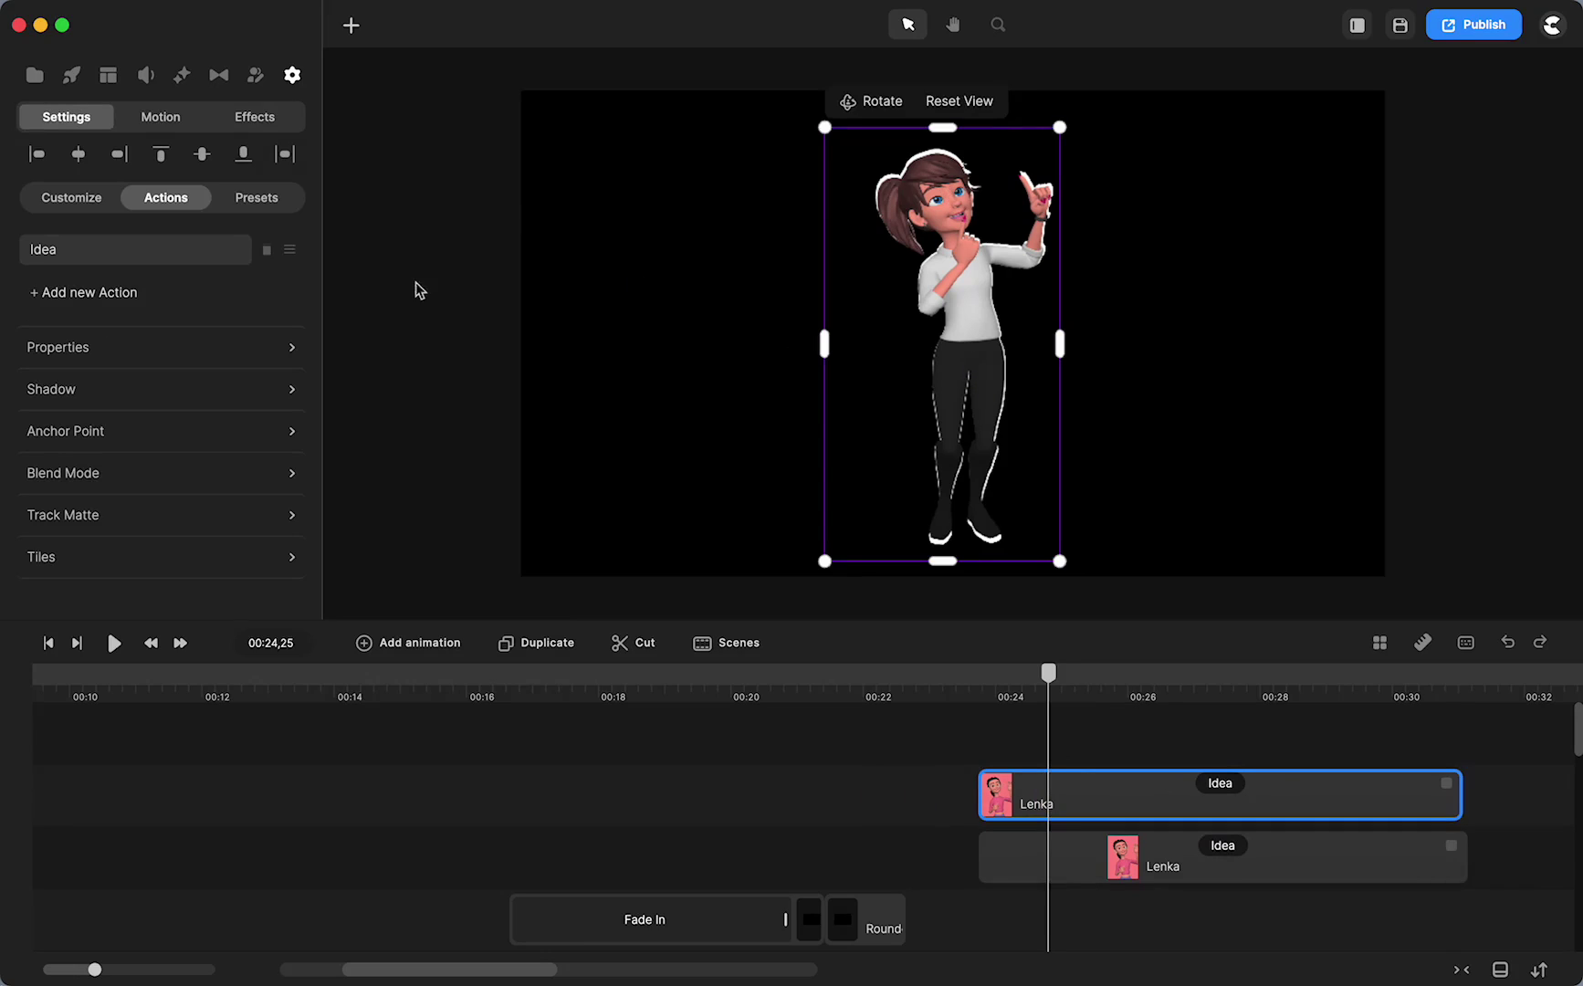
{"action": "left_click", "coordinate": [184, 77]}
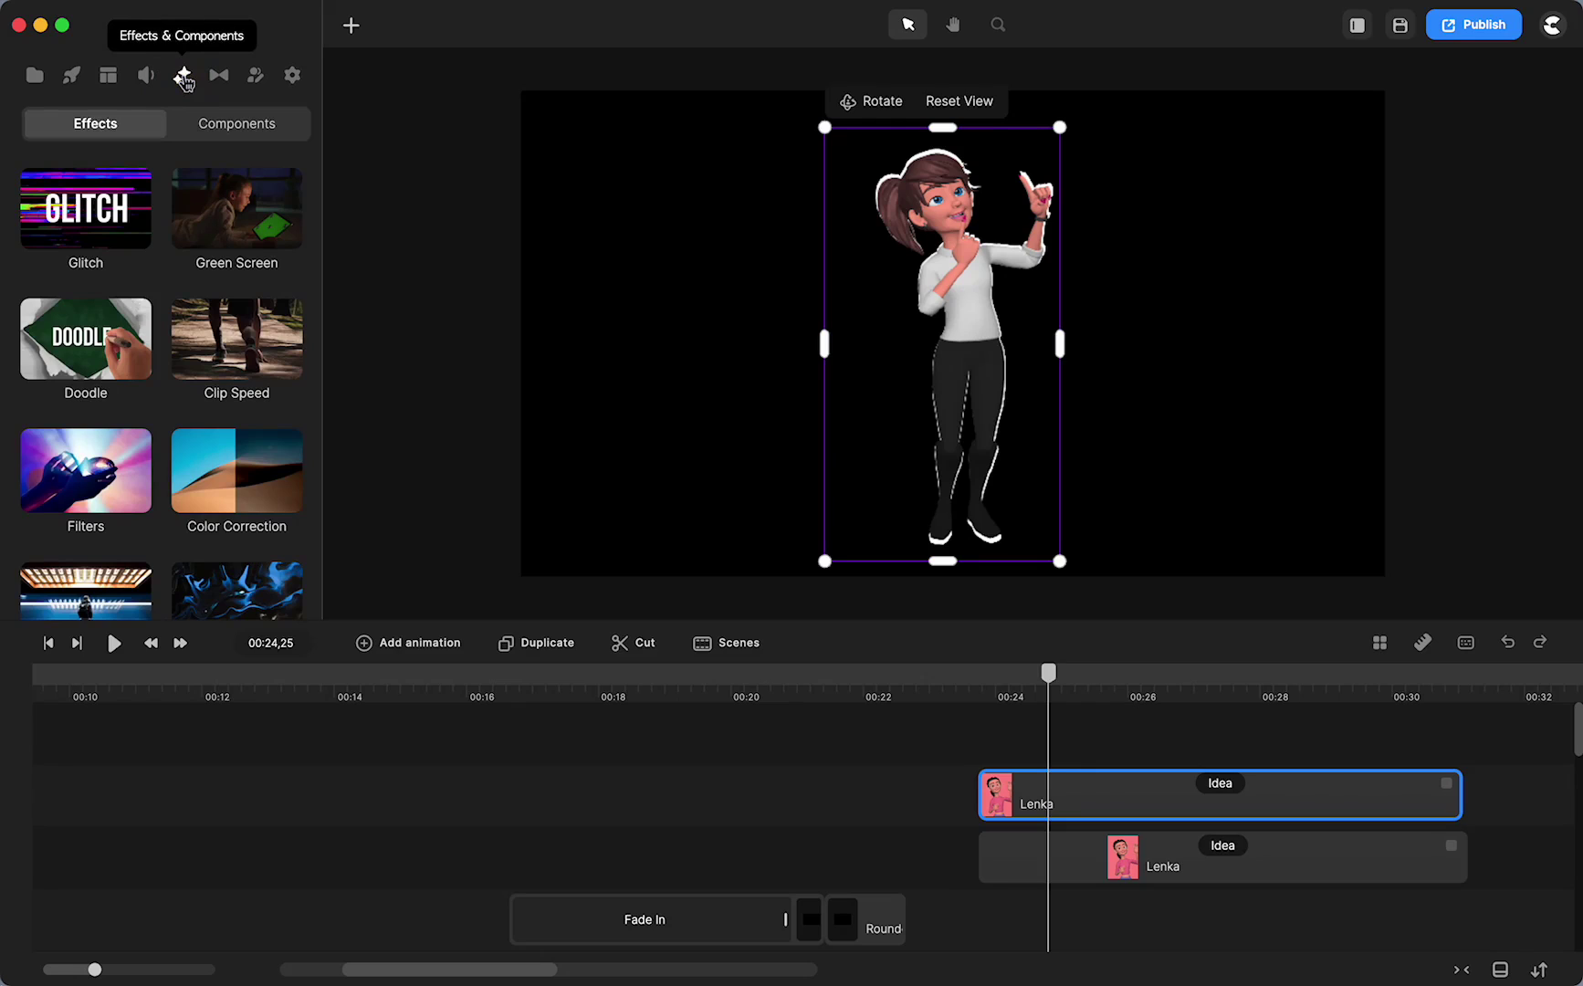
{"action": "scroll", "coordinate": [127, 363], "scroll_direction": "down", "scroll_amount": 1}
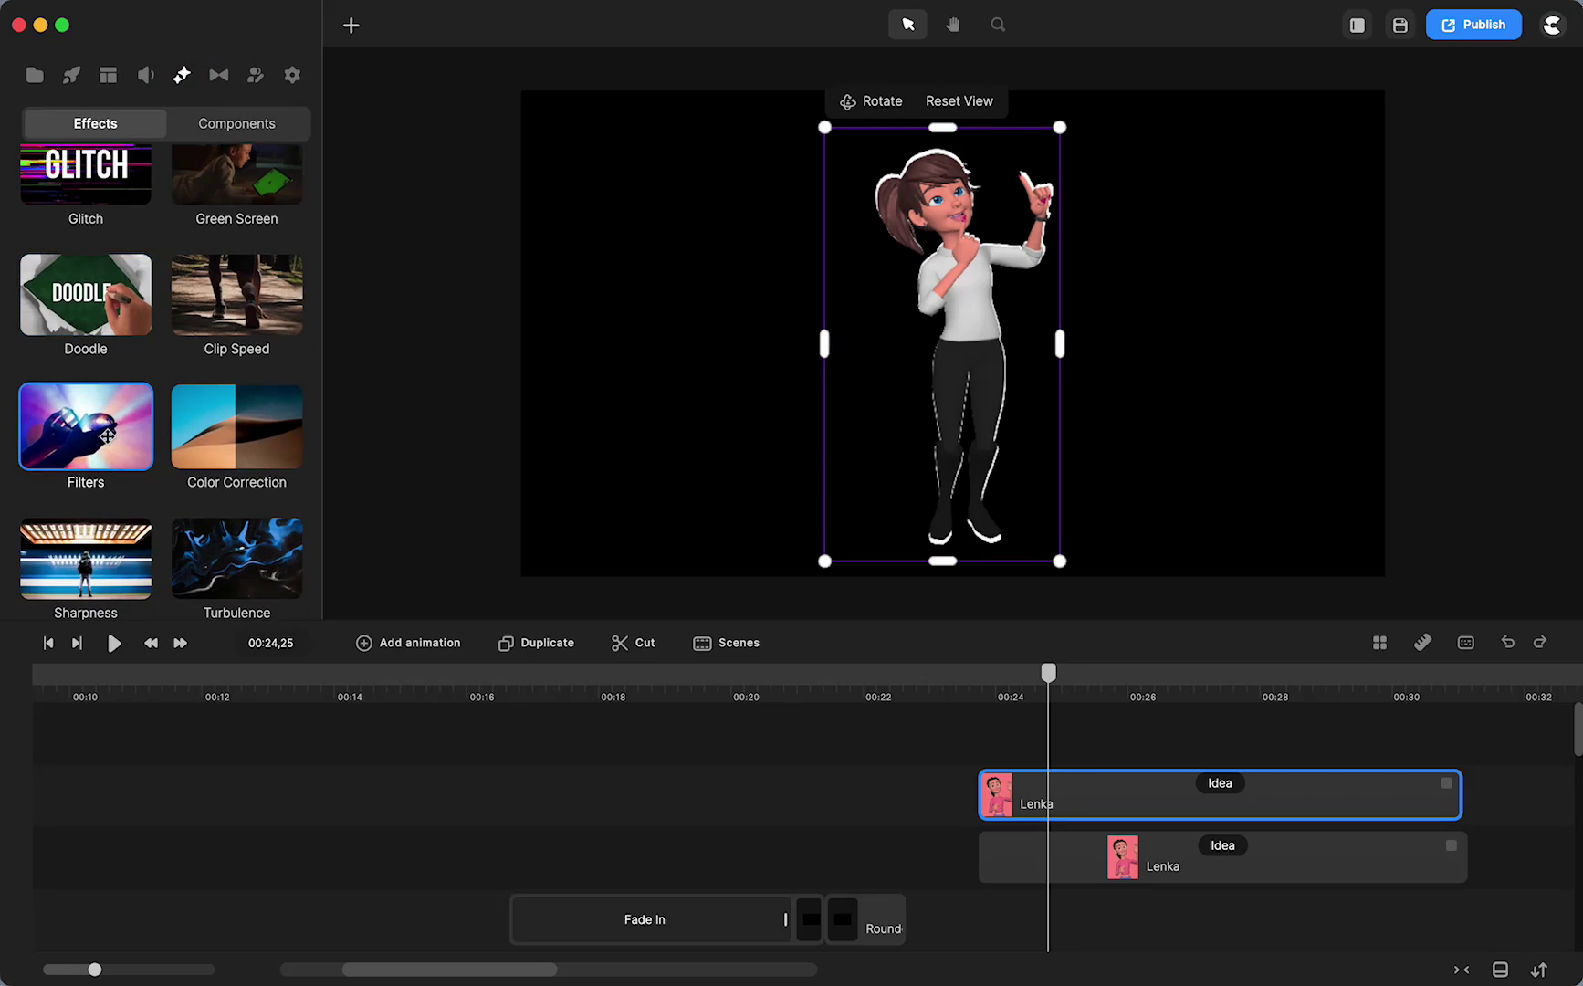
{"action": "left_click_drag", "start_coordinate": [95, 434], "coordinate": [1121, 795]}
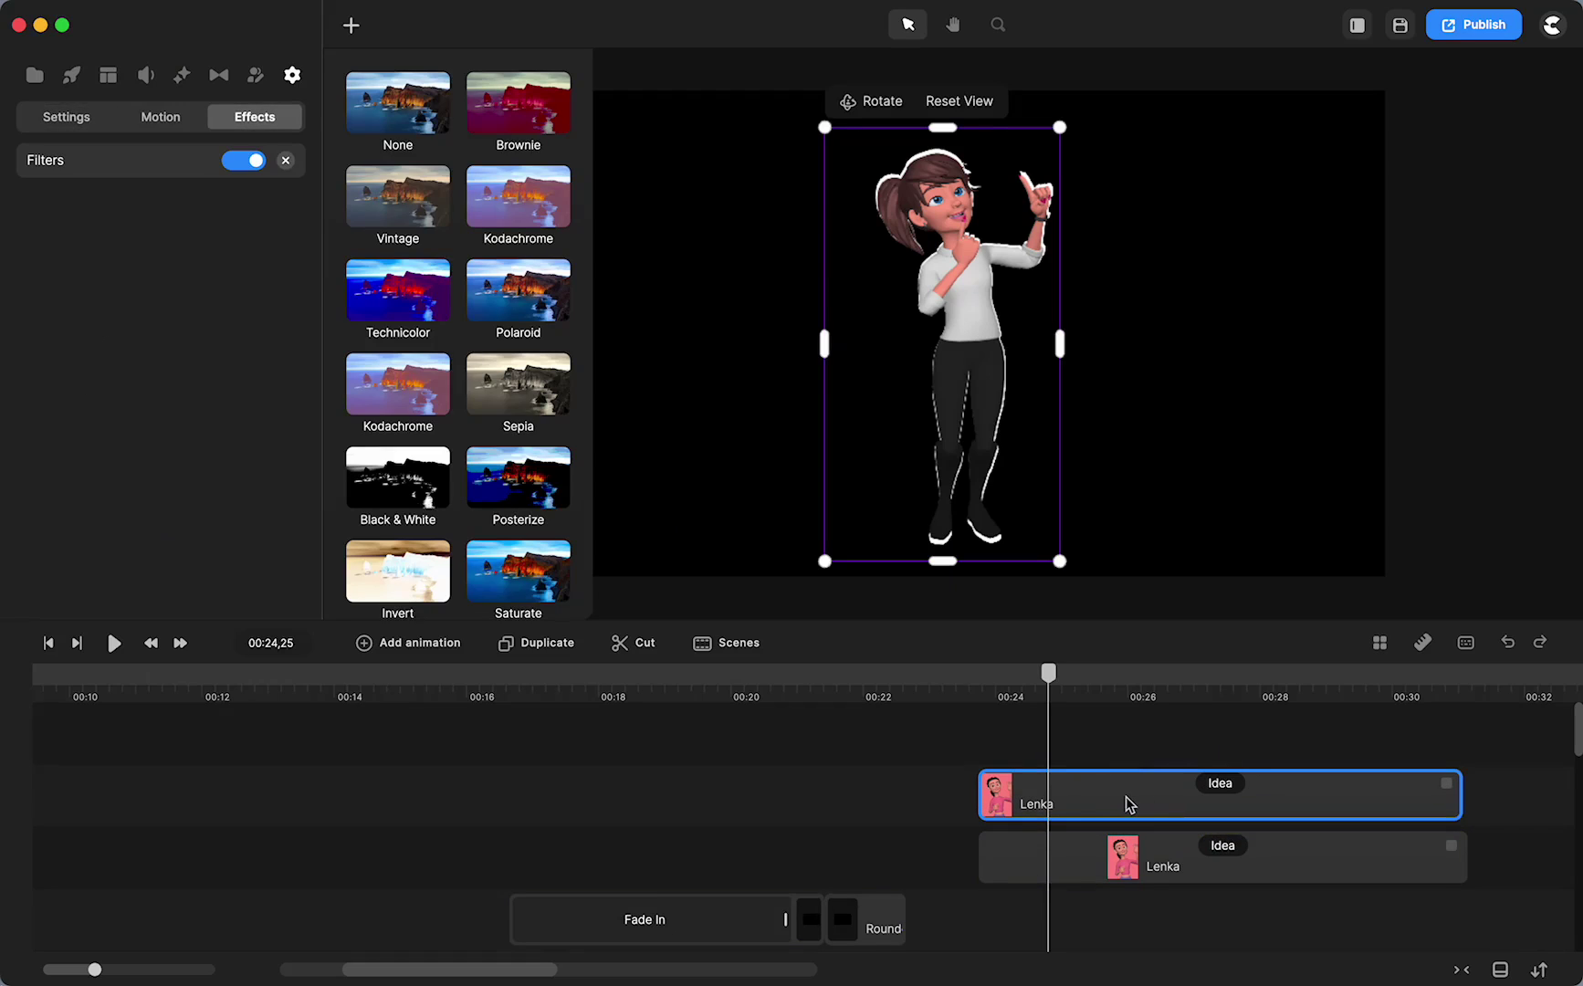
{"action": "left_click", "coordinate": [522, 406]}
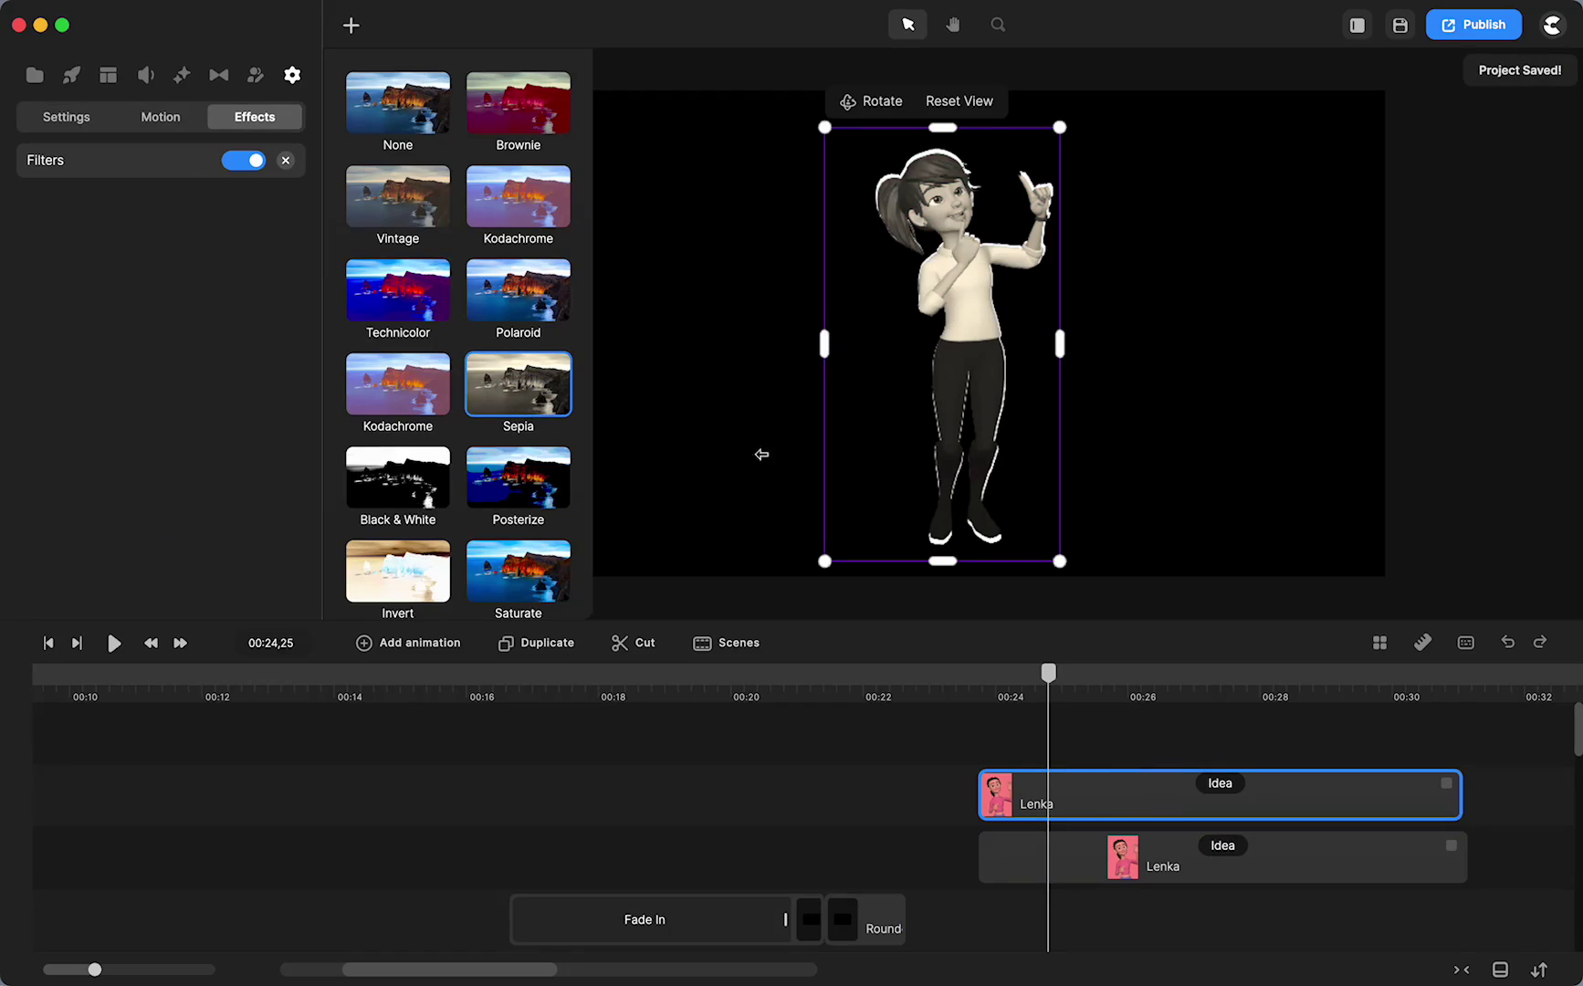
{"action": "left_click", "coordinate": [389, 498]}
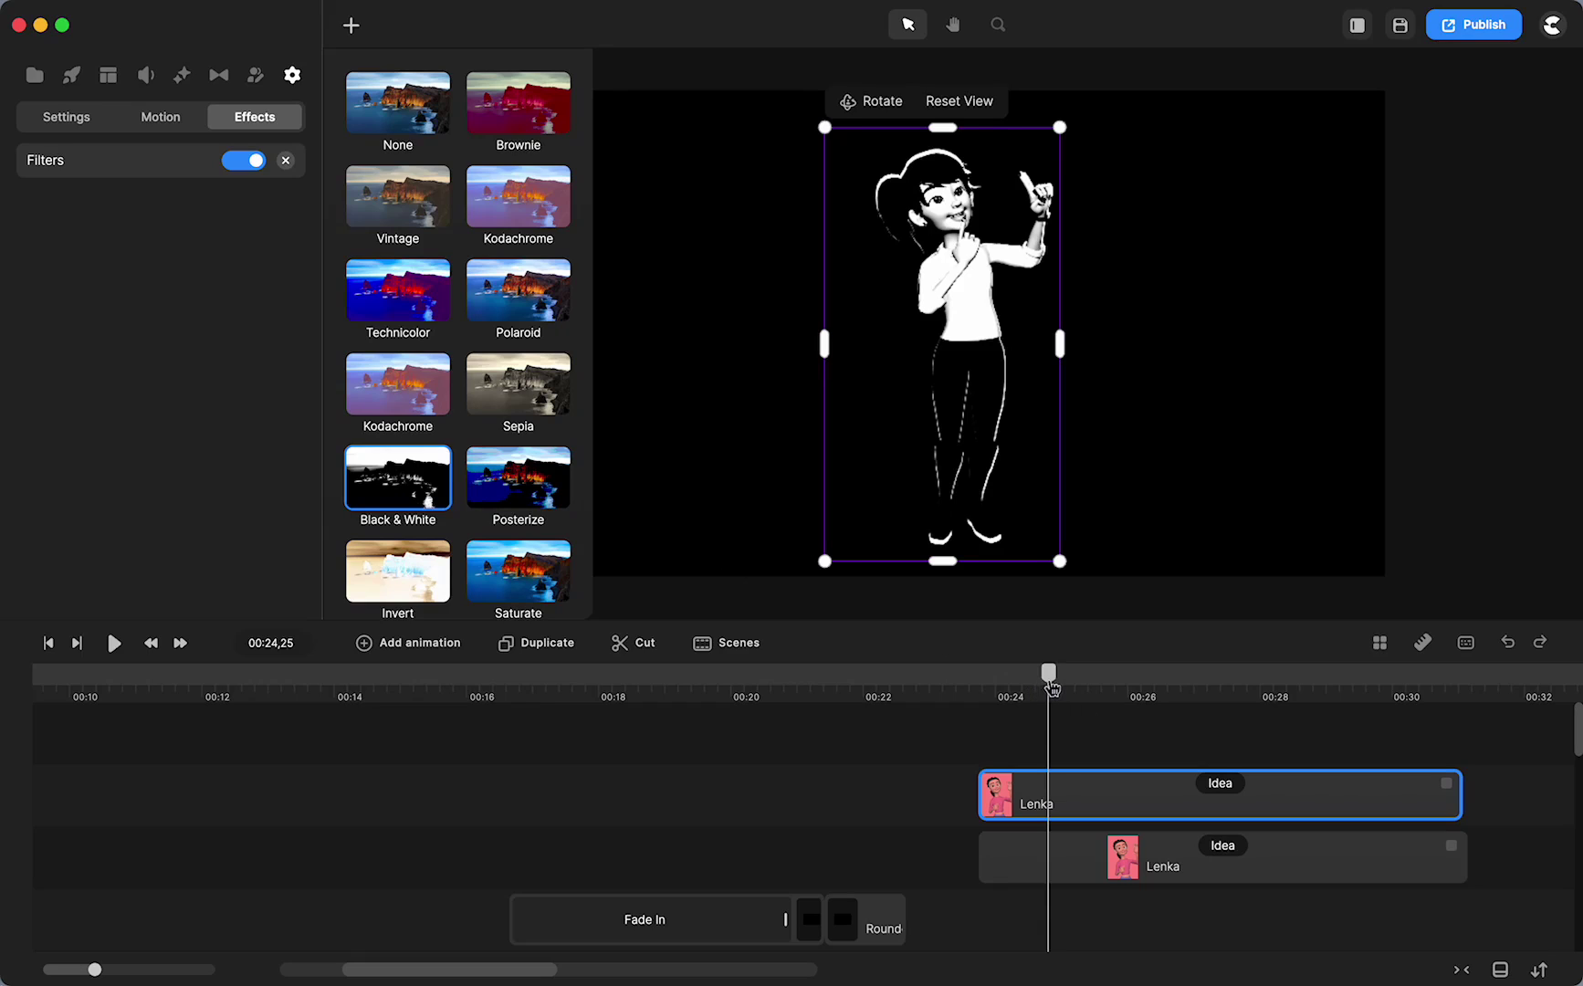
{"action": "left_click", "coordinate": [518, 385]}
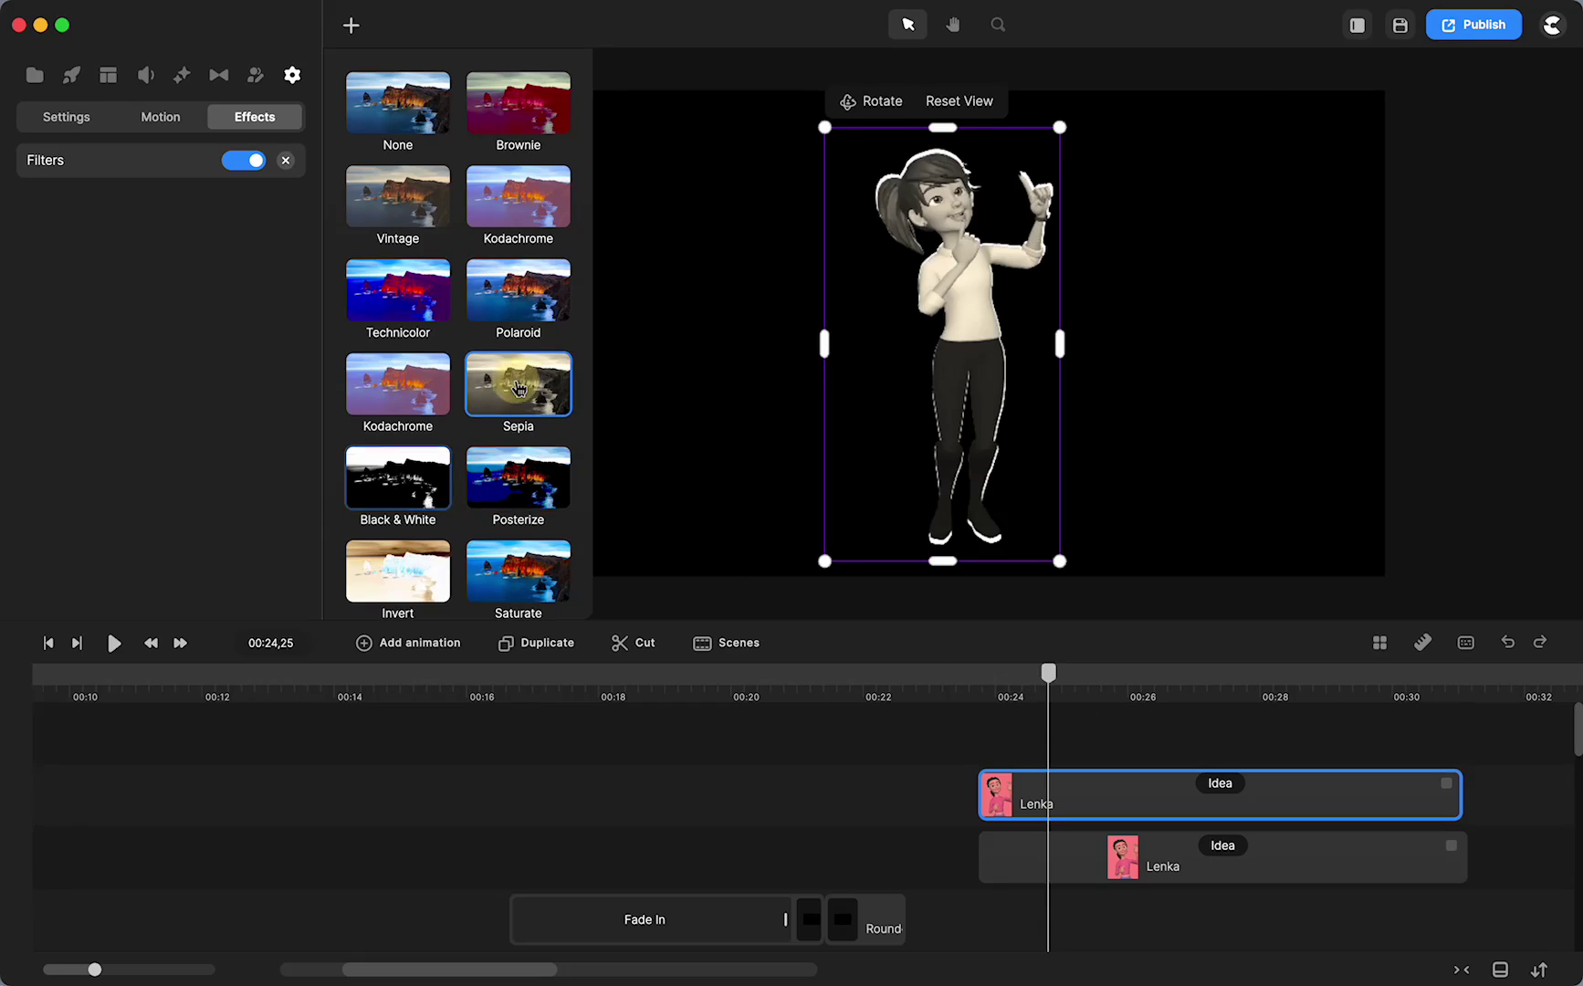
{"action": "left_click", "coordinate": [413, 478]}
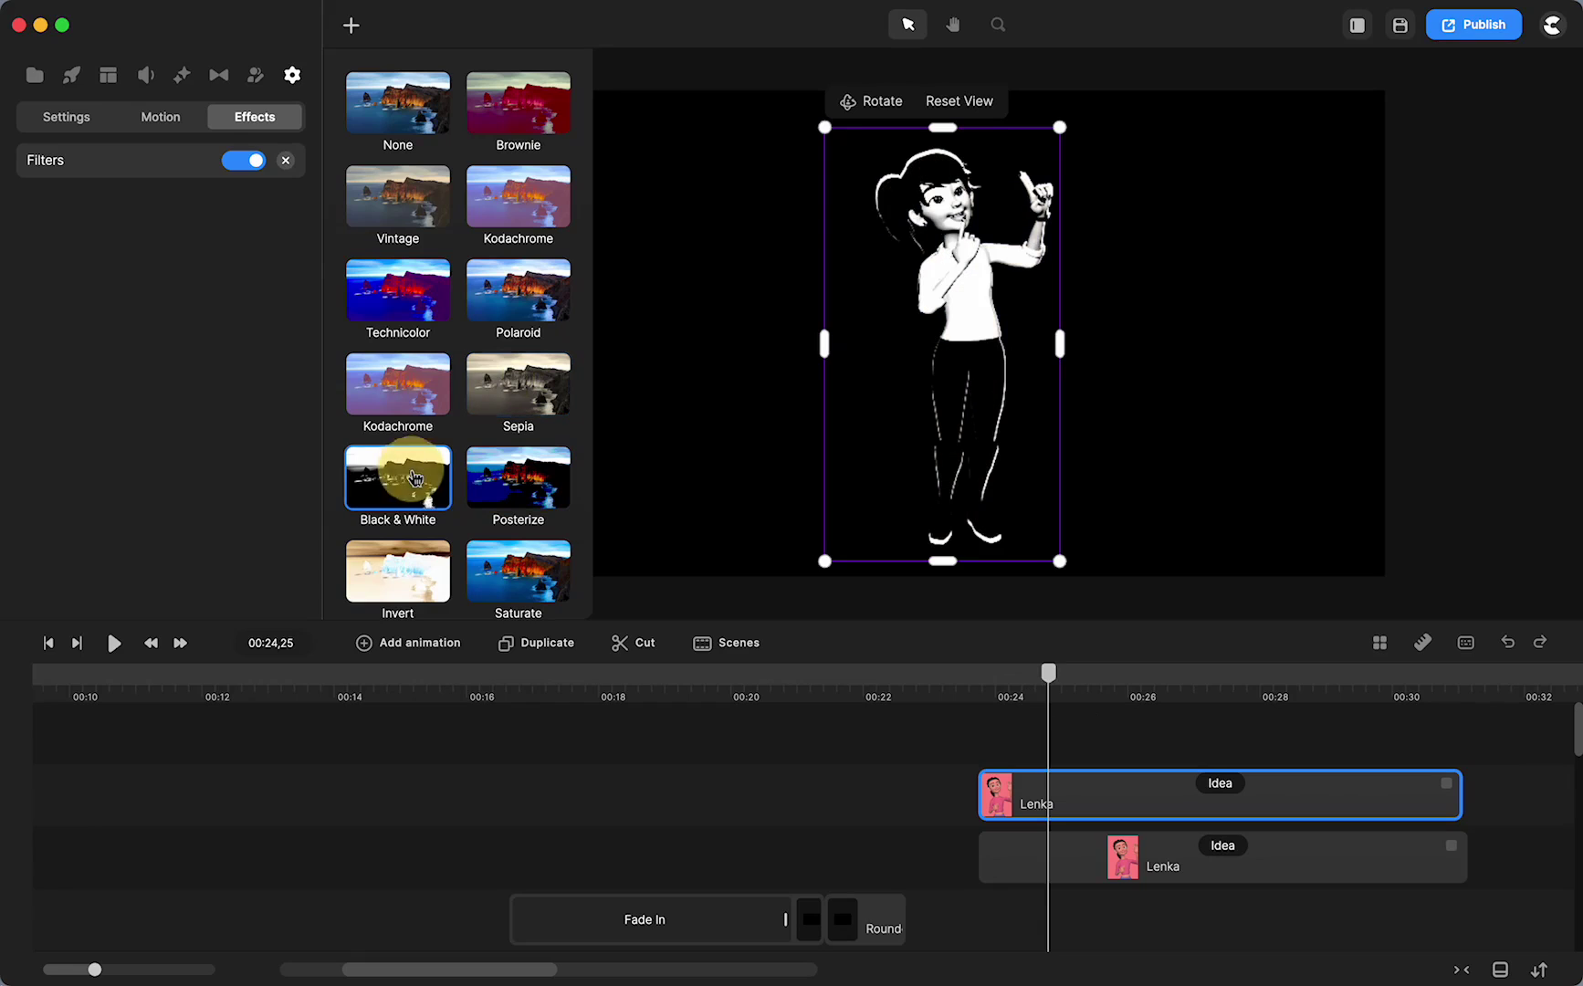
{"action": "left_click_drag", "start_coordinate": [1050, 686], "coordinate": [1089, 758]}
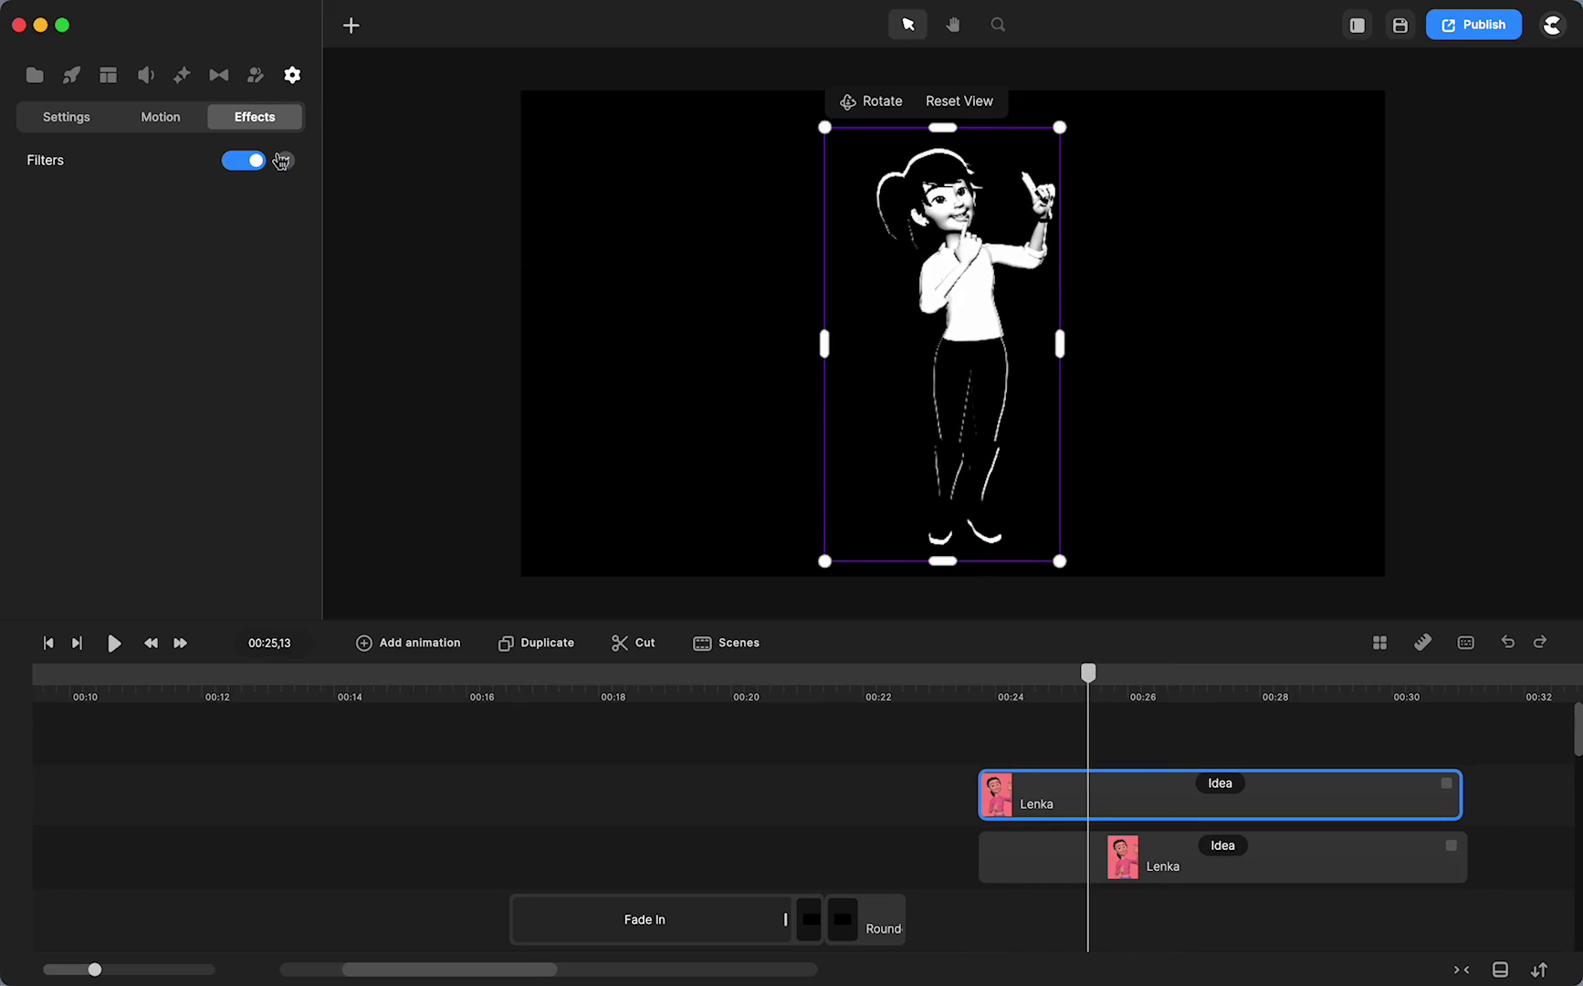
Step: Add Turbulence to the upper Lenka clip with Scale 10, Frequency 20, Direction 135, Speed 11
{"action": "left_click", "coordinate": [183, 75]}
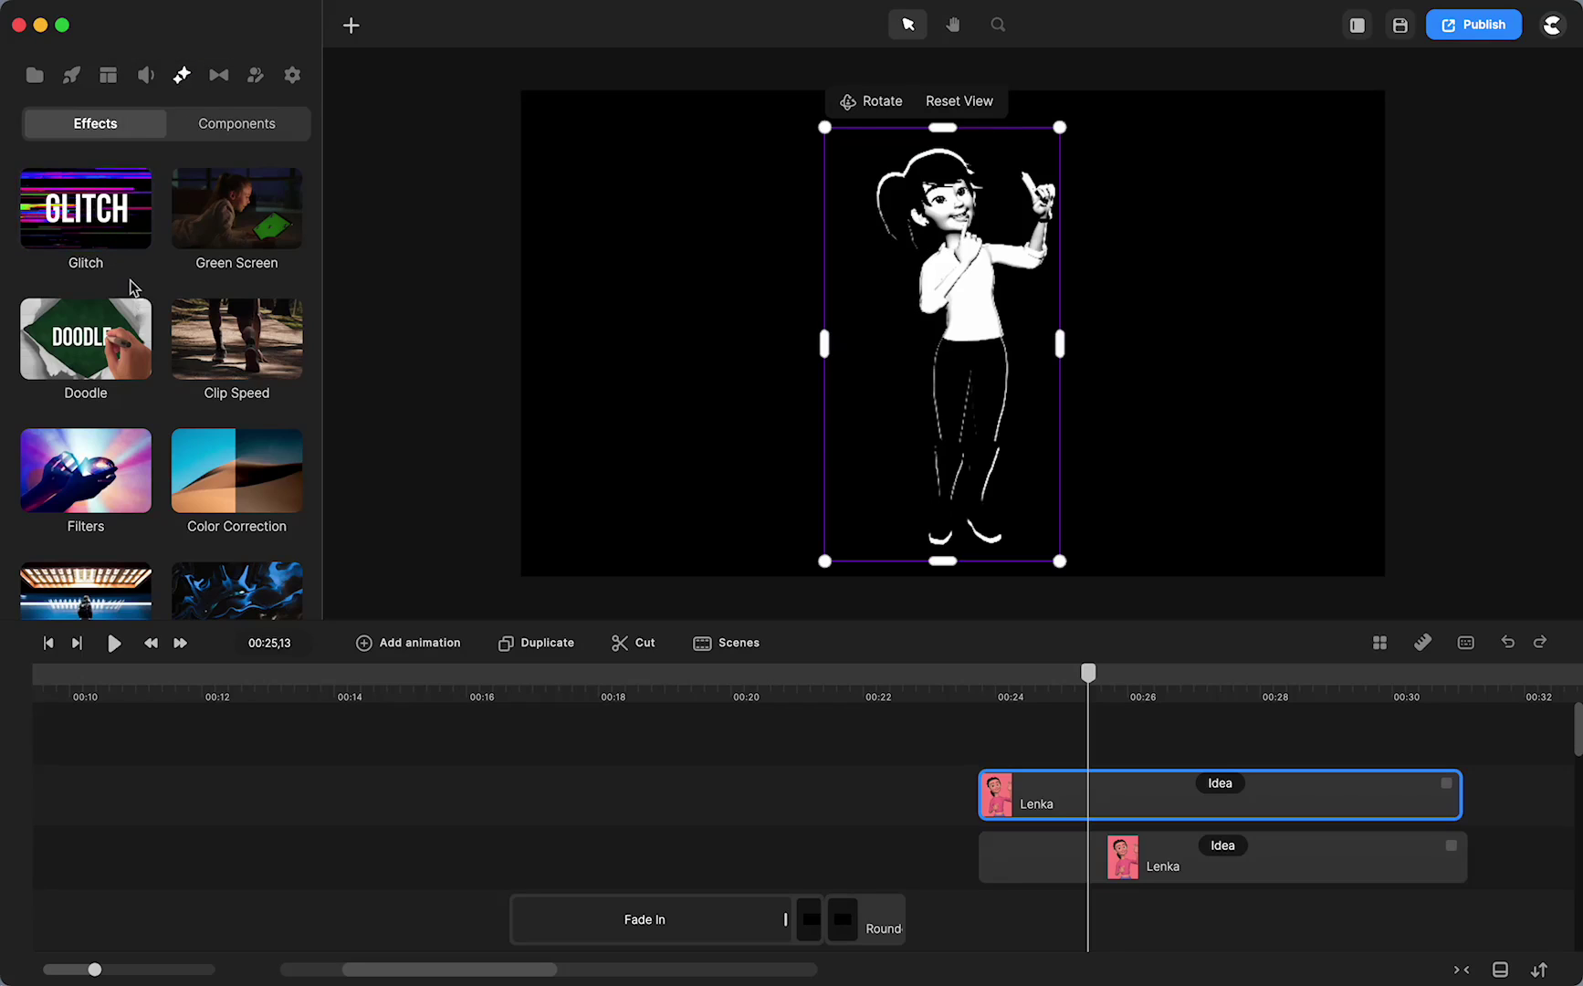
{"action": "scroll", "coordinate": [110, 243], "scroll_direction": "down", "scroll_amount": 3}
{"action": "scroll", "coordinate": [112, 243], "scroll_direction": "down", "scroll_amount": 2}
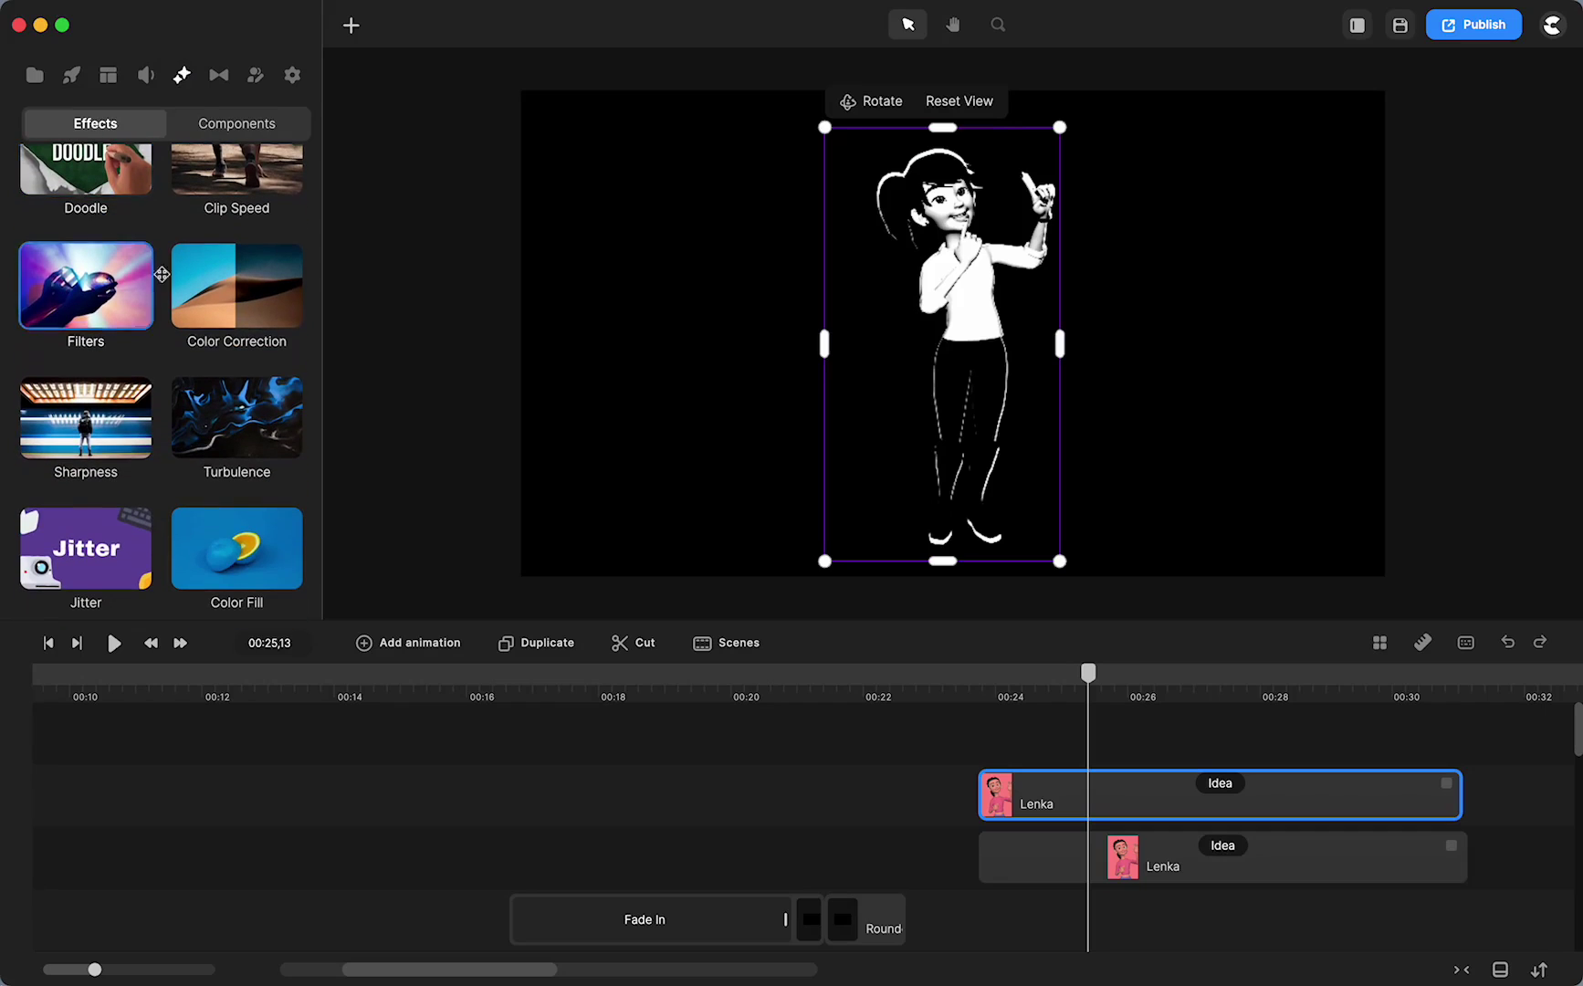
{"action": "left_click_drag", "start_coordinate": [196, 421], "coordinate": [1027, 805]}
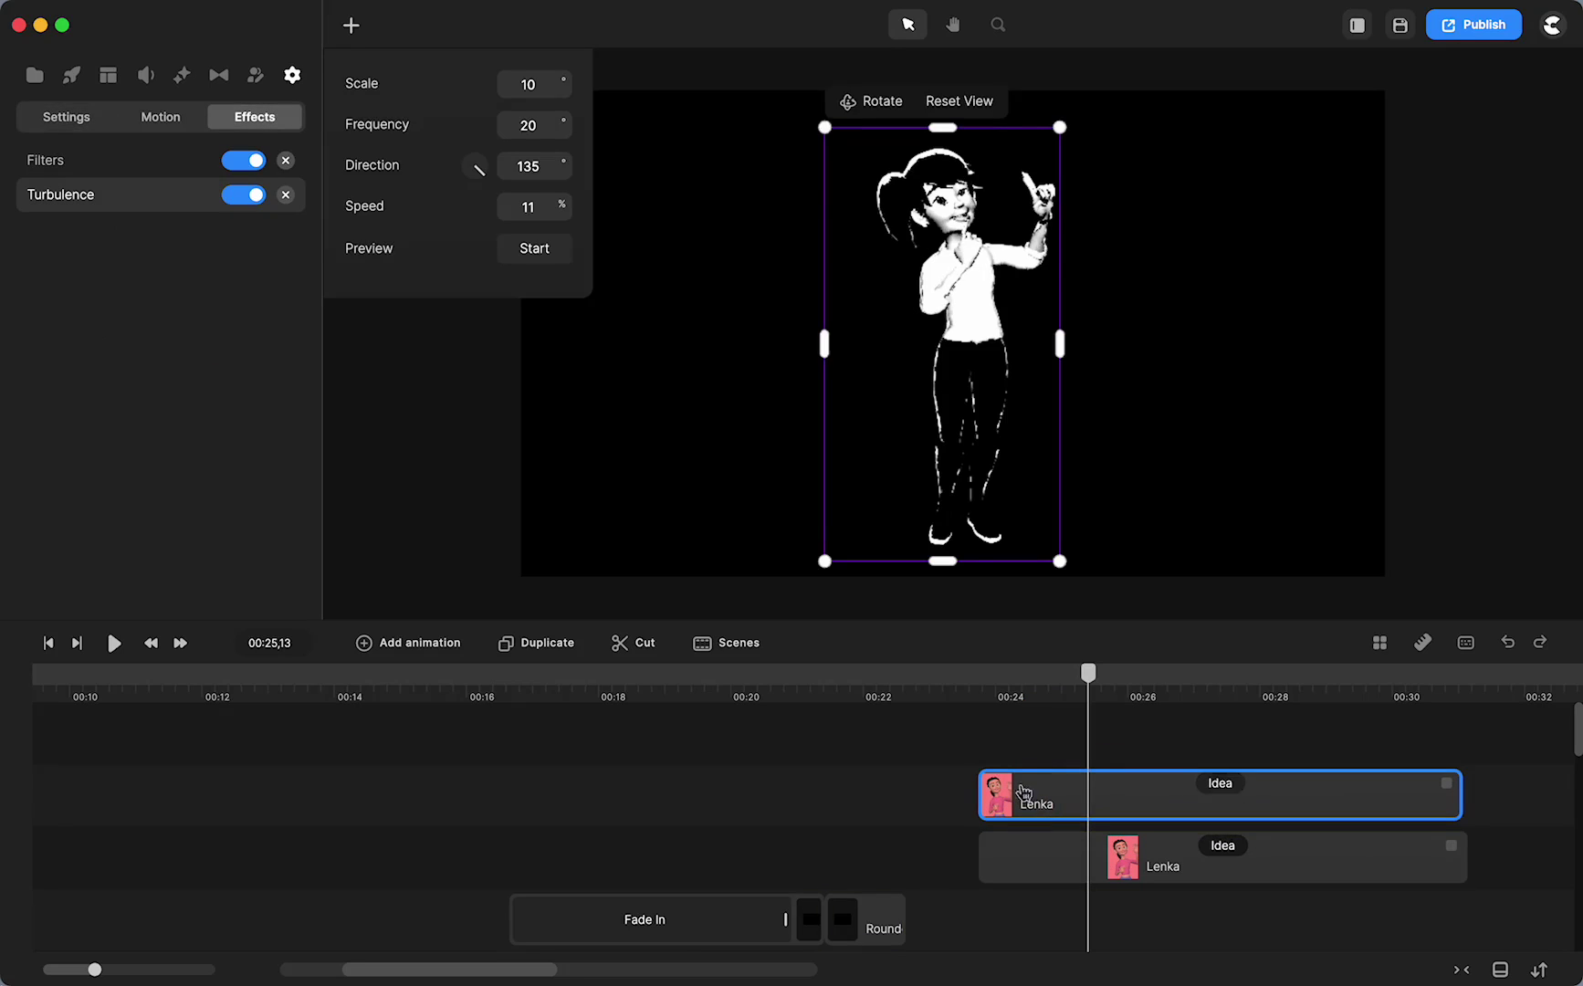
{"action": "left_click", "coordinate": [535, 249]}
{"action": "left_click", "coordinate": [536, 250]}
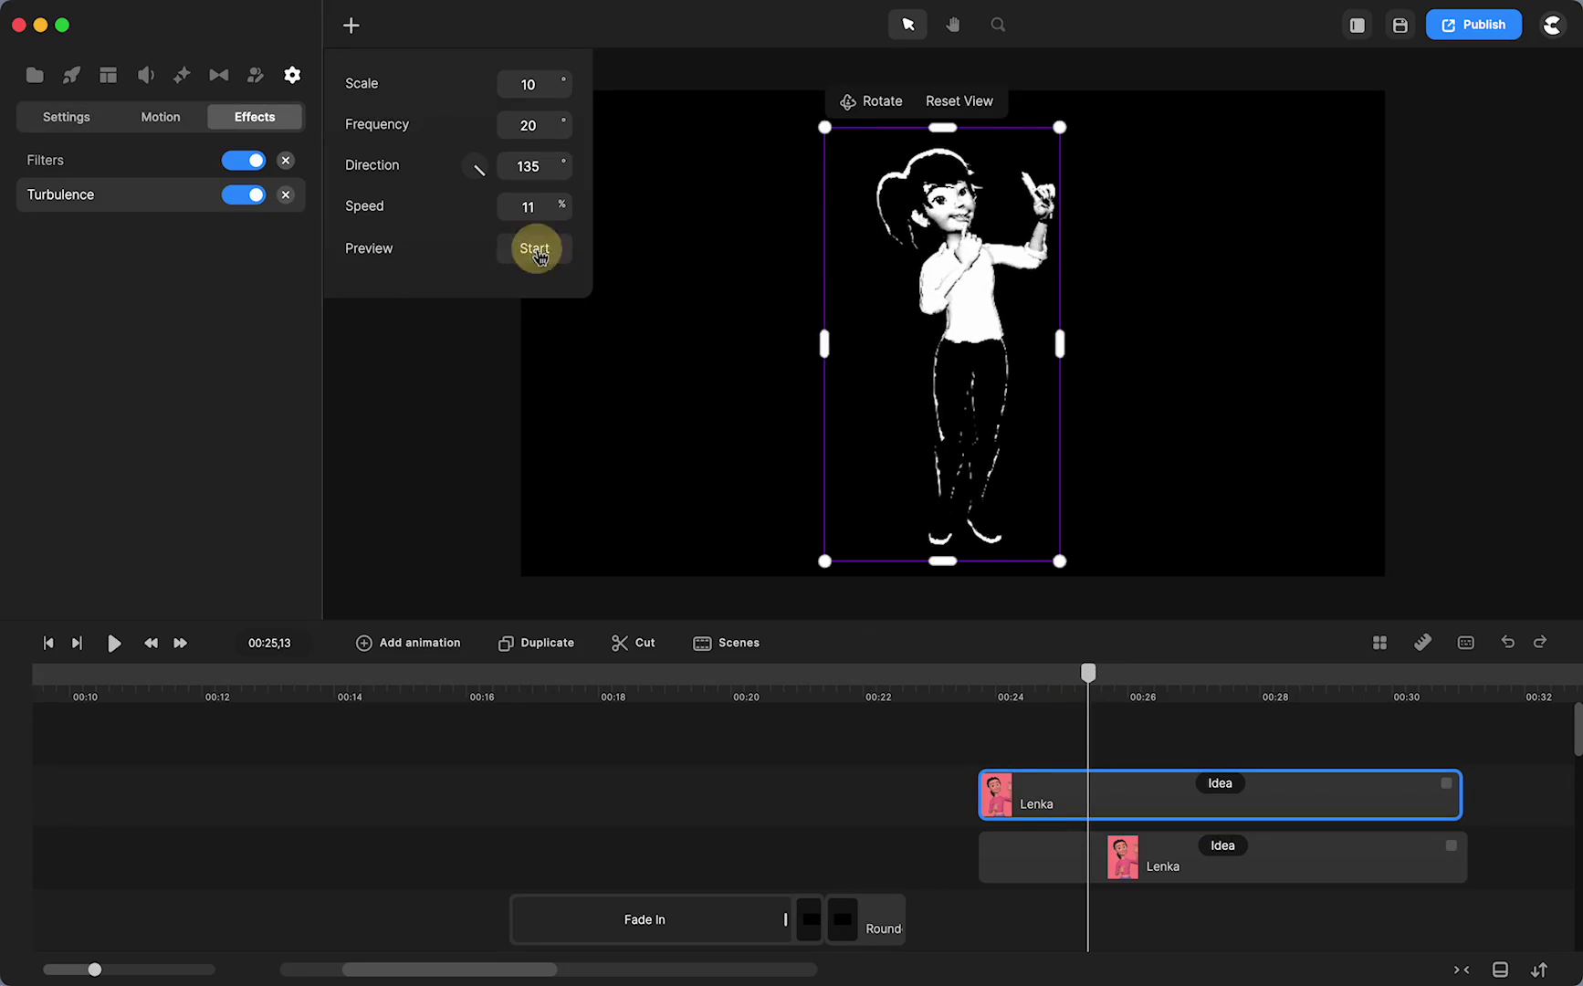
Step: Pan the canvas up to Lenka's head and replay the turbulence preview
{"action": "scroll", "coordinate": [841, 321], "scroll_direction": "up", "scroll_amount": 5}
{"action": "key", "text": "h"}
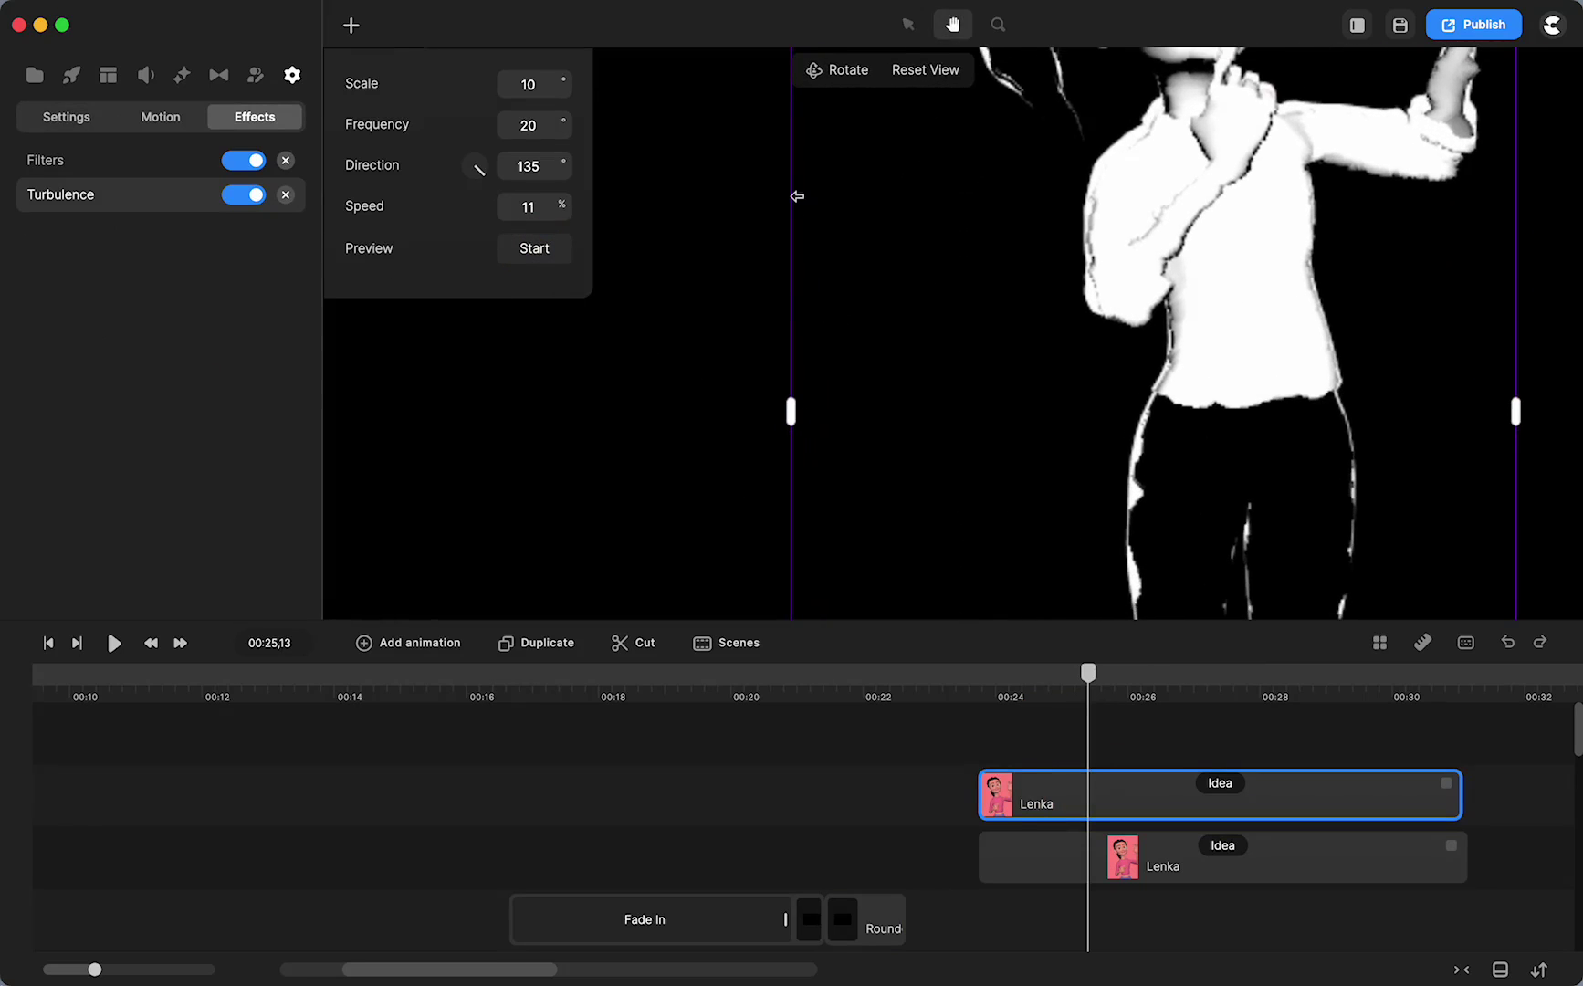
{"action": "left_click_drag", "start_coordinate": [747, 229], "coordinate": [649, 427]}
{"action": "key", "text": "v"}
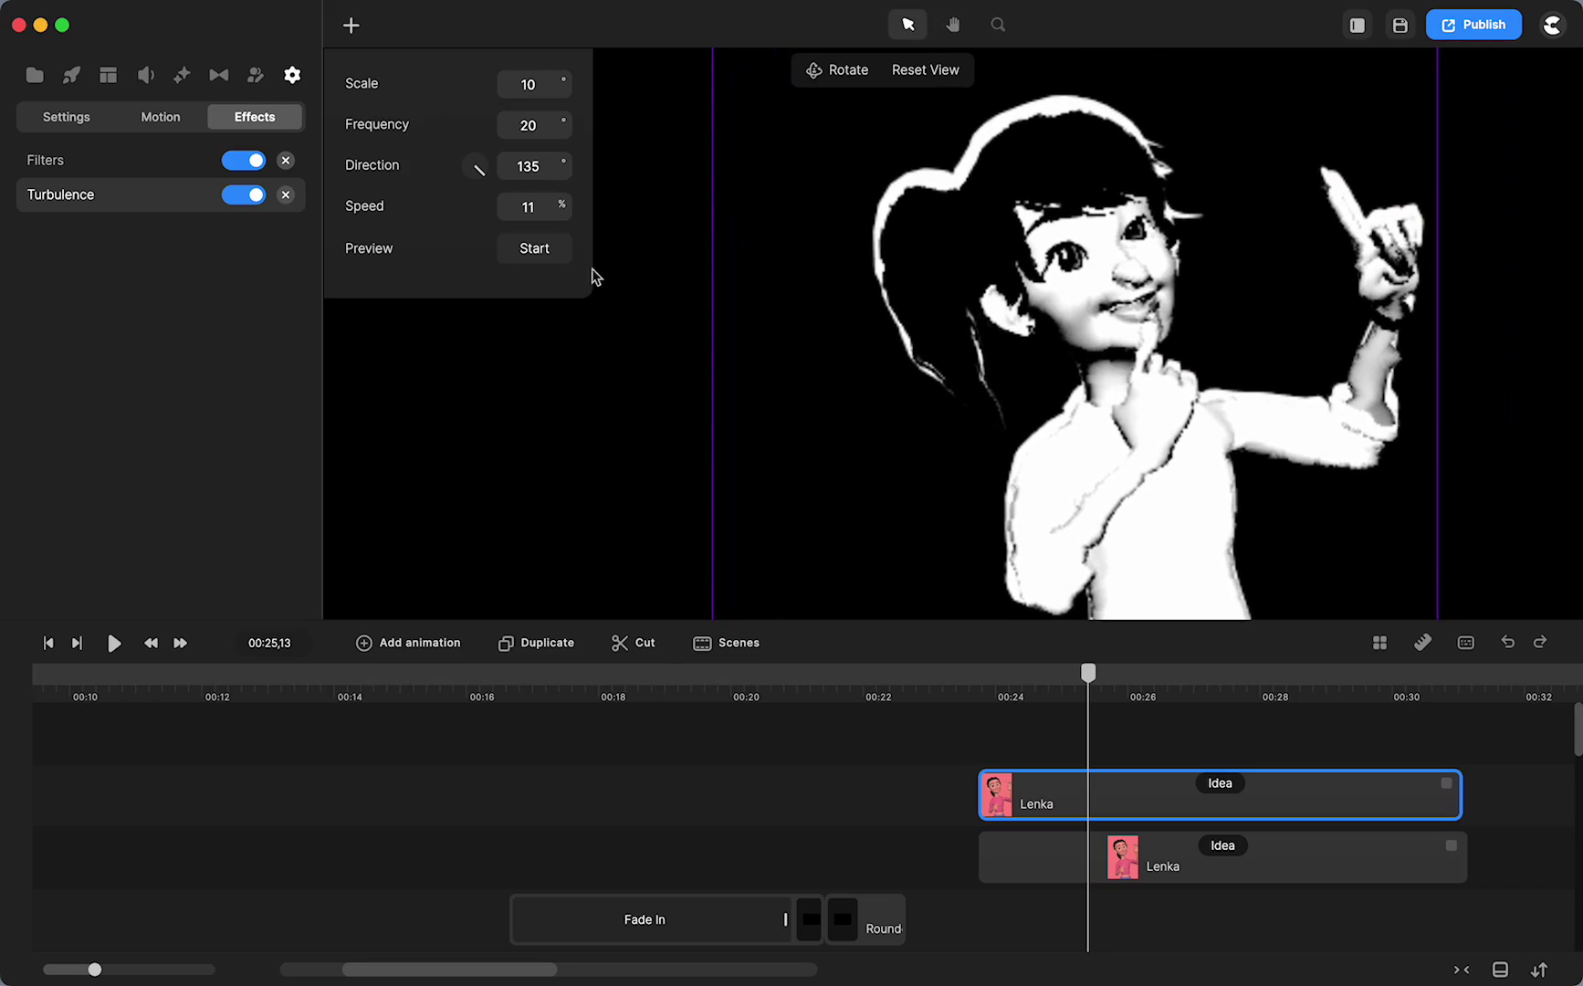
{"action": "left_click", "coordinate": [535, 252]}
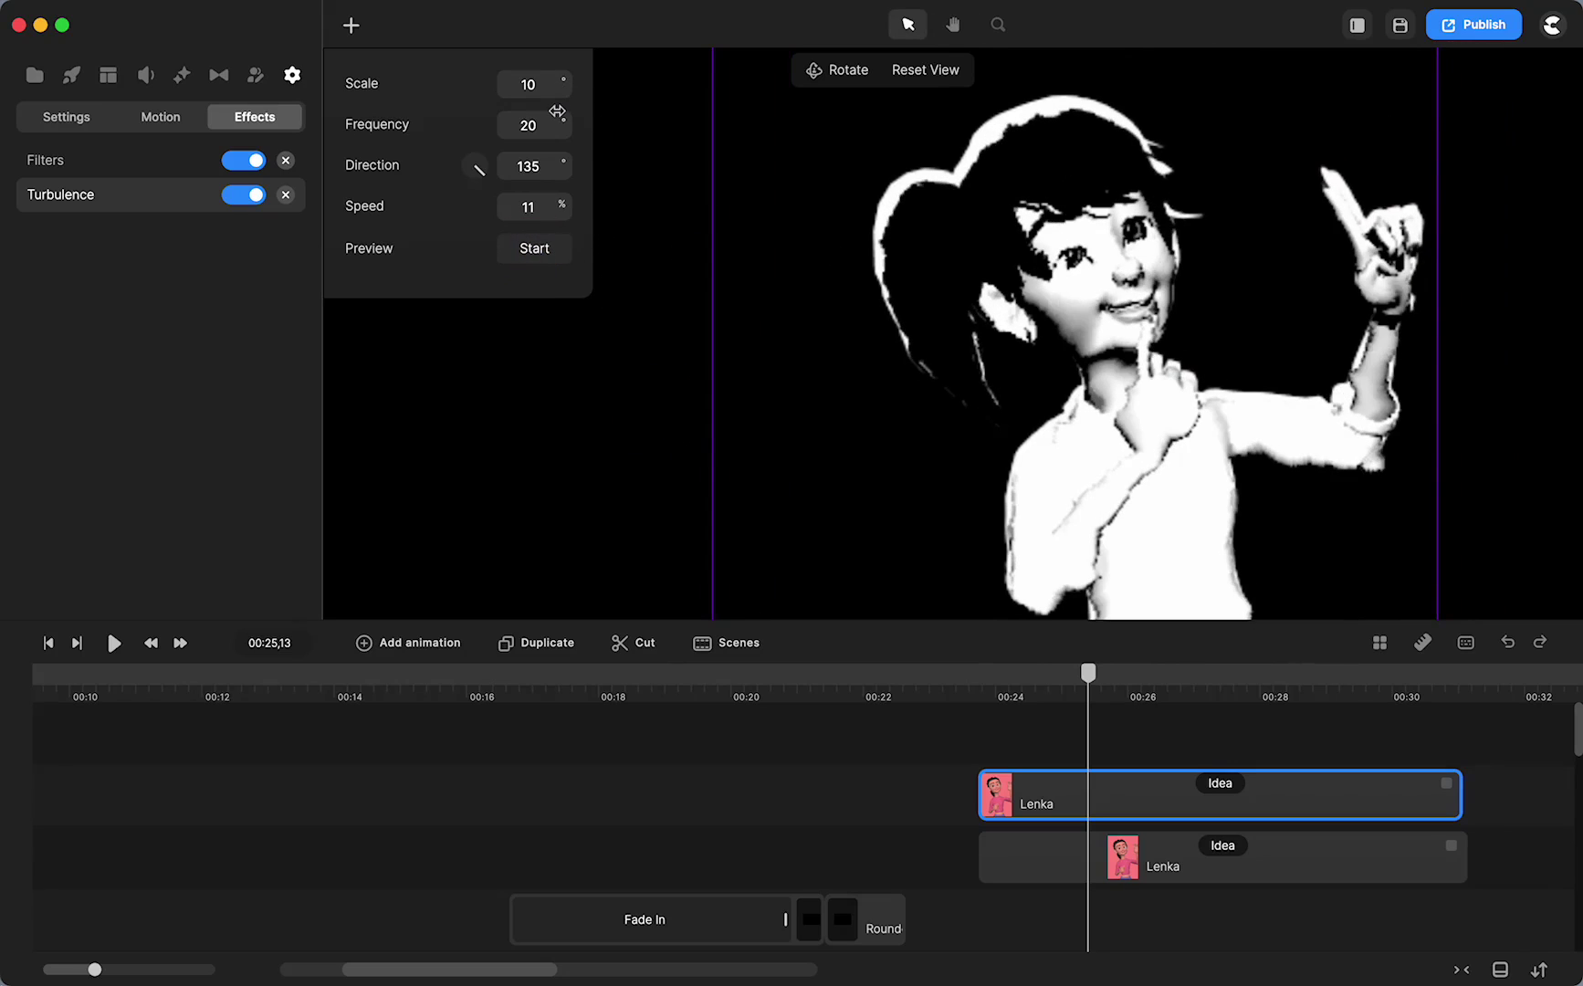
{"action": "left_click", "coordinate": [104, 677]}
{"action": "scroll", "coordinate": [194, 835], "scroll_direction": "left", "scroll_amount": 5}
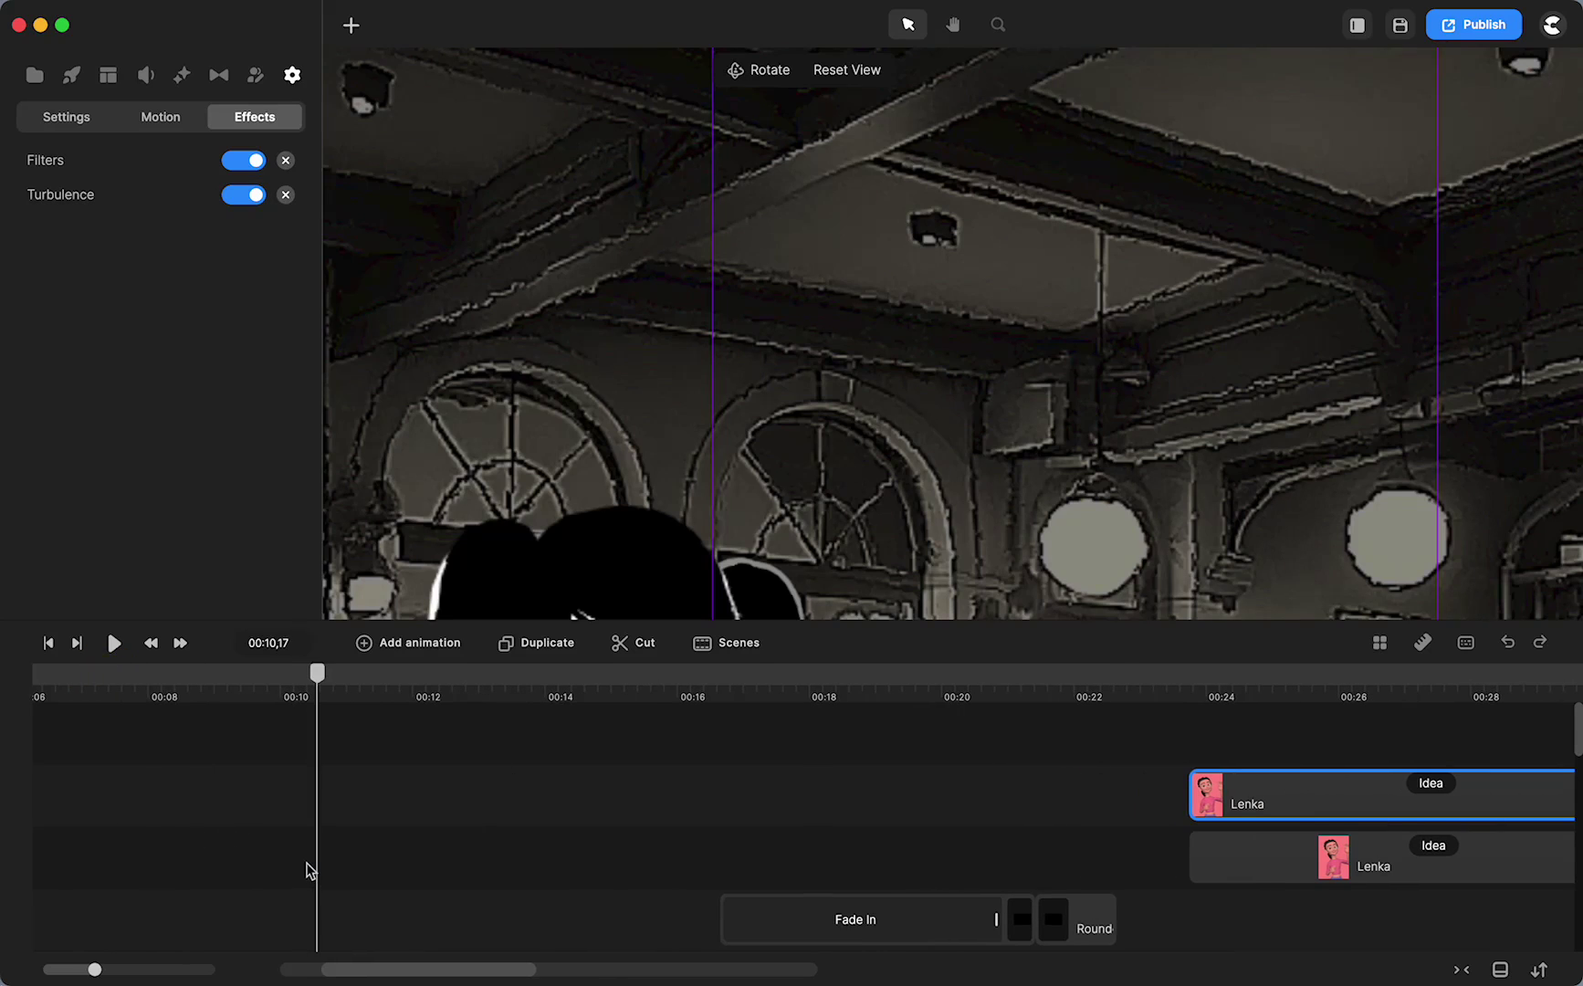
{"action": "scroll", "coordinate": [307, 868], "scroll_direction": "down", "scroll_amount": 3}
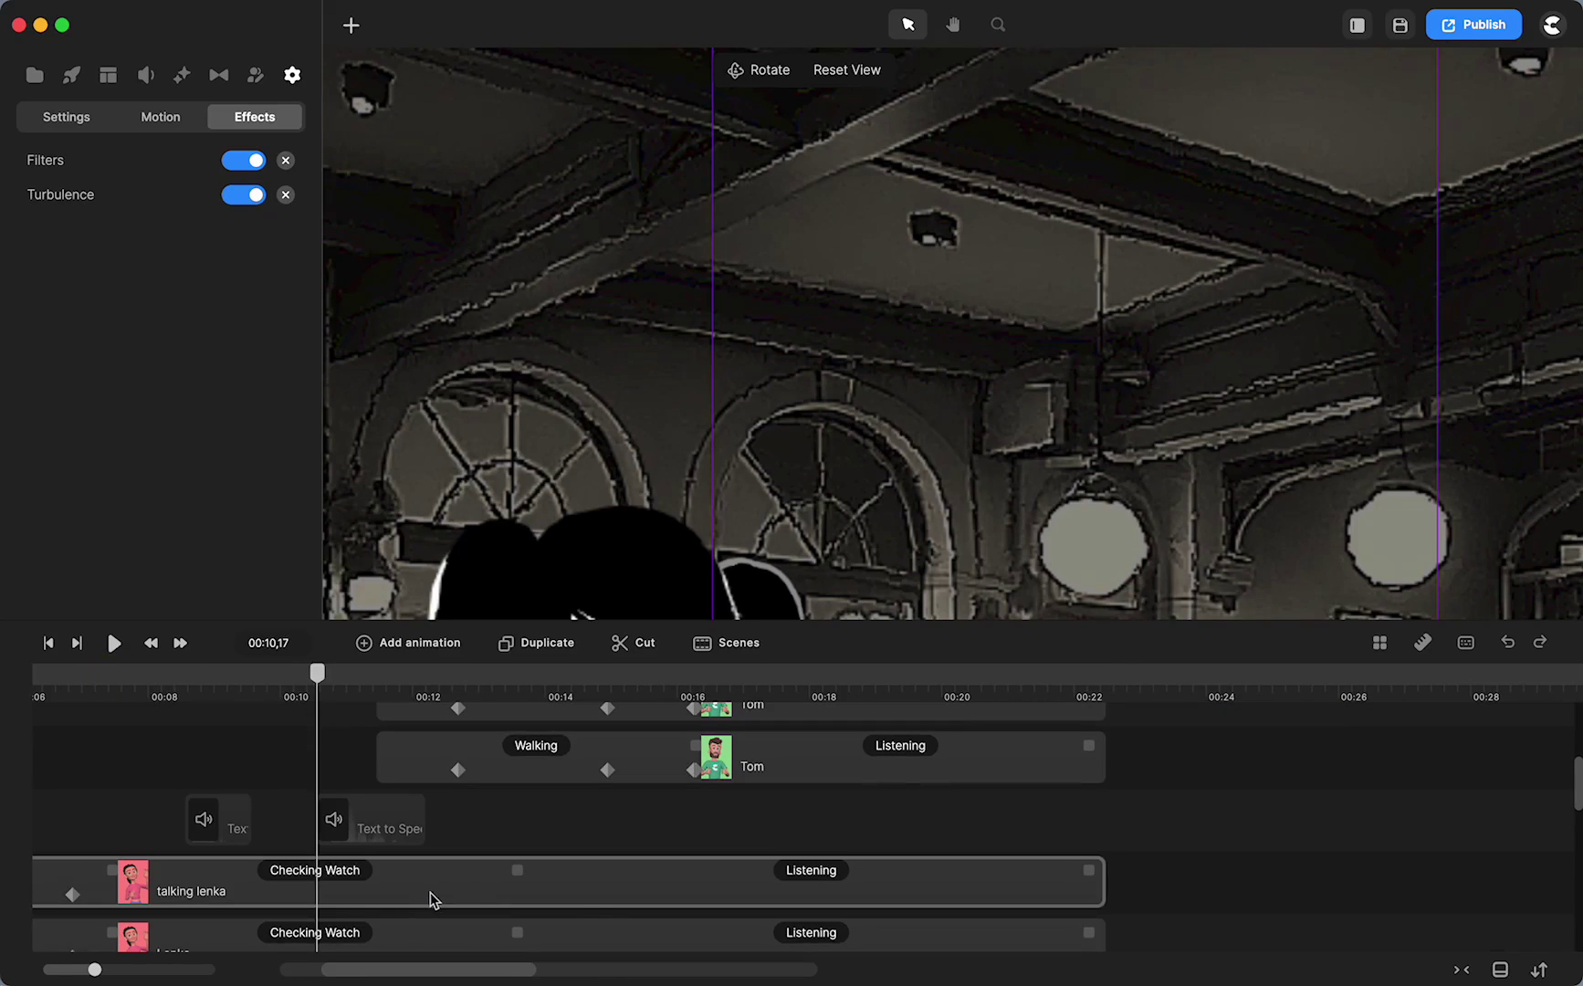
{"action": "left_click", "coordinate": [433, 898]}
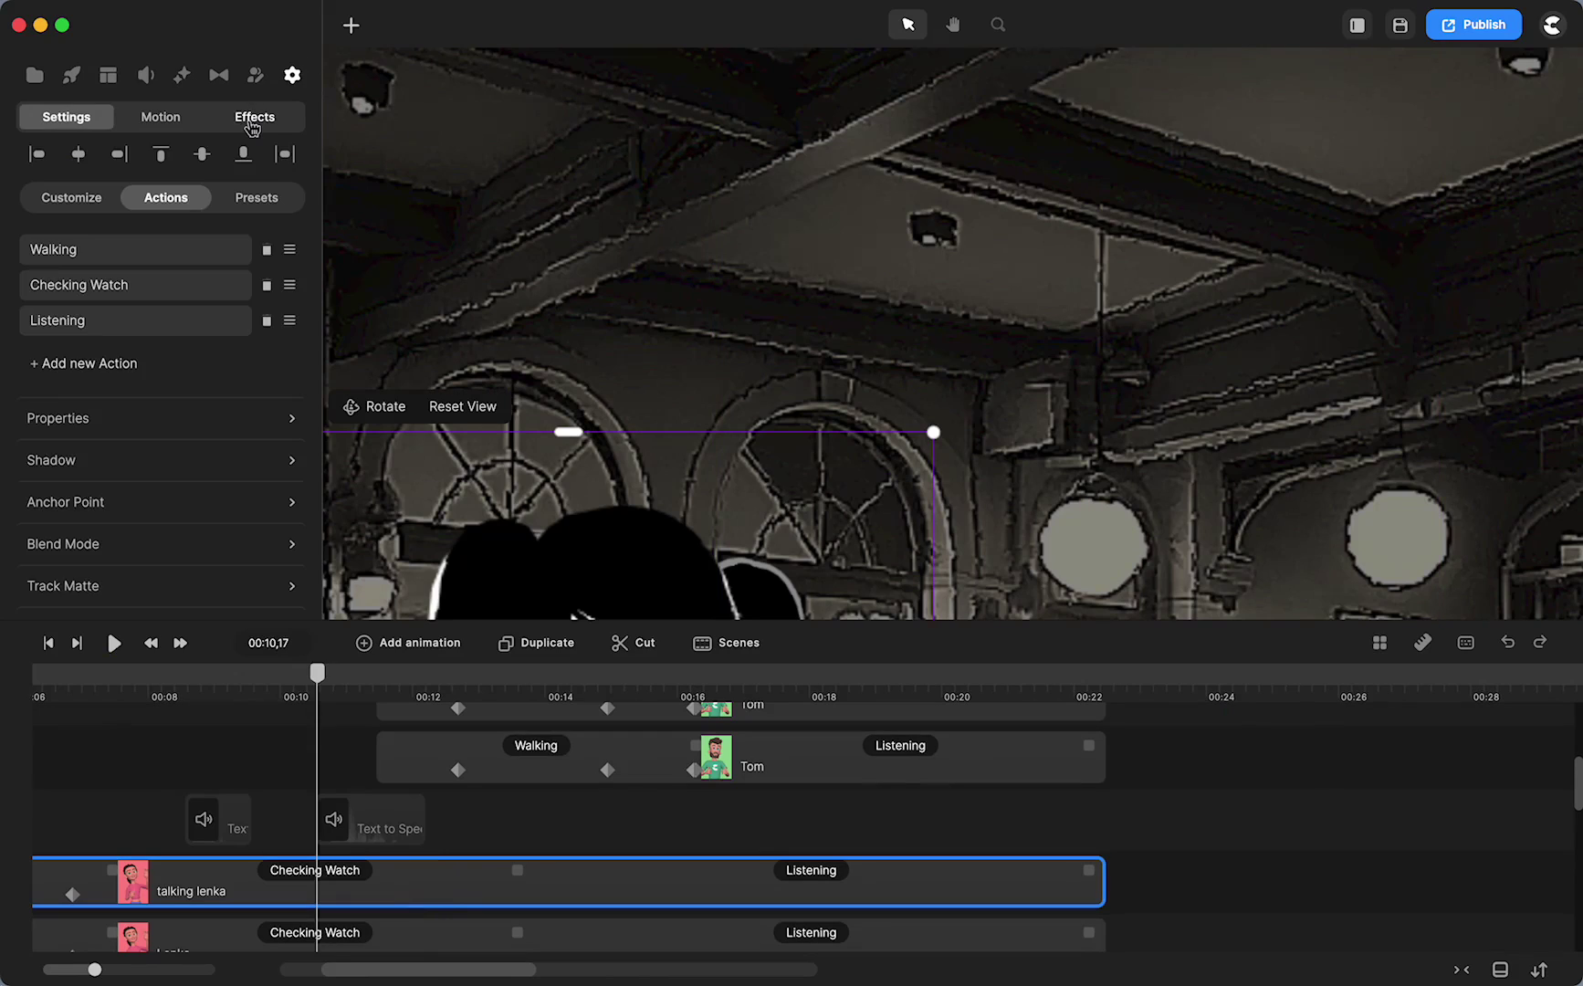
{"action": "left_click", "coordinate": [252, 127]}
{"action": "left_click", "coordinate": [62, 165]}
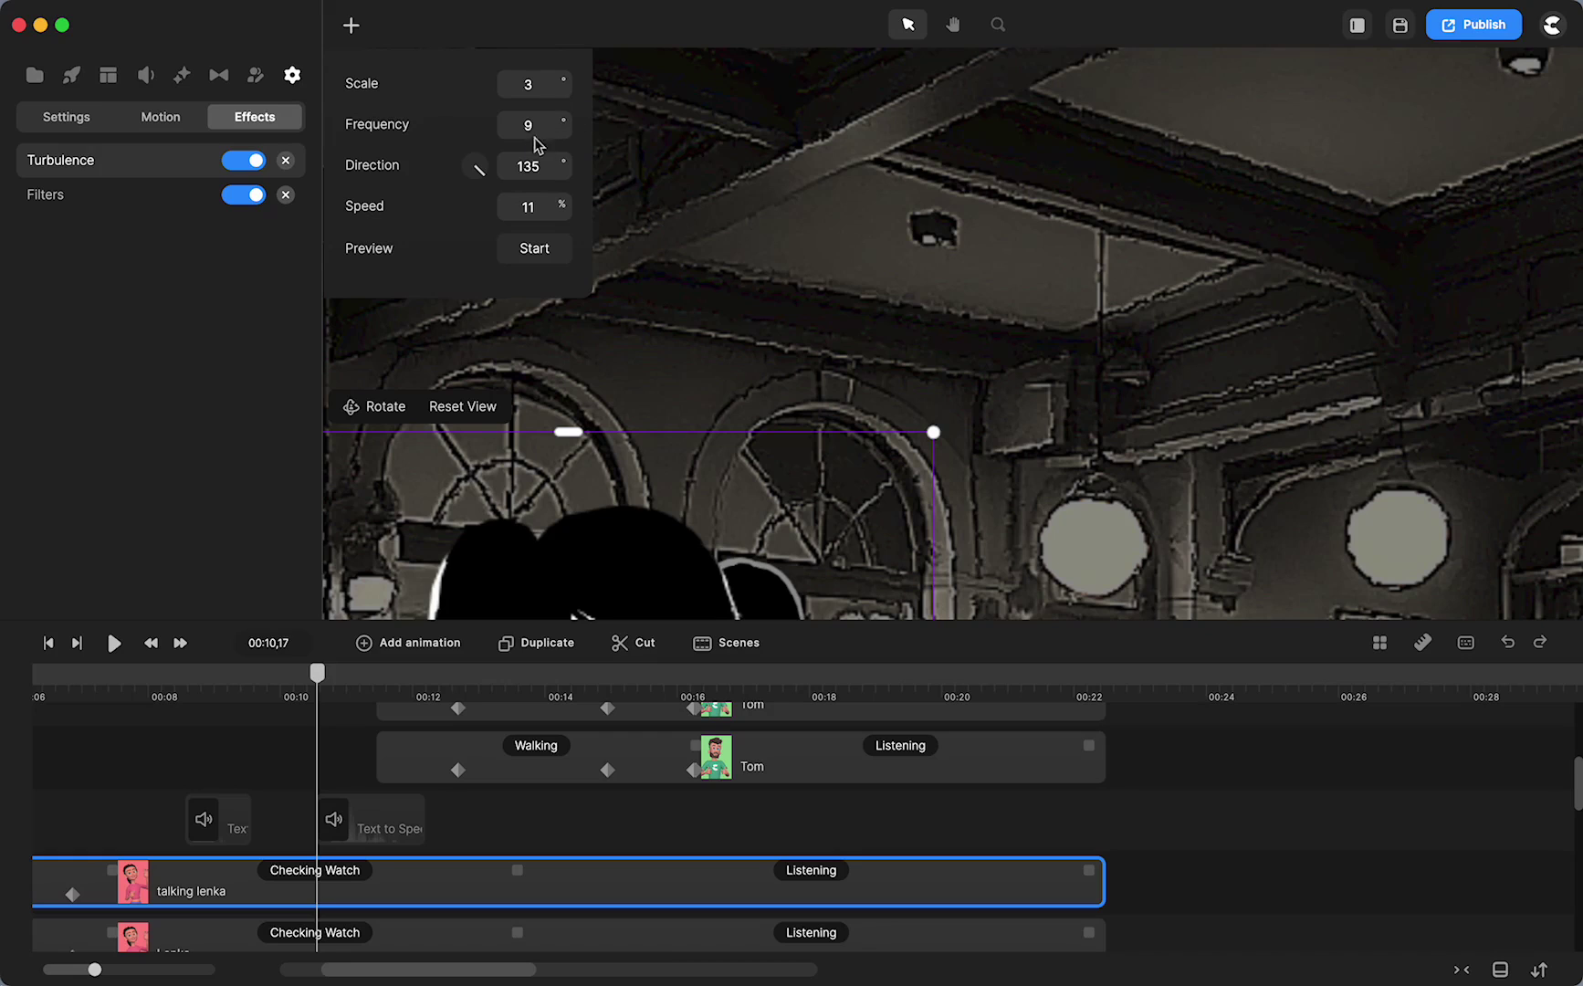
{"action": "scroll", "coordinate": [936, 922], "scroll_direction": "up", "scroll_amount": 3}
{"action": "scroll", "coordinate": [932, 822], "scroll_direction": "right", "scroll_amount": 5}
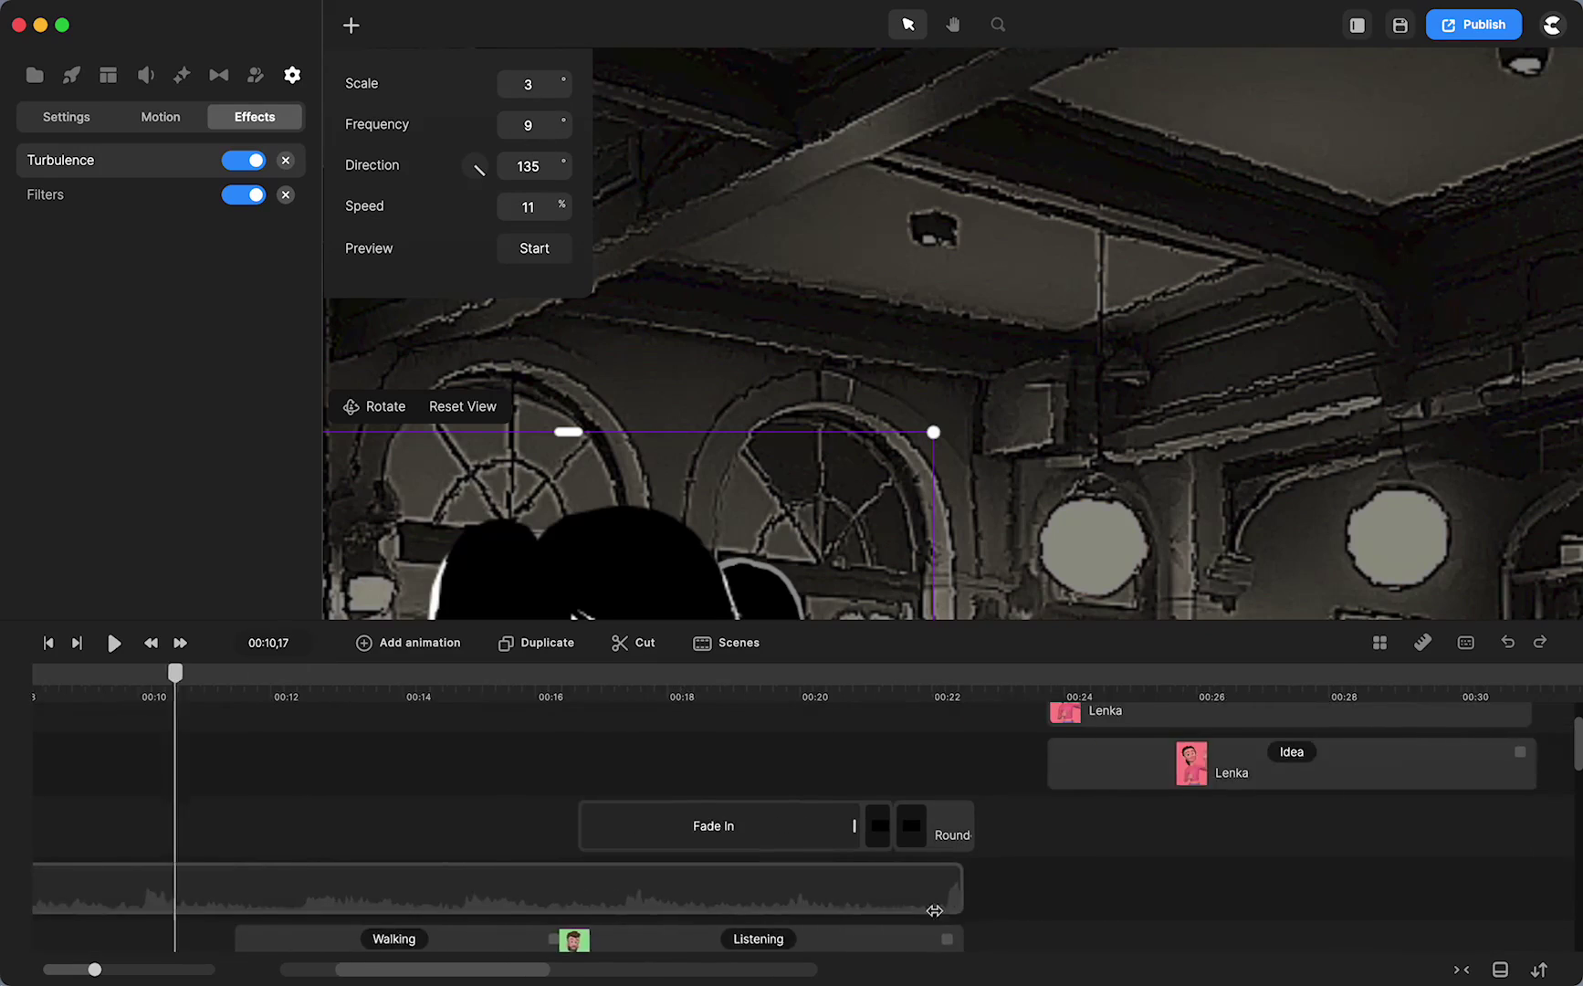
Step: Reduce the Lenka Idea clip's turbulence scale to 3 and preview the weaker effect
{"action": "left_click", "coordinate": [873, 673]}
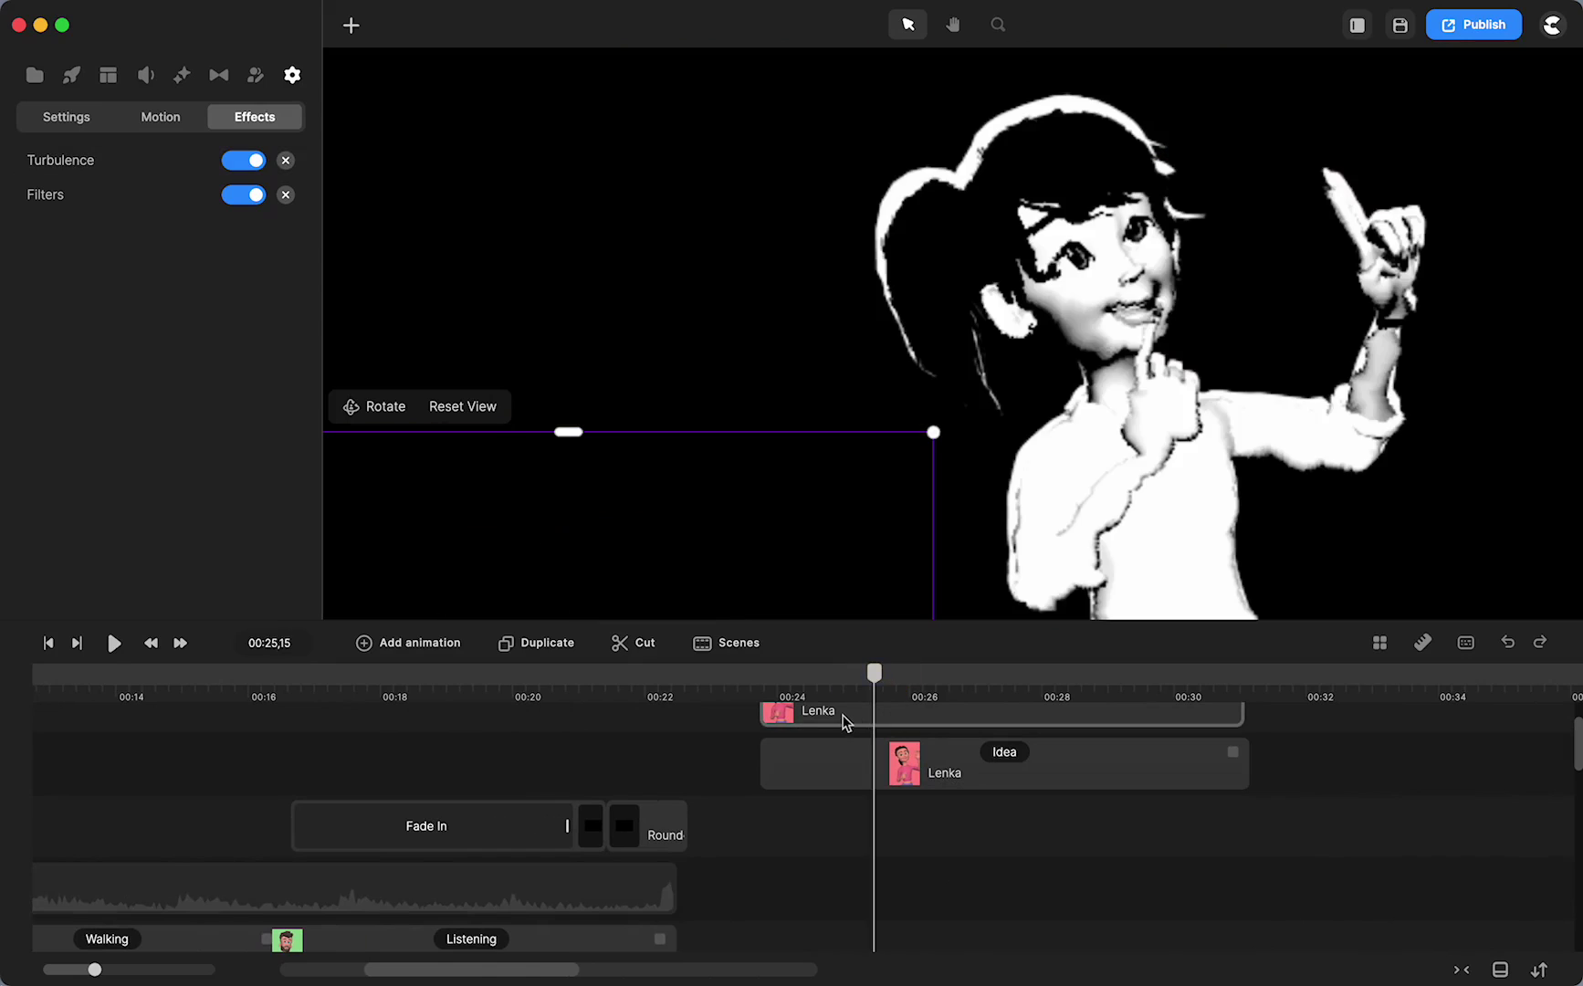
{"action": "left_click", "coordinate": [845, 714]}
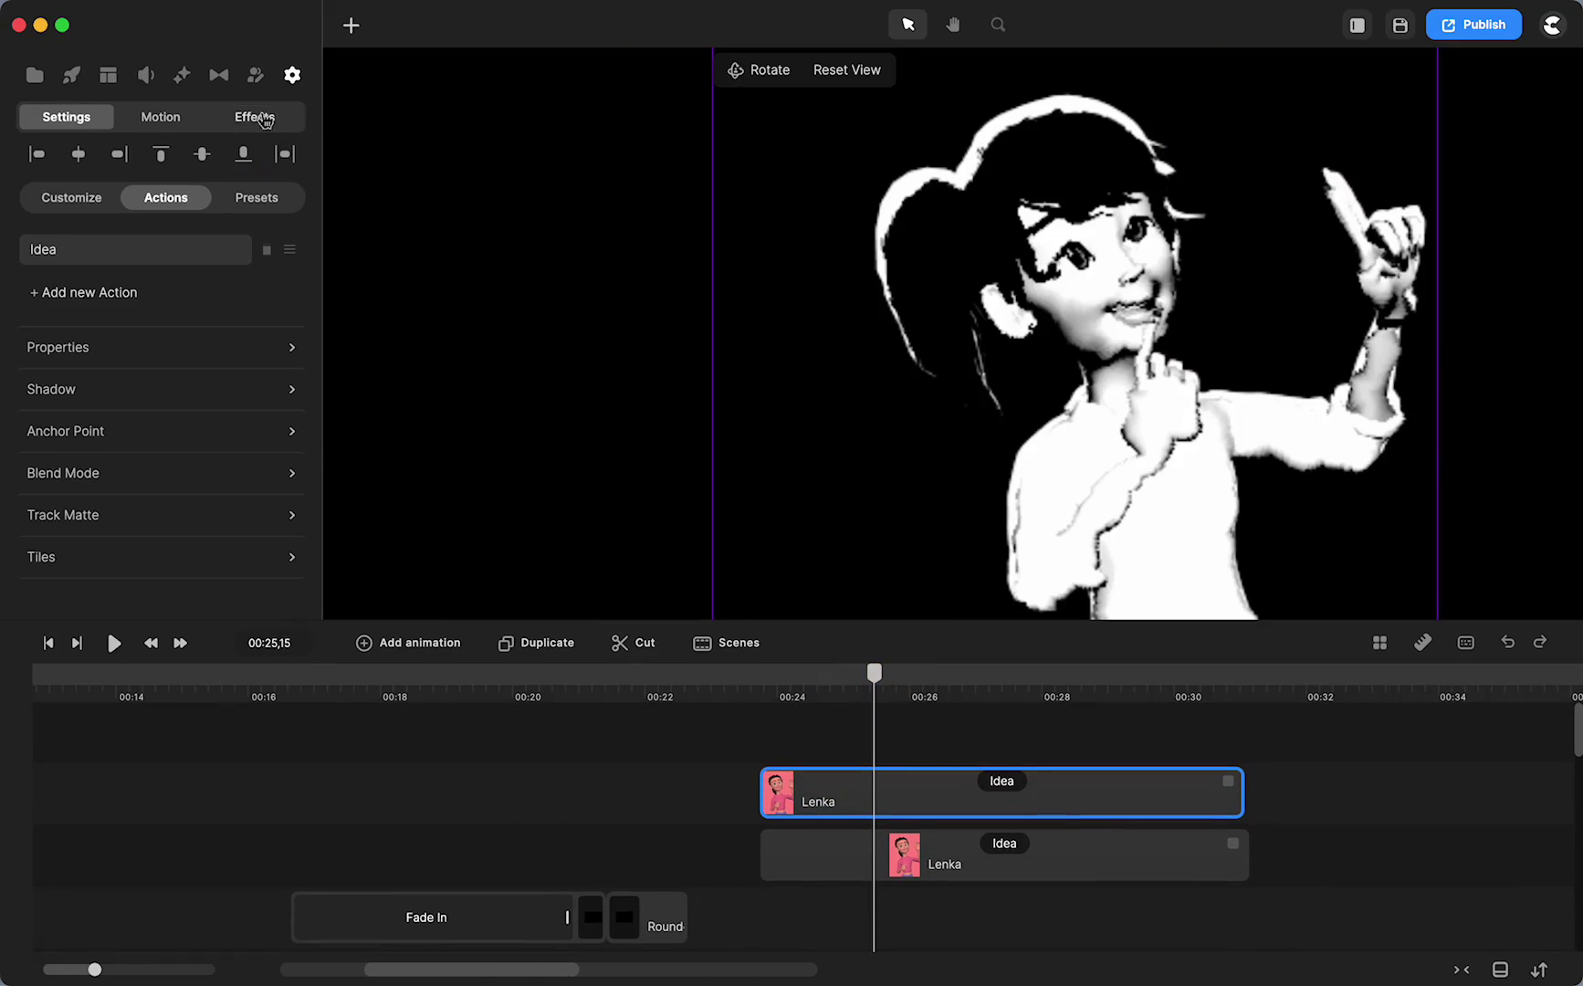
{"action": "left_click", "coordinate": [257, 131]}
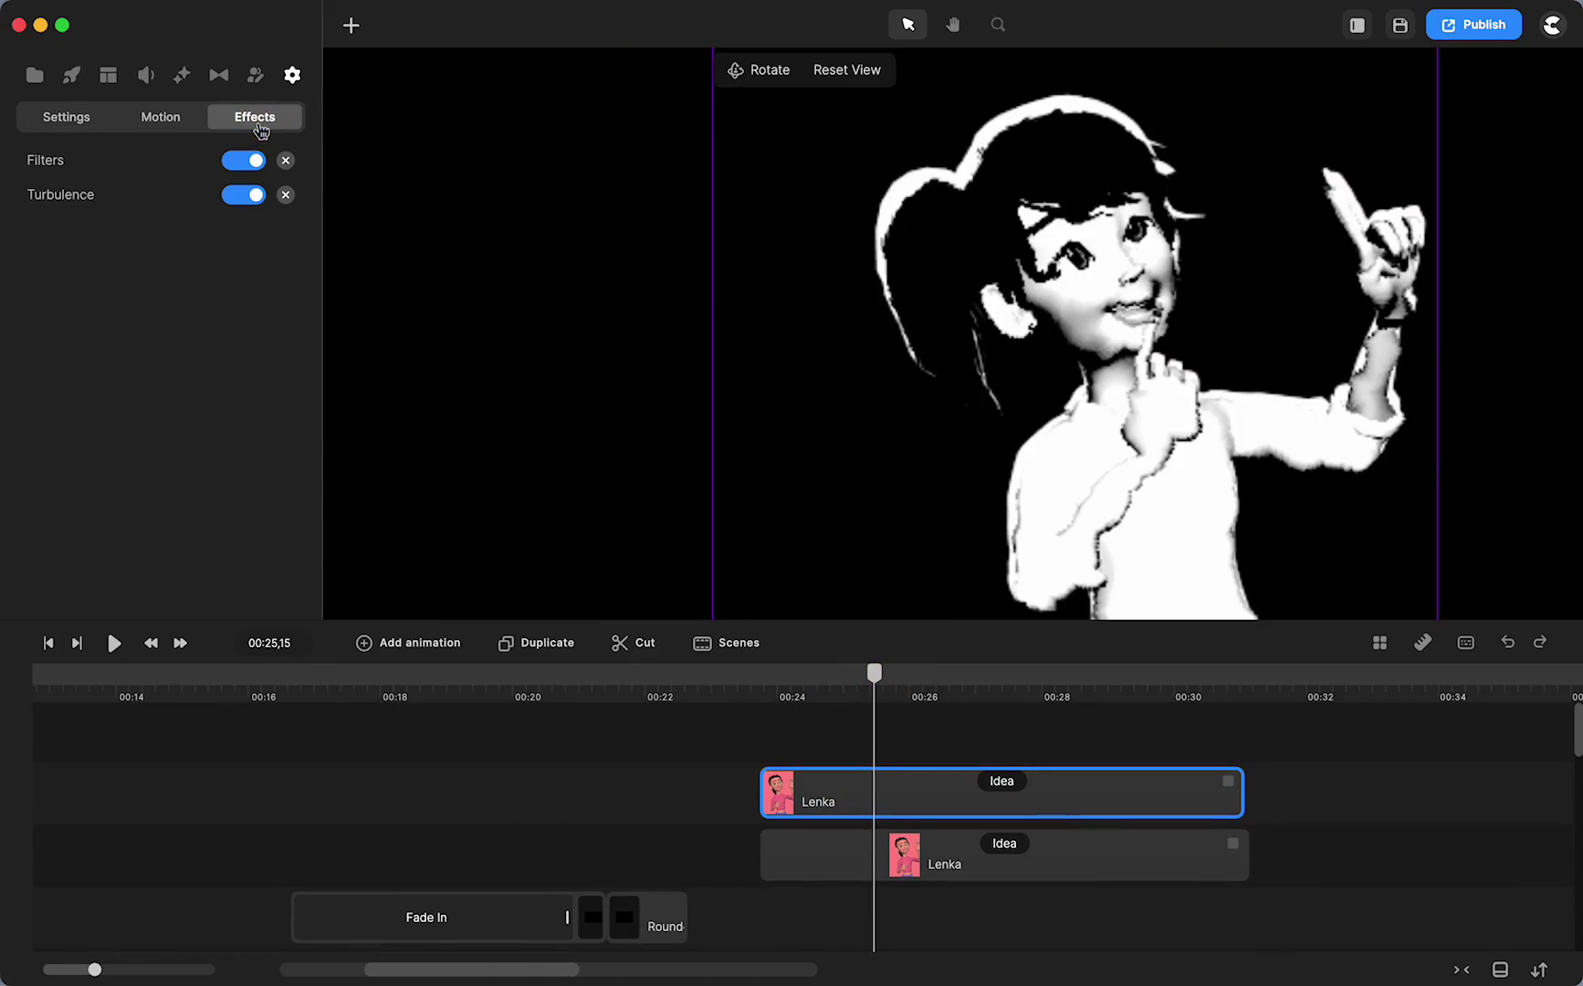
{"action": "left_click", "coordinate": [53, 195]}
{"action": "left_click_drag", "start_coordinate": [562, 83], "coordinate": [546, 128]}
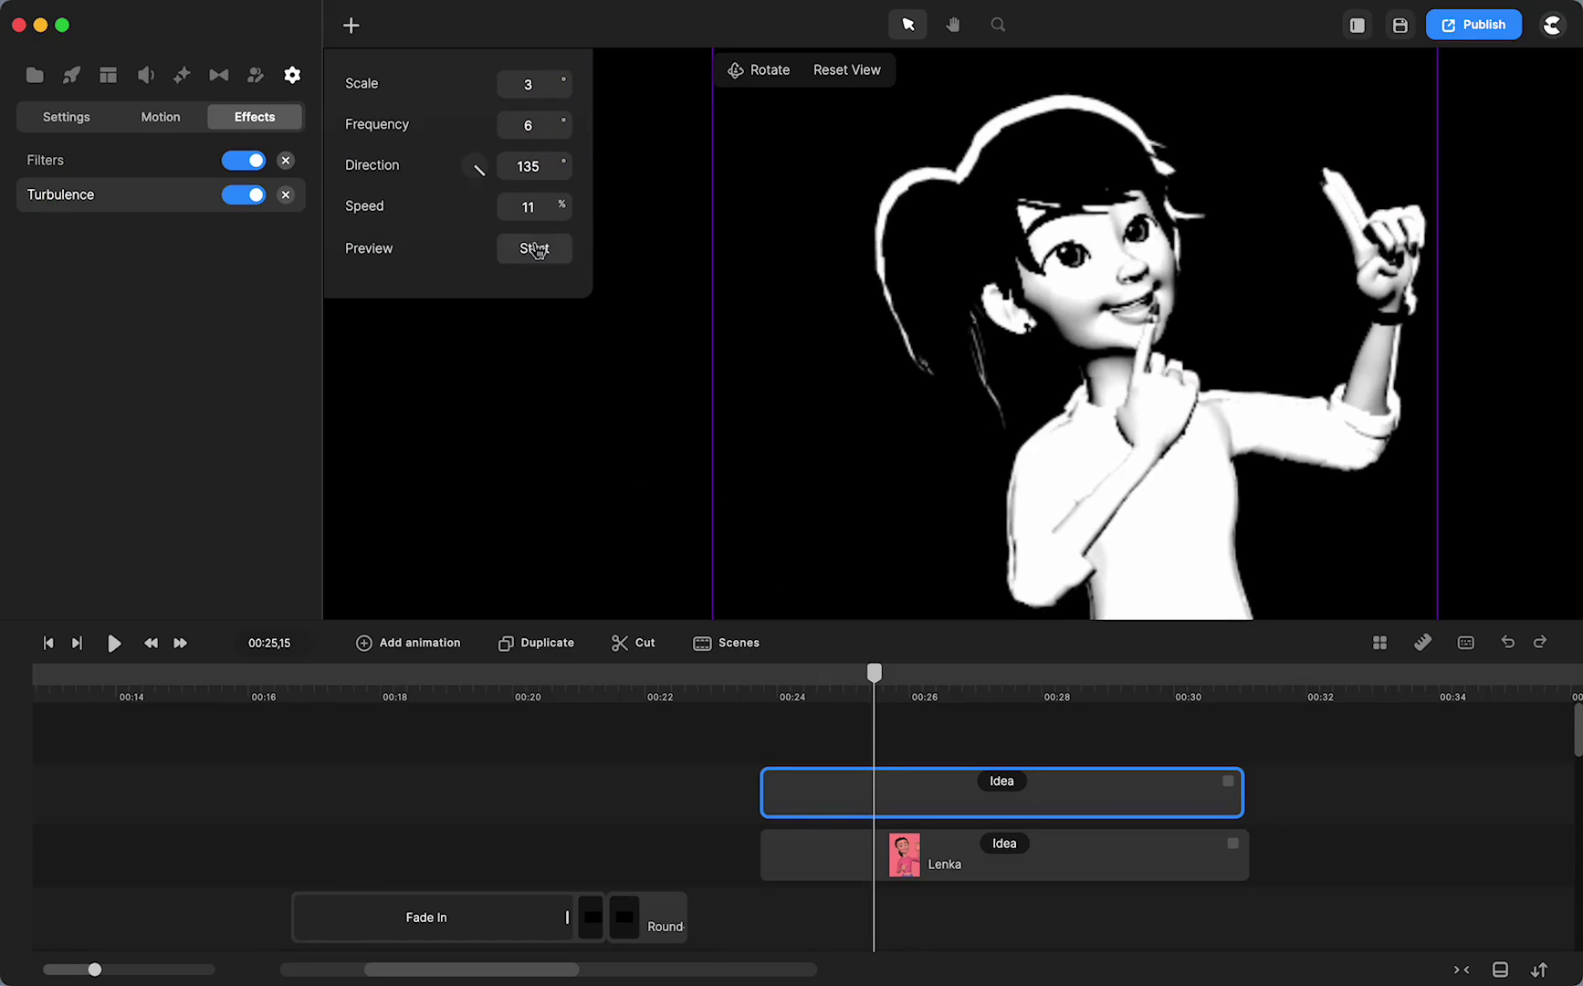
{"action": "left_click", "coordinate": [537, 249]}
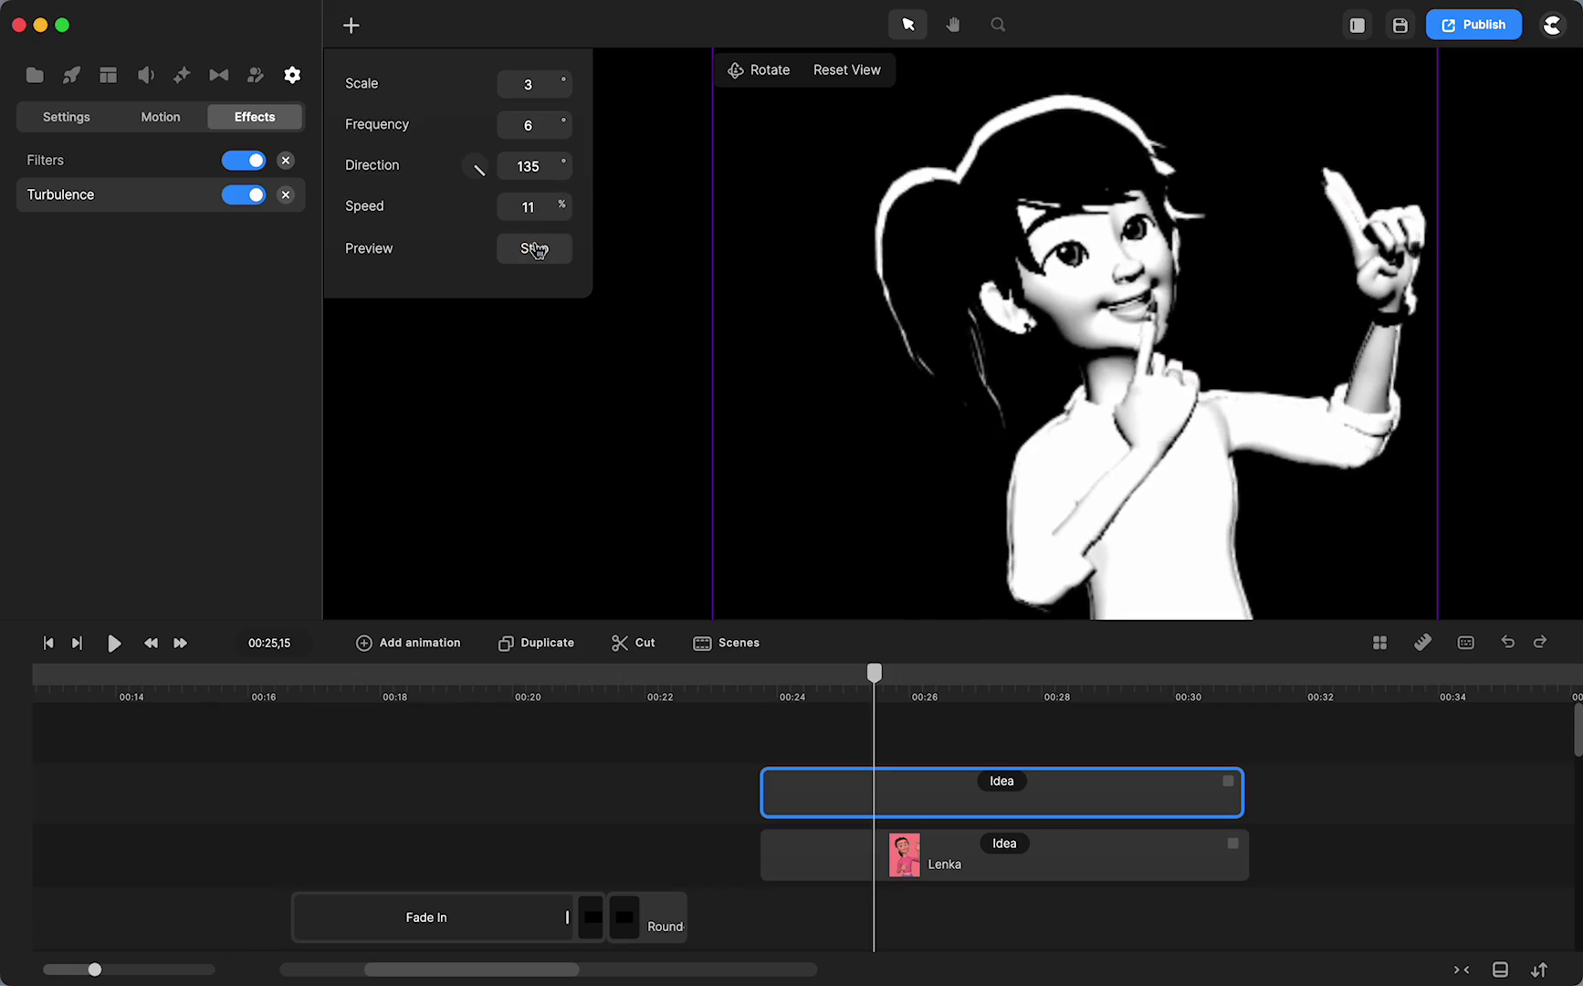
{"action": "left_click", "coordinate": [537, 249]}
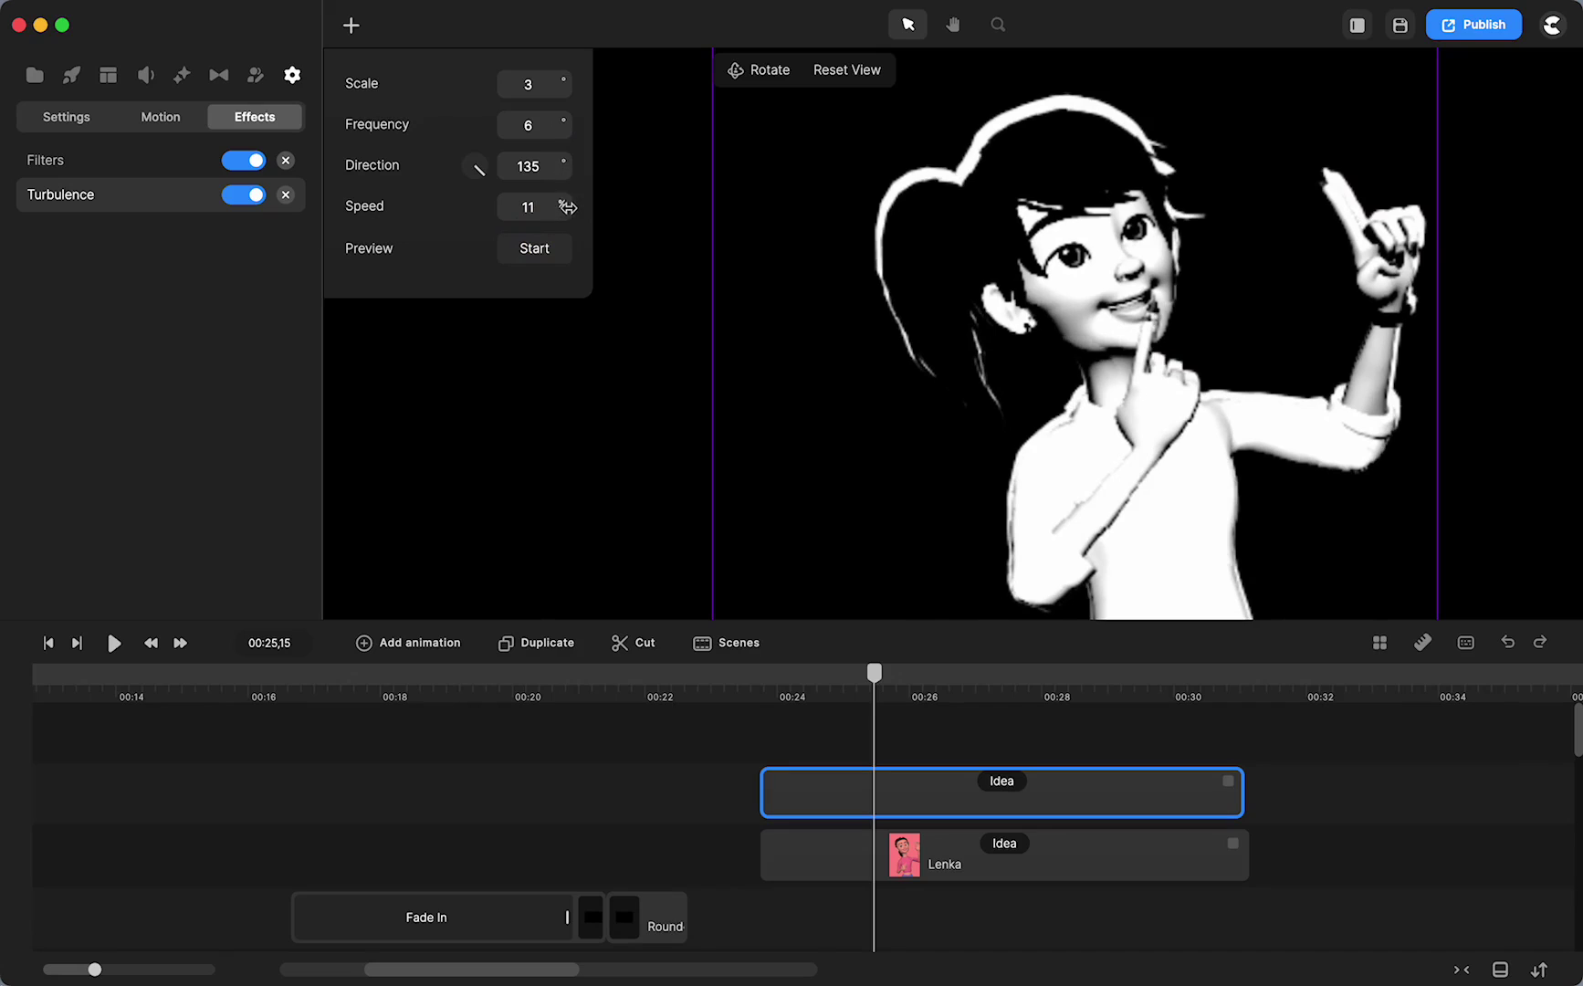
Step: Lower the turbulence speed to 9 and frequency to 4, previewing the result
{"action": "left_click_drag", "start_coordinate": [562, 206], "coordinate": [559, 208]}
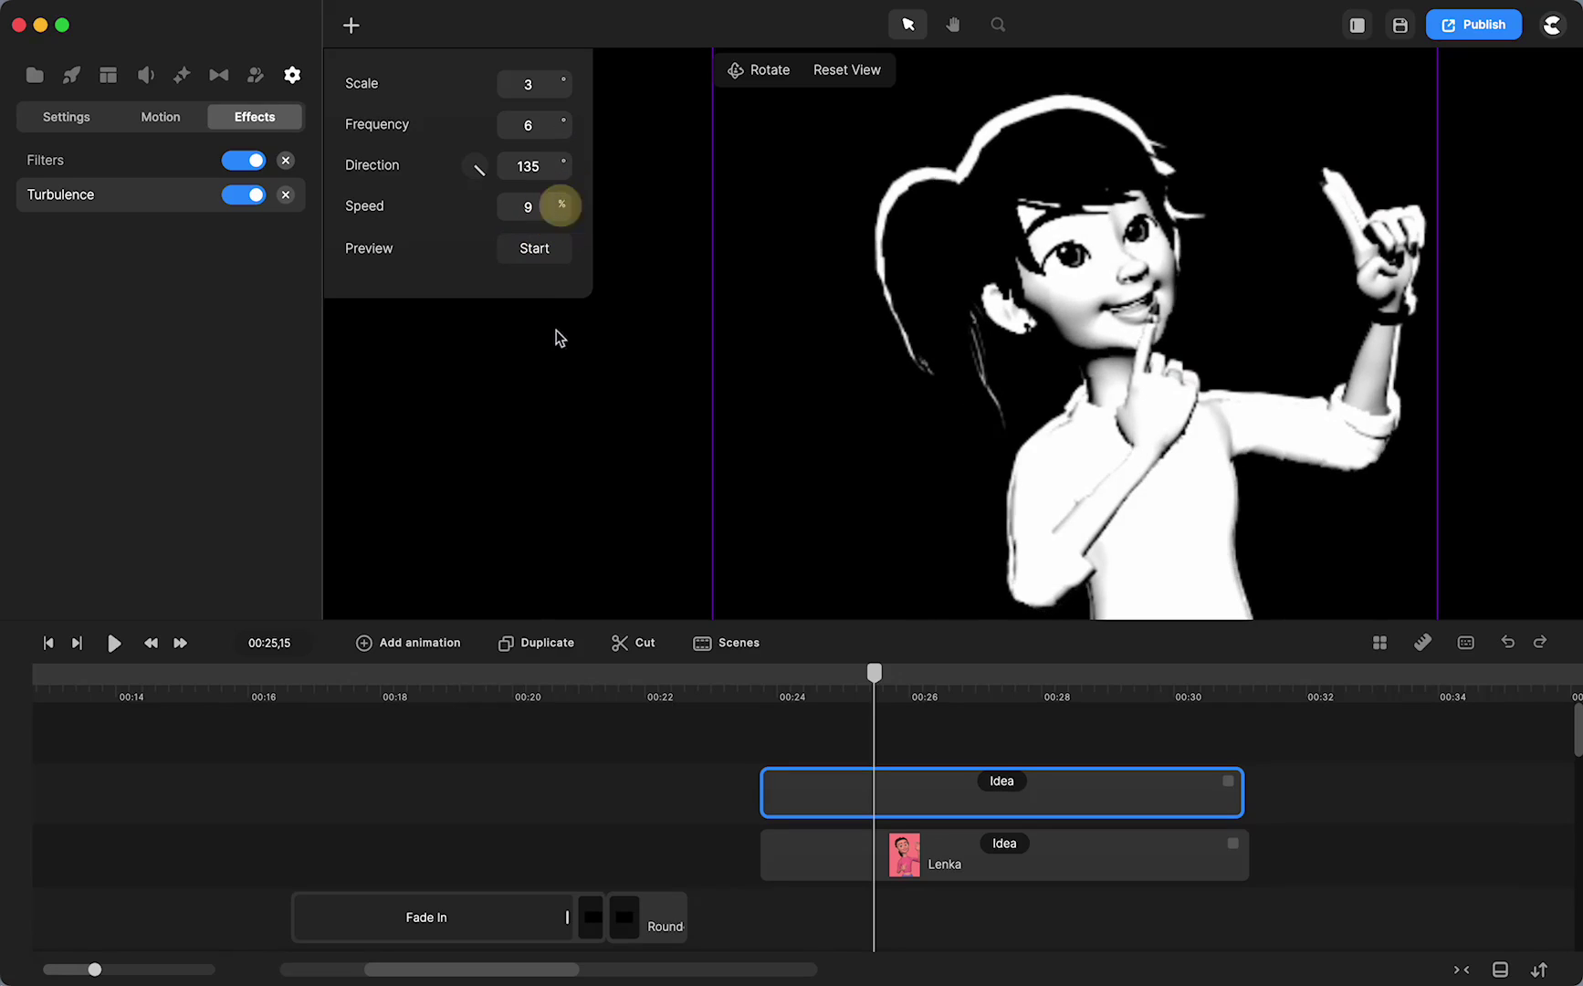
{"action": "left_click", "coordinate": [535, 249]}
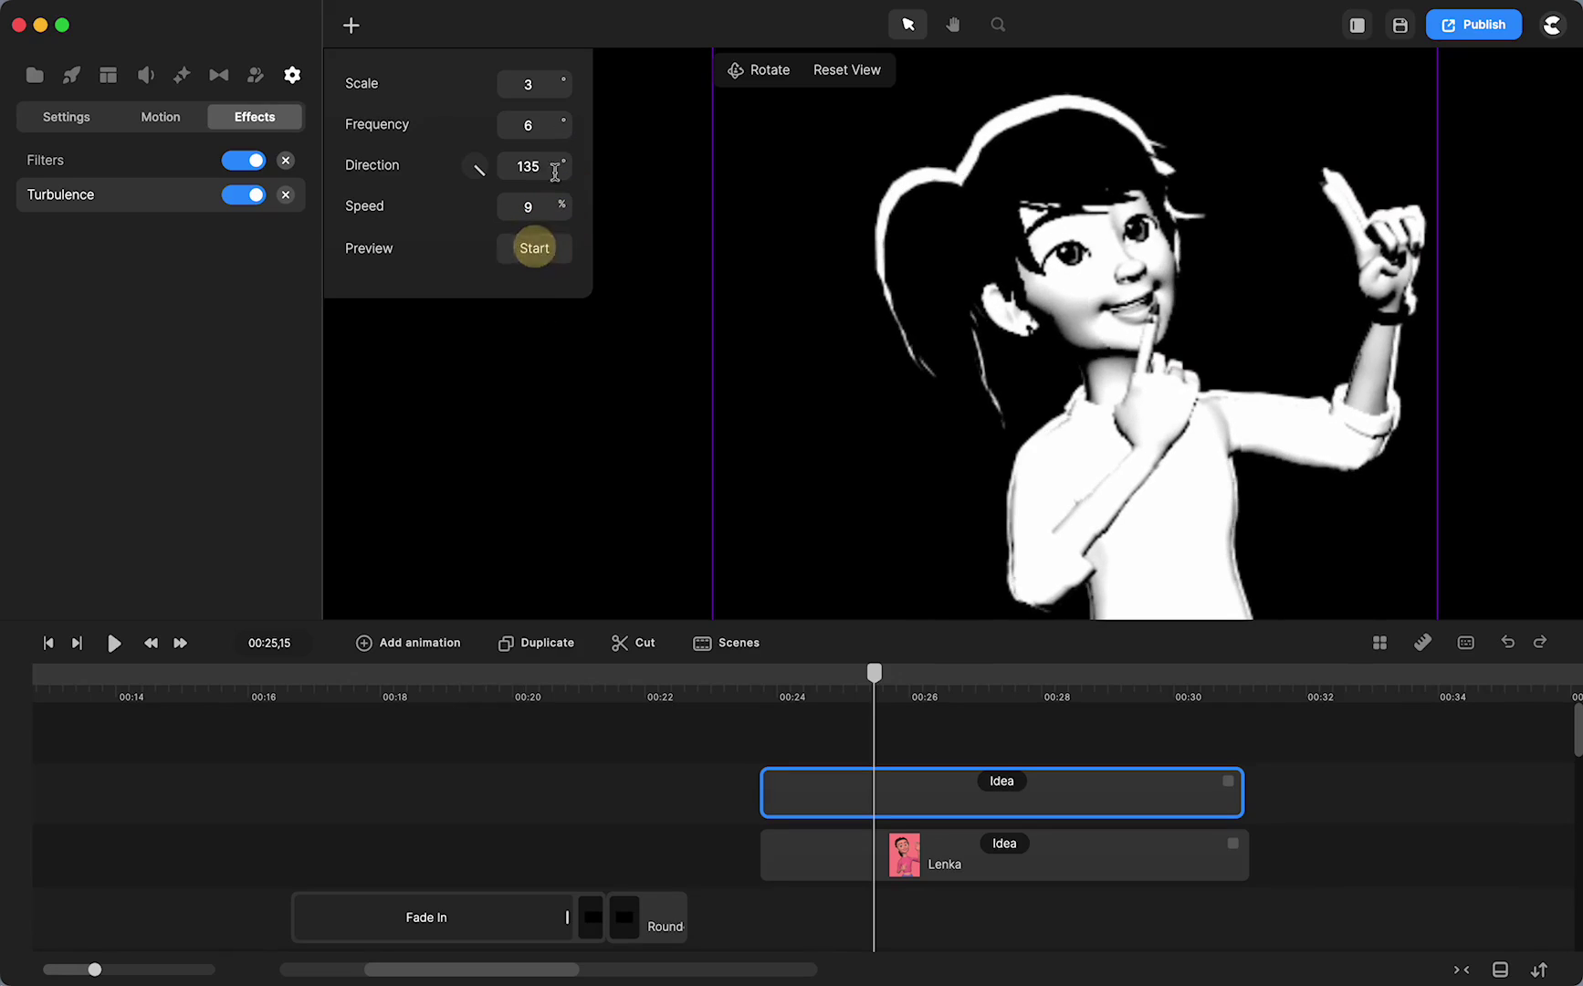
{"action": "left_click", "coordinate": [562, 126]}
{"action": "left_click_drag", "start_coordinate": [562, 126], "coordinate": [561, 126]}
{"action": "left_click", "coordinate": [535, 249]}
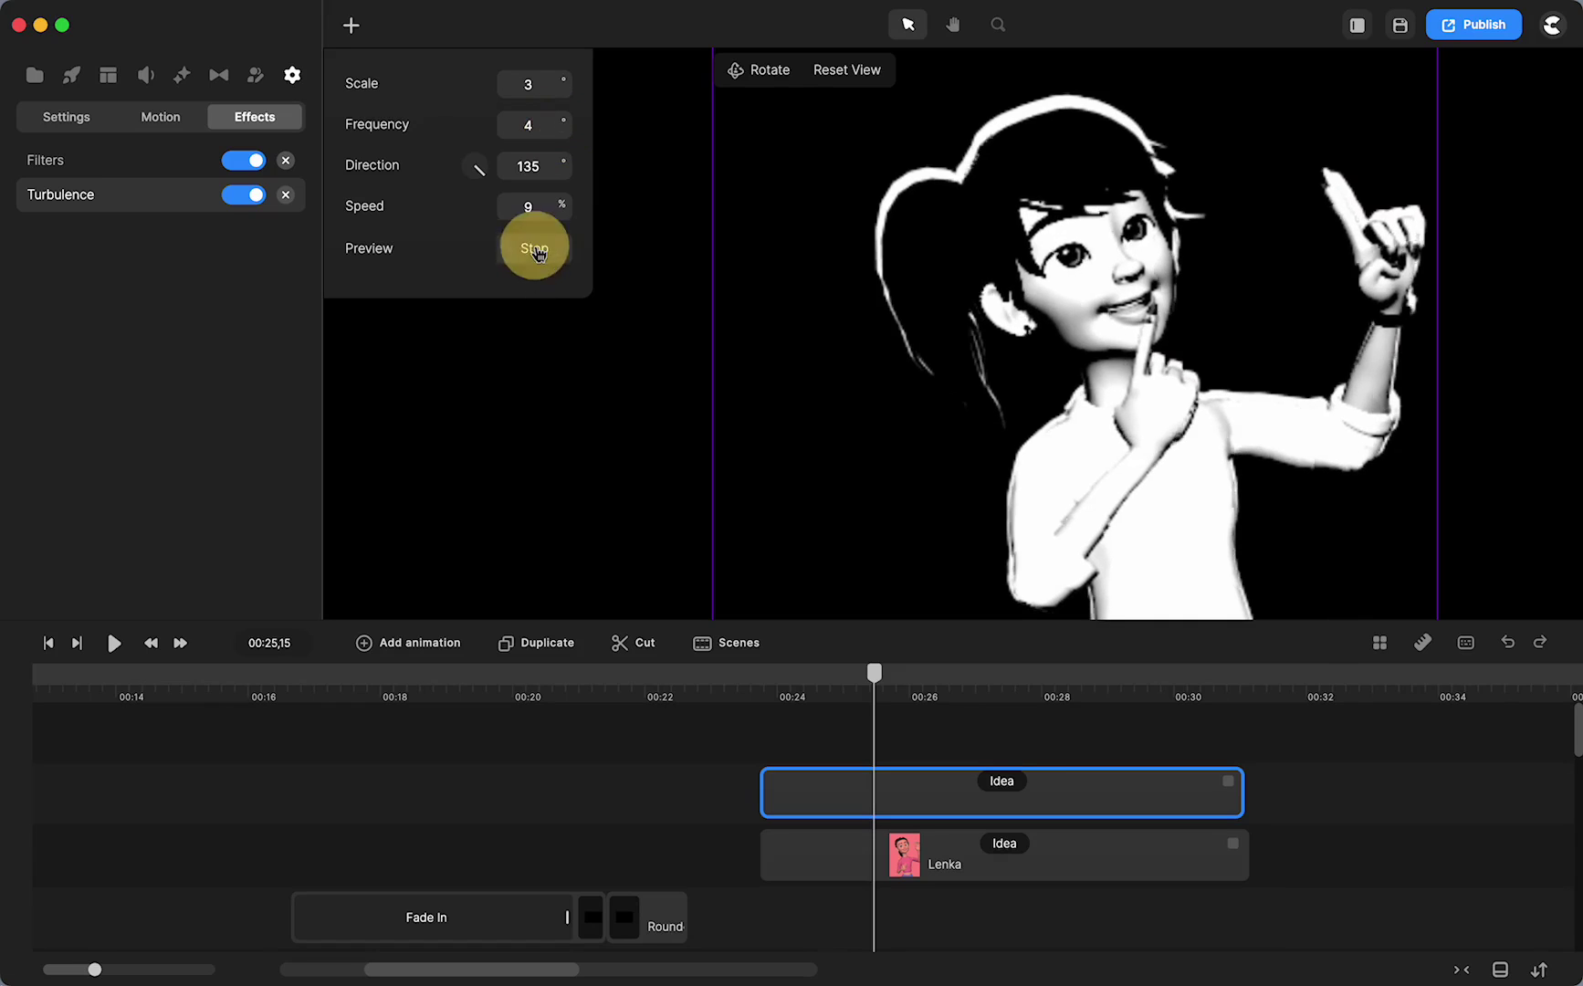
{"action": "left_click", "coordinate": [536, 250]}
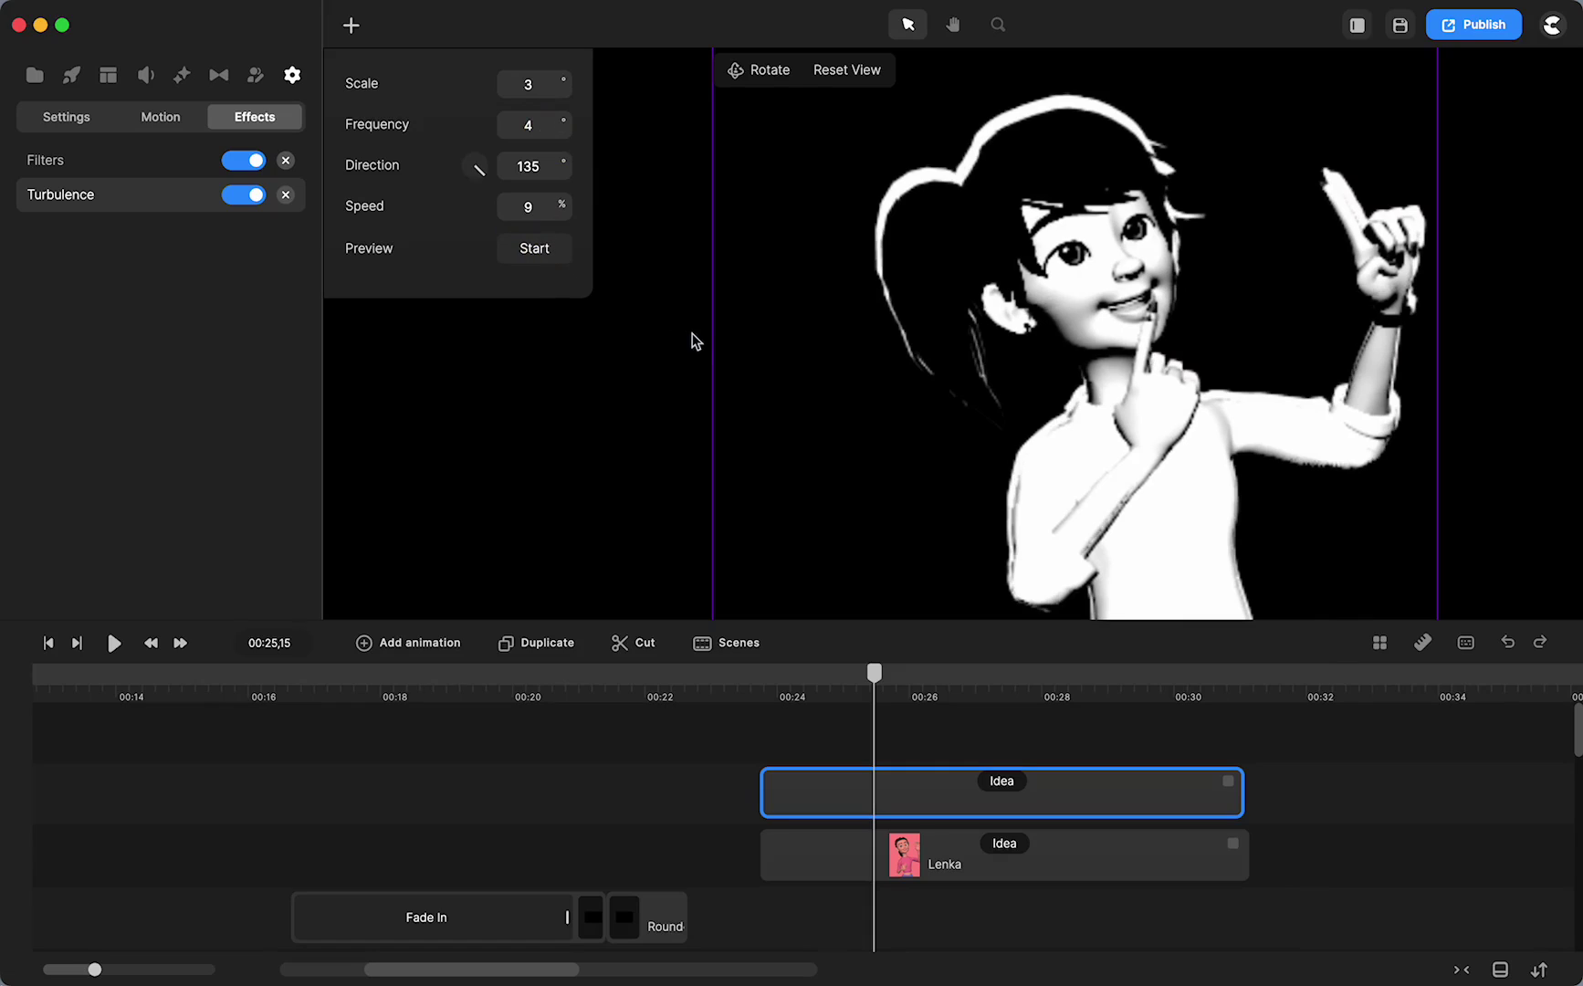
Step: Fit the whole frame, deselect the character and pan to review the Idea pose near 00:24
{"action": "key", "text": "super+0"}
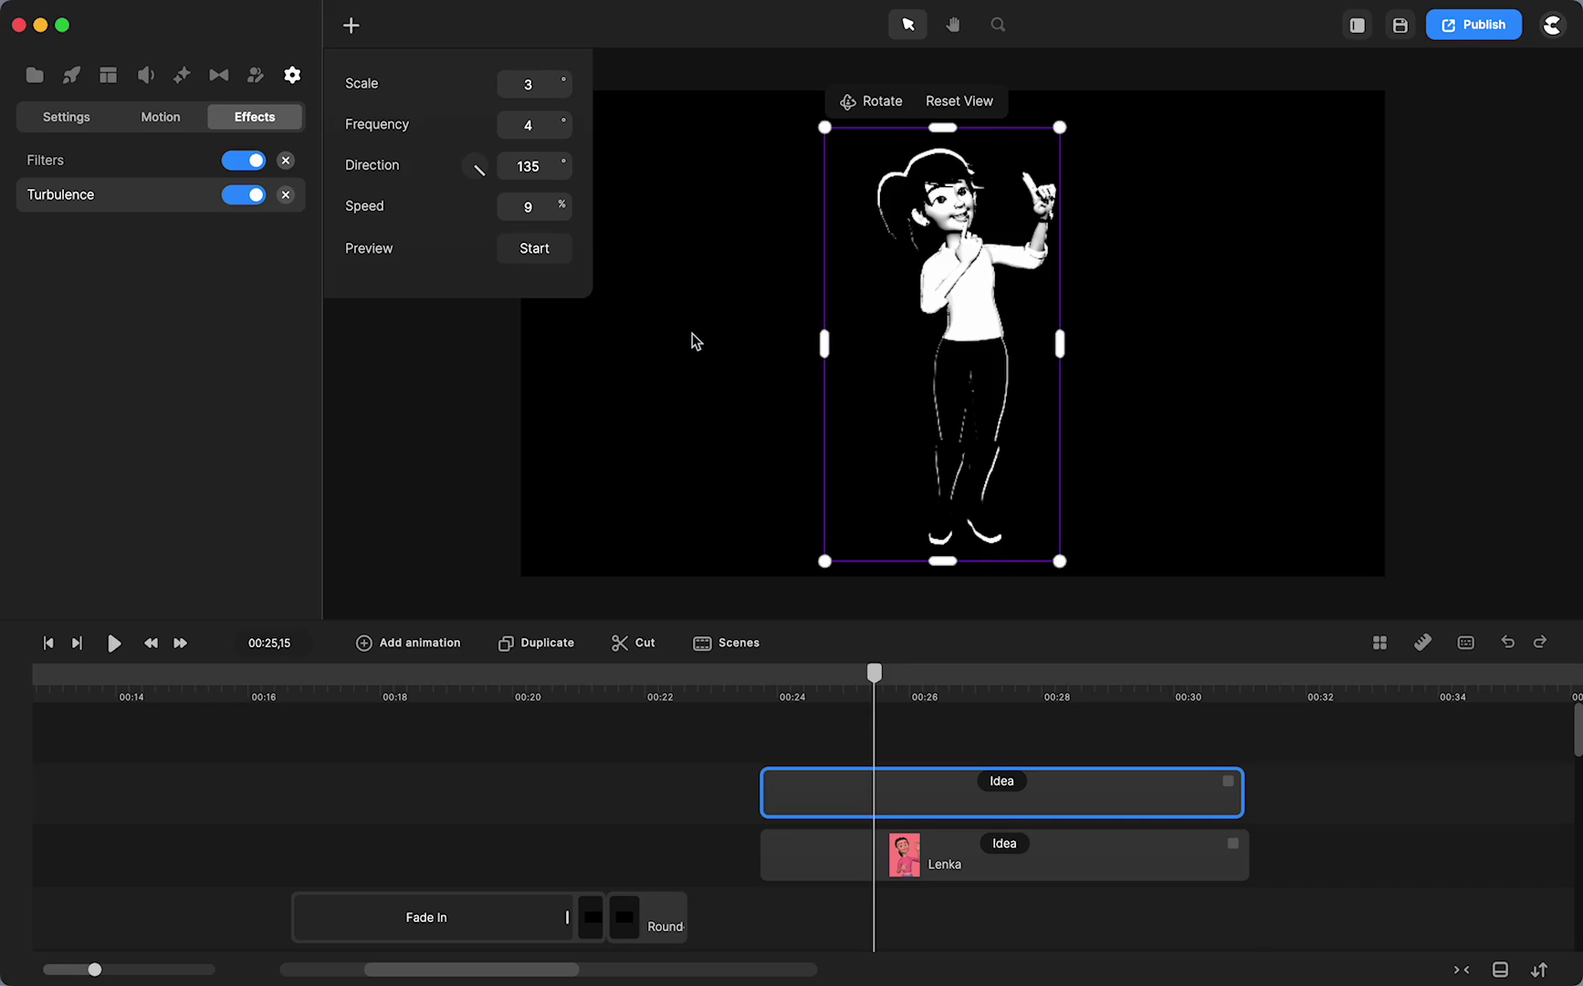
{"action": "left_click", "coordinate": [691, 340]}
{"action": "left_click_drag", "start_coordinate": [874, 673], "coordinate": [990, 673]}
{"action": "scroll", "coordinate": [929, 357], "scroll_direction": "up", "scroll_amount": 3}
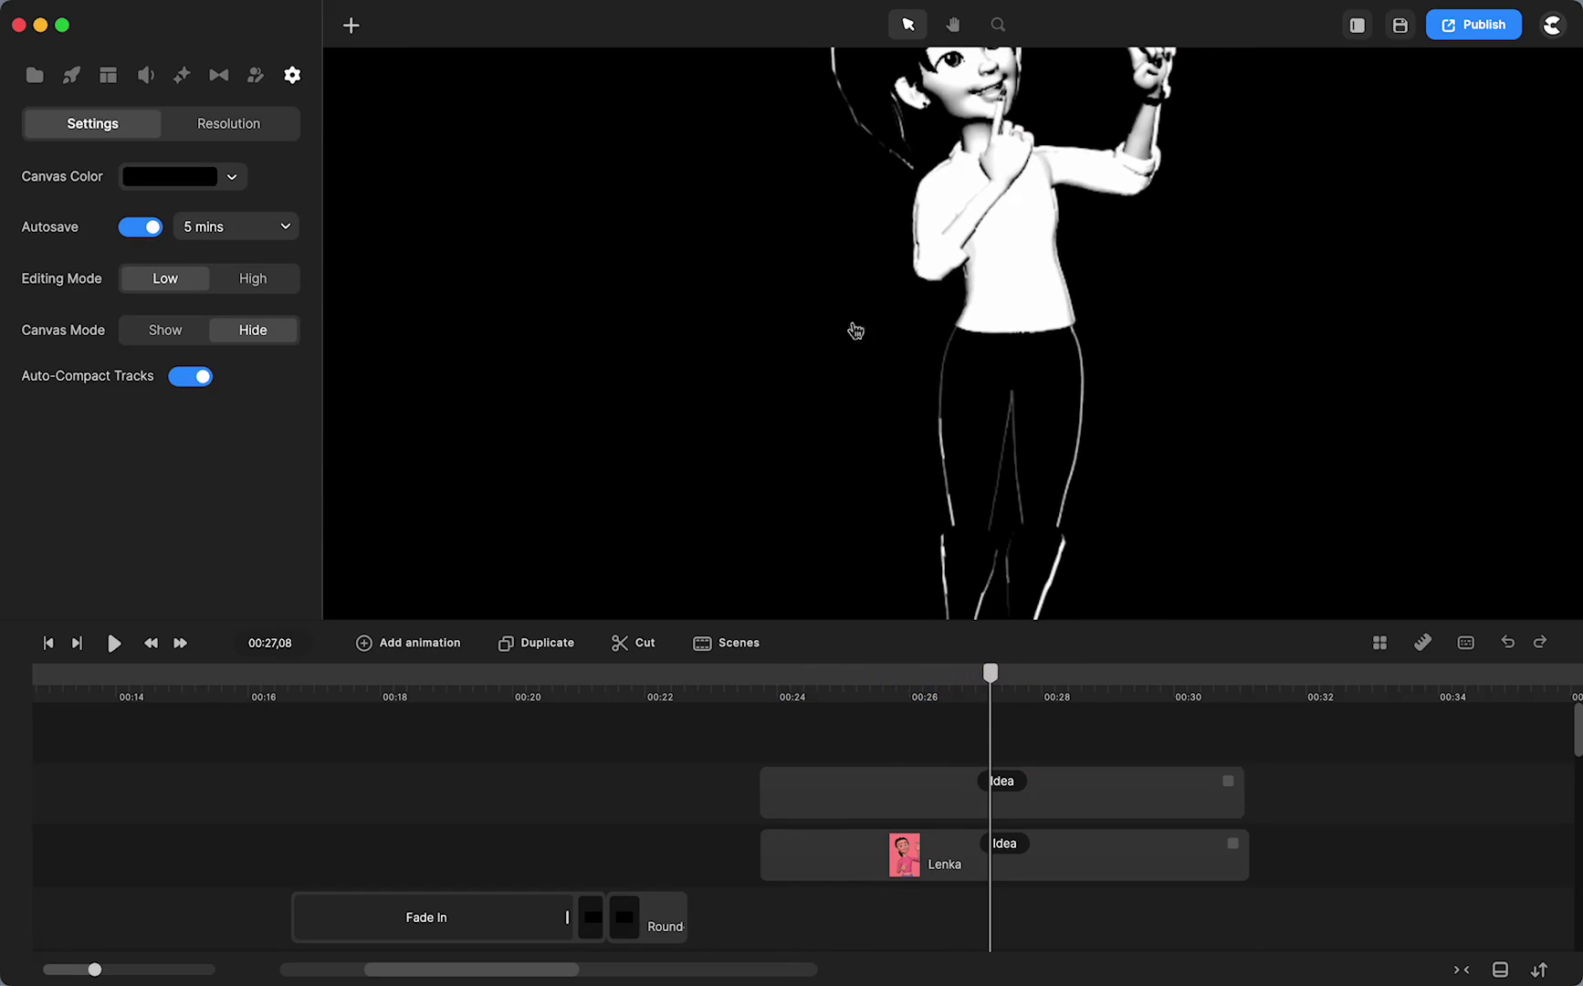
{"action": "key", "text": "space"}
{"action": "left_click_drag", "start_coordinate": [770, 265], "coordinate": [770, 452]}
{"action": "left_click_drag", "start_coordinate": [991, 673], "coordinate": [921, 717]}
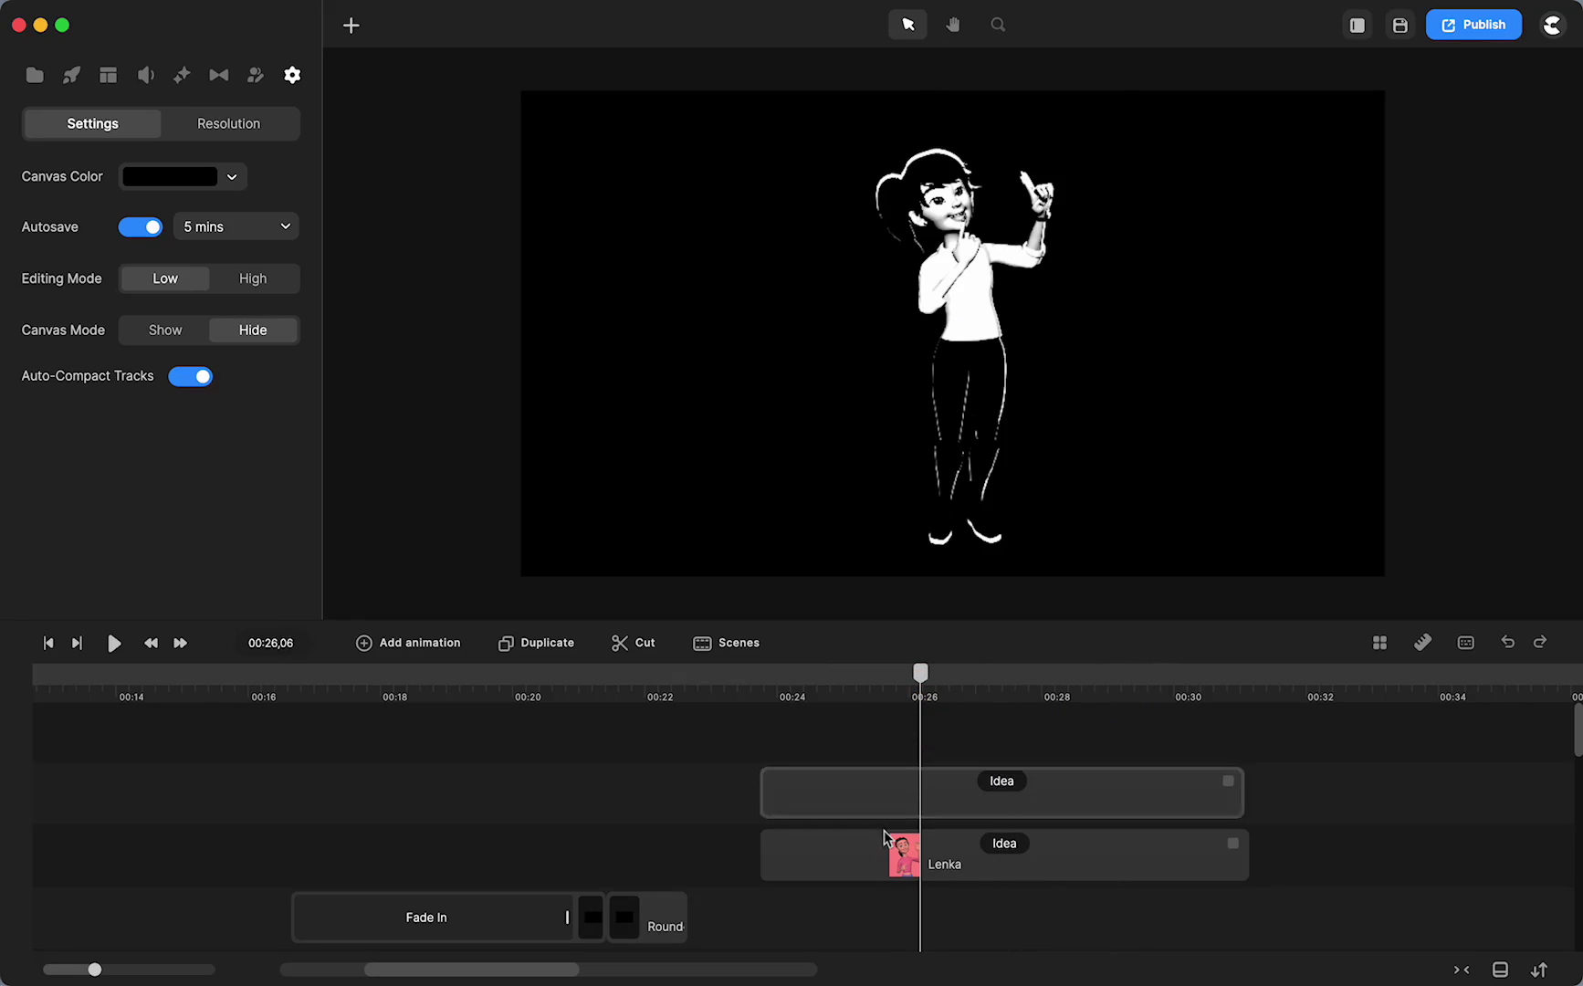
Step: Move the lower Lenka Idea clip down beside the Fade In clip
{"action": "left_click", "coordinate": [872, 870]}
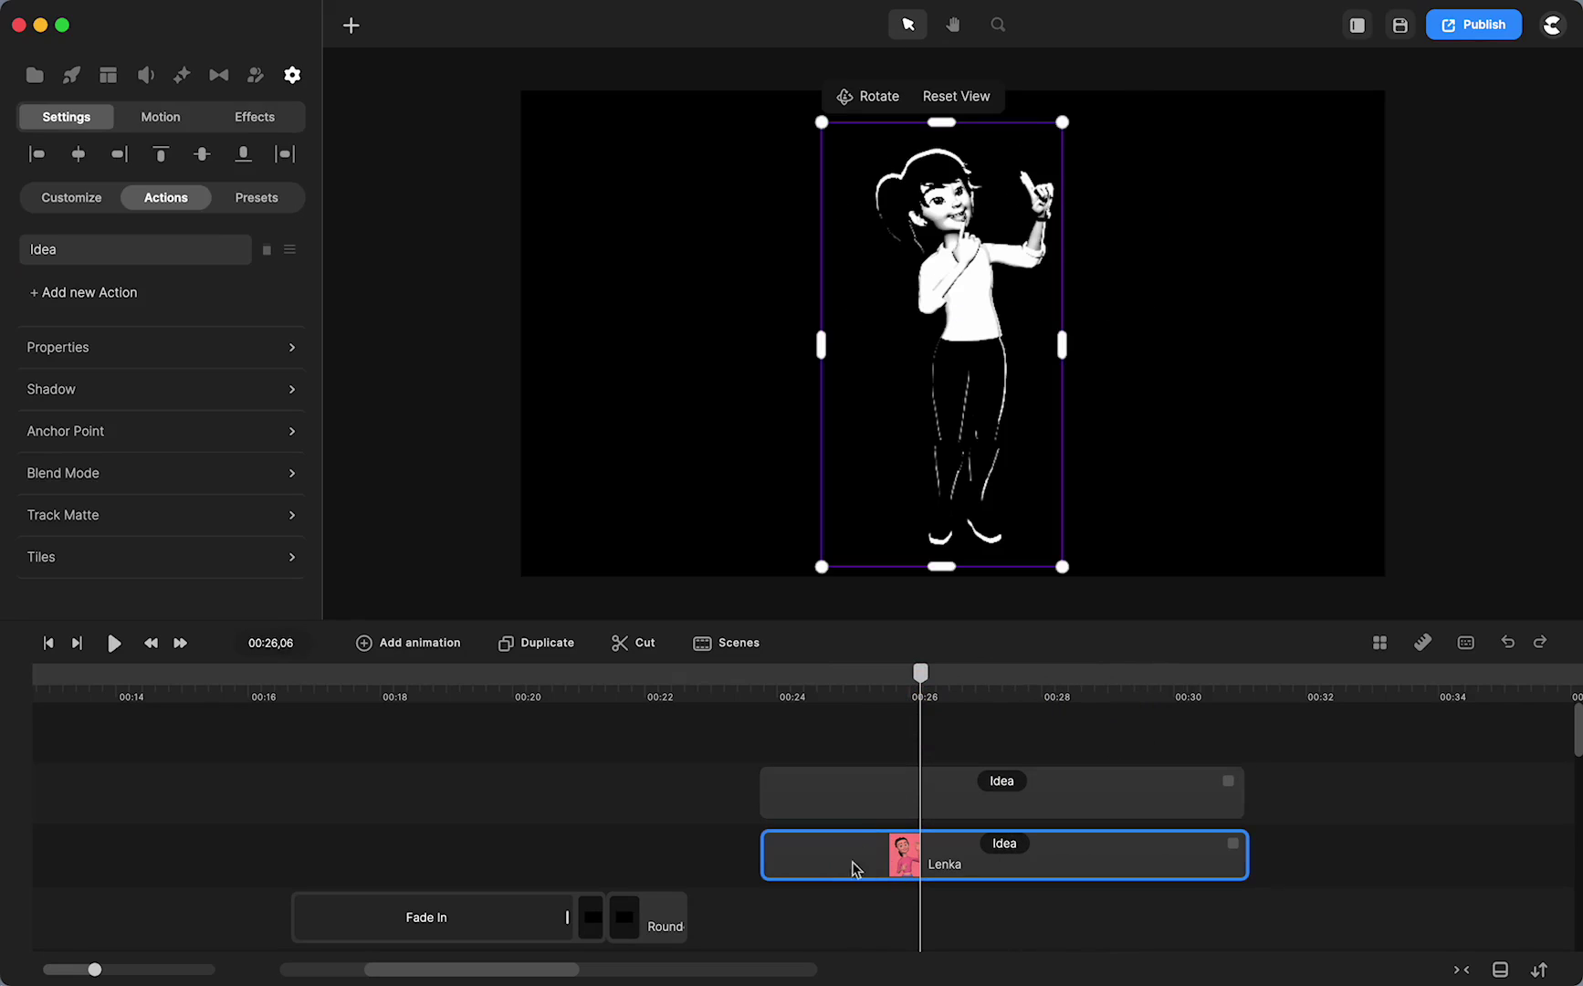
{"action": "left_click", "coordinate": [842, 858]}
{"action": "left_click_drag", "start_coordinate": [842, 859], "coordinate": [842, 918]}
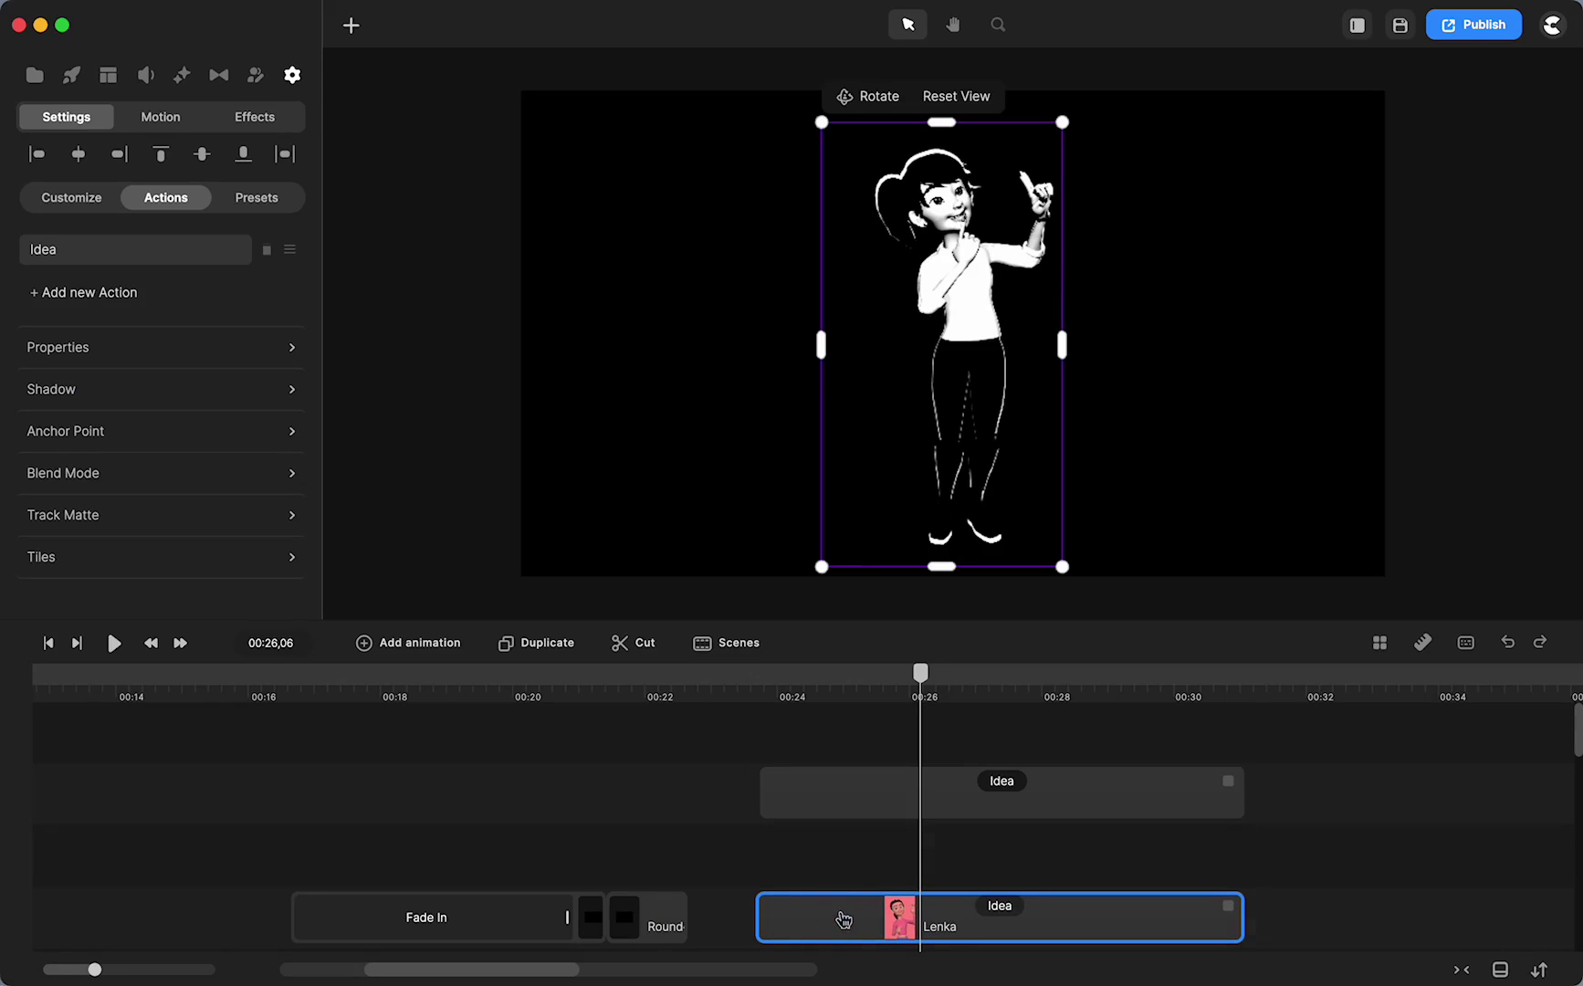
Step: Add a Walking action after the Idea pose on the upper Lenka clip
{"action": "left_click", "coordinate": [1004, 783]}
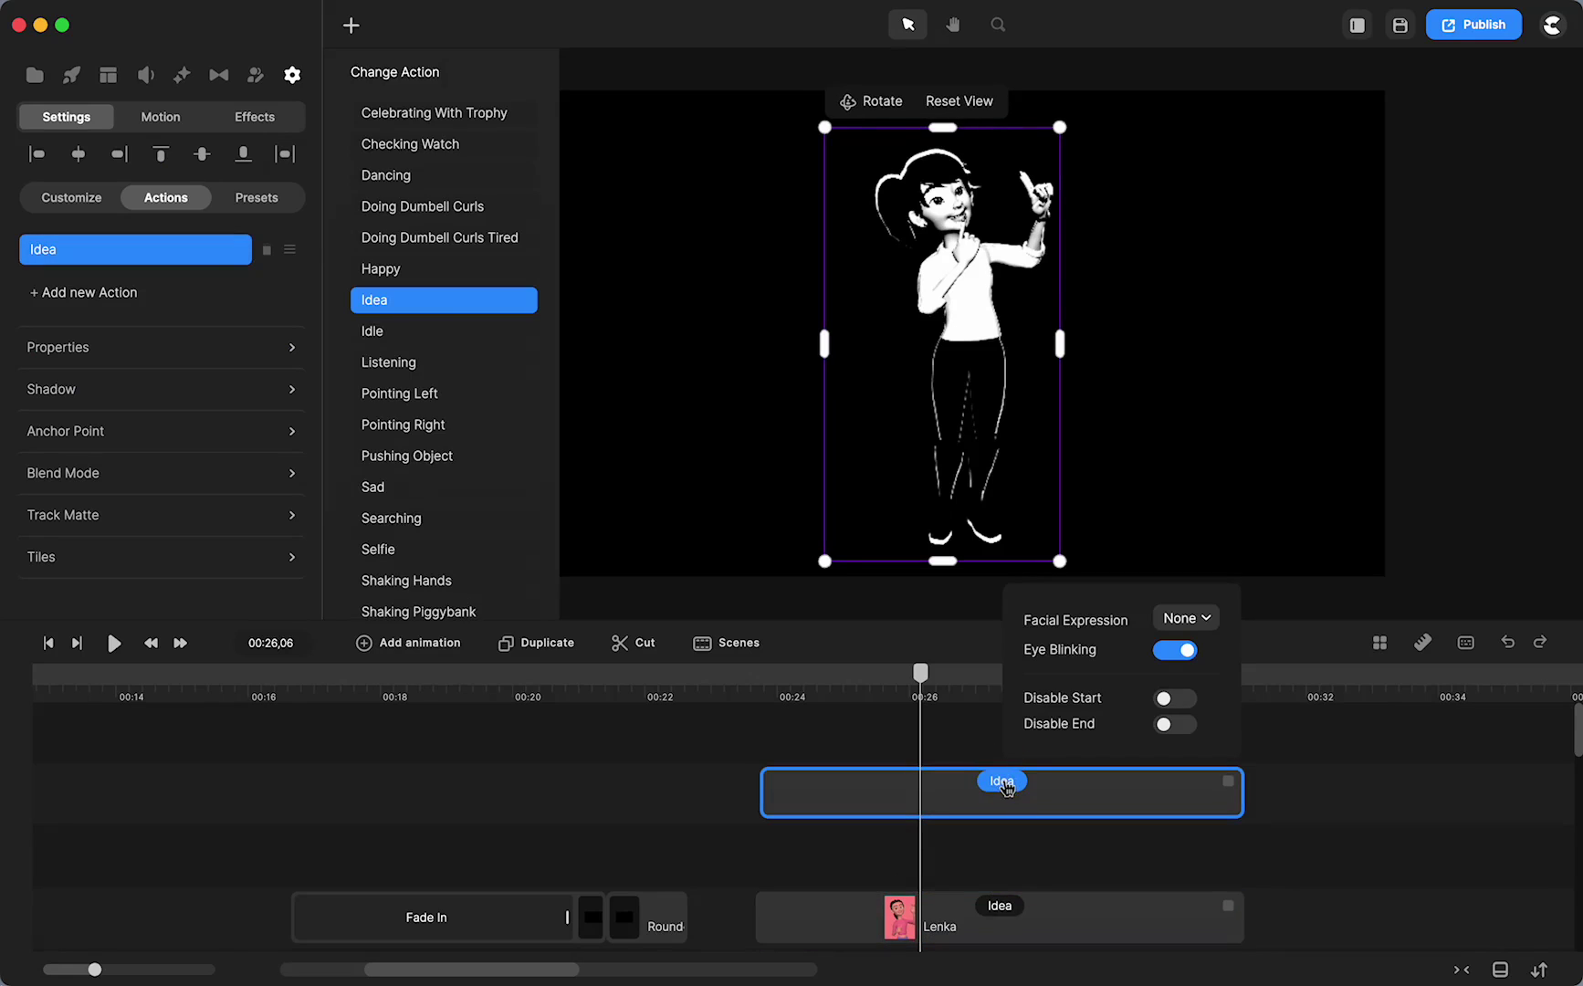
{"action": "left_click", "coordinate": [79, 294]}
{"action": "scroll", "coordinate": [378, 356], "scroll_direction": "down", "scroll_amount": 5}
{"action": "scroll", "coordinate": [430, 506], "scroll_direction": "down", "scroll_amount": 5}
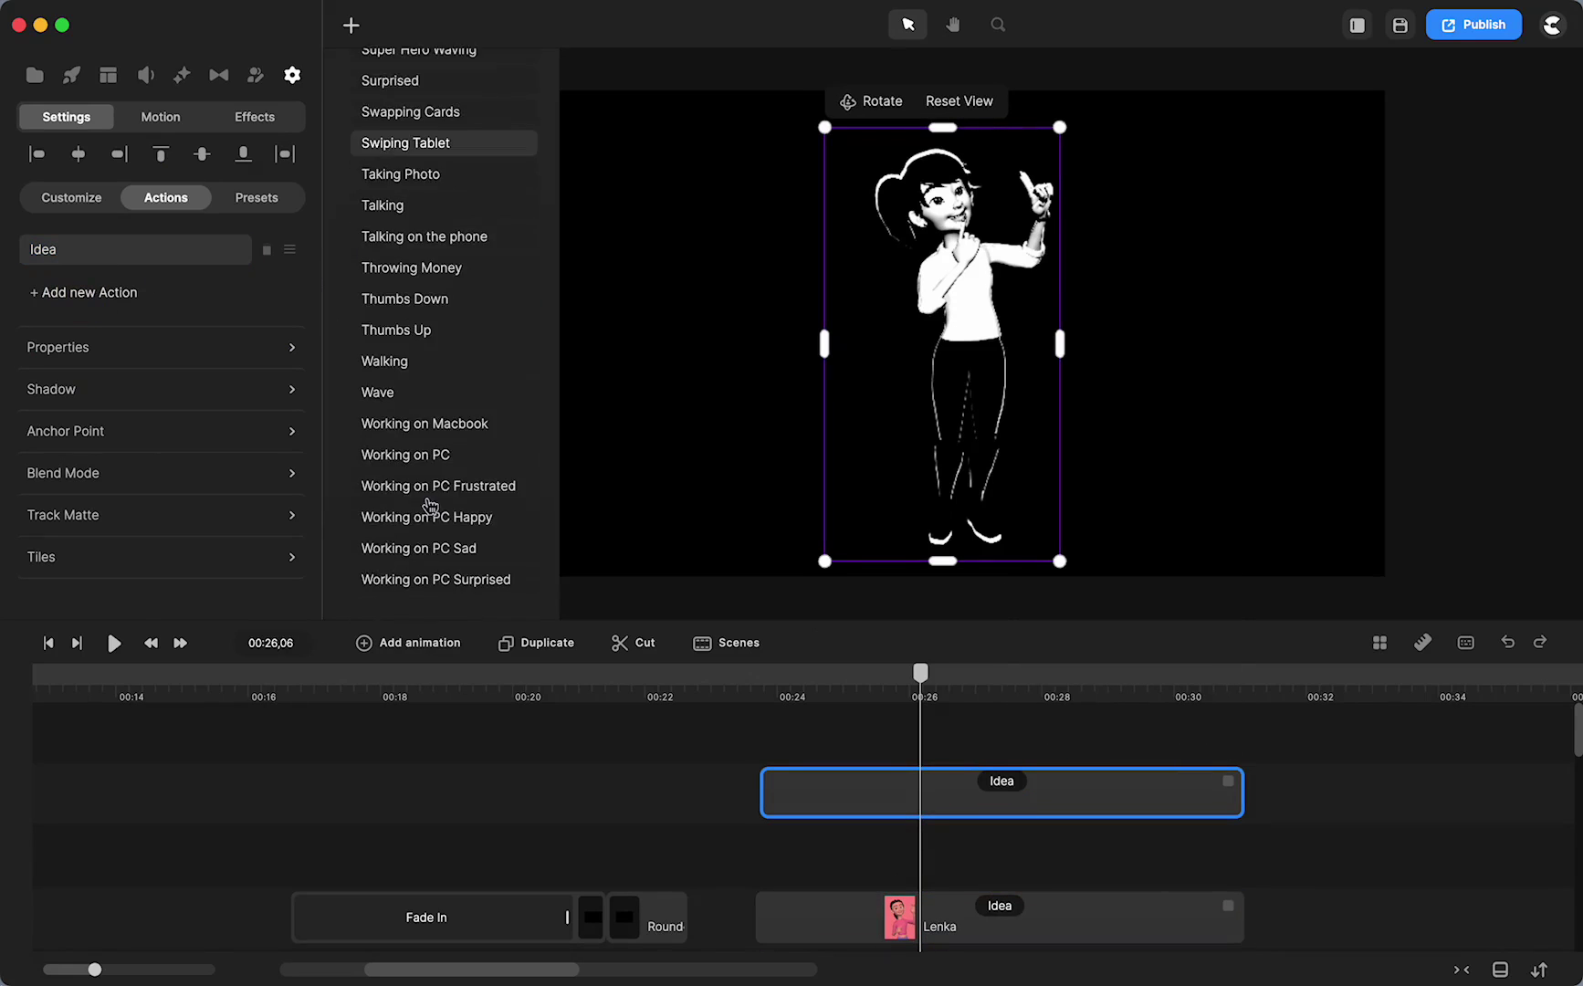
{"action": "left_click", "coordinate": [383, 365]}
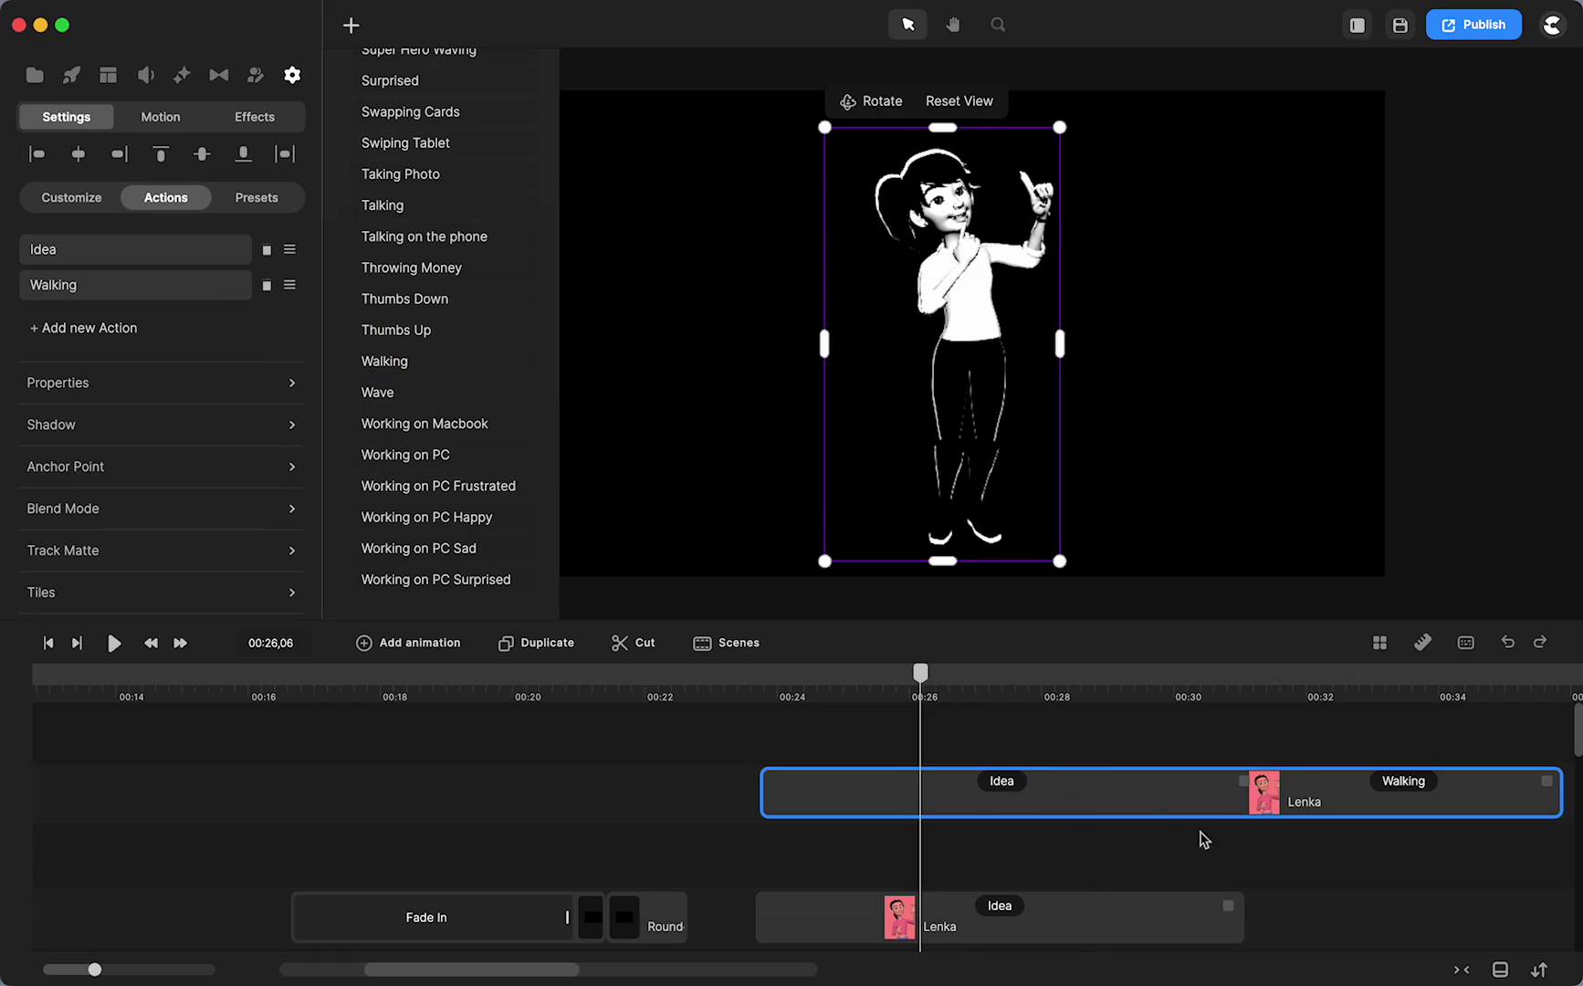
{"action": "left_click_drag", "start_coordinate": [921, 672], "coordinate": [1265, 754]}
Step: Animate Lenka's position linearly off the frame's left edge, ending just after 00:34
{"action": "left_click", "coordinate": [392, 646]}
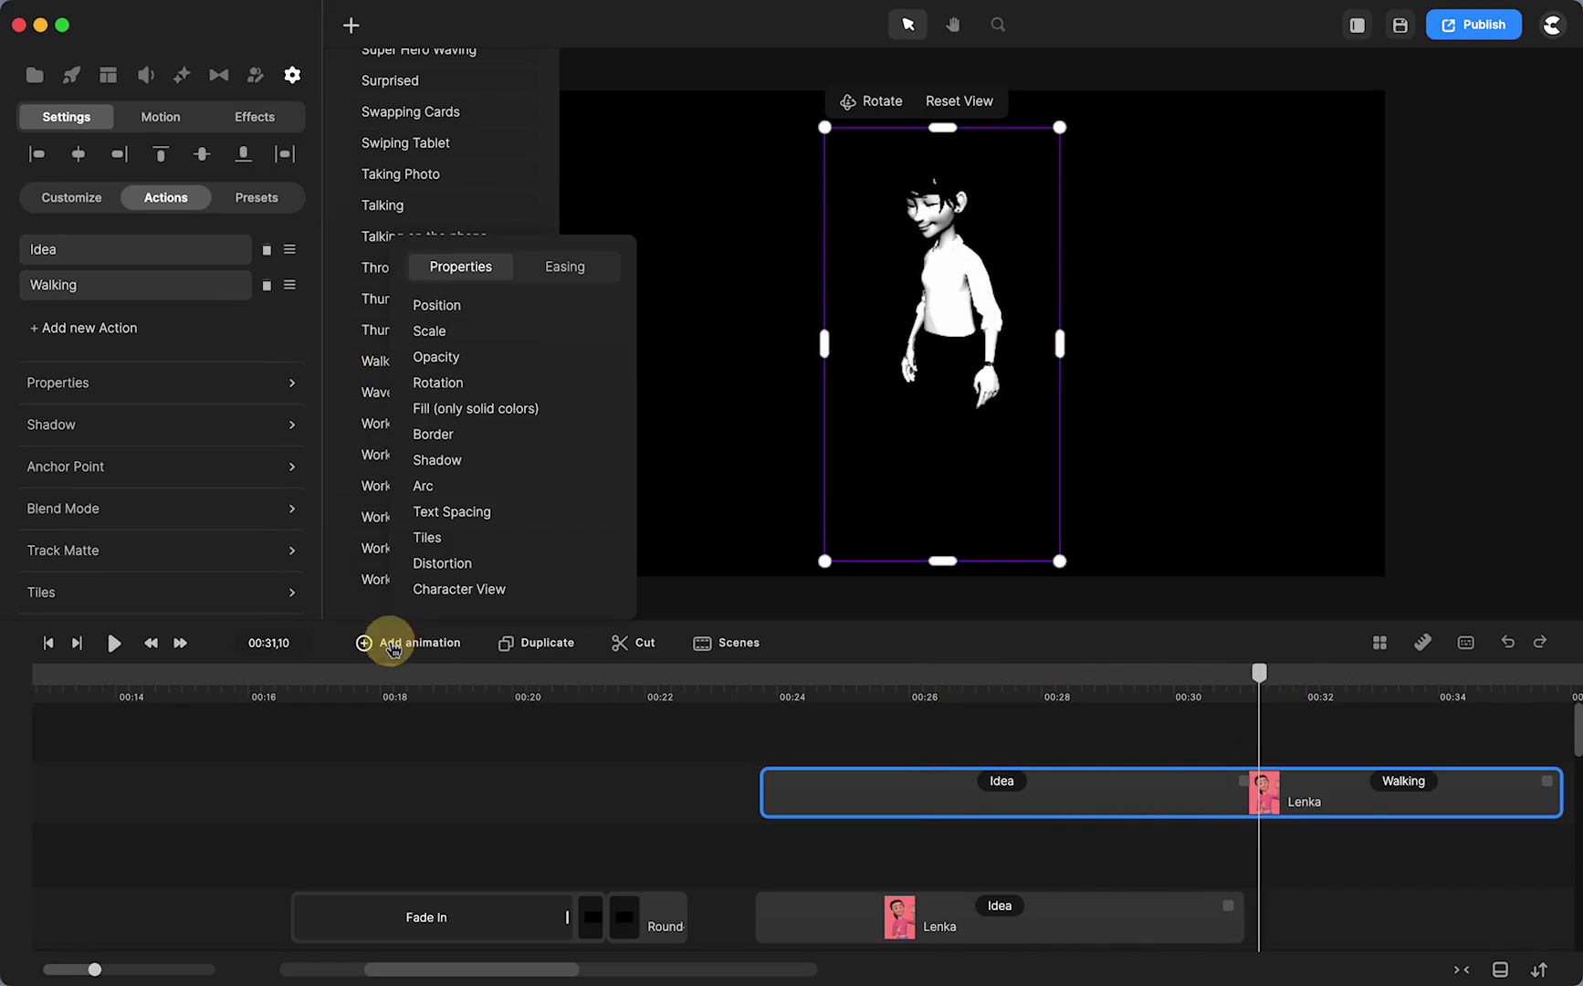
{"action": "left_click", "coordinate": [441, 304]}
{"action": "left_click", "coordinate": [560, 274]}
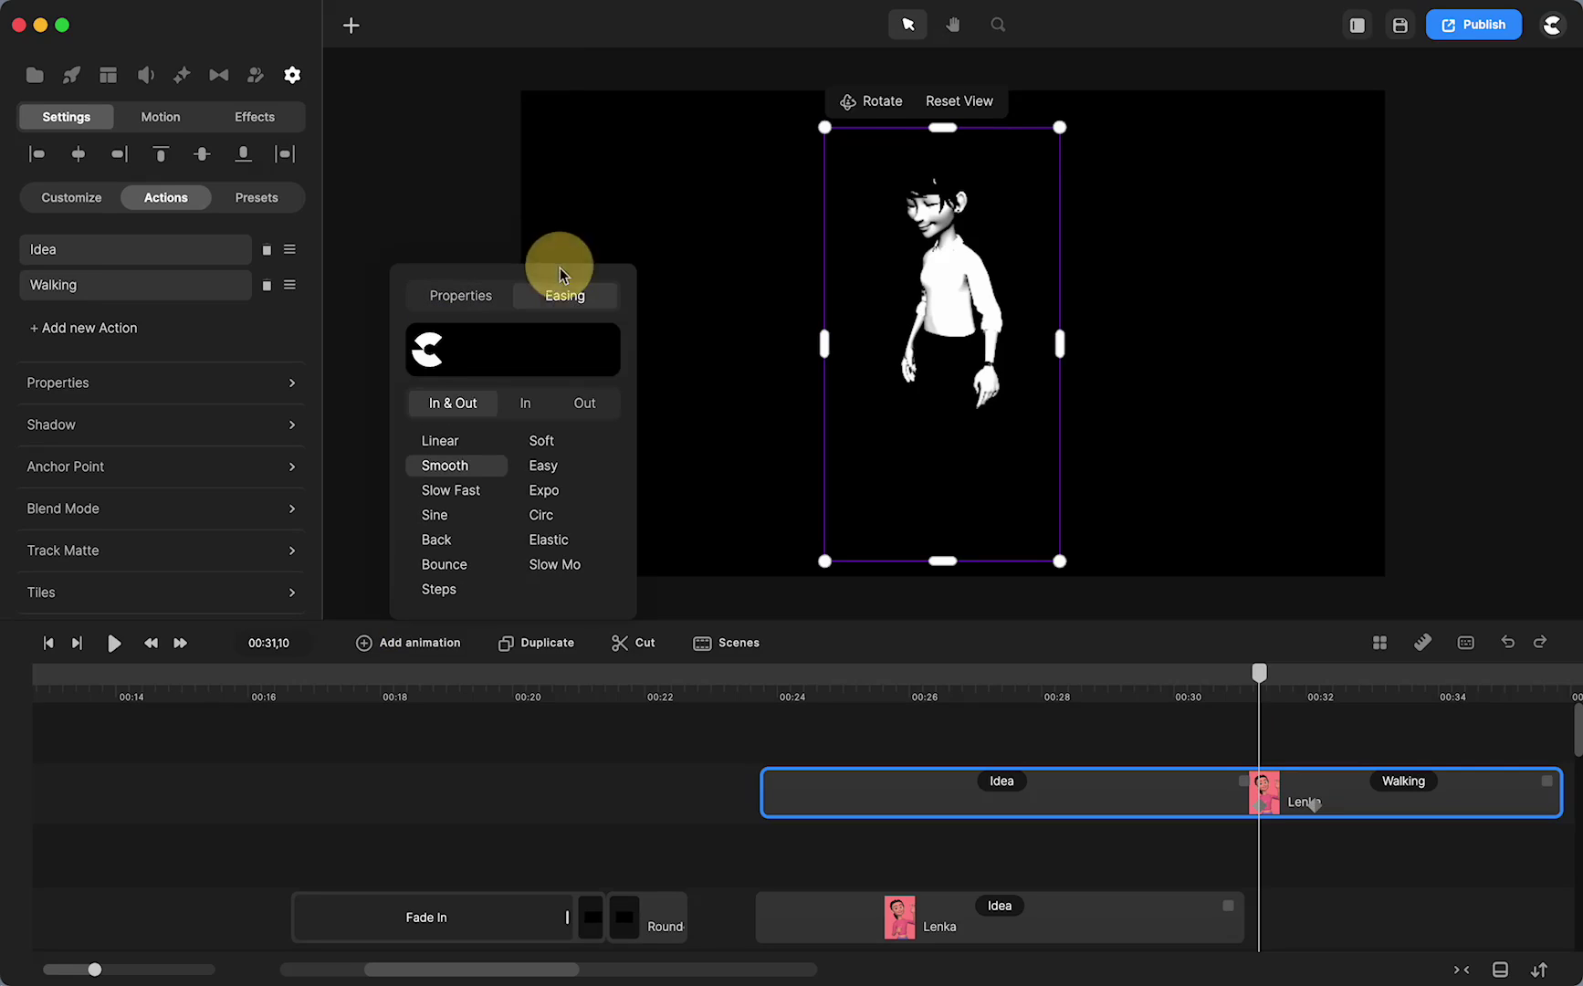
{"action": "left_click", "coordinate": [445, 442]}
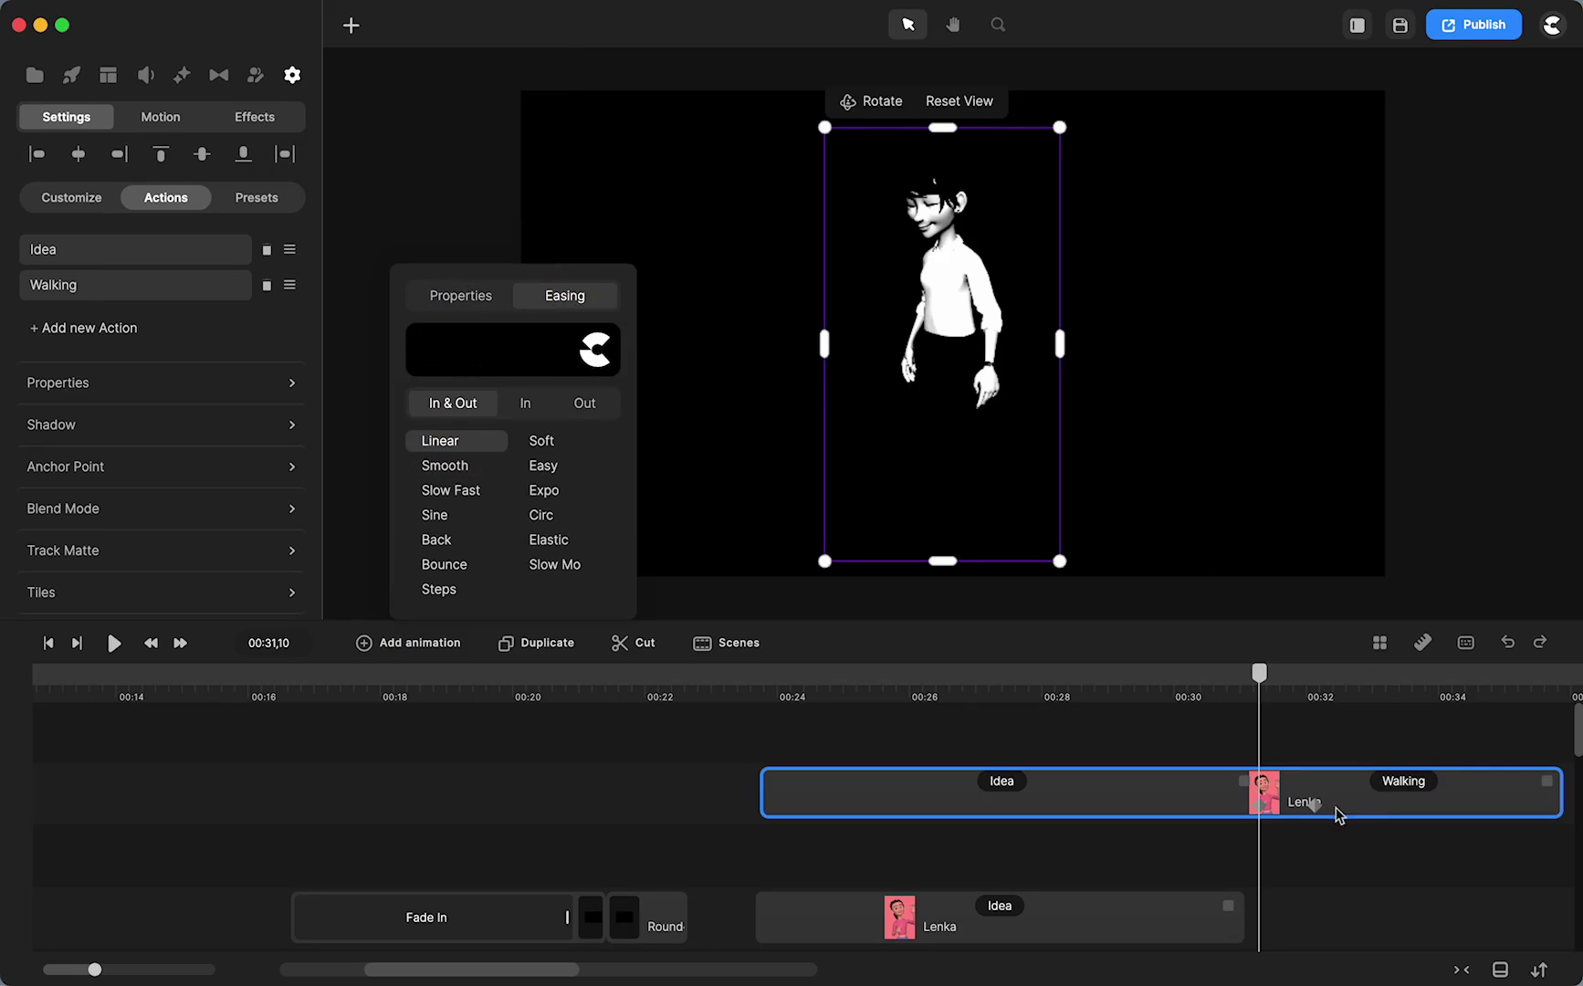
{"action": "left_click_drag", "start_coordinate": [1316, 805], "coordinate": [1456, 803]}
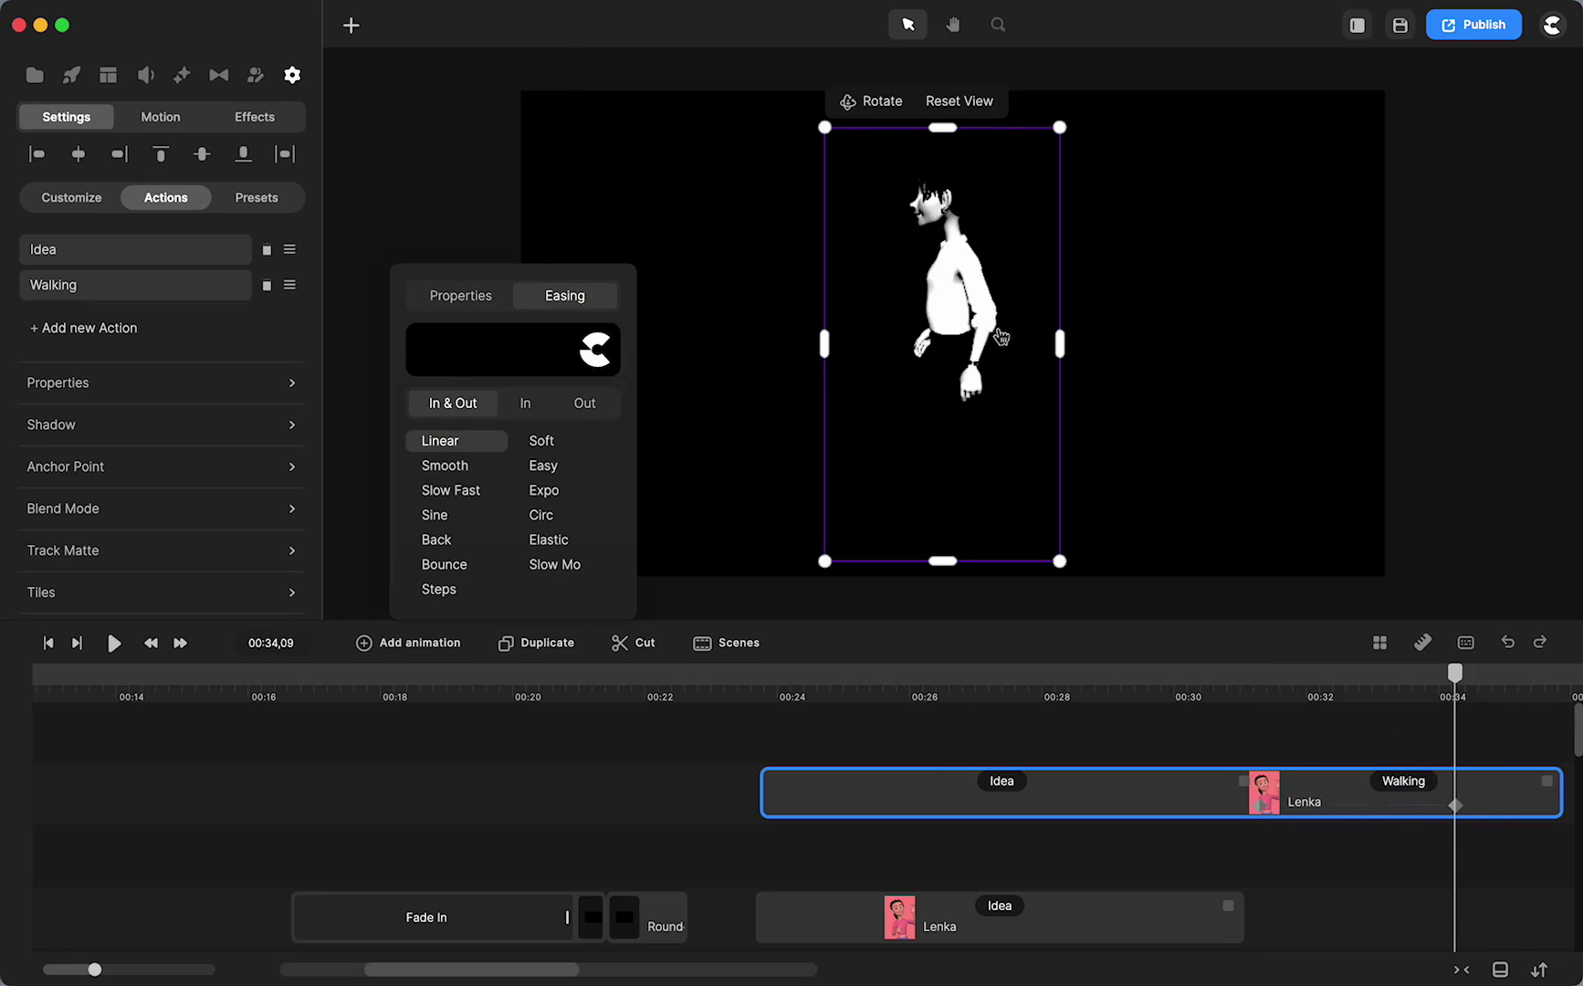
{"action": "left_click_drag", "start_coordinate": [974, 345], "coordinate": [430, 347]}
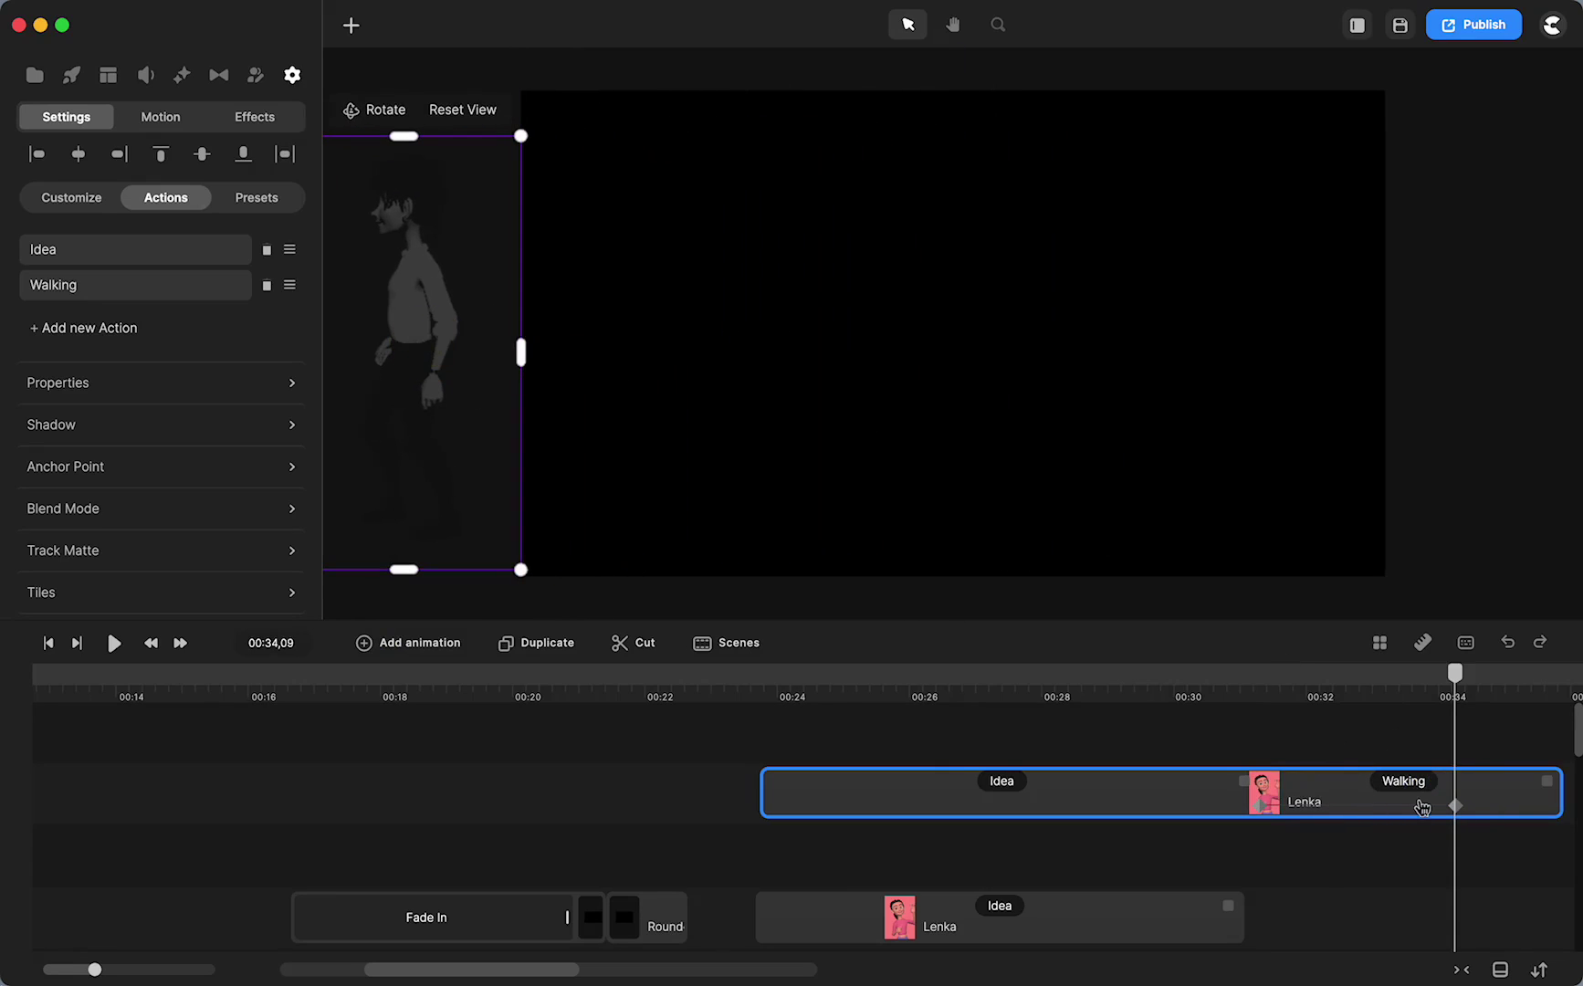
{"action": "left_click_drag", "start_coordinate": [1455, 802], "coordinate": [1505, 805]}
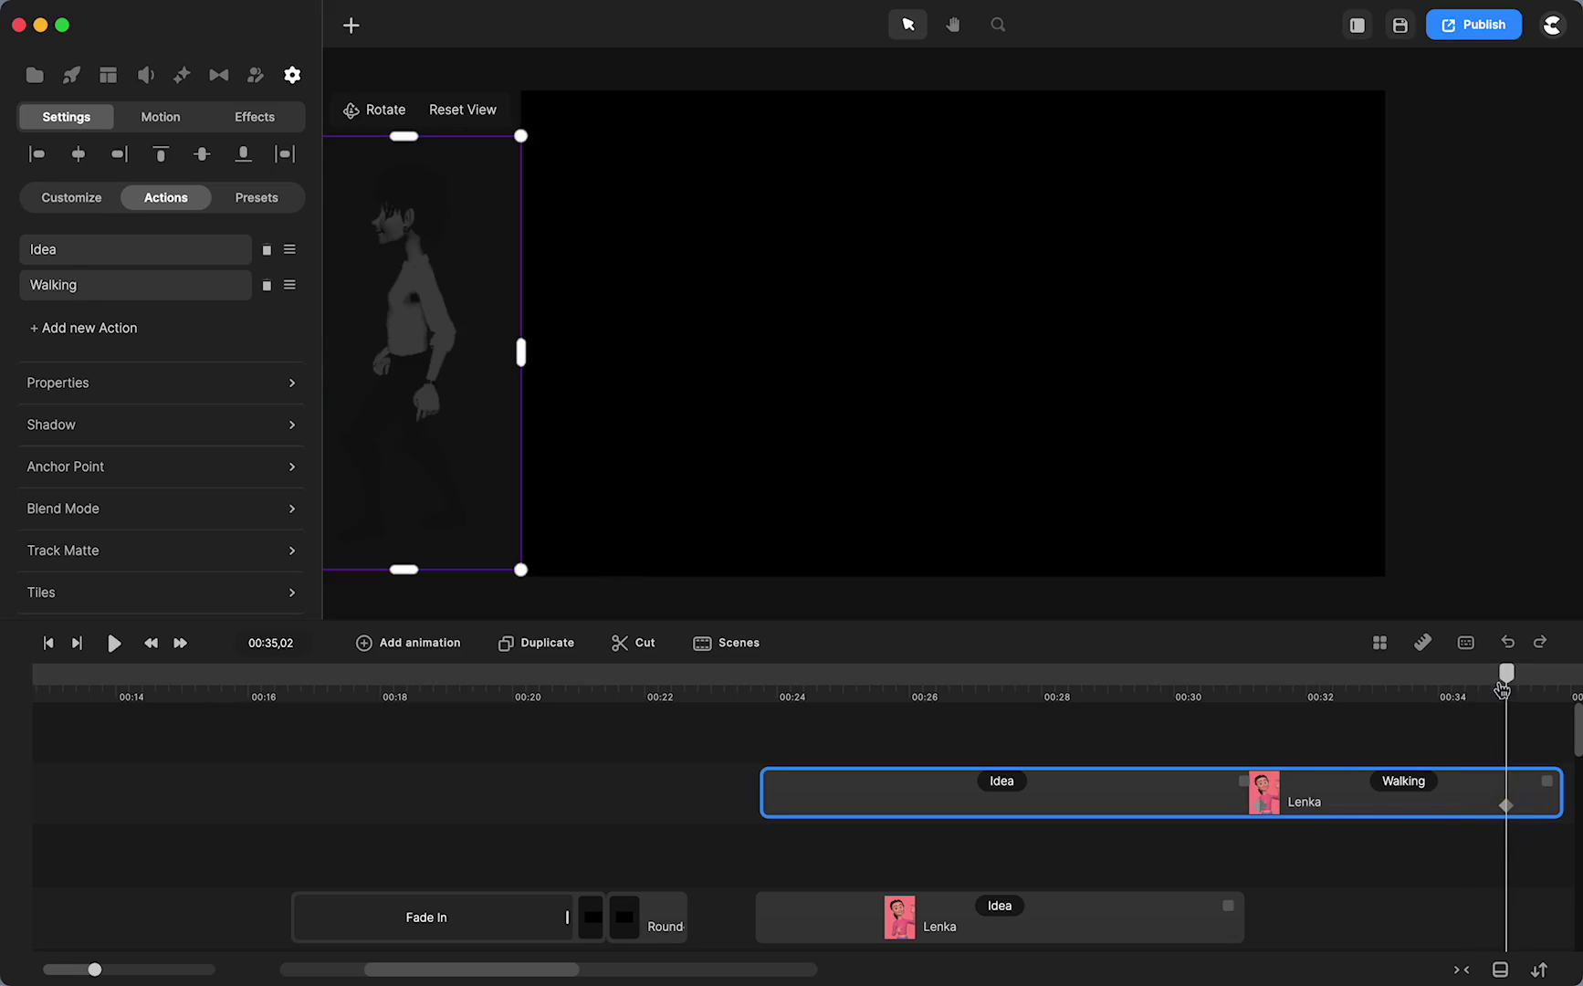
{"action": "left_click_drag", "start_coordinate": [1502, 673], "coordinate": [1203, 756]}
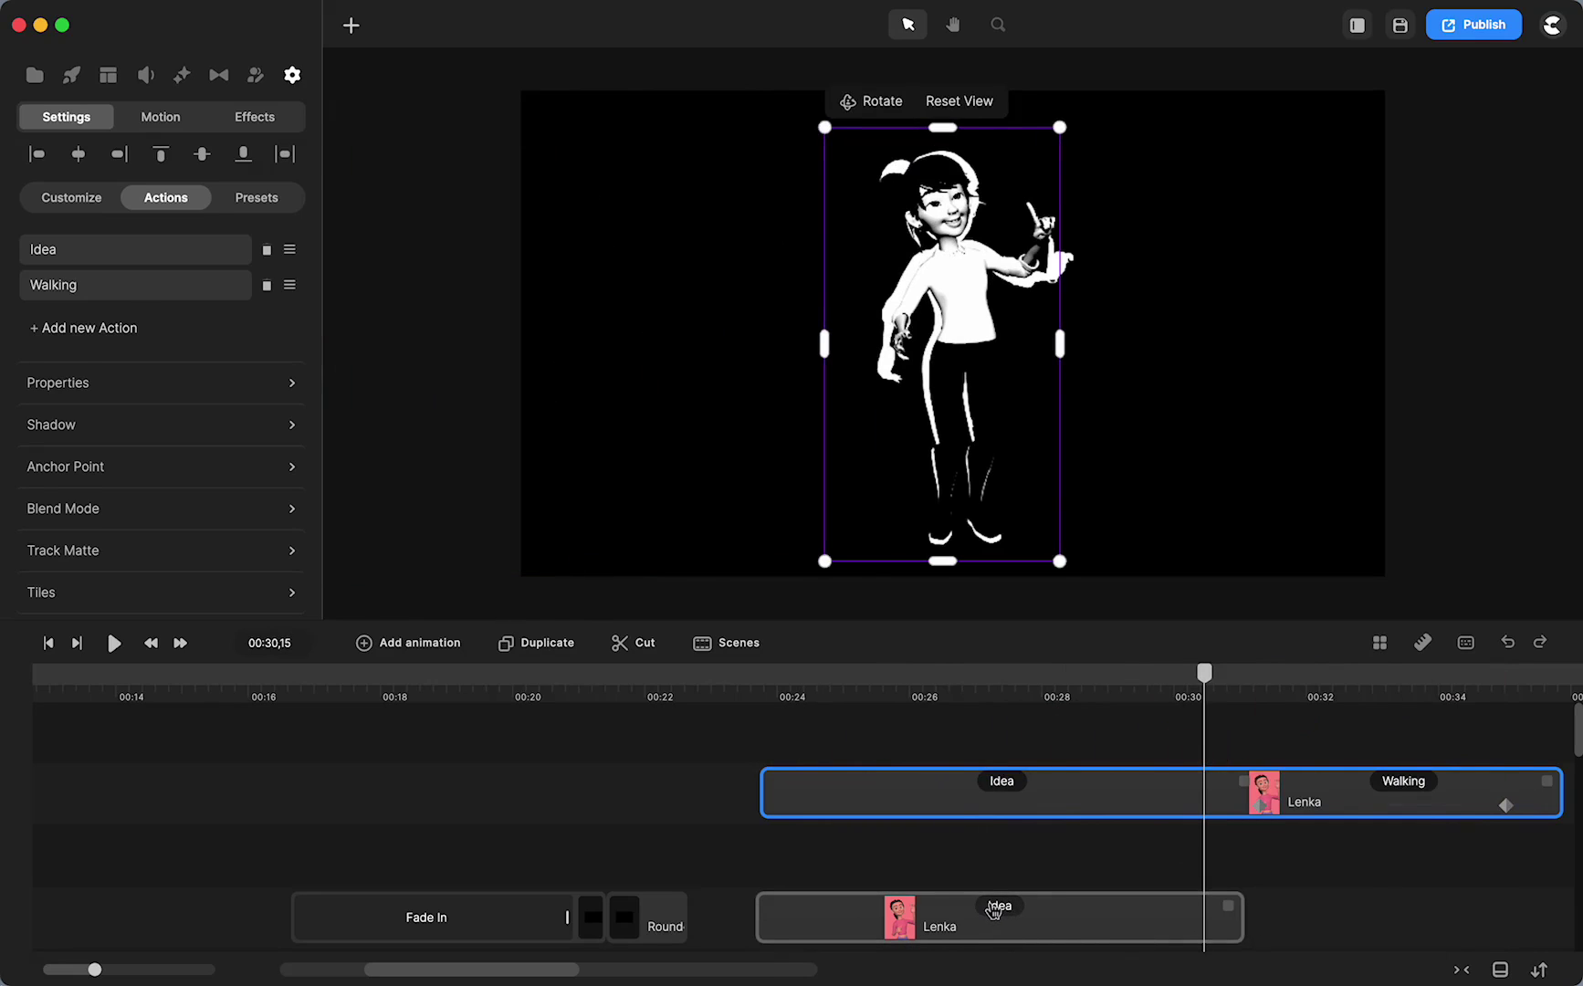
Step: Delete the leftover lower Idea character clip
{"action": "left_click", "coordinate": [995, 907]}
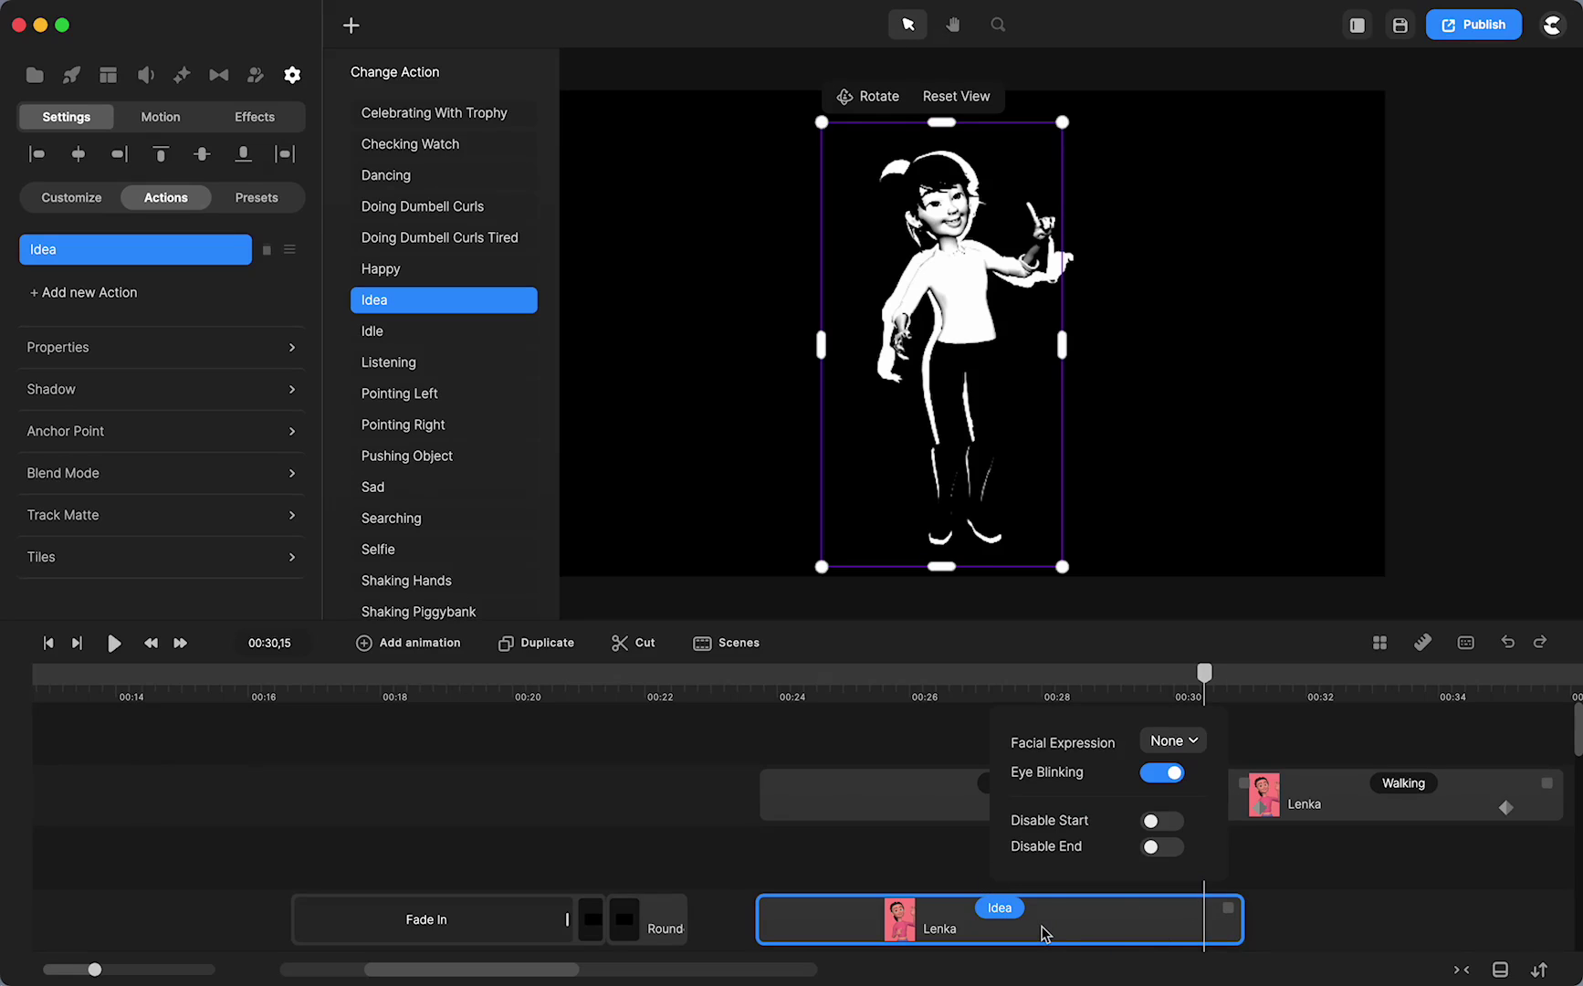
{"action": "key", "text": "Delete"}
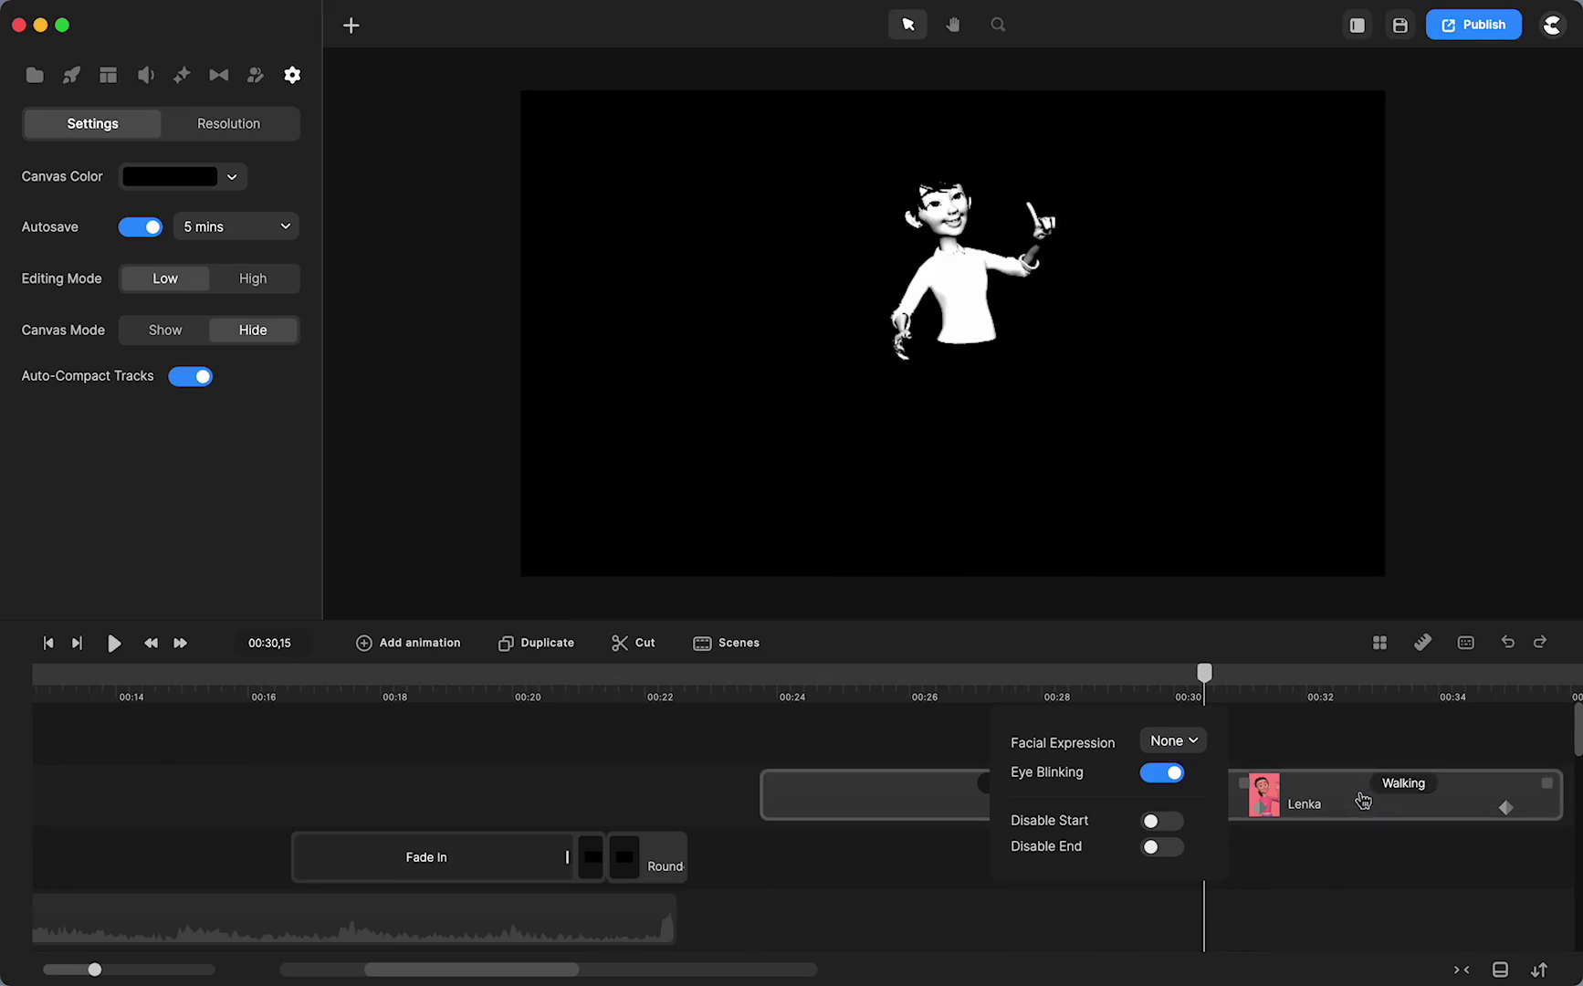
{"action": "left_click_drag", "start_coordinate": [1200, 686], "coordinate": [1132, 736]}
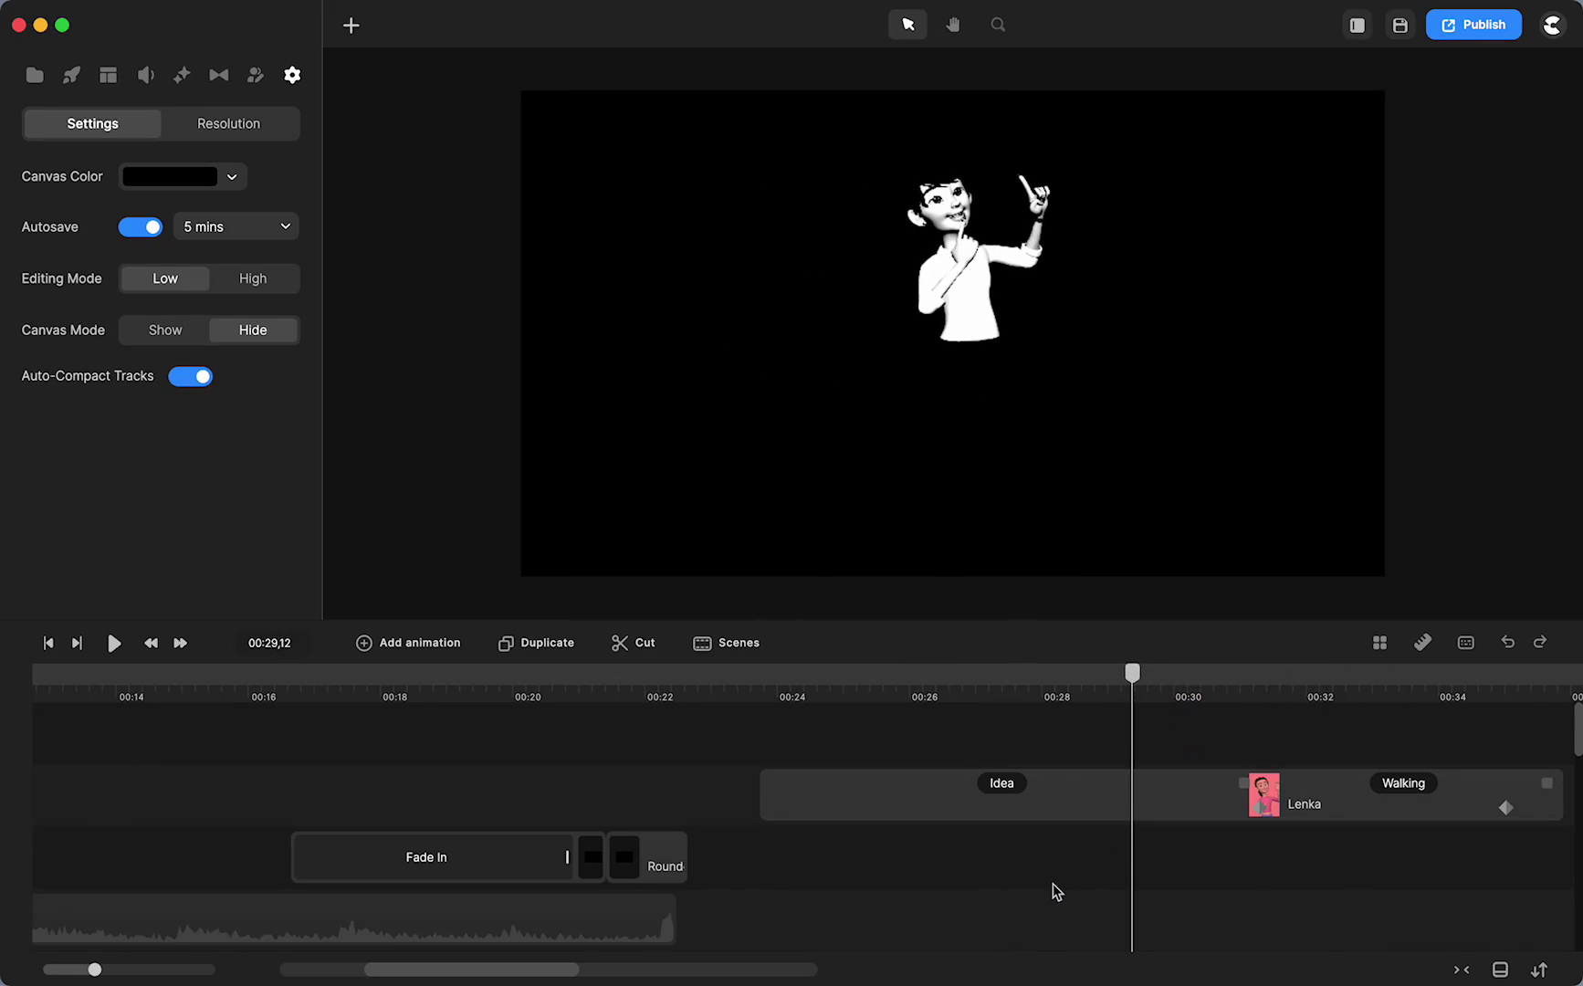
{"action": "left_click", "coordinate": [1053, 885]}
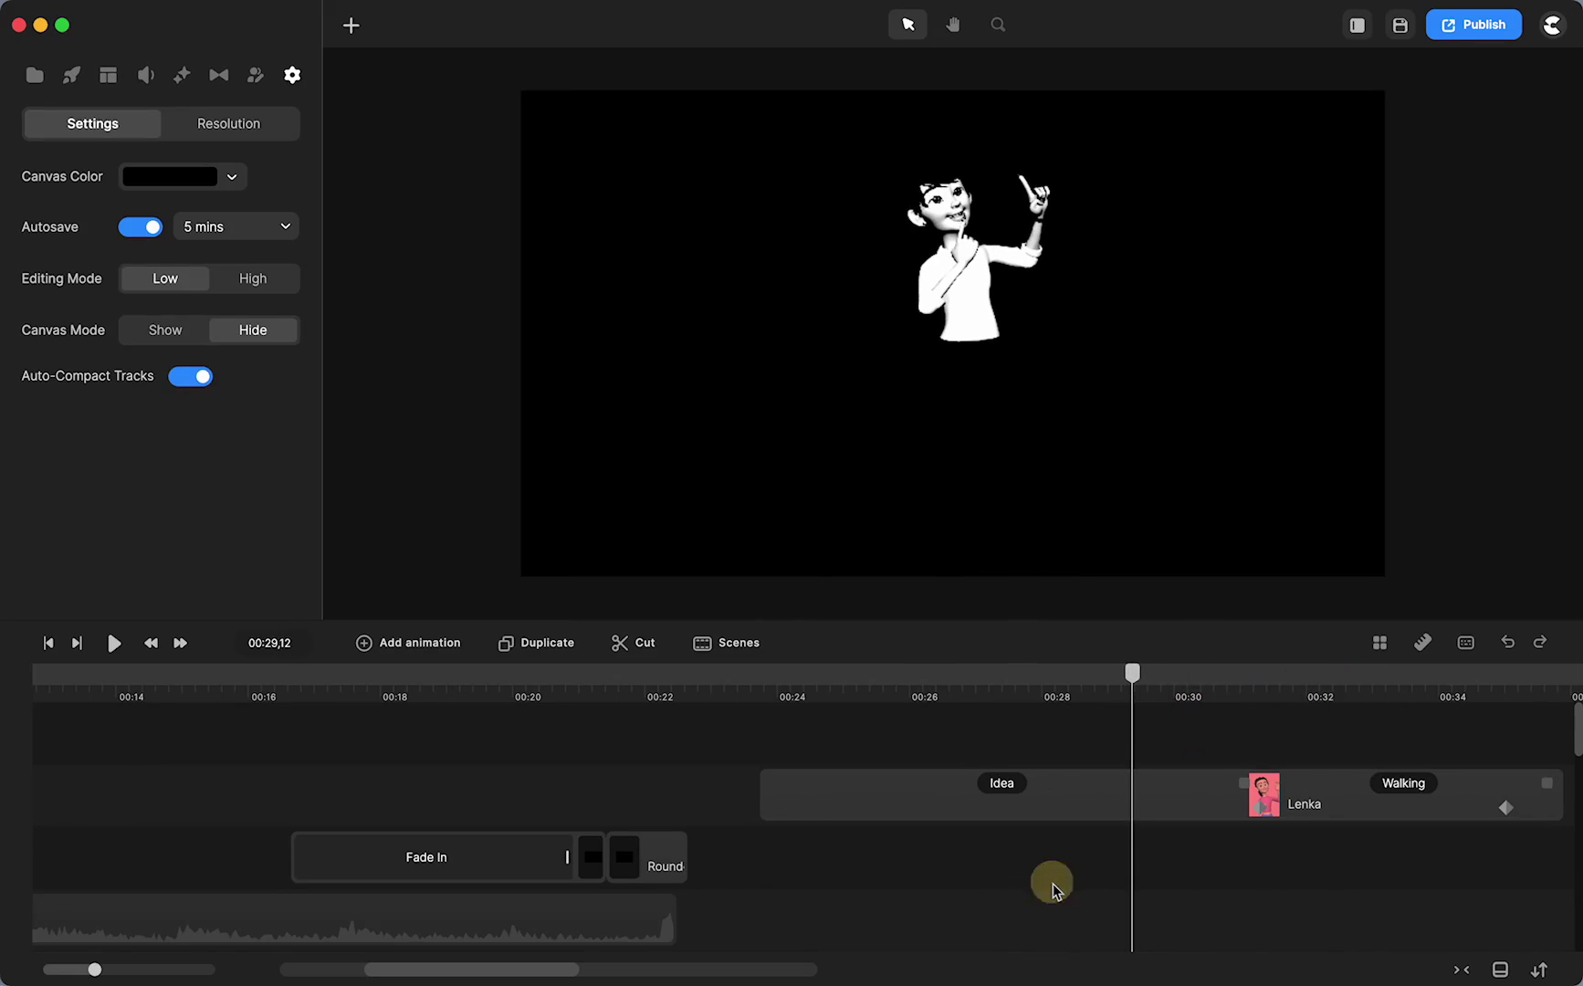
Step: Duplicate the Idea-and-Walking clip and give the copy a white Color Fill
{"action": "left_click", "coordinate": [1535, 815]}
{"action": "key", "text": "super+d"}
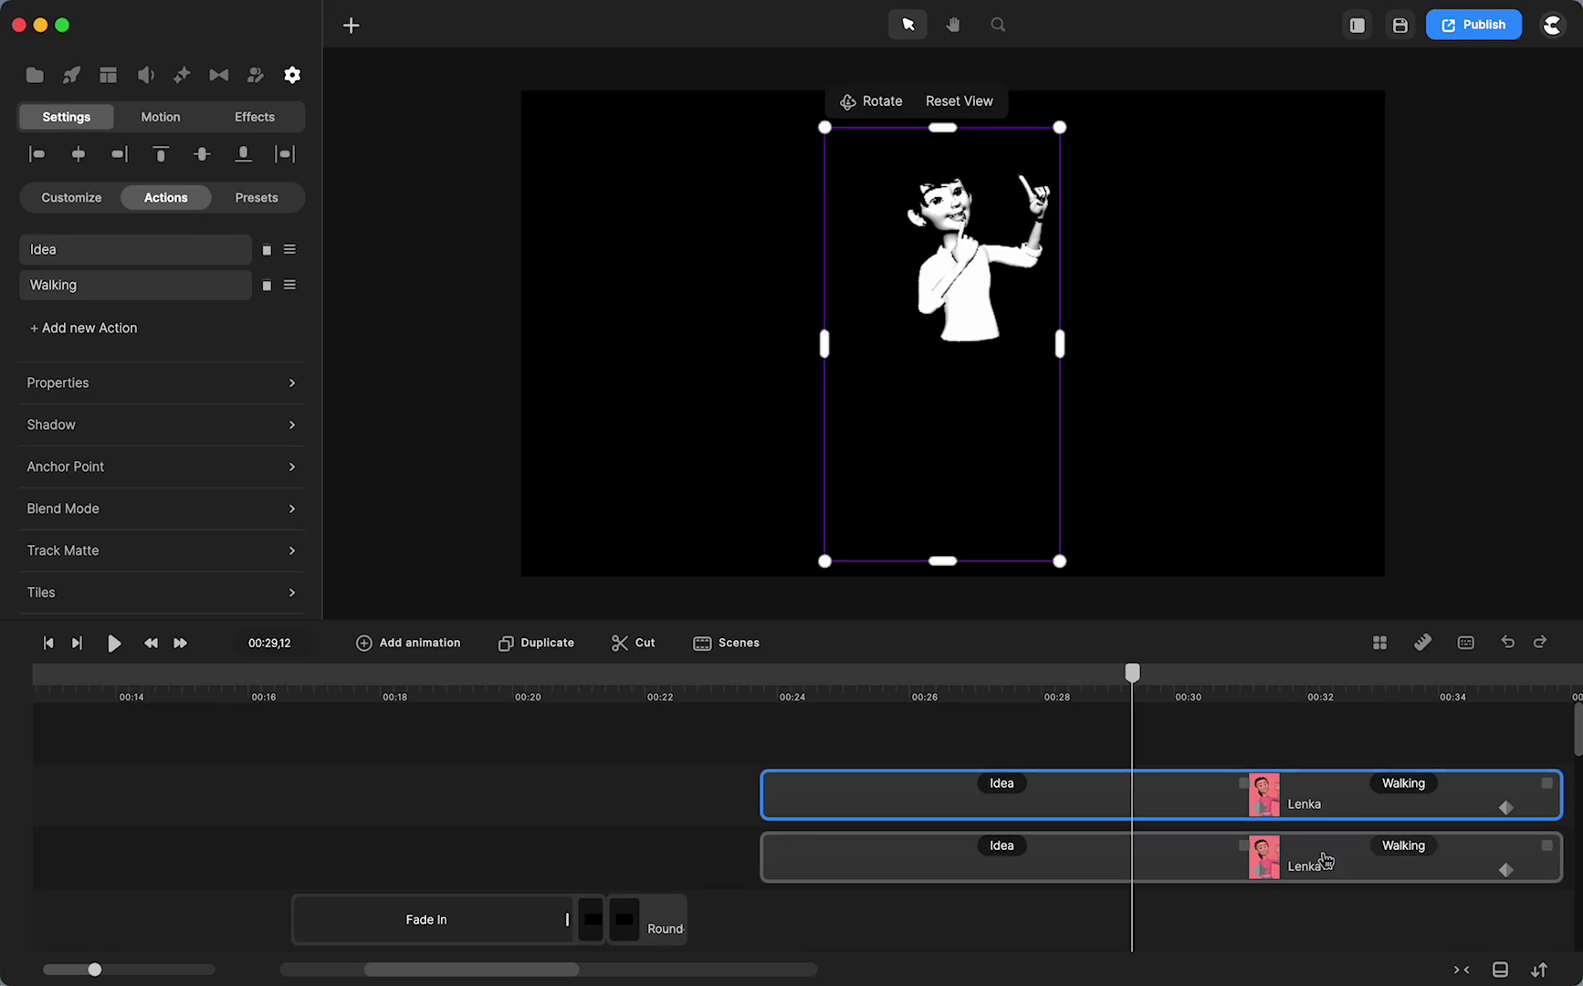
{"action": "left_click", "coordinate": [848, 867]}
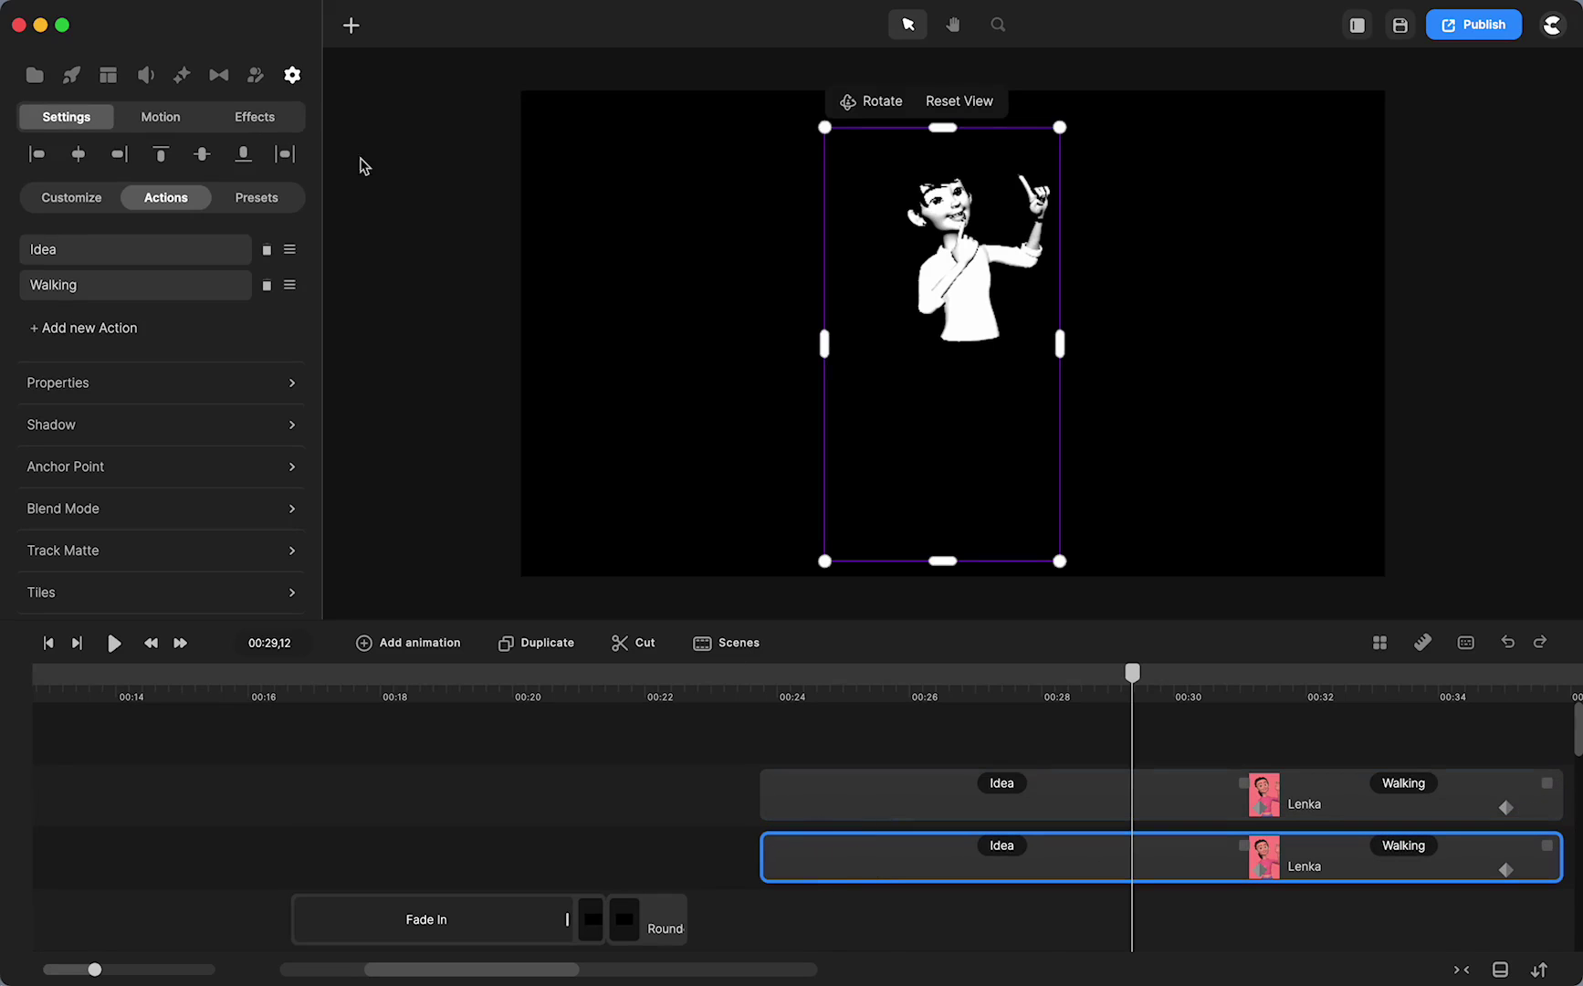
{"action": "left_click", "coordinate": [182, 75]}
{"action": "scroll", "coordinate": [278, 434], "scroll_direction": "down", "scroll_amount": 5}
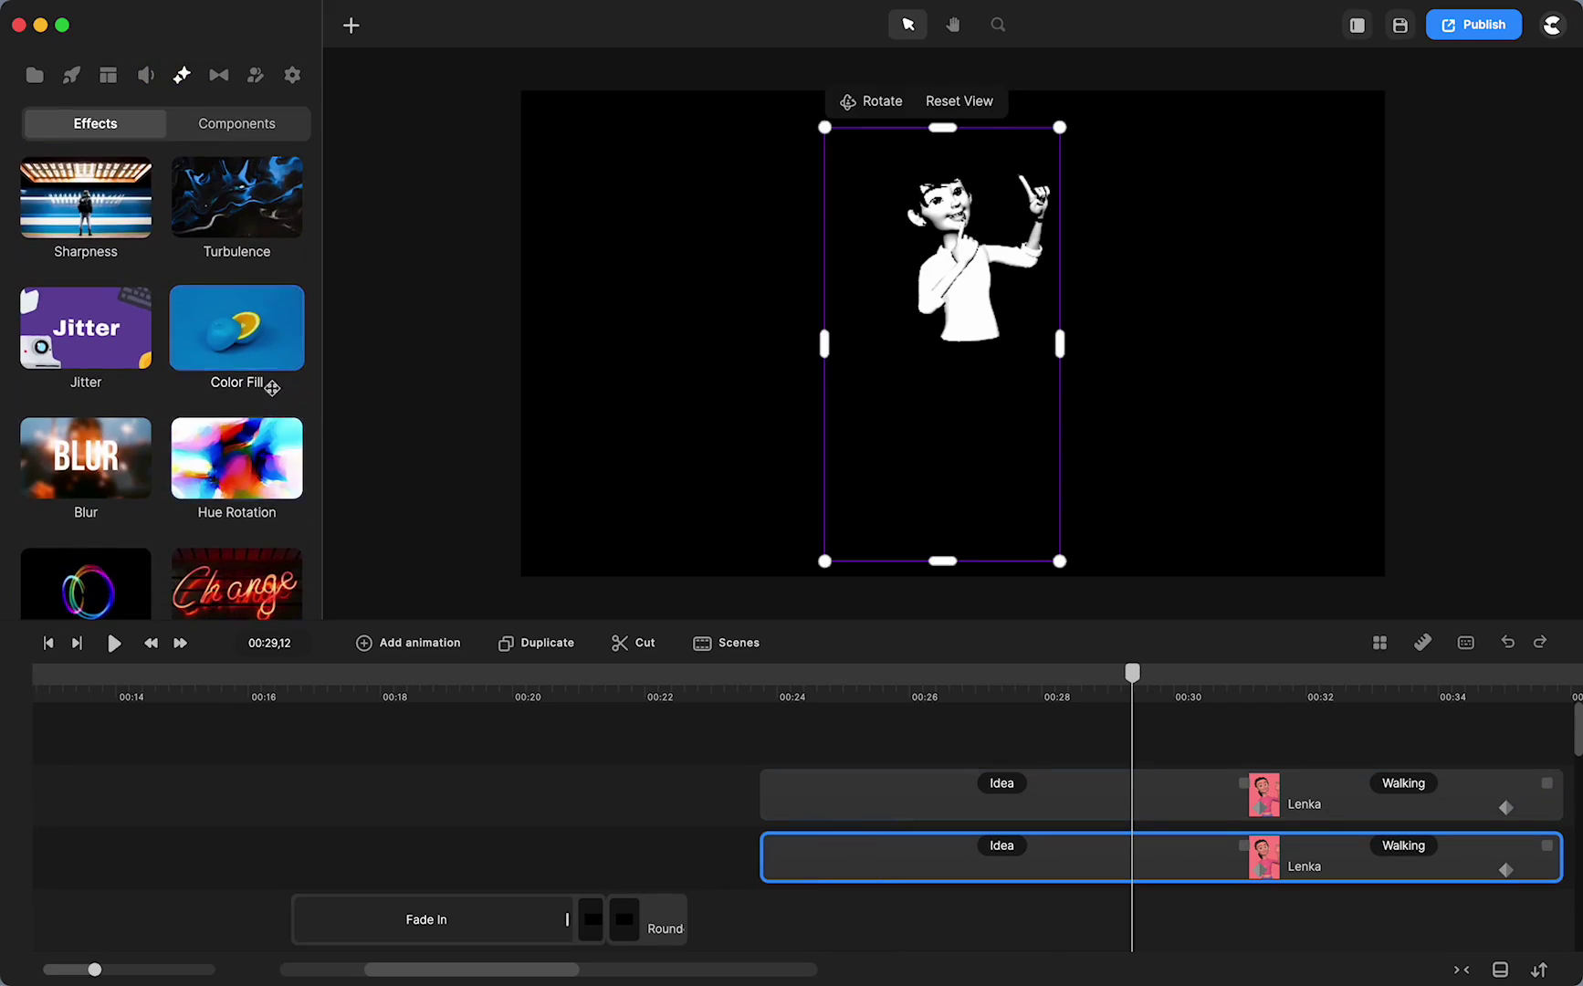
{"action": "left_click_drag", "start_coordinate": [265, 352], "coordinate": [916, 867]}
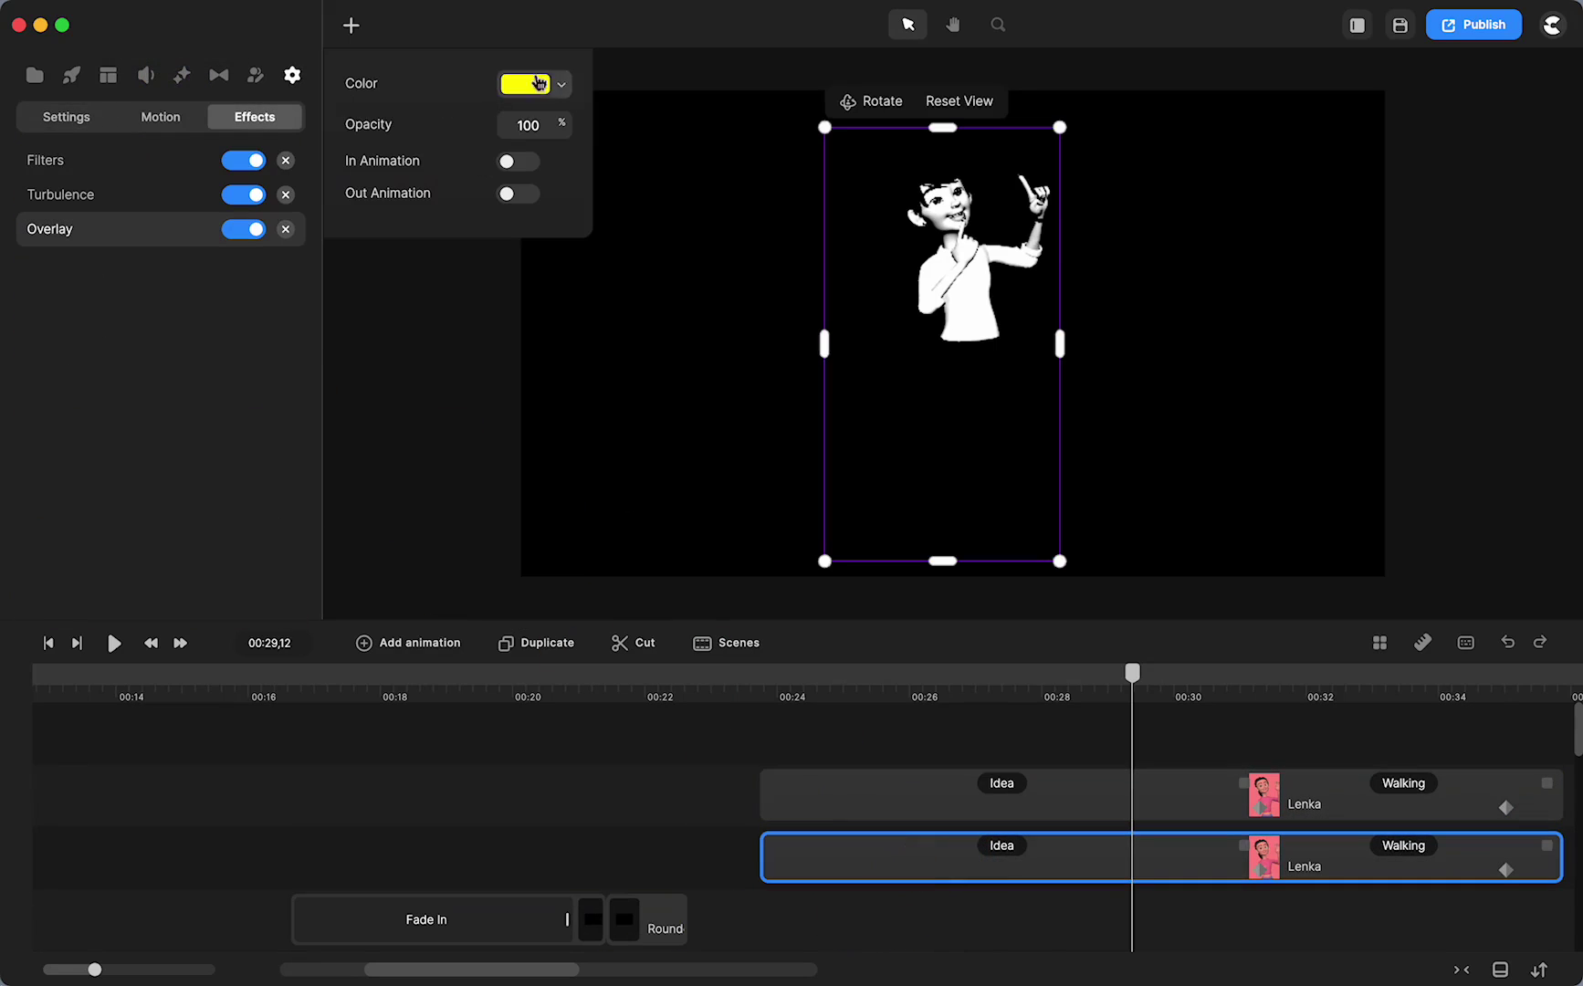
{"action": "left_click", "coordinate": [556, 88]}
{"action": "left_click", "coordinate": [766, 412]}
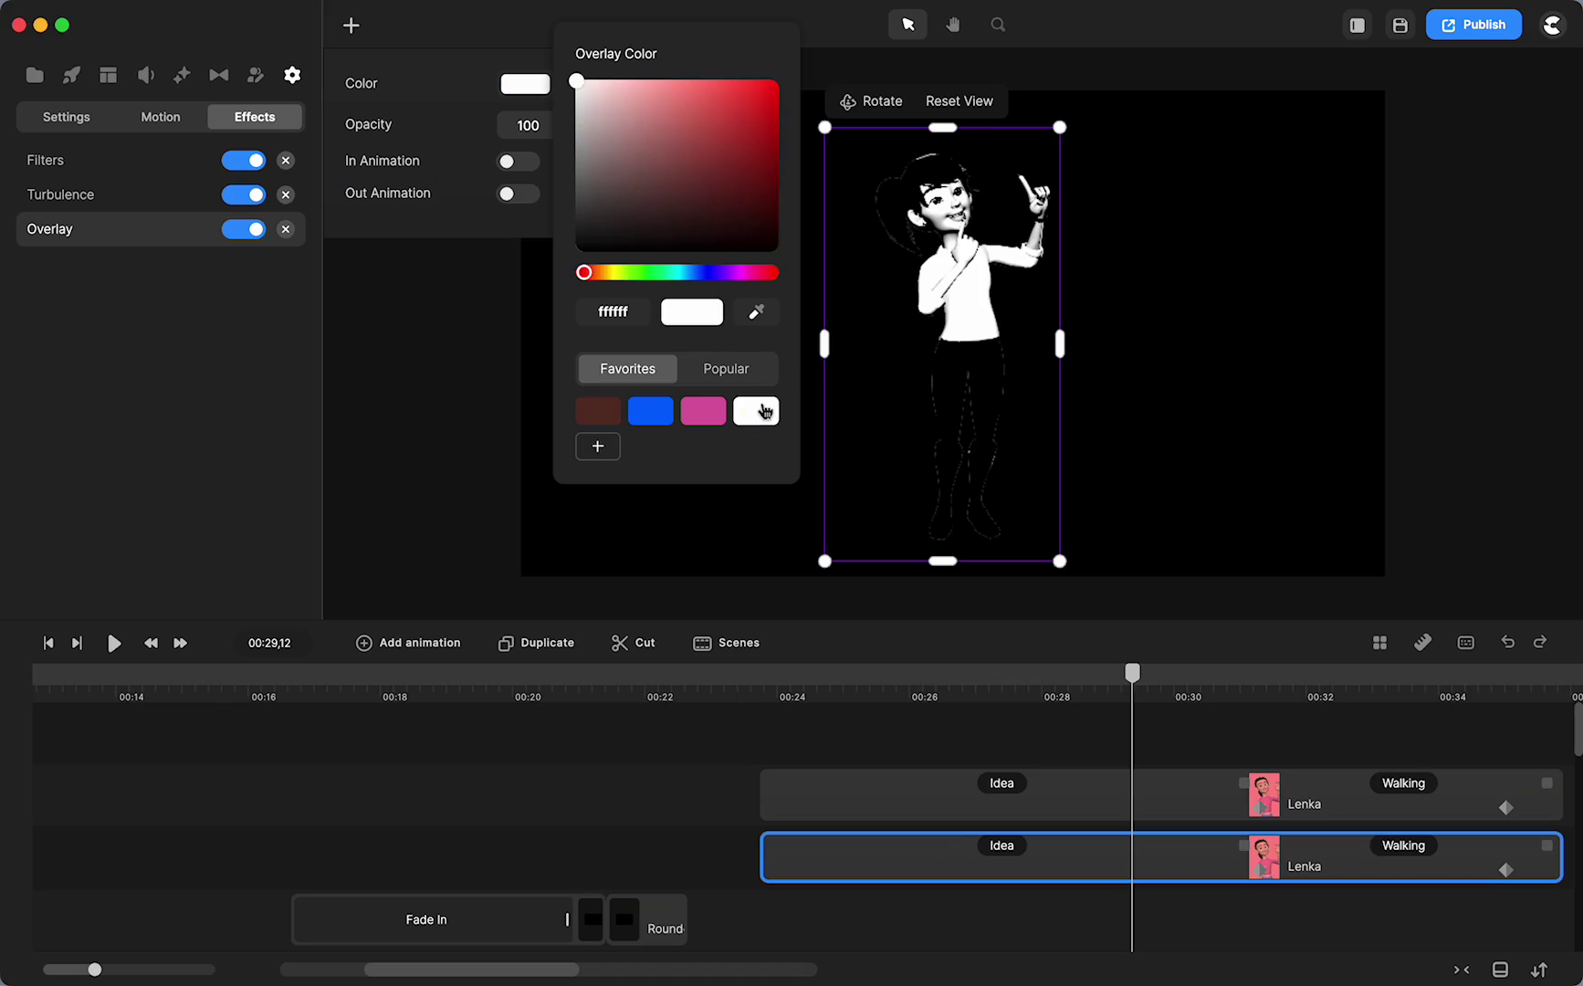
Step: Scale the white copy to 180% so it forms an outline, then check it on the timeline
{"action": "left_click", "coordinate": [66, 117]}
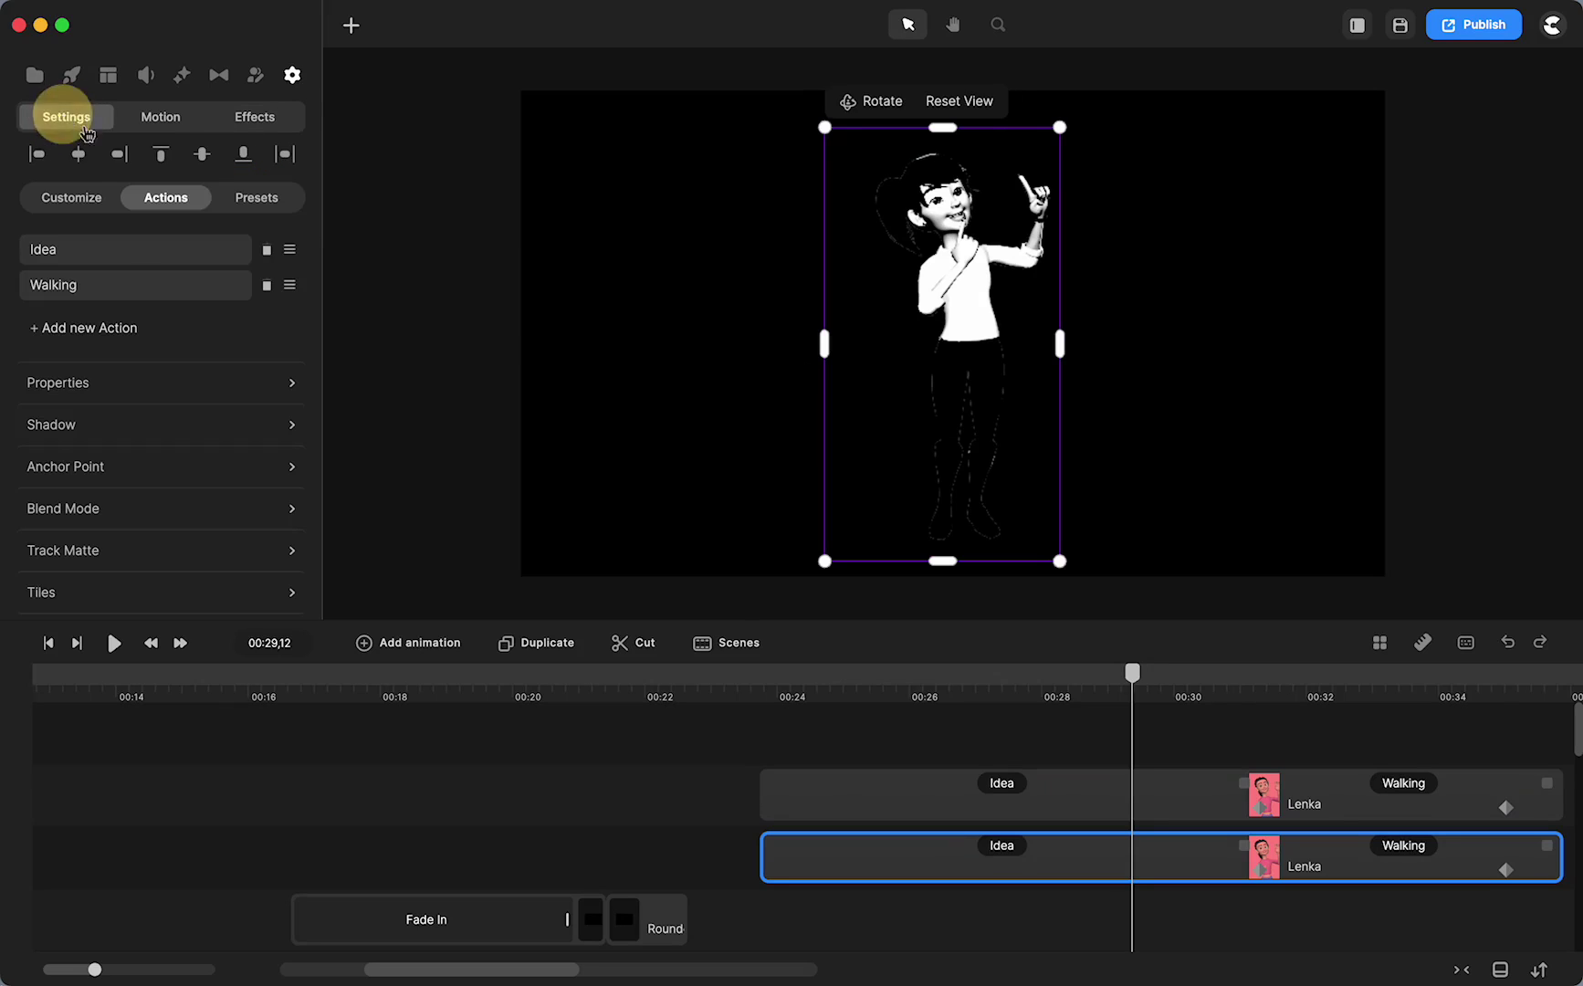
{"action": "left_click", "coordinate": [195, 382]}
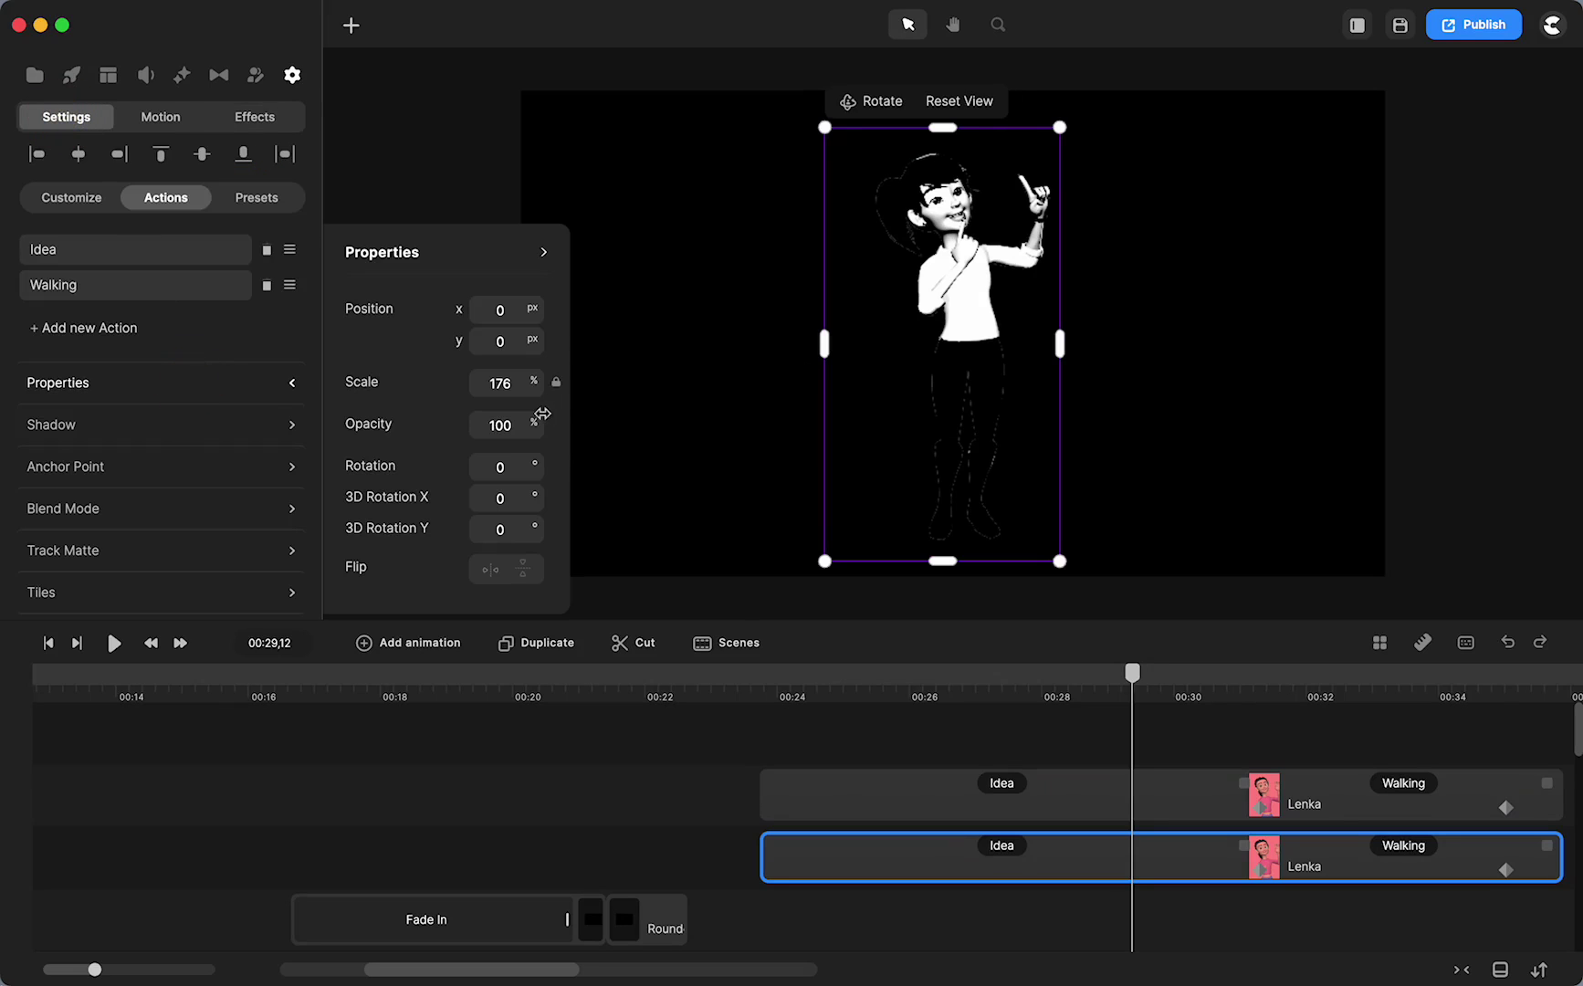
{"action": "left_click_drag", "start_coordinate": [513, 382], "coordinate": [499, 382]}
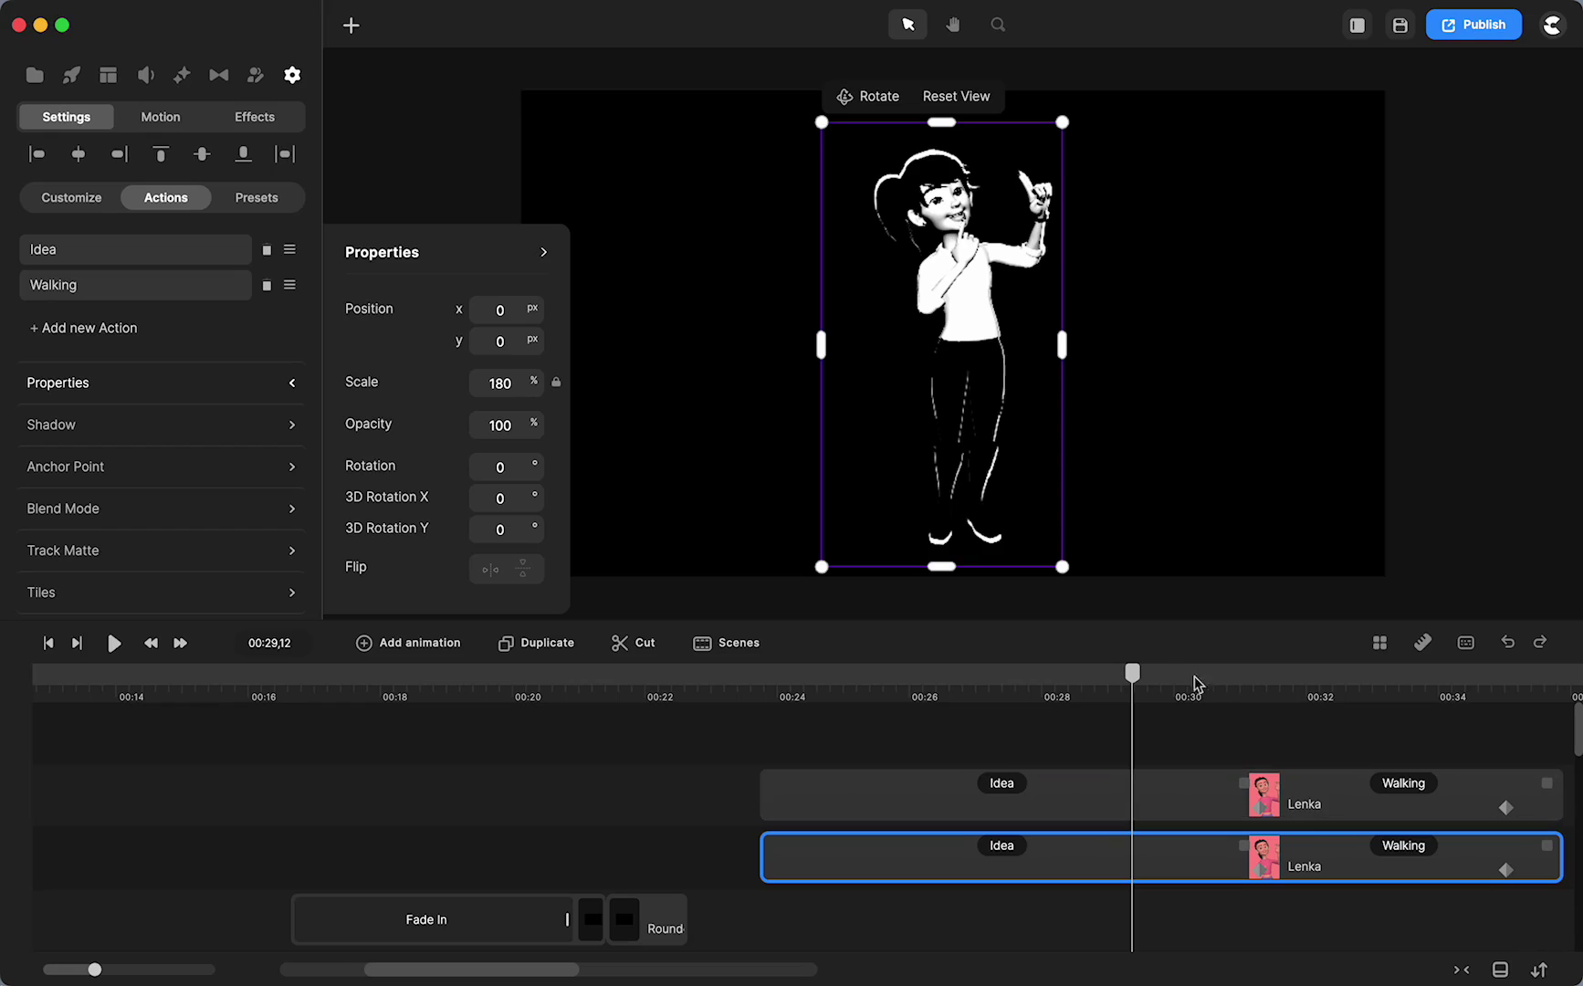
{"action": "left_click_drag", "start_coordinate": [1132, 683], "coordinate": [1051, 754]}
{"action": "scroll", "coordinate": [861, 849], "scroll_direction": "right", "scroll_amount": 5}
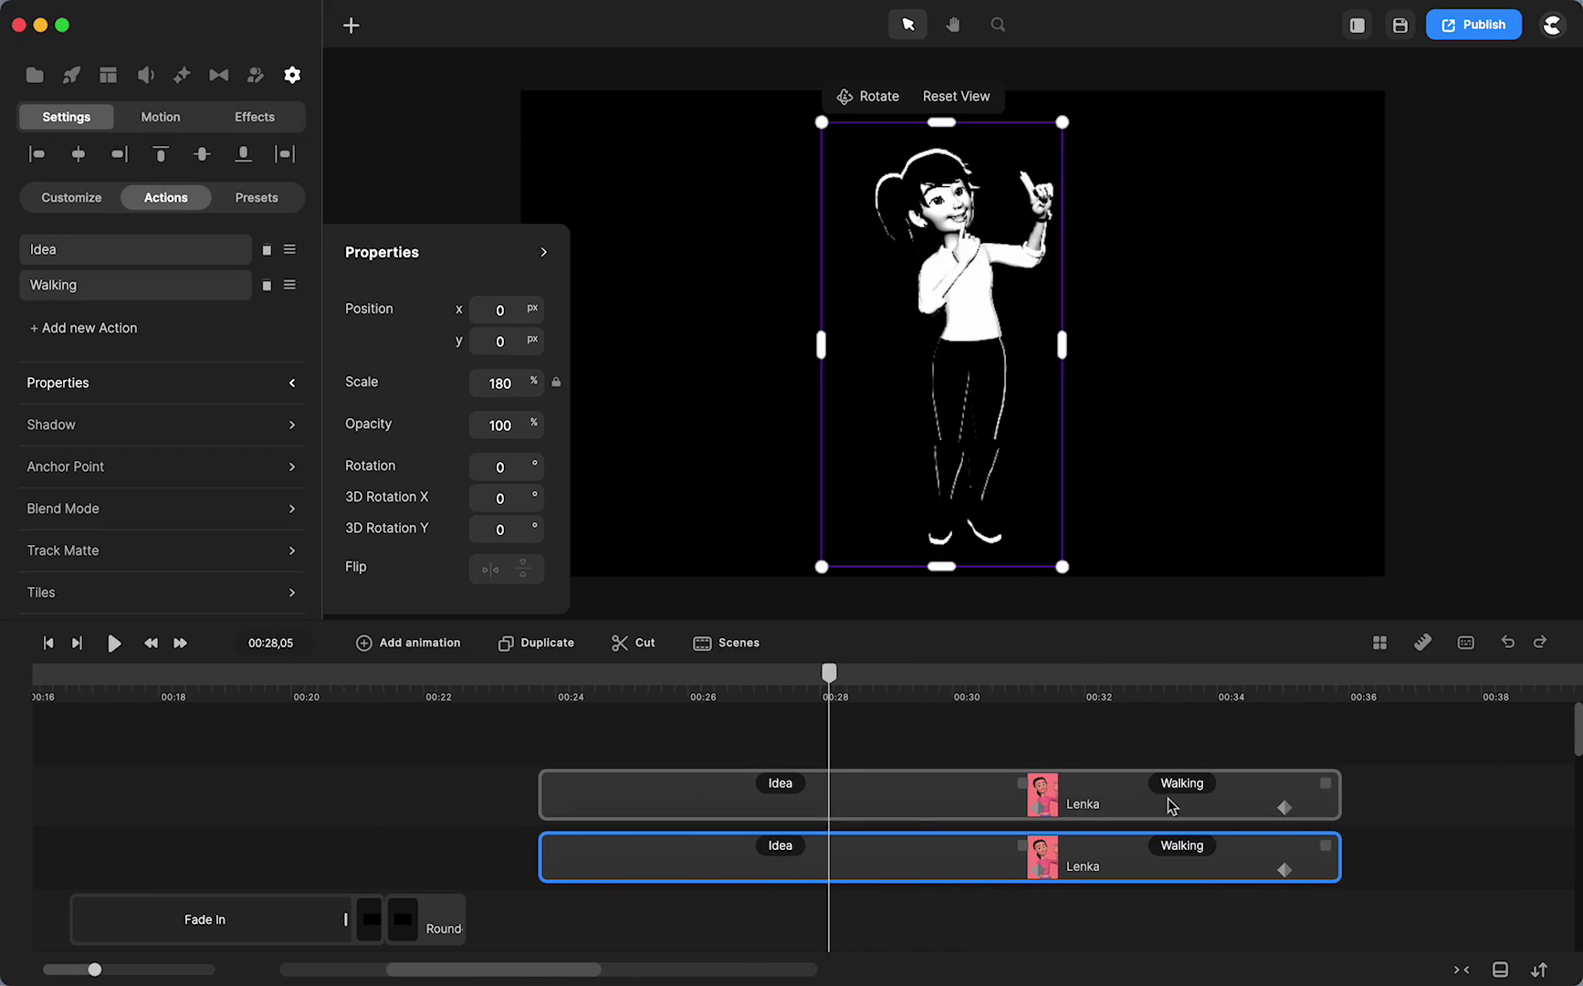
{"action": "left_click", "coordinate": [1040, 807]}
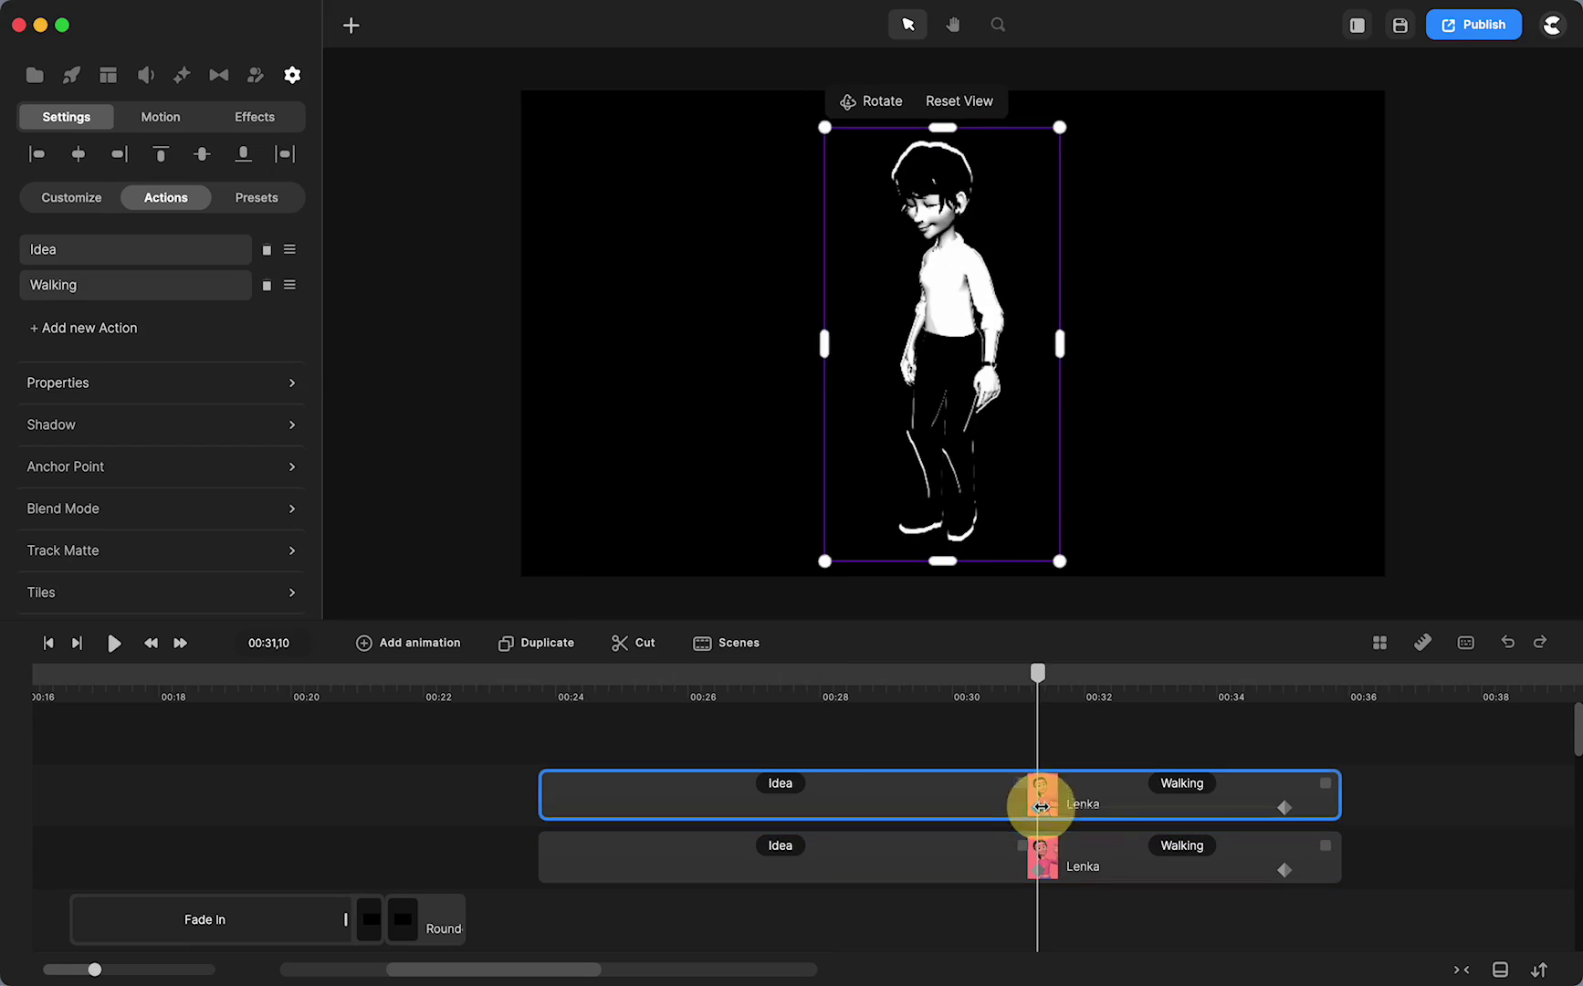
{"action": "left_click", "coordinate": [1285, 804]}
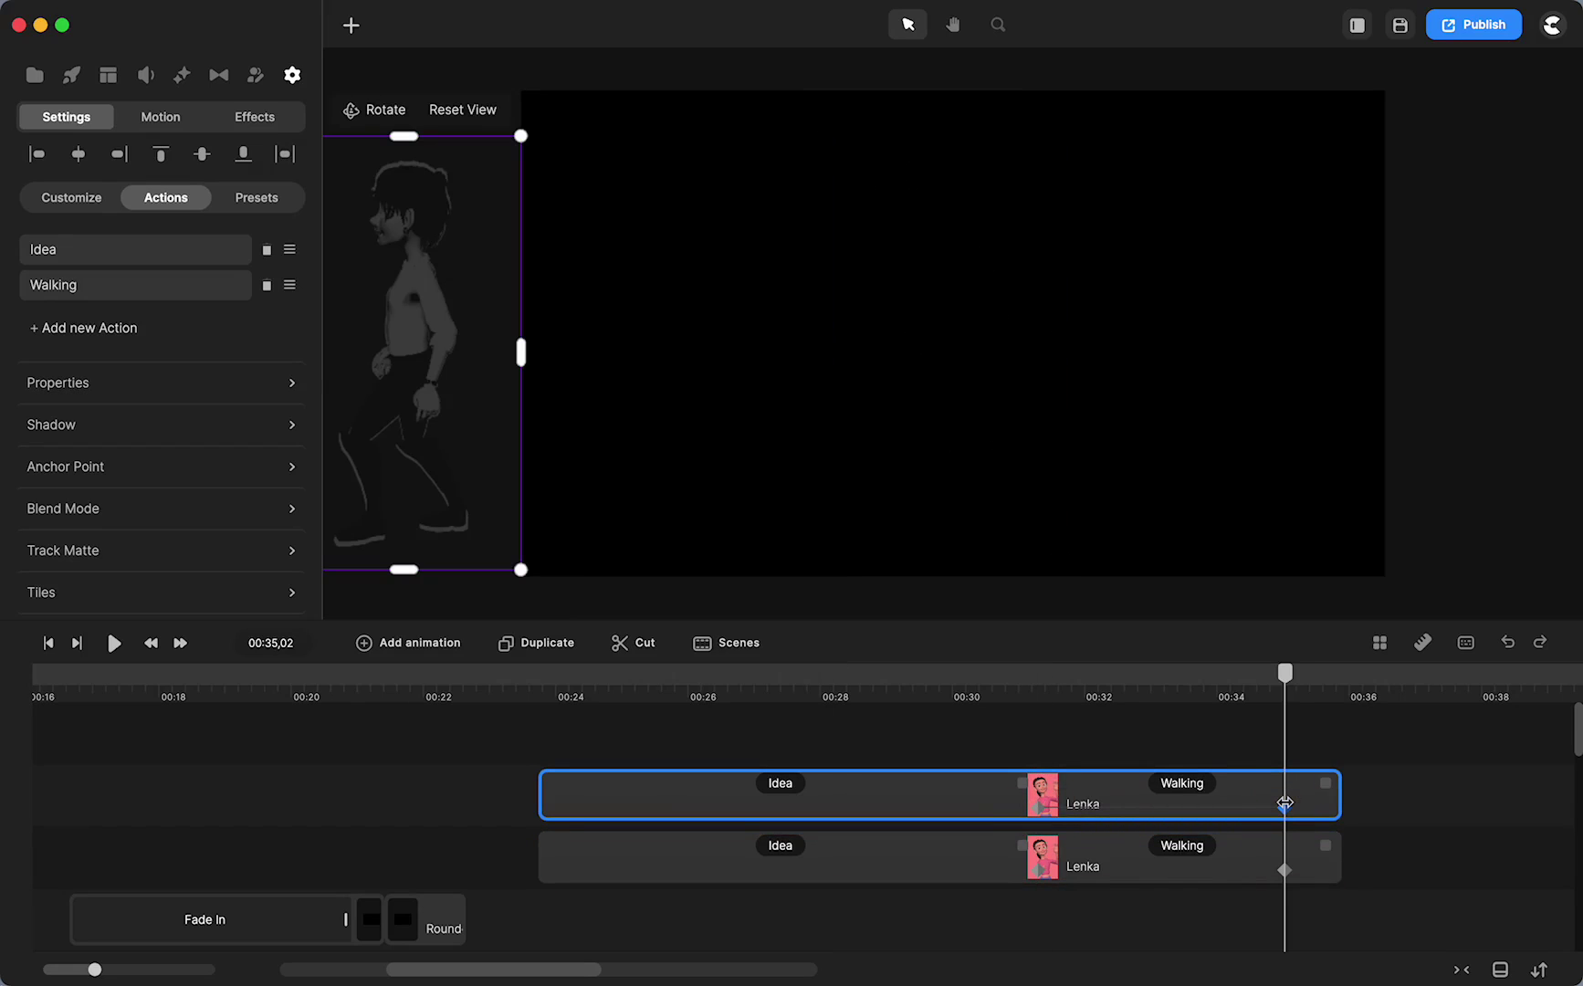
{"action": "left_click_drag", "start_coordinate": [1285, 675], "coordinate": [881, 675]}
{"action": "left_click_drag", "start_coordinate": [827, 738], "coordinate": [1127, 758]}
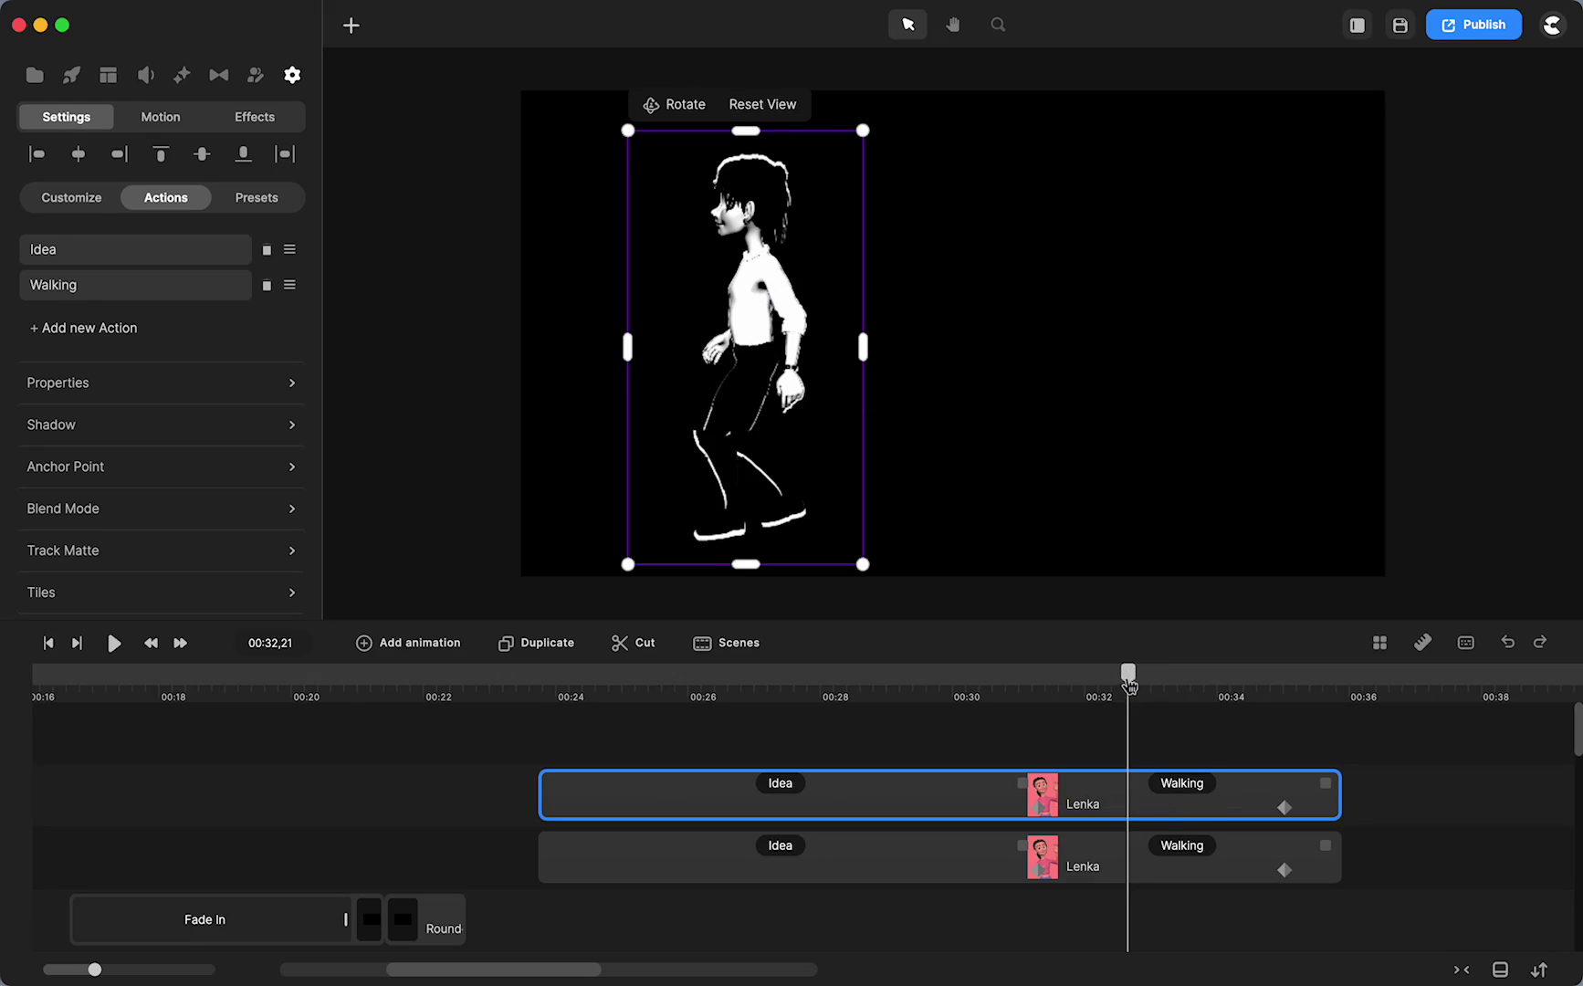
{"action": "left_click_drag", "start_coordinate": [1129, 685], "coordinate": [1049, 715]}
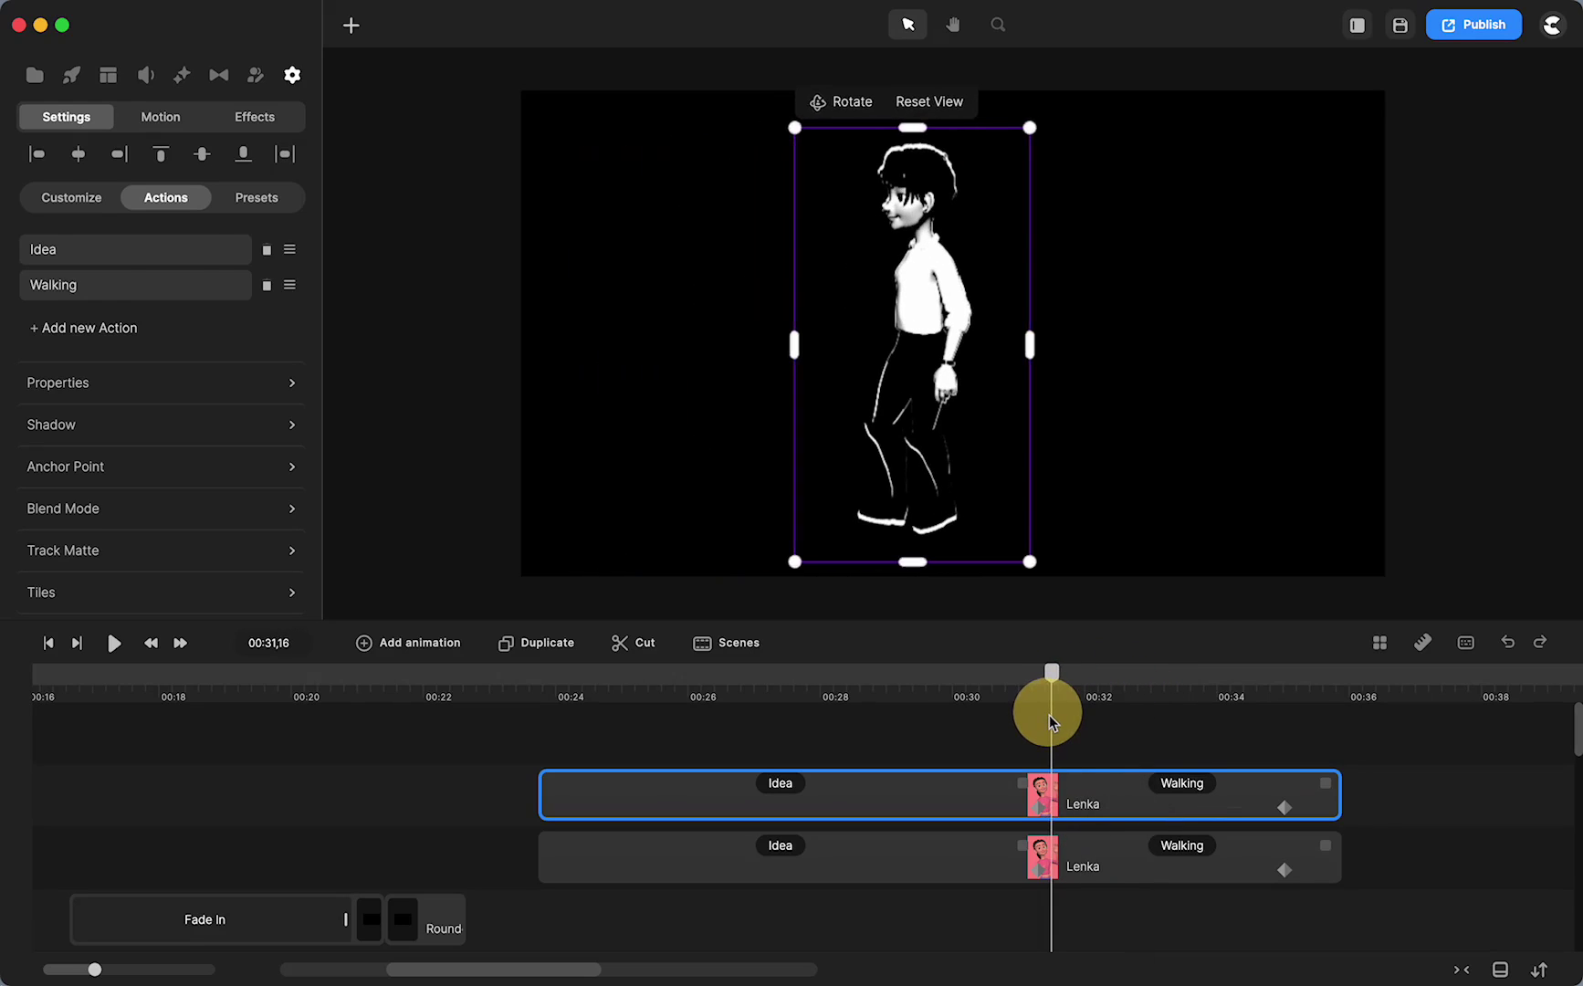
{"action": "left_click", "coordinate": [1049, 715]}
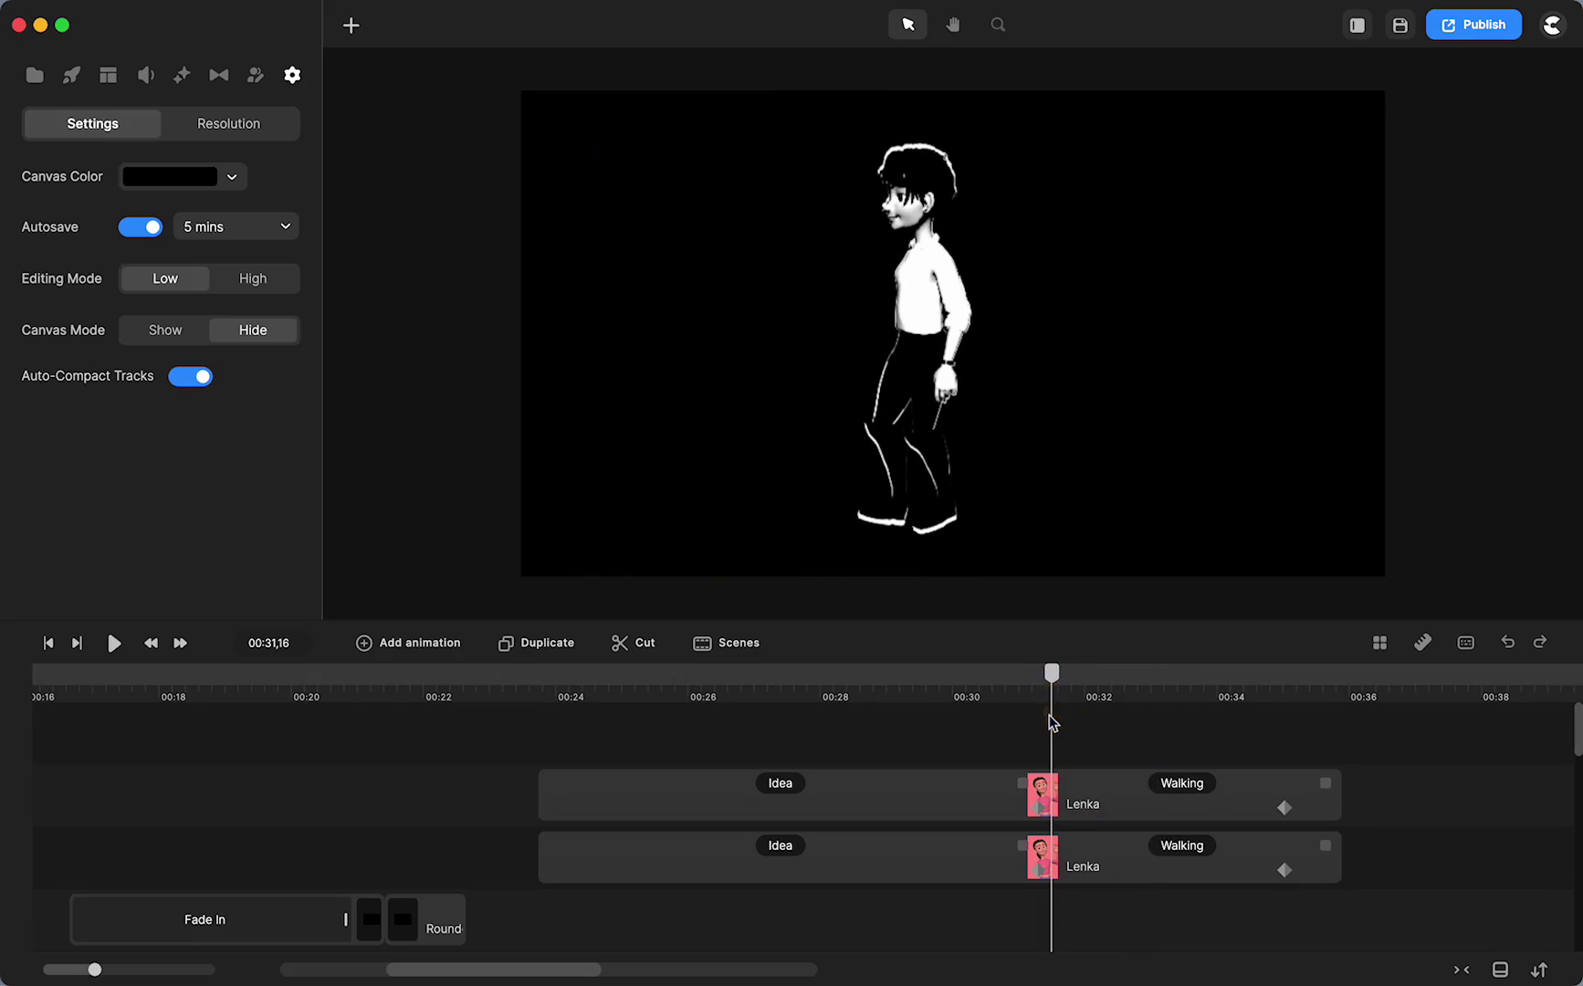
{"action": "left_click", "coordinate": [917, 796]}
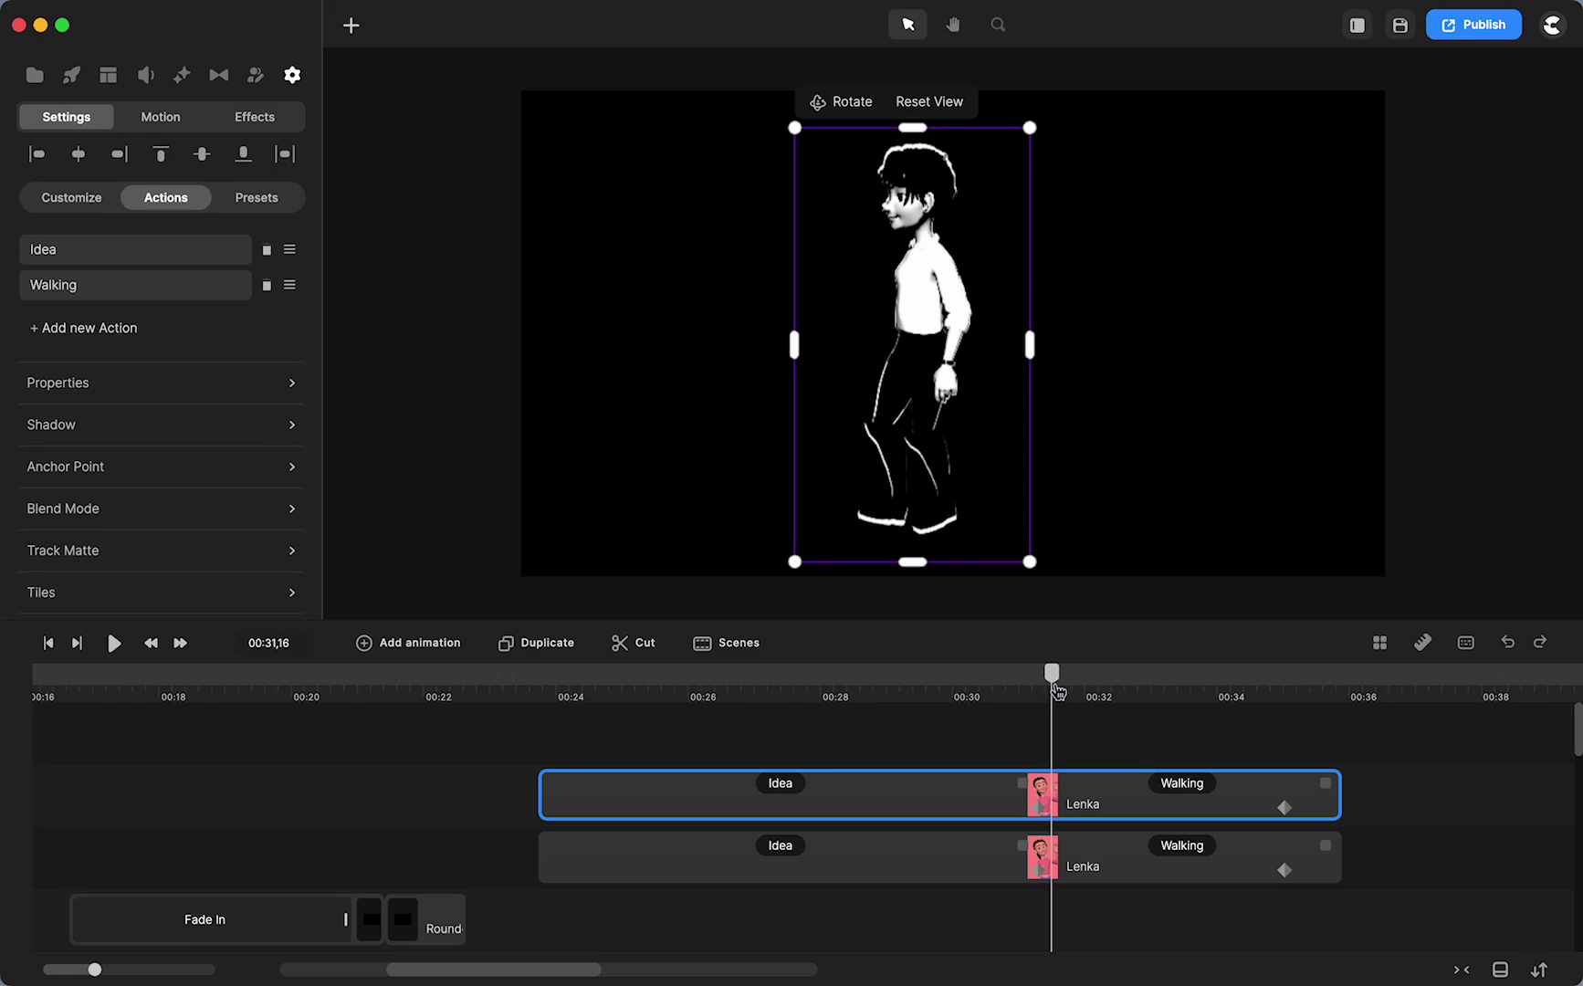
{"action": "left_click_drag", "start_coordinate": [1052, 675], "coordinate": [665, 770]}
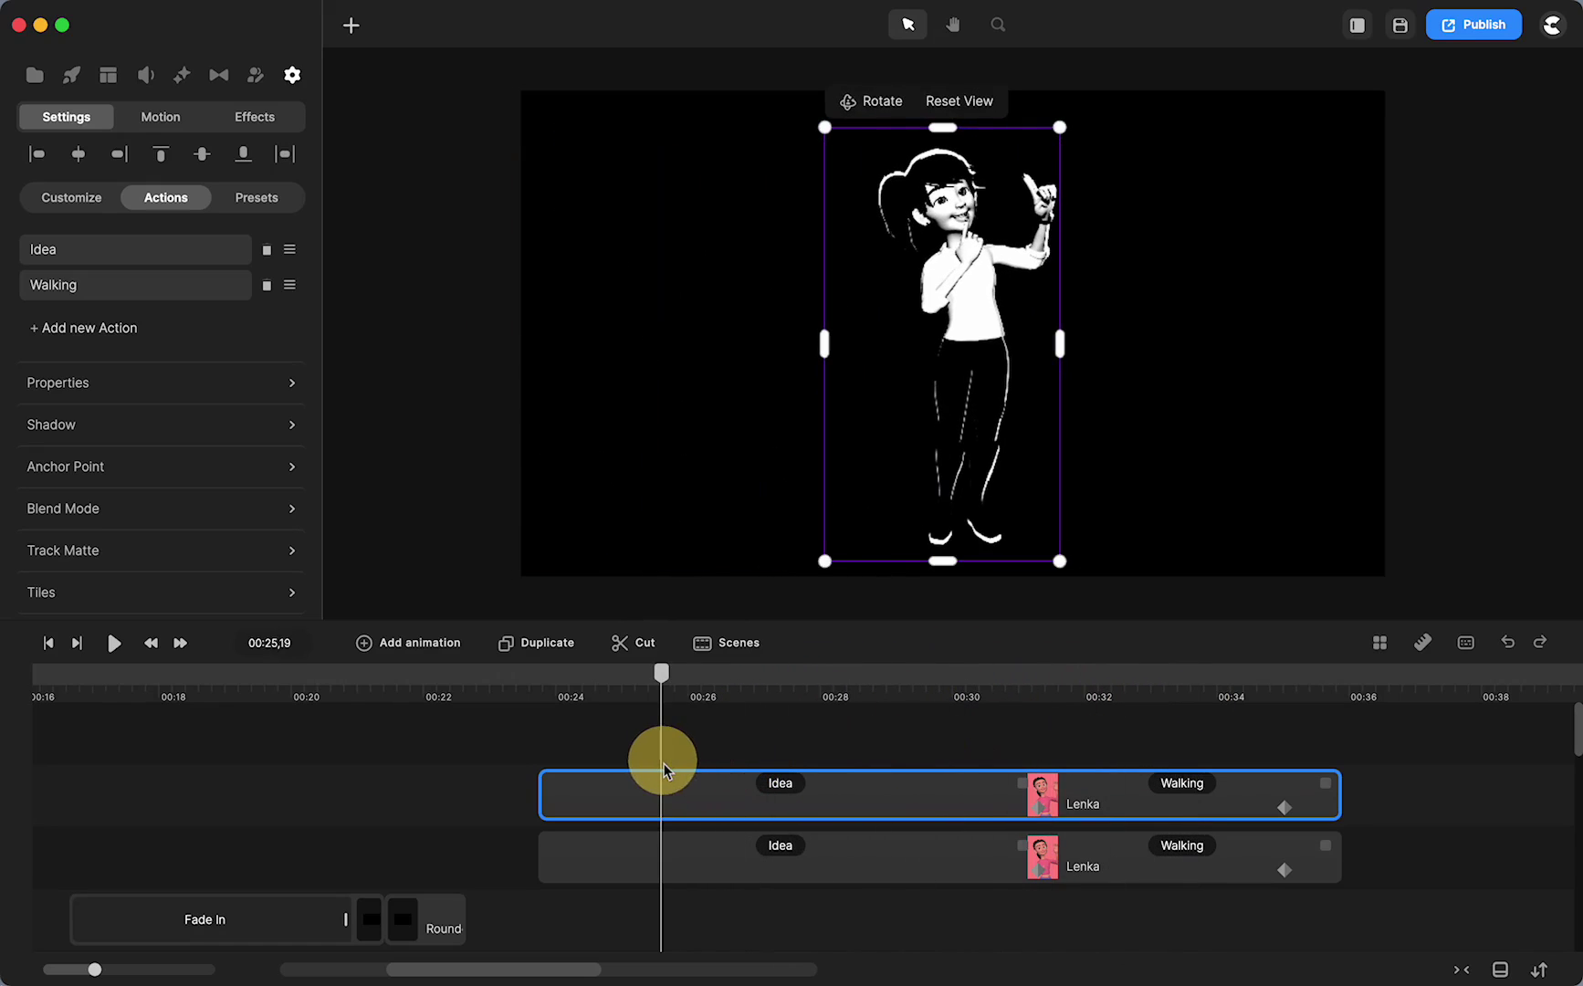
Step: Search the Backgrounds library for 'restaurant' and browse the resulting scenes
{"action": "left_click", "coordinate": [71, 75]}
{"action": "left_click", "coordinate": [262, 211]}
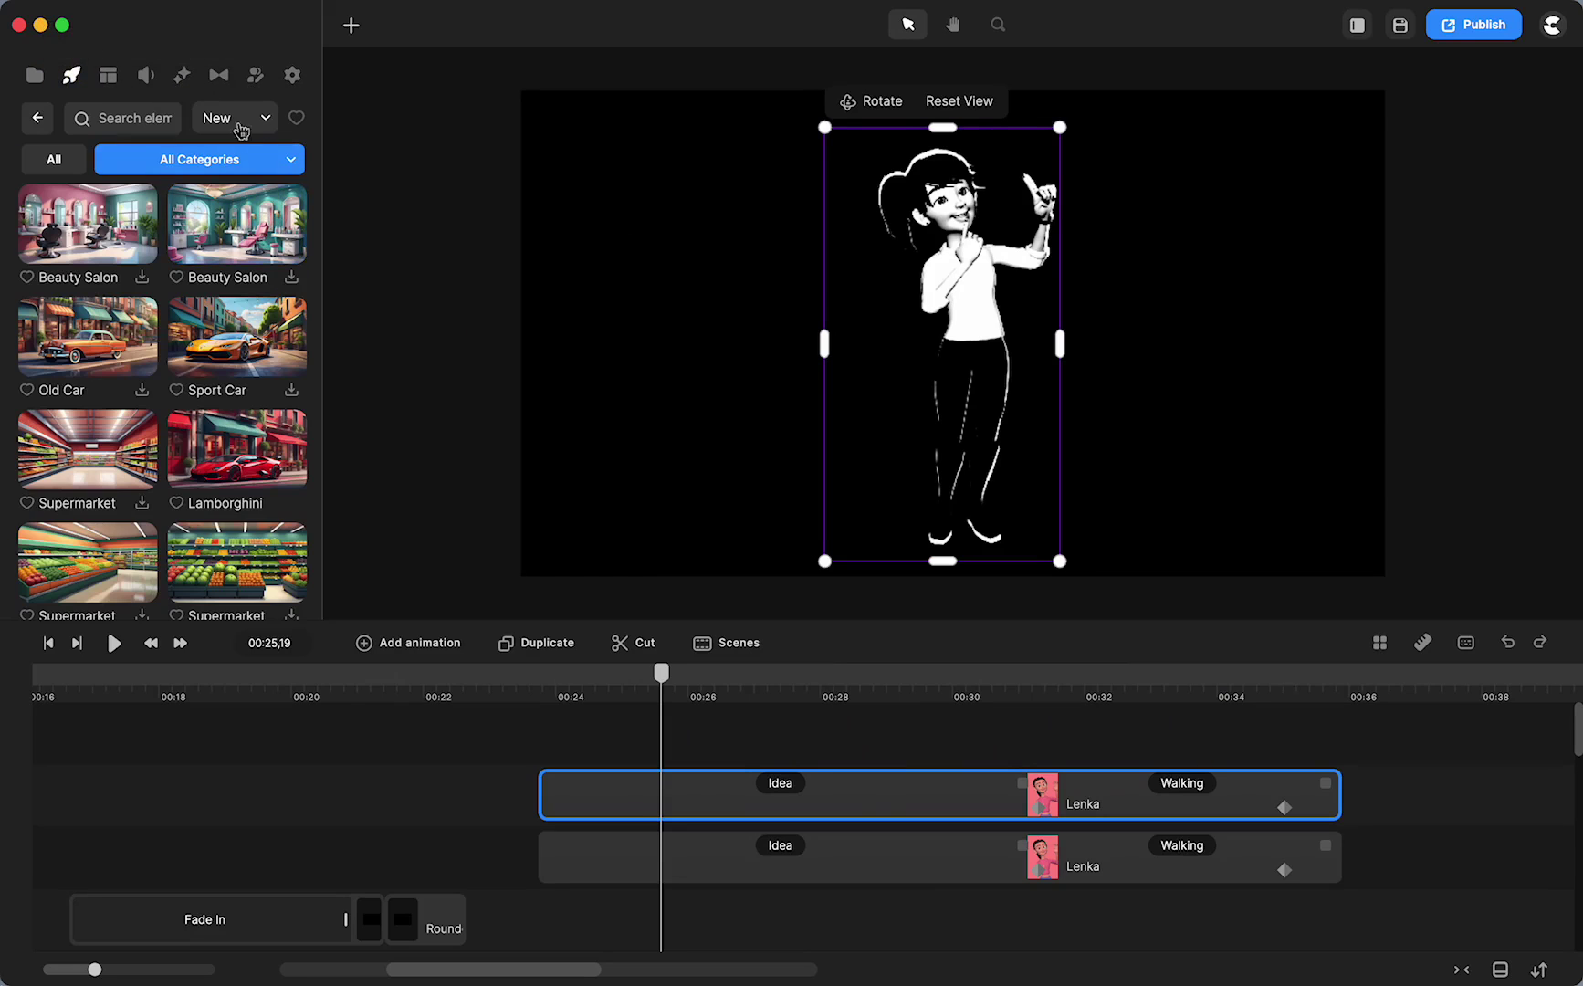
{"action": "left_click", "coordinate": [148, 113]}
{"action": "type", "text": "restaurant"}
{"action": "scroll", "coordinate": [221, 326], "scroll_direction": "down", "scroll_amount": 10}
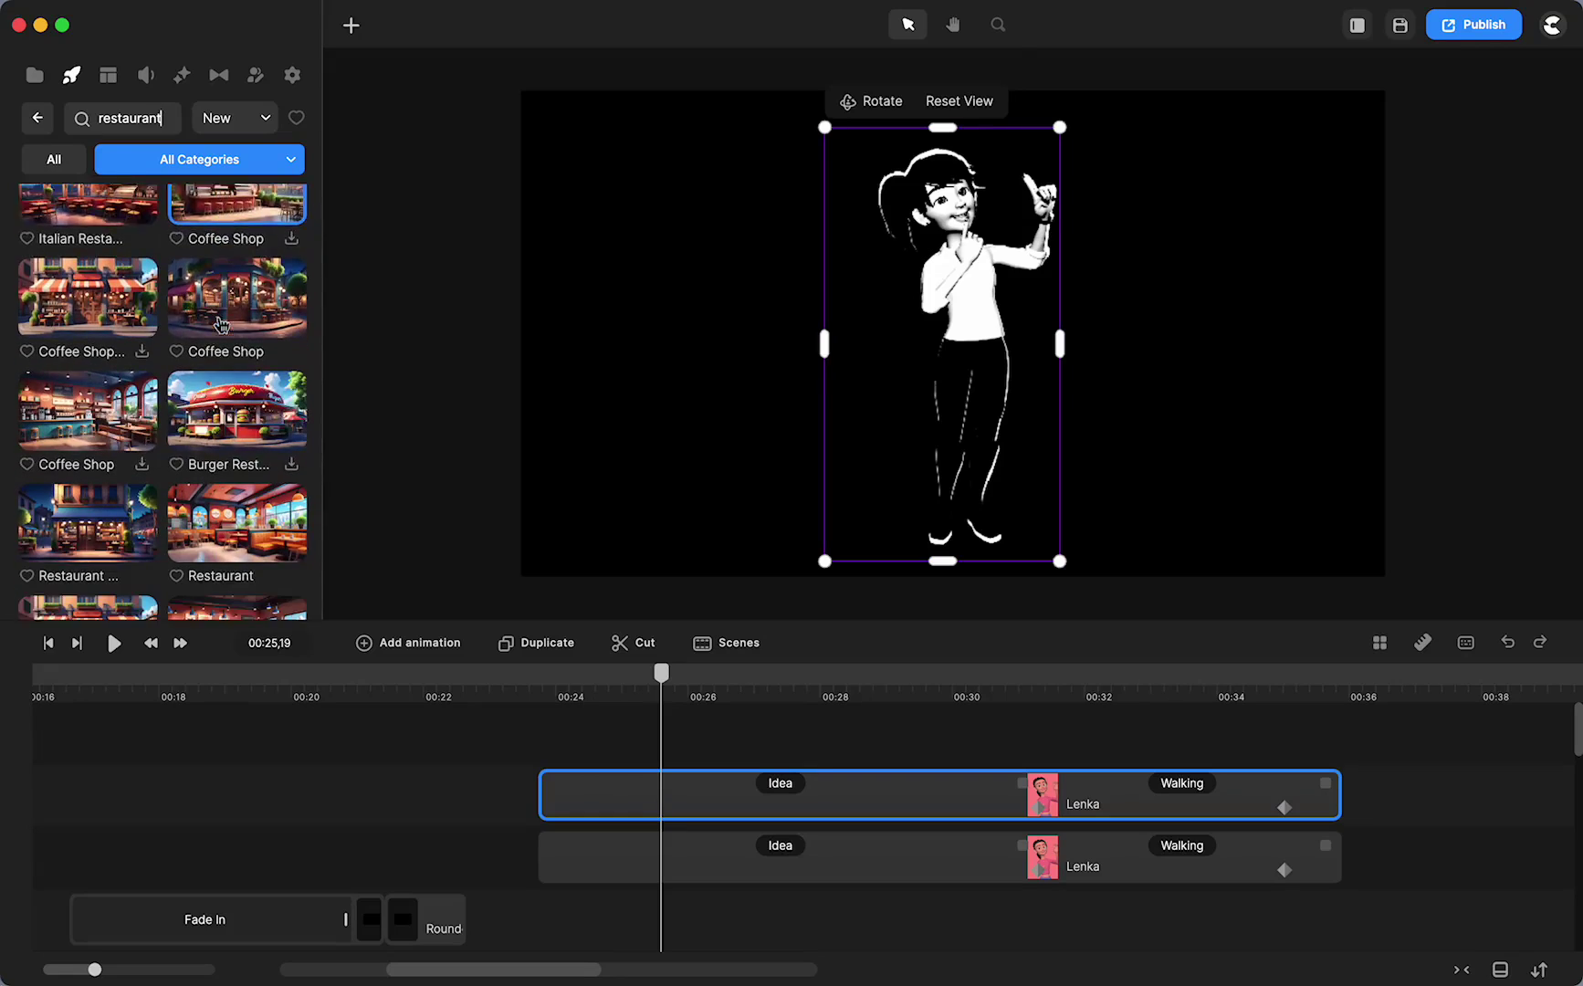
{"action": "scroll", "coordinate": [221, 326], "scroll_direction": "up", "scroll_amount": 3}
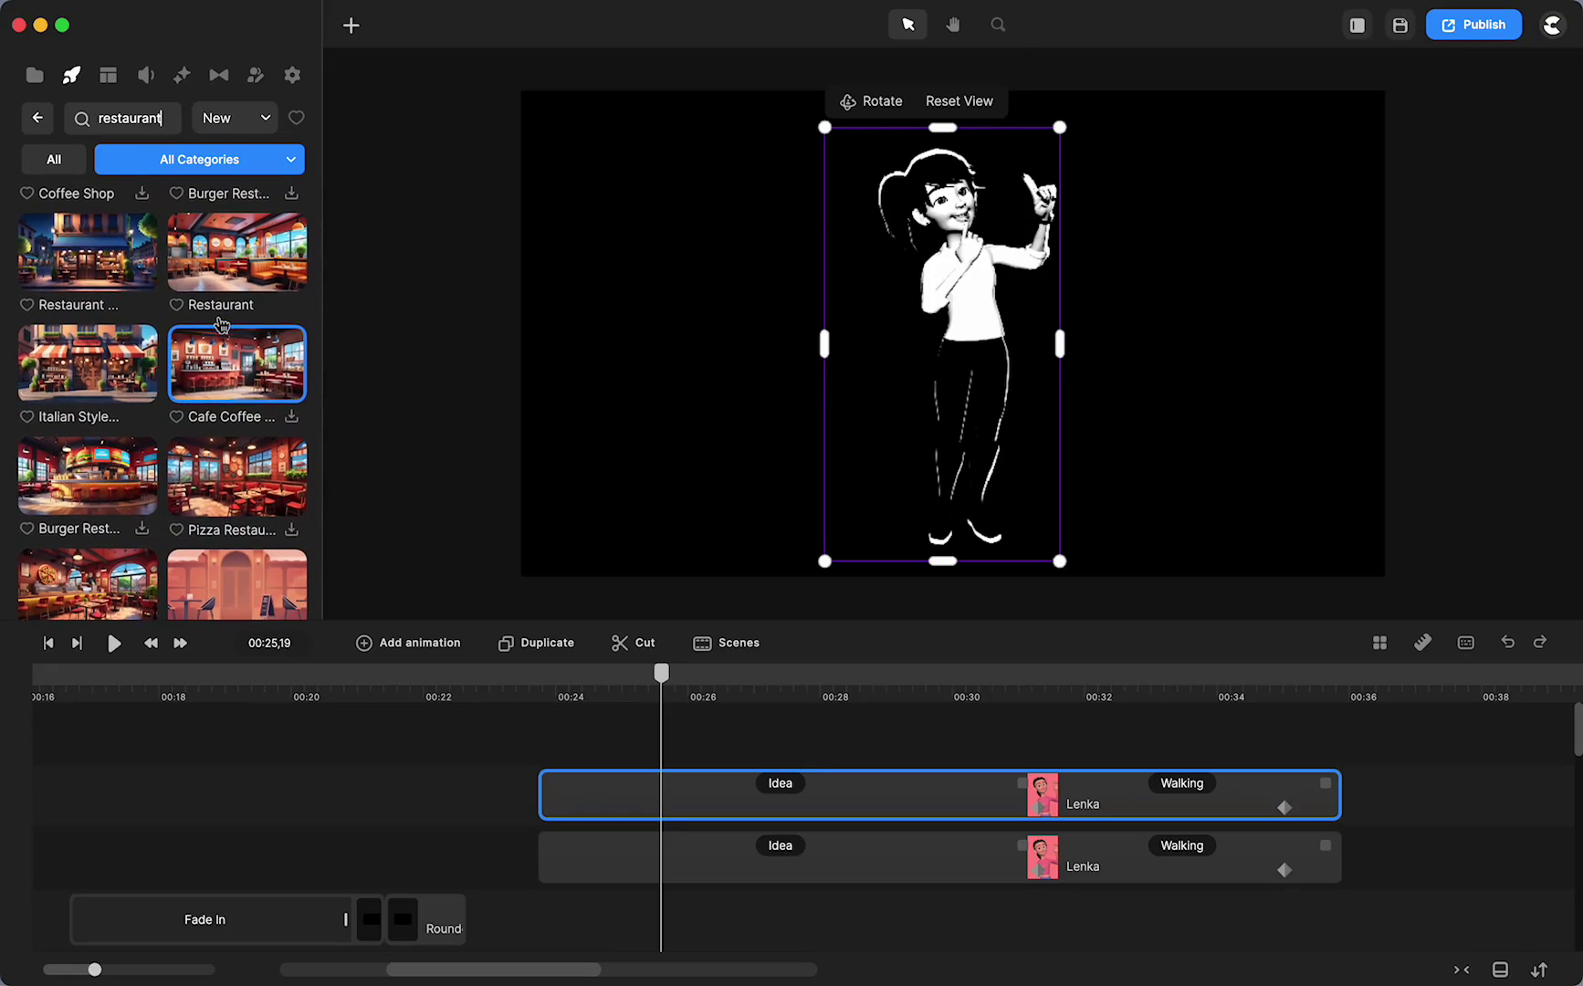
{"action": "scroll", "coordinate": [221, 324], "scroll_direction": "down", "scroll_amount": 2}
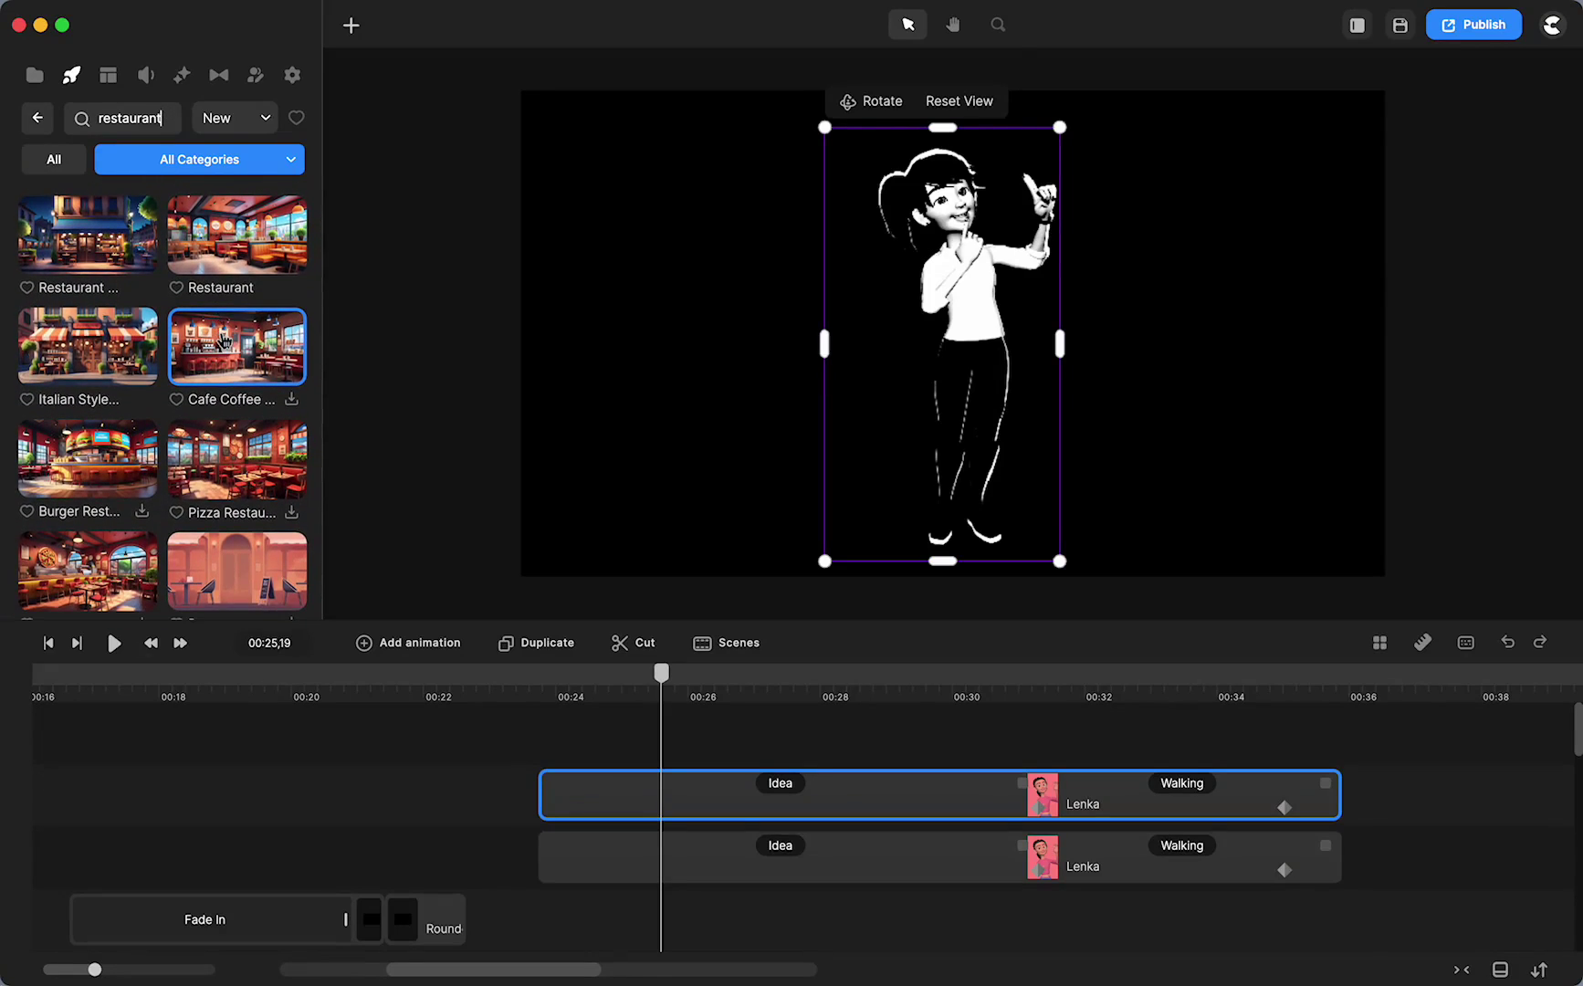
{"action": "scroll", "coordinate": [224, 341], "scroll_direction": "down", "scroll_amount": 5}
{"action": "scroll", "coordinate": [224, 341], "scroll_direction": "up", "scroll_amount": 2}
{"action": "scroll", "coordinate": [224, 341], "scroll_direction": "down", "scroll_amount": 8}
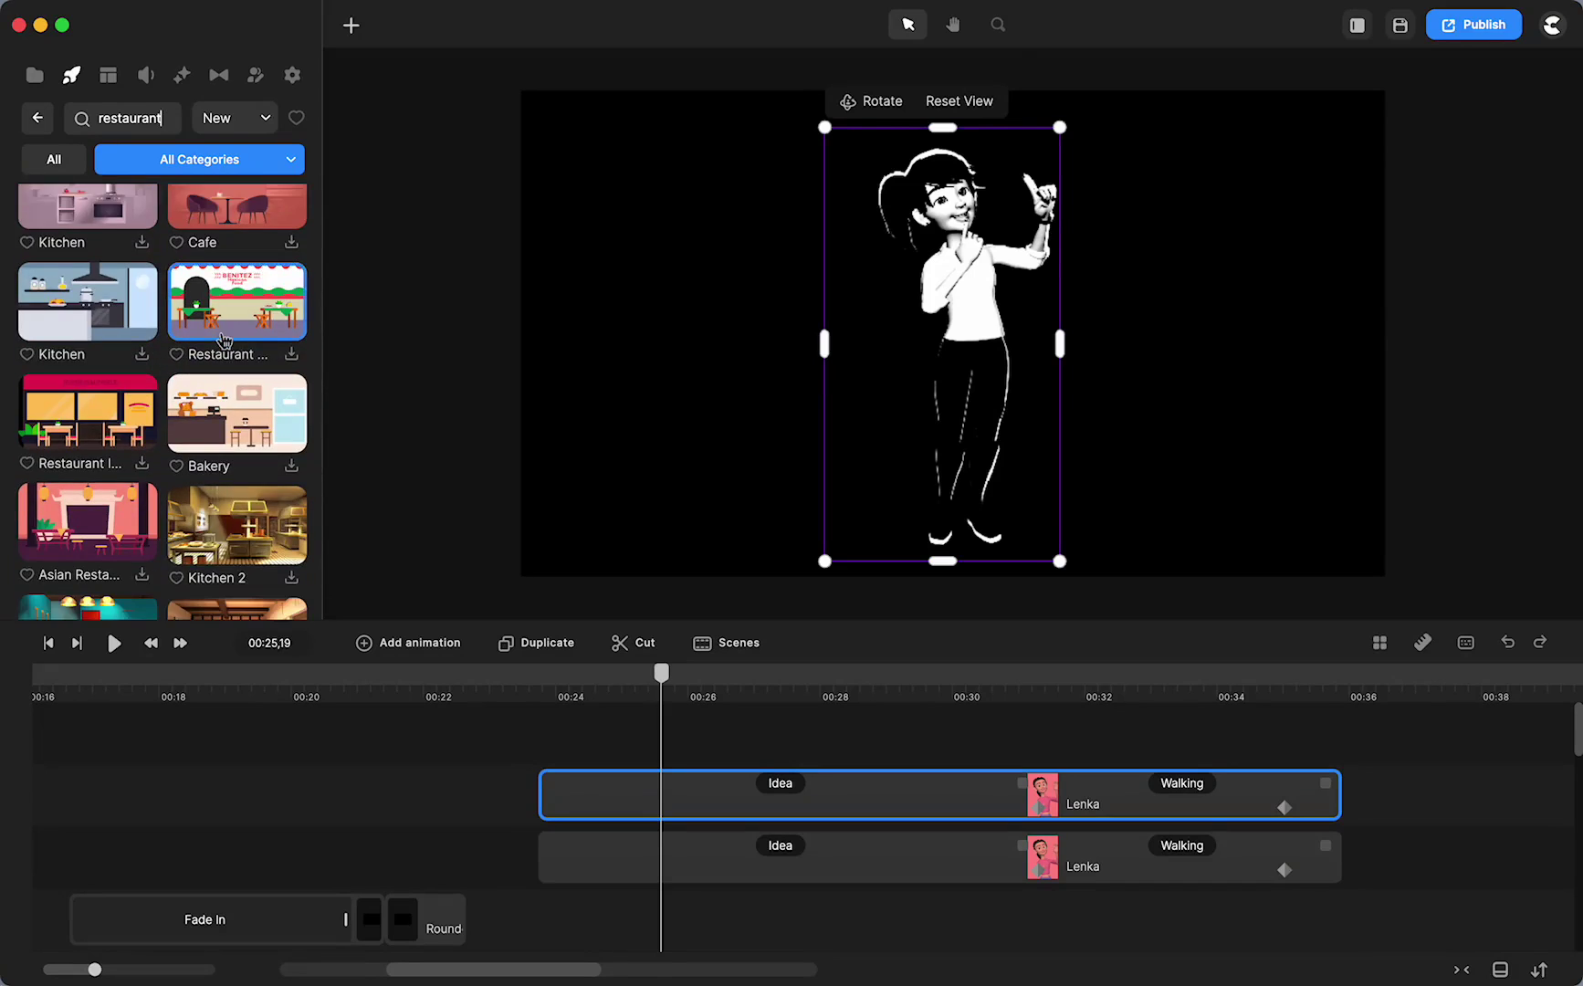
{"action": "scroll", "coordinate": [223, 341], "scroll_direction": "down", "scroll_amount": 8}
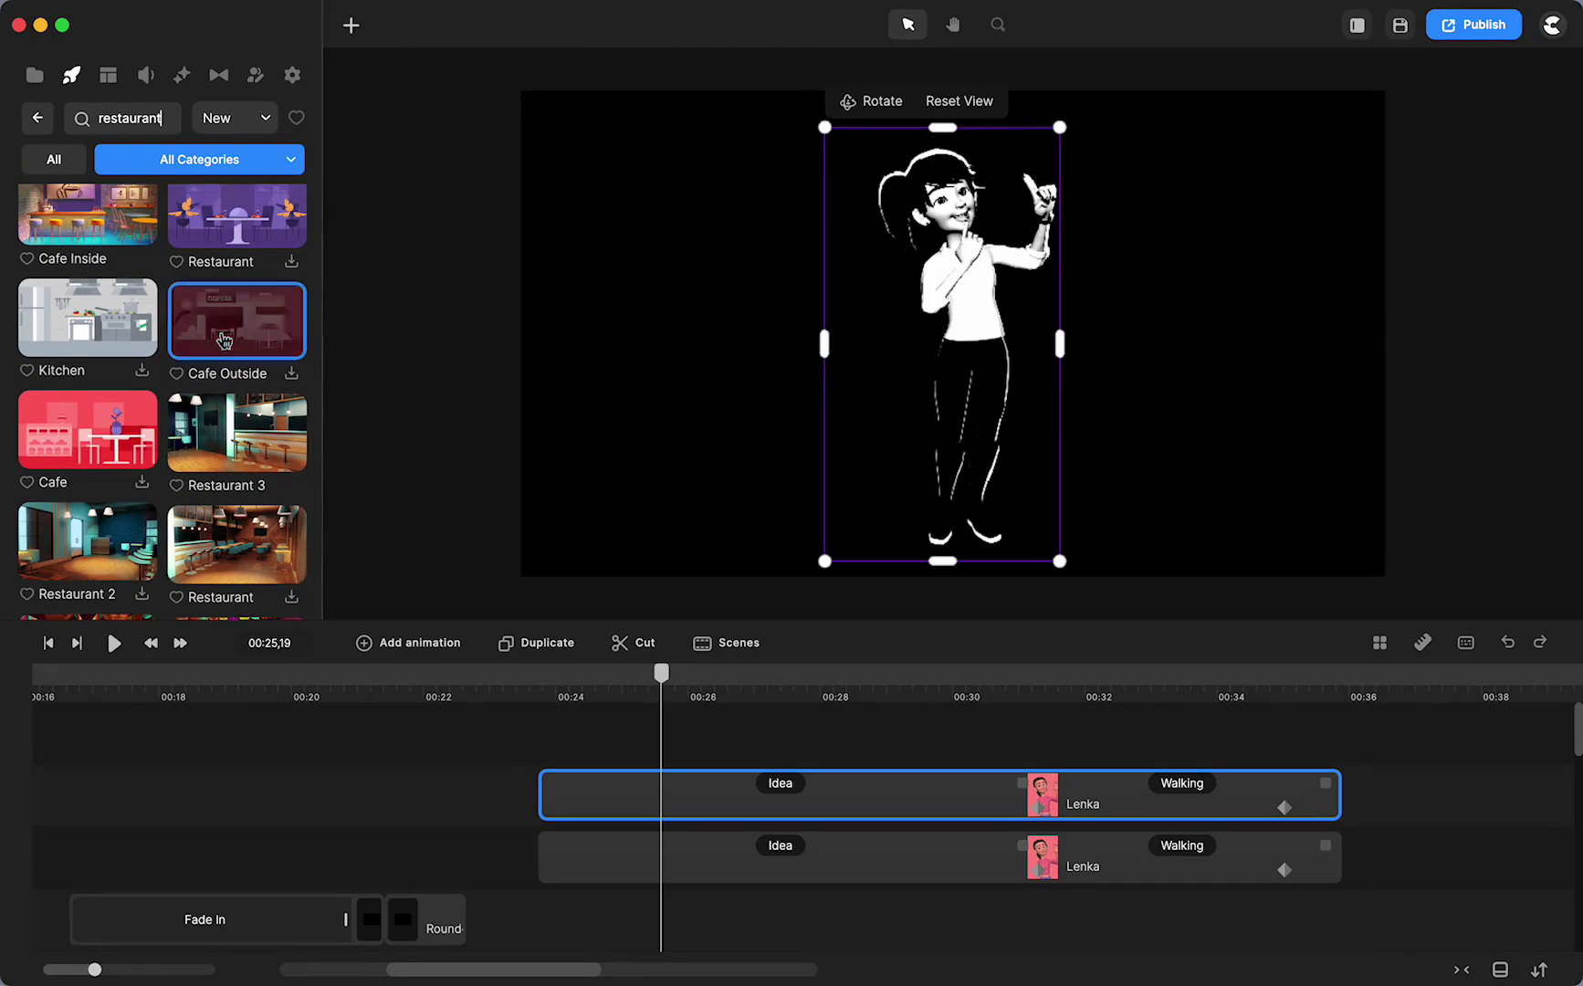
{"action": "scroll", "coordinate": [223, 340], "scroll_direction": "down", "scroll_amount": 5}
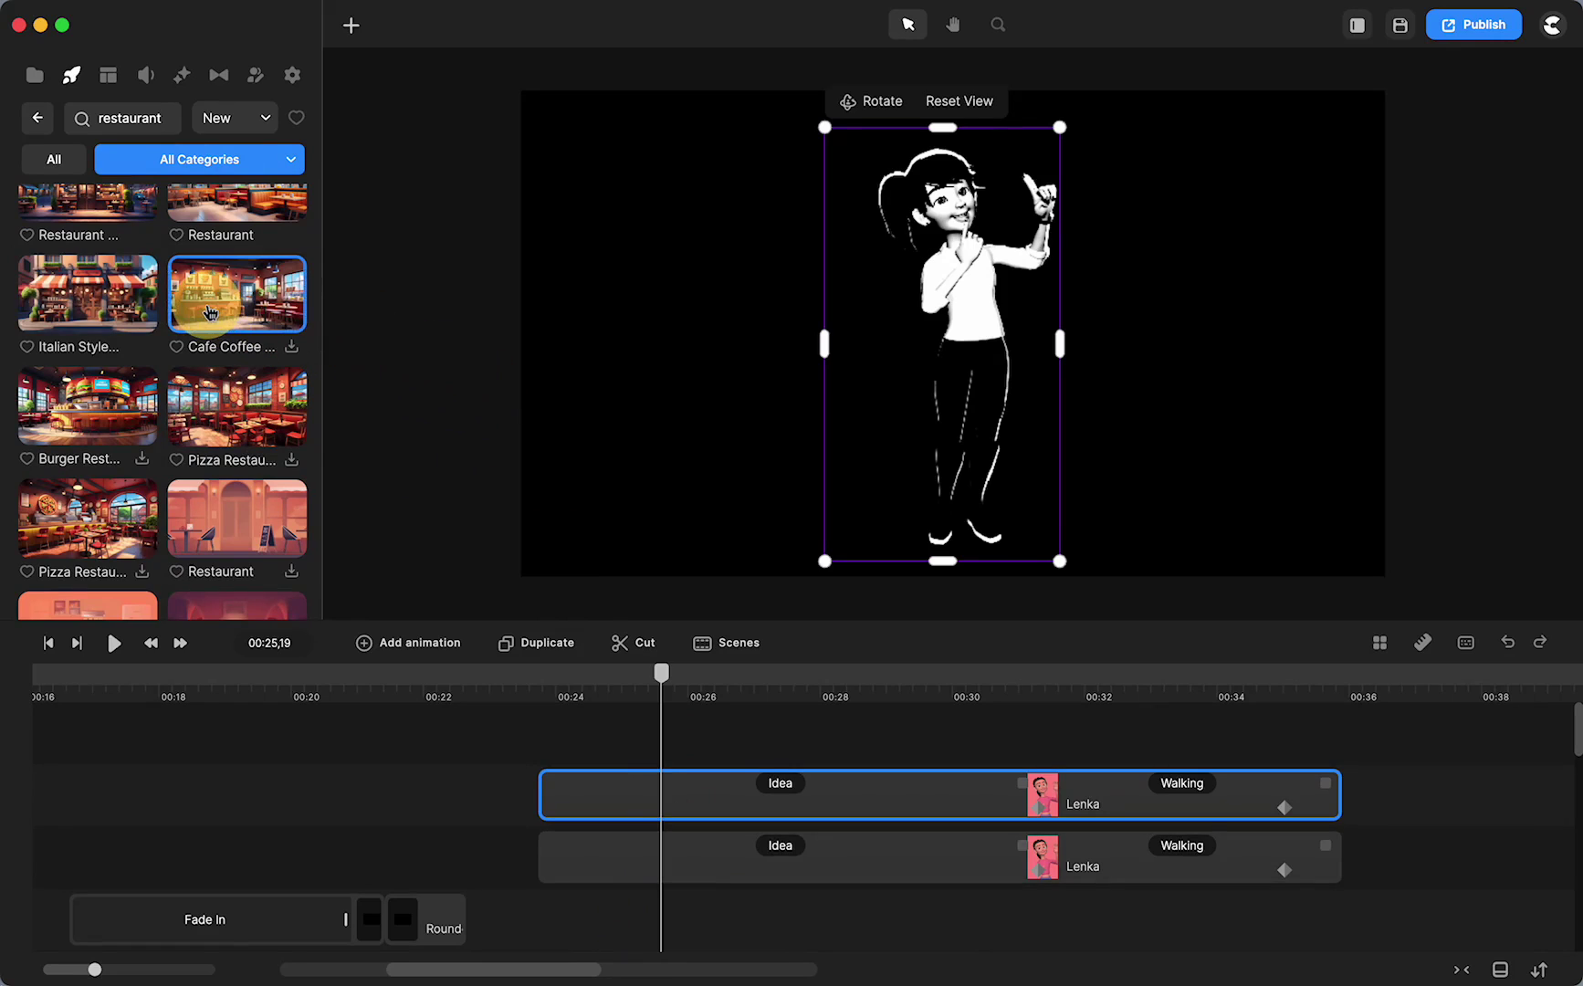
{"action": "scroll", "coordinate": [240, 294], "scroll_direction": "up", "scroll_amount": 1}
Step: Add the Restaurant background to about 00:36, ungroup it, and delete both image holders
{"action": "left_click_drag", "start_coordinate": [240, 294], "coordinate": [592, 912]}
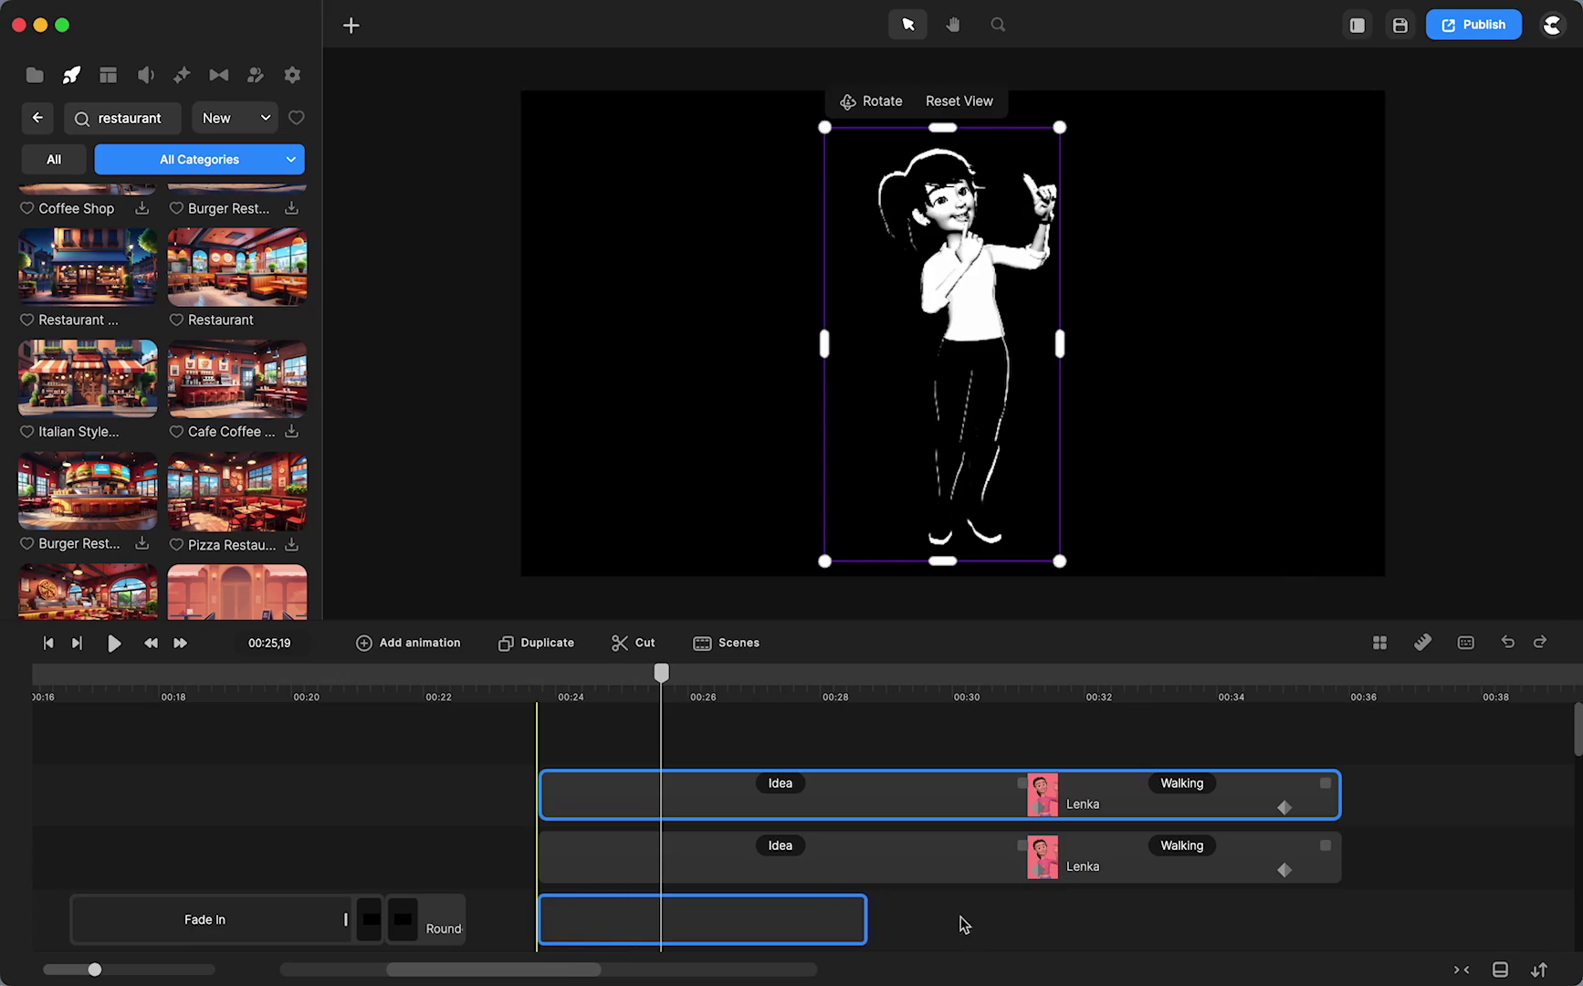
{"action": "left_click_drag", "start_coordinate": [856, 805], "coordinate": [1339, 787]}
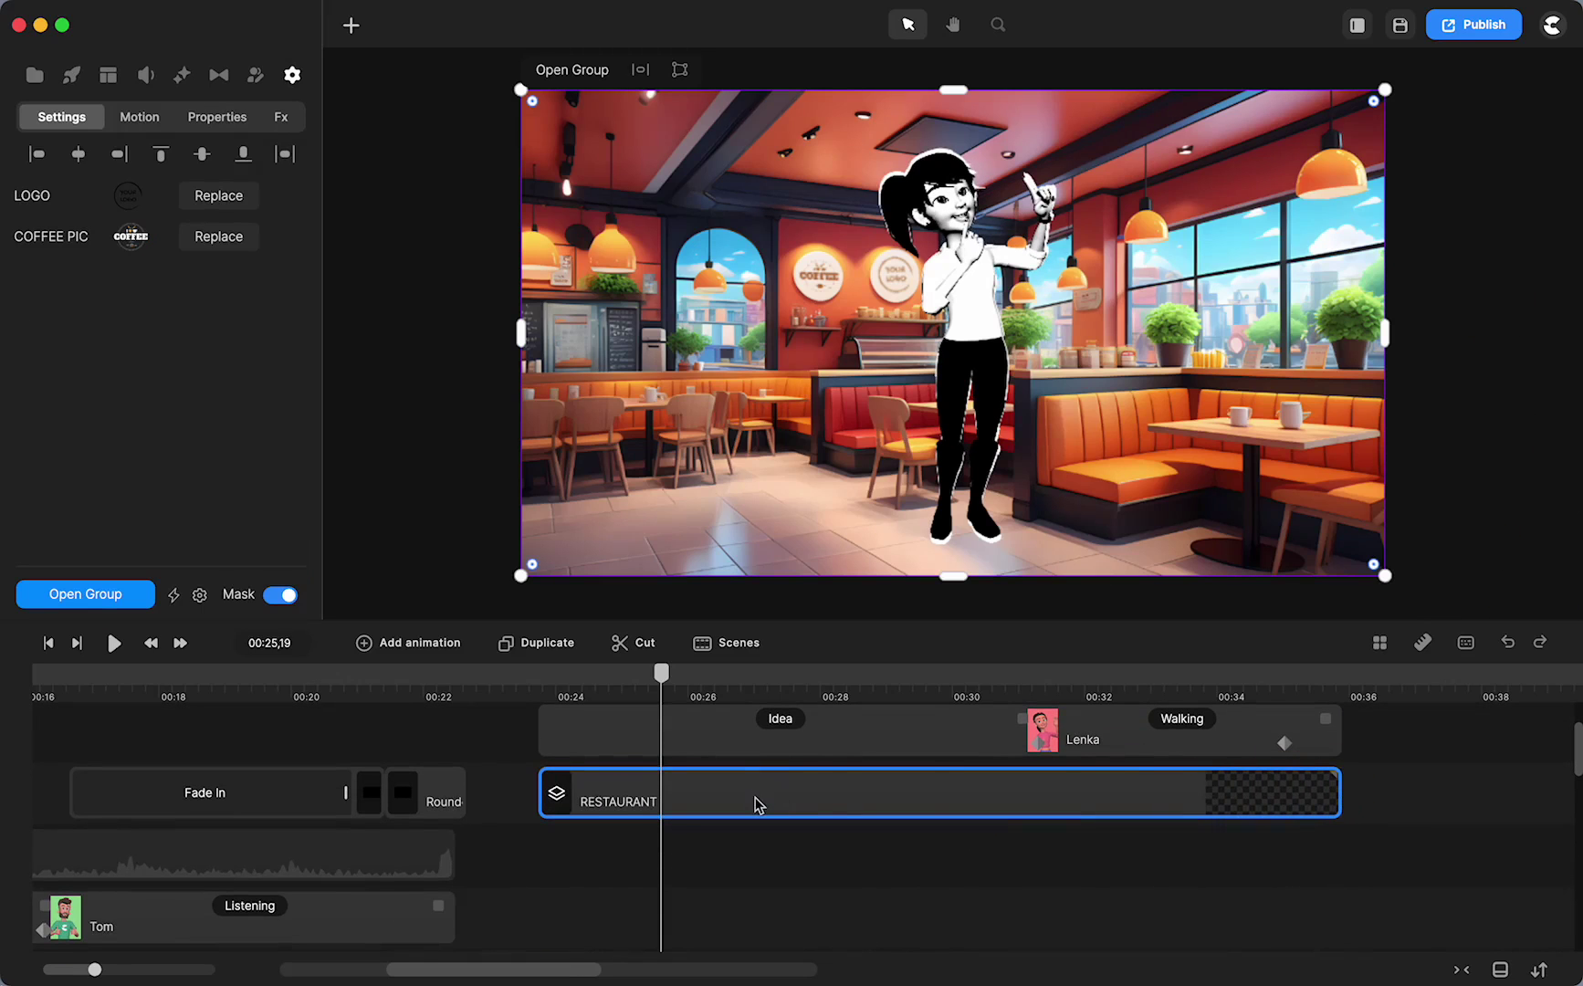
{"action": "right_click", "coordinate": [754, 796]}
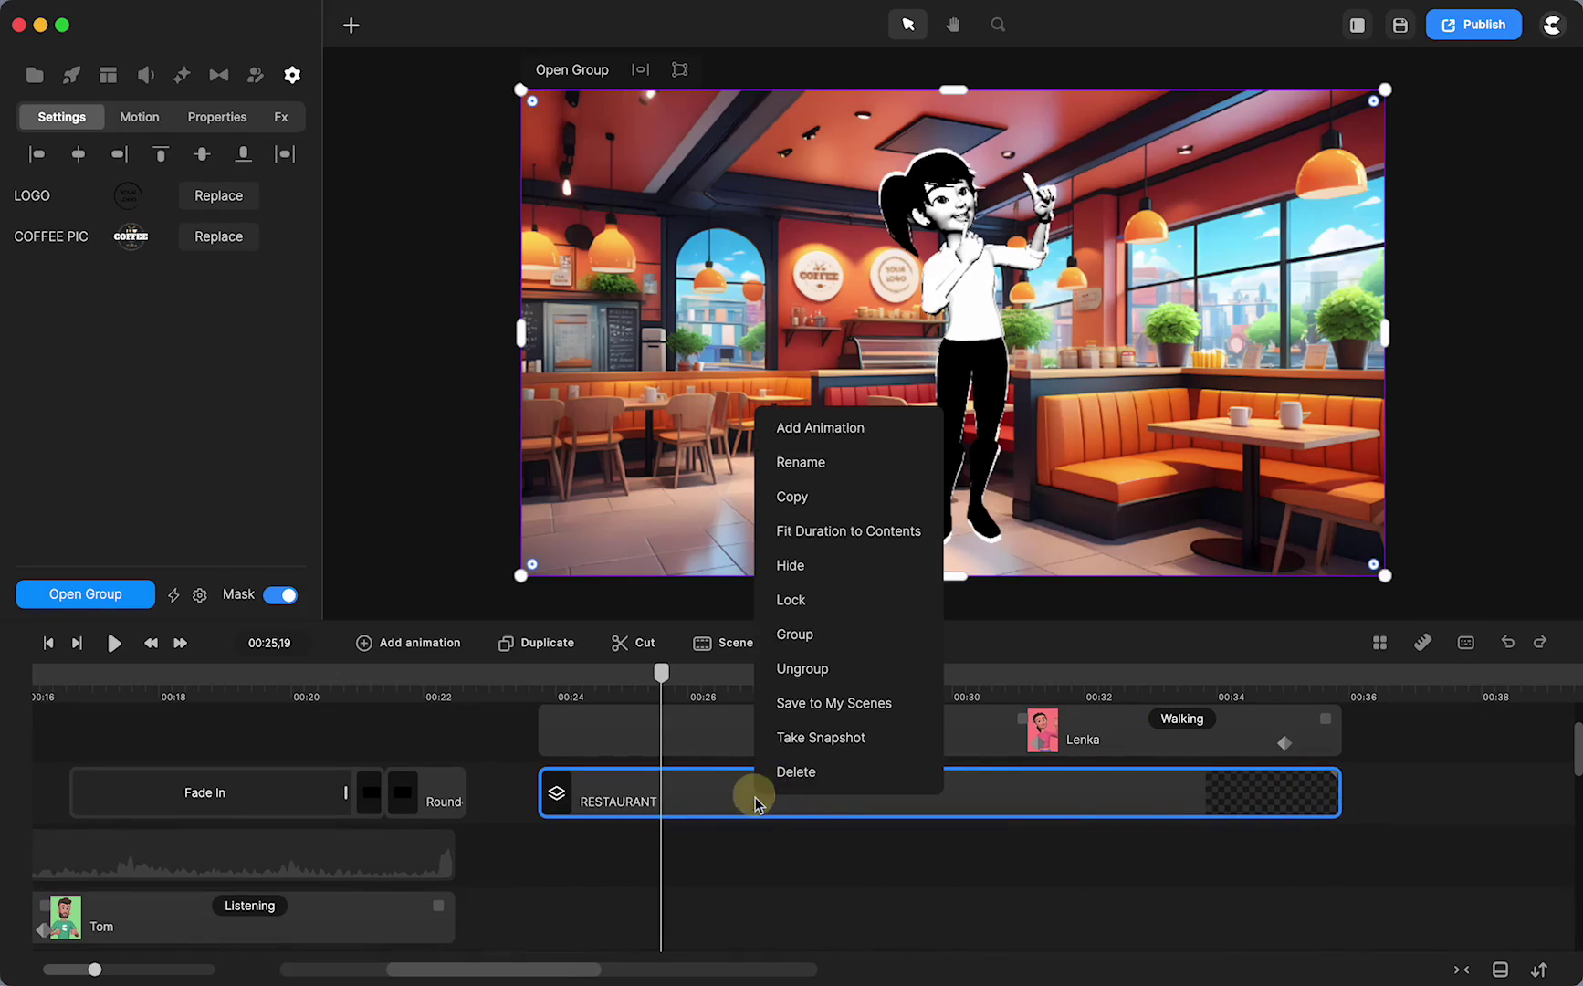
{"action": "left_click", "coordinate": [802, 673]}
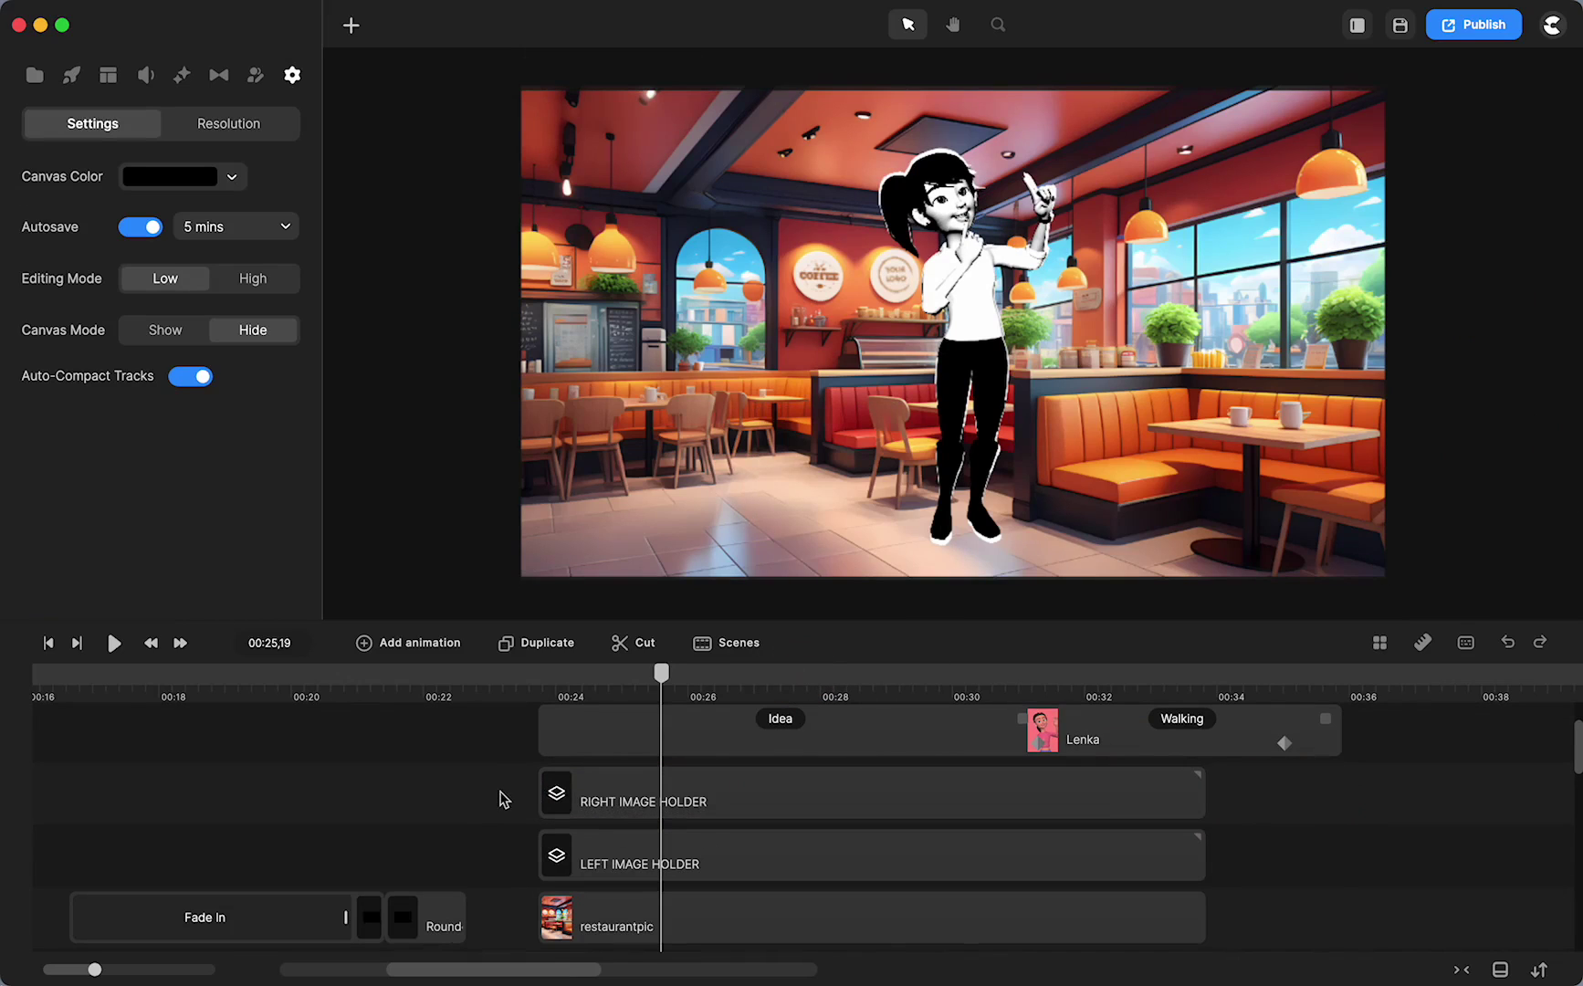
{"action": "left_click_drag", "start_coordinate": [499, 800], "coordinate": [608, 856]}
{"action": "key", "text": "Delete"}
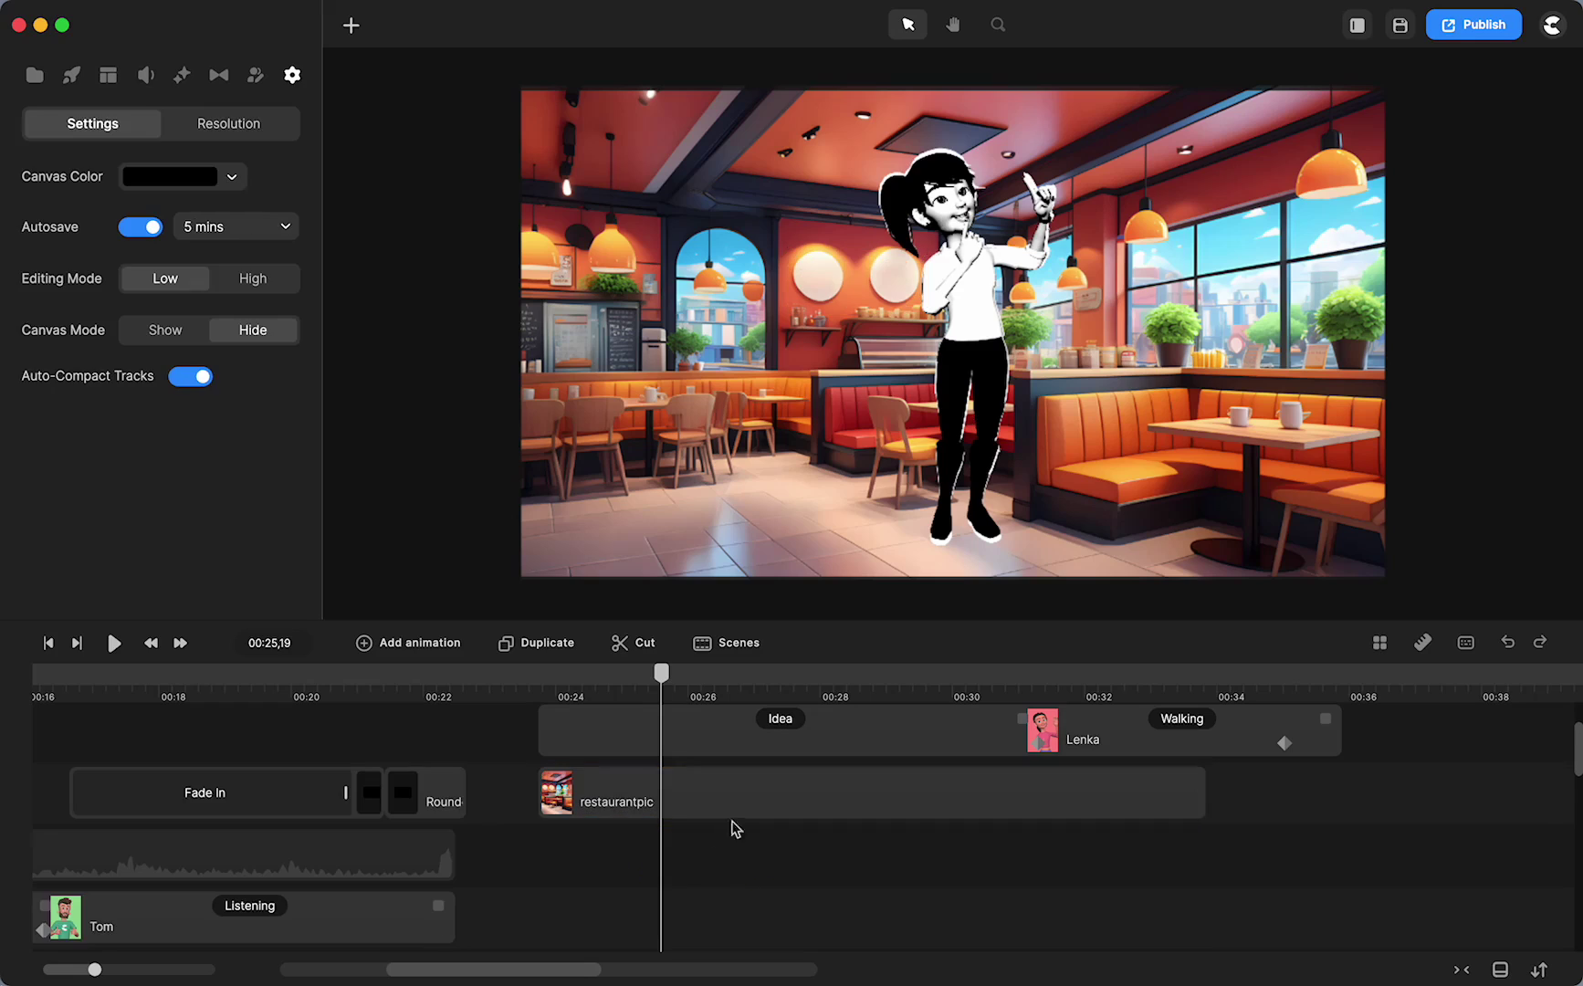
Step: Apply a Filters effect to restaurantpic and choose Black & White over Sepia
{"action": "left_click", "coordinate": [628, 812]}
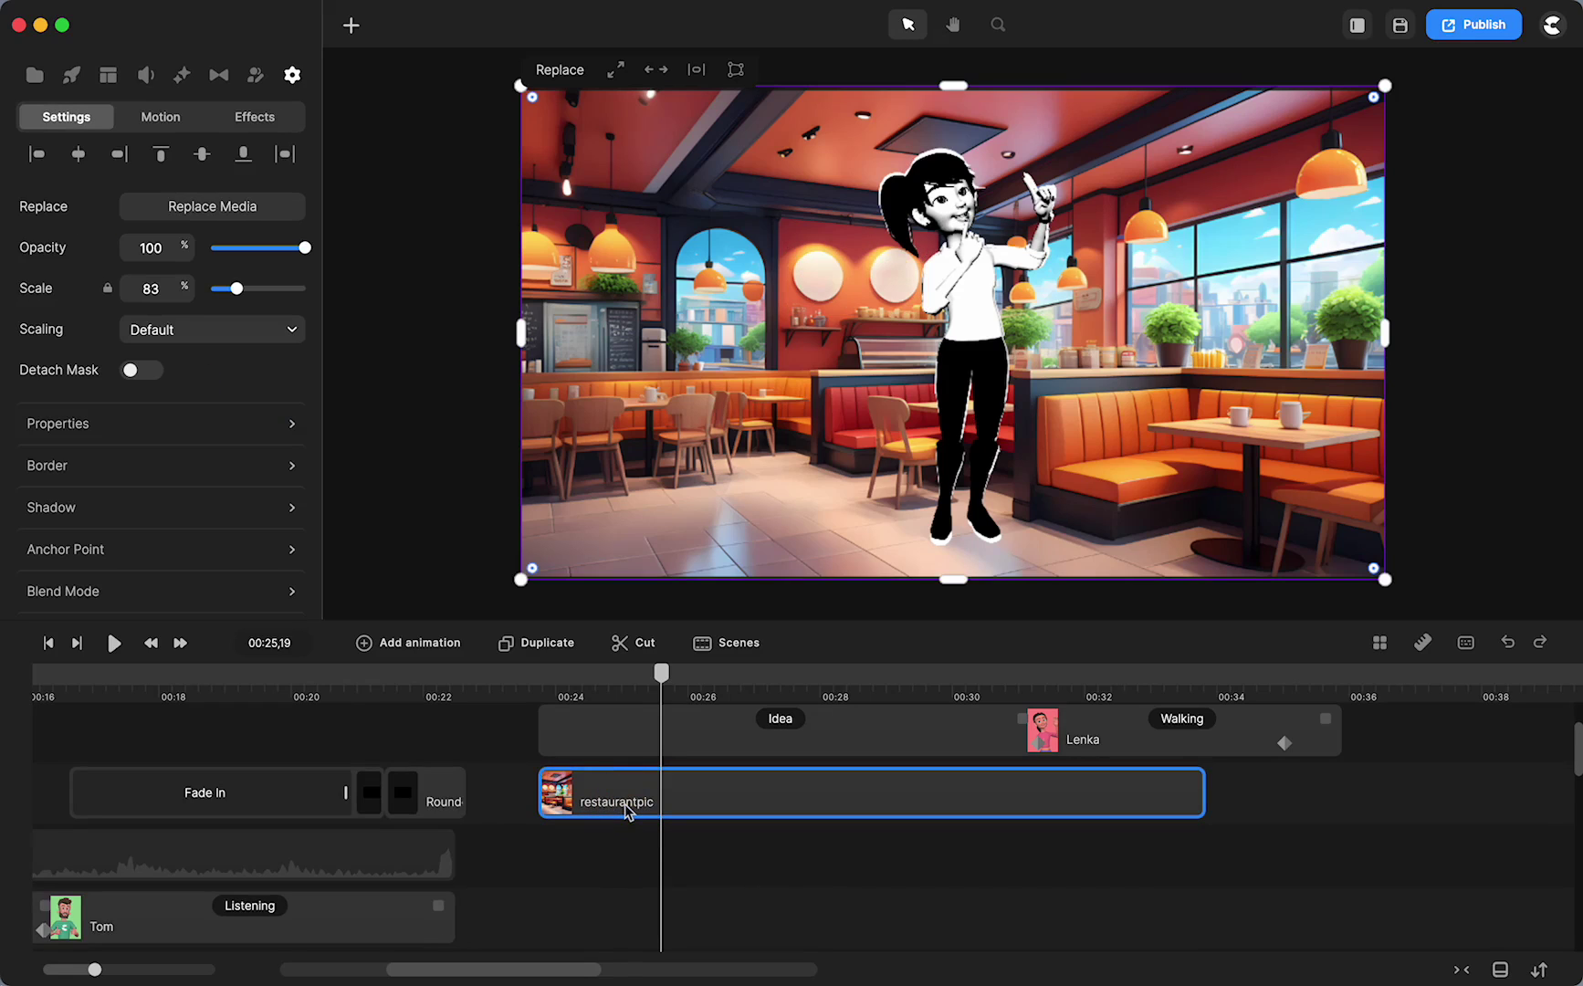
{"action": "left_click", "coordinate": [182, 75]}
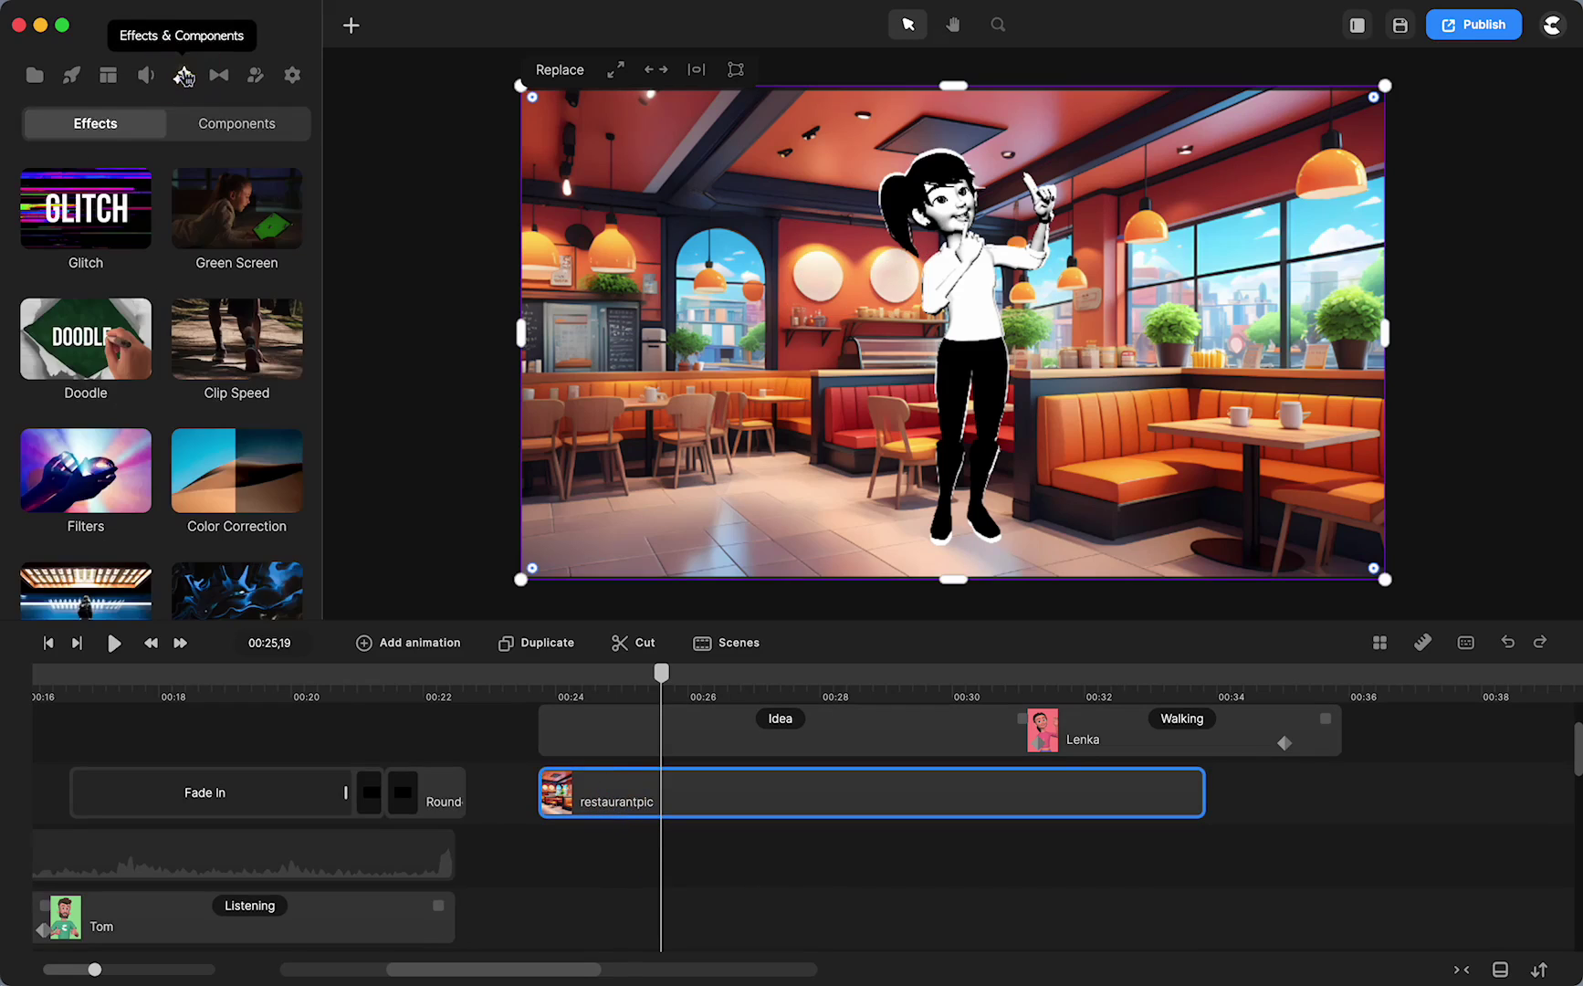
{"action": "scroll", "coordinate": [230, 449], "scroll_direction": "down", "scroll_amount": 8}
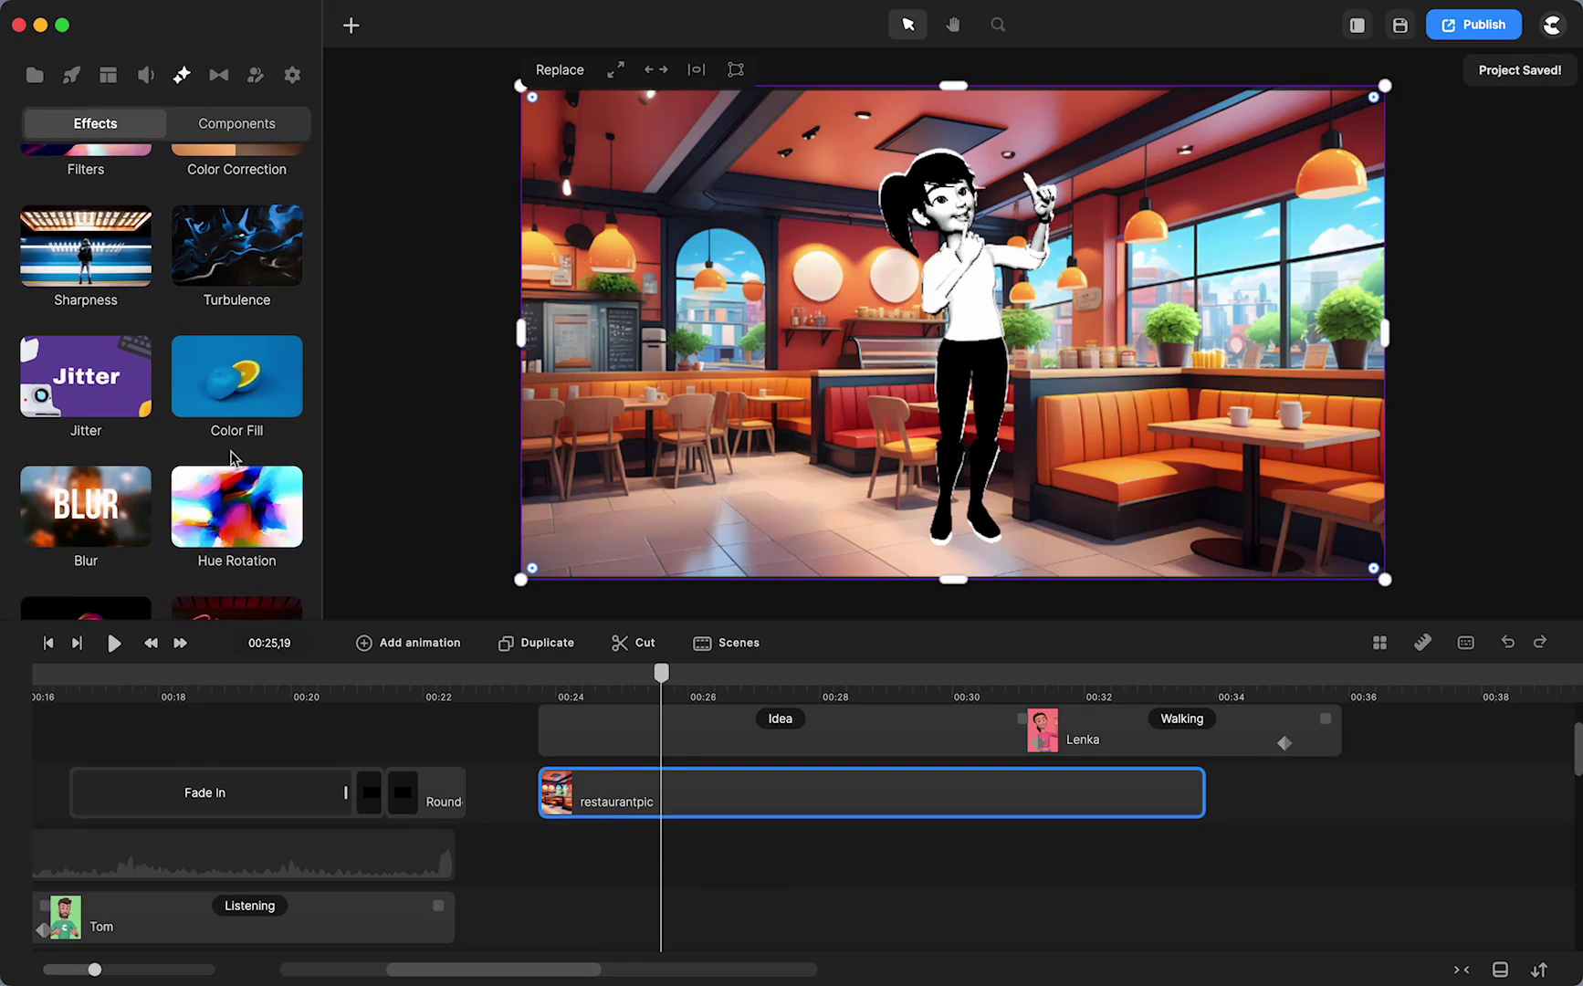
{"action": "scroll", "coordinate": [230, 456], "scroll_direction": "up", "scroll_amount": 6}
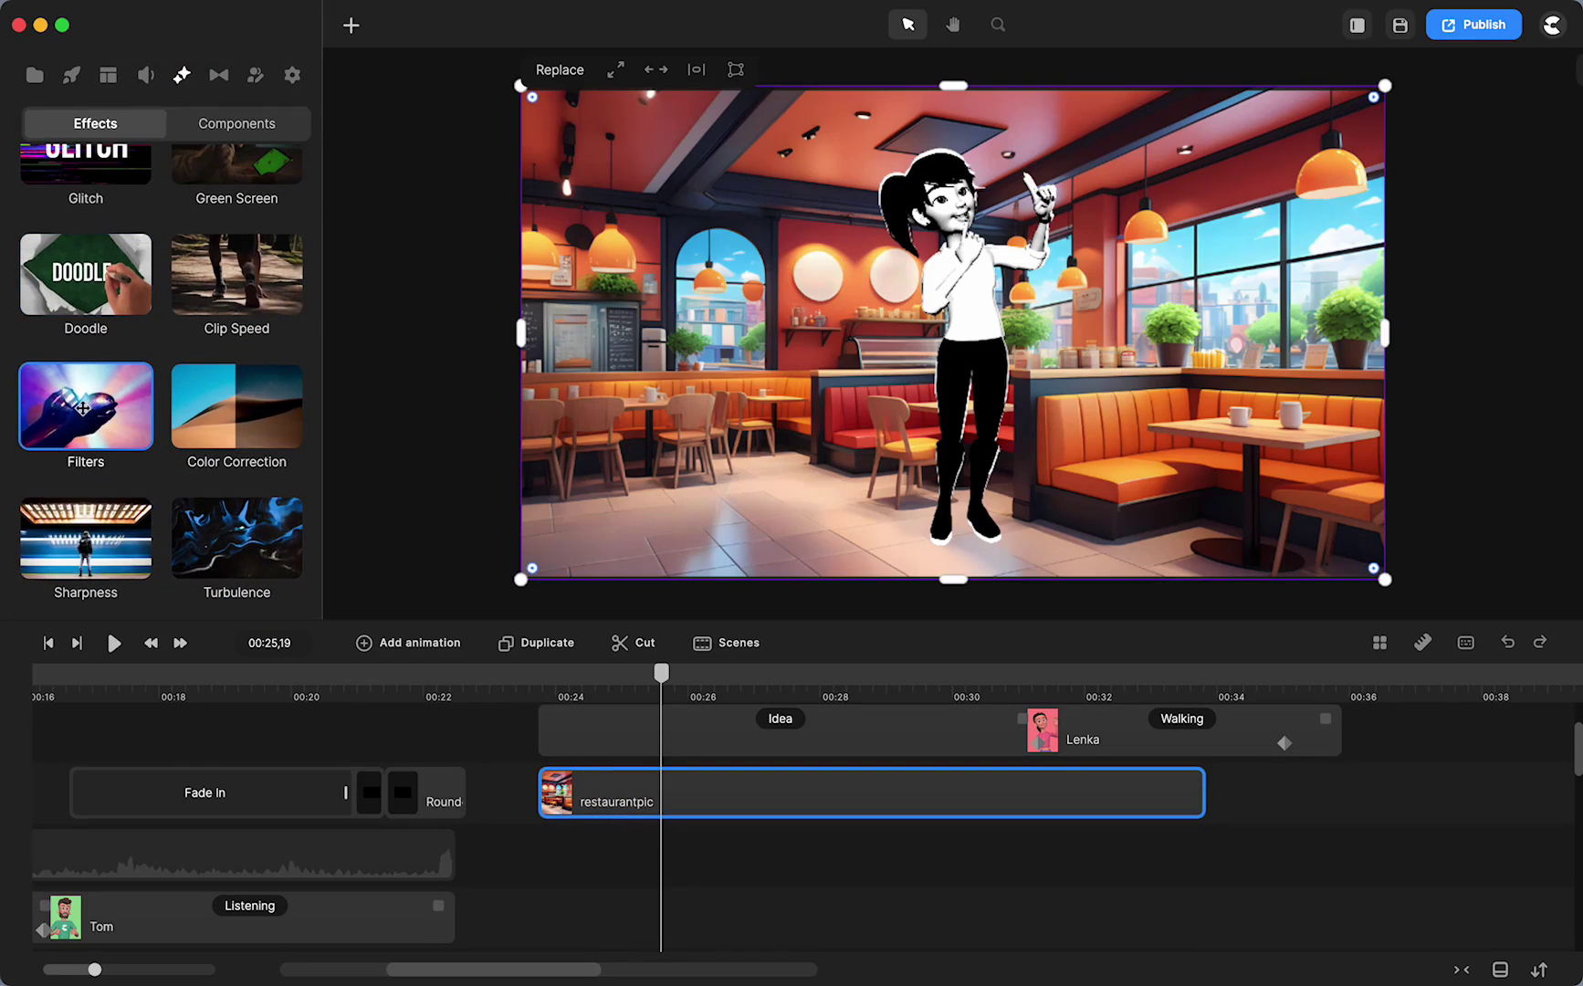
{"action": "left_click_drag", "start_coordinate": [82, 408], "coordinate": [740, 787]}
{"action": "left_click", "coordinate": [523, 399]}
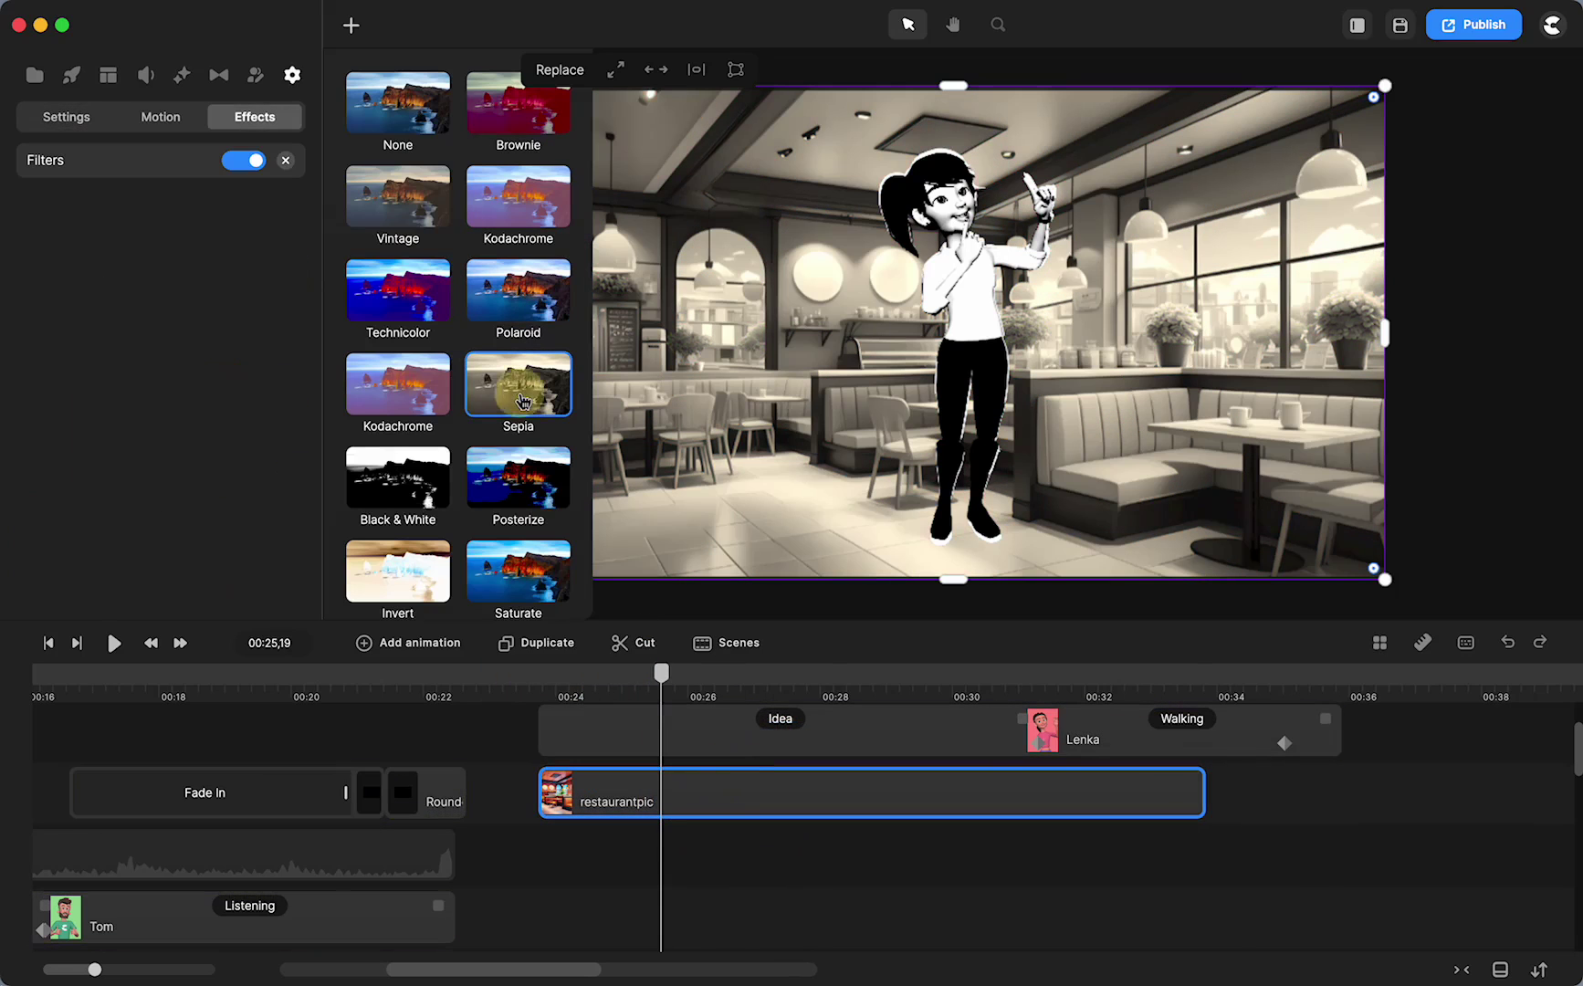
{"action": "left_click", "coordinate": [385, 497]}
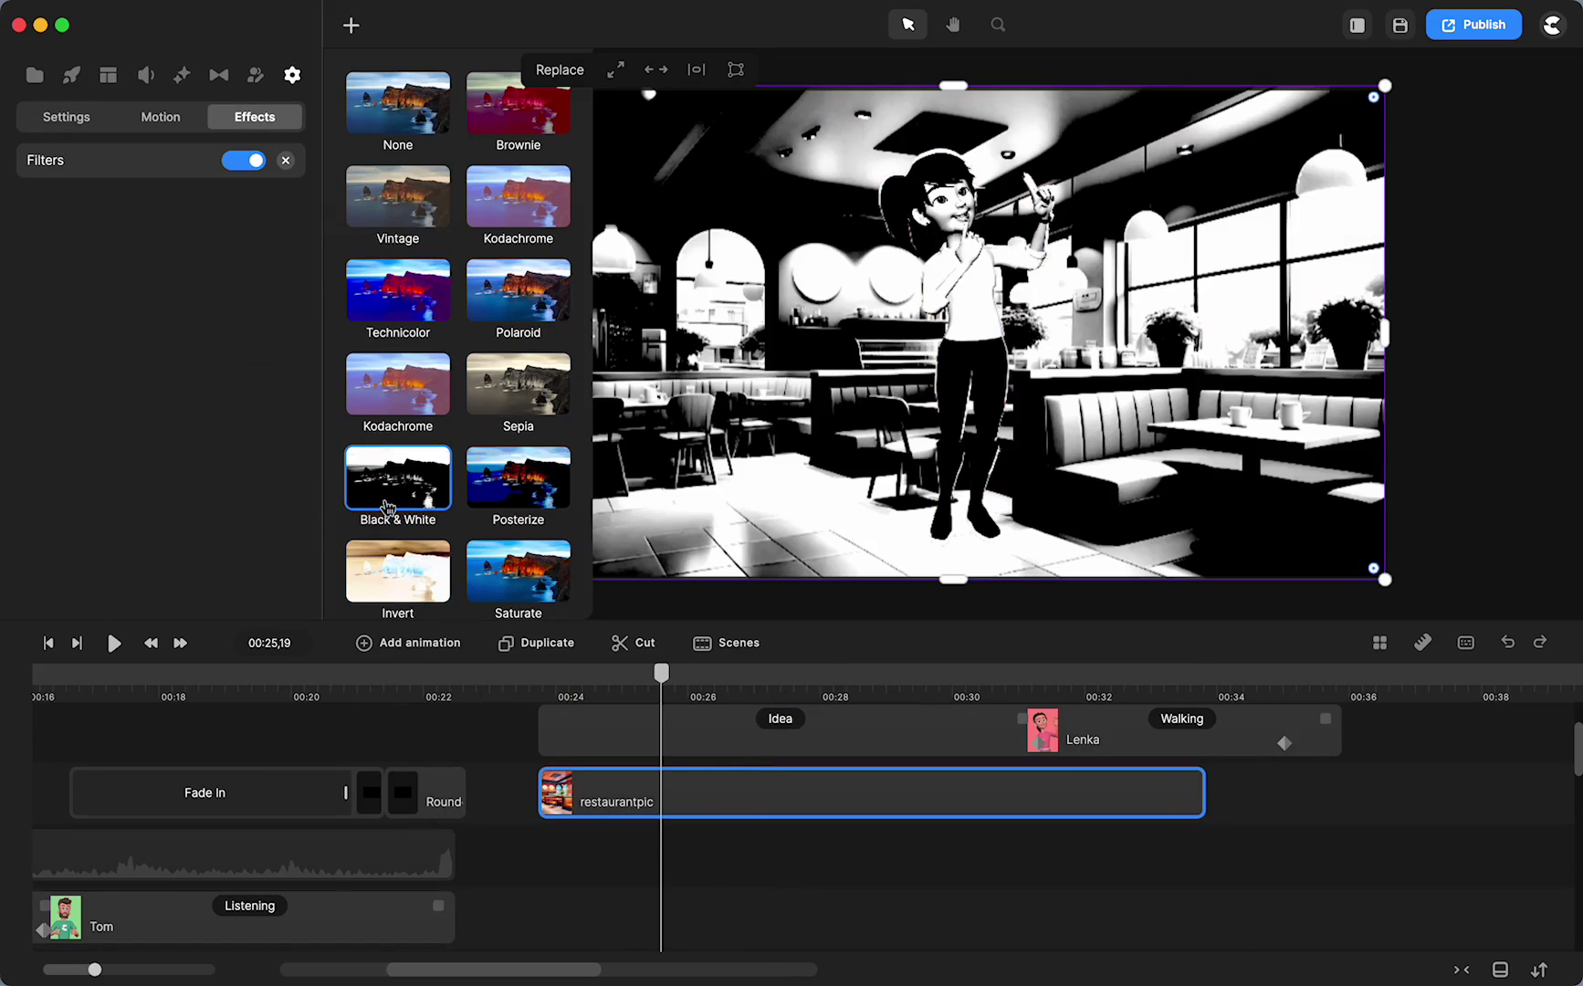
{"action": "left_click", "coordinate": [518, 395]}
{"action": "left_click", "coordinate": [407, 489]}
Step: Reselect restaurantpic and test its opacity, leaving it unchanged
{"action": "left_click_drag", "start_coordinate": [664, 680], "coordinate": [724, 815]}
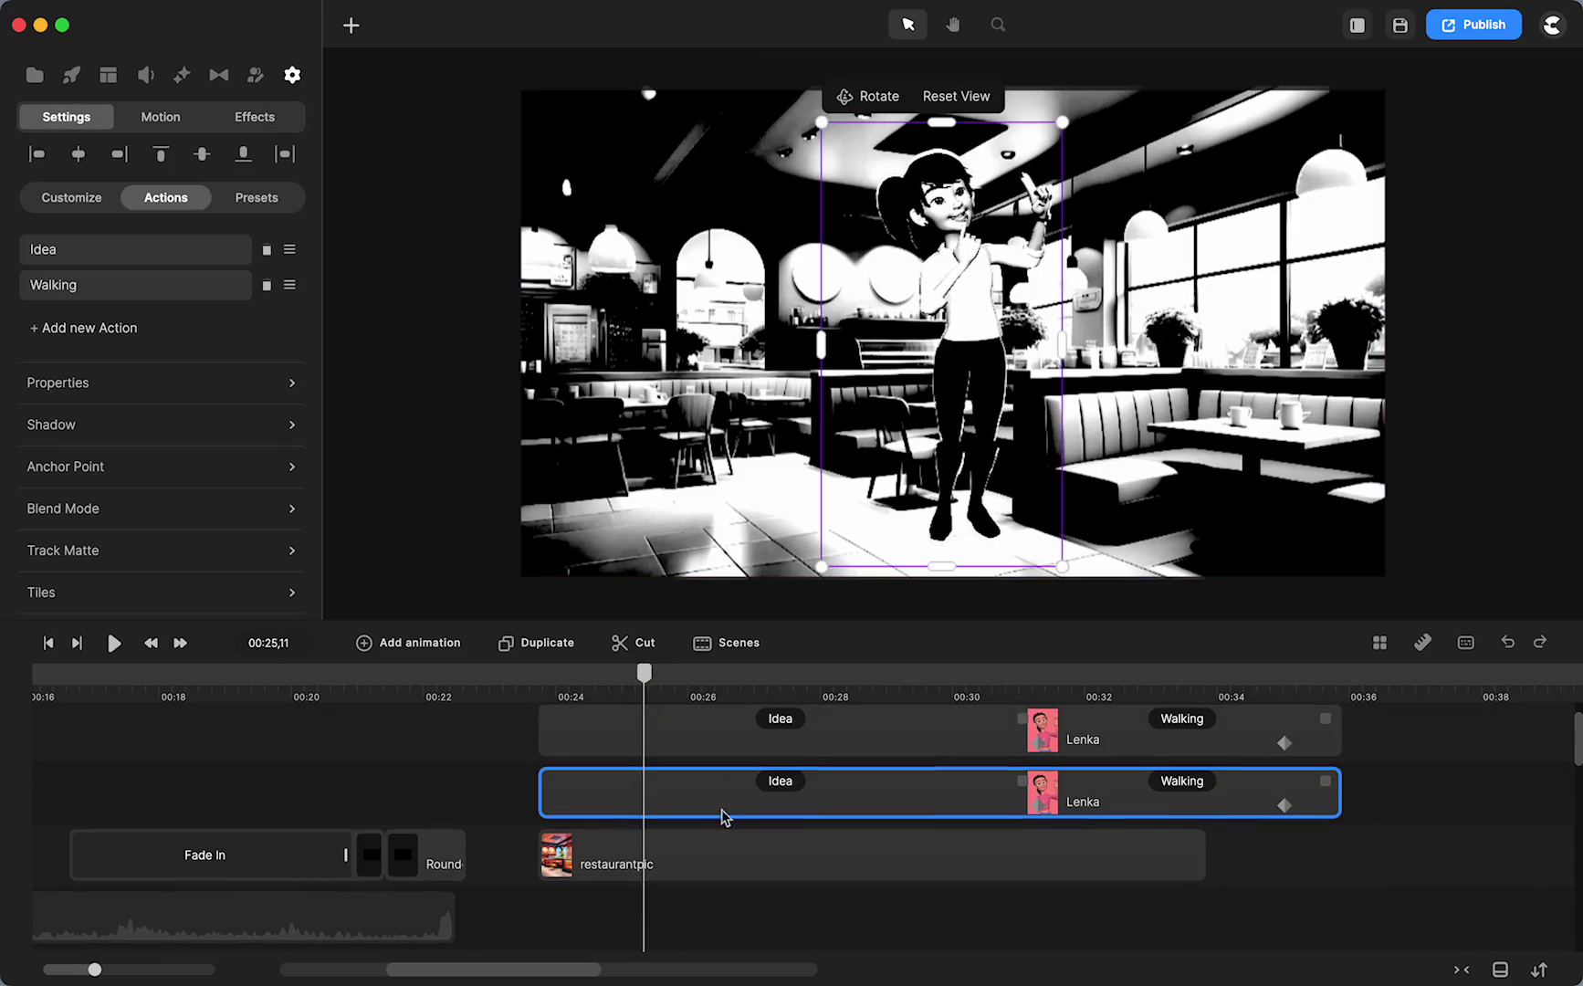
{"action": "left_click", "coordinate": [696, 856]}
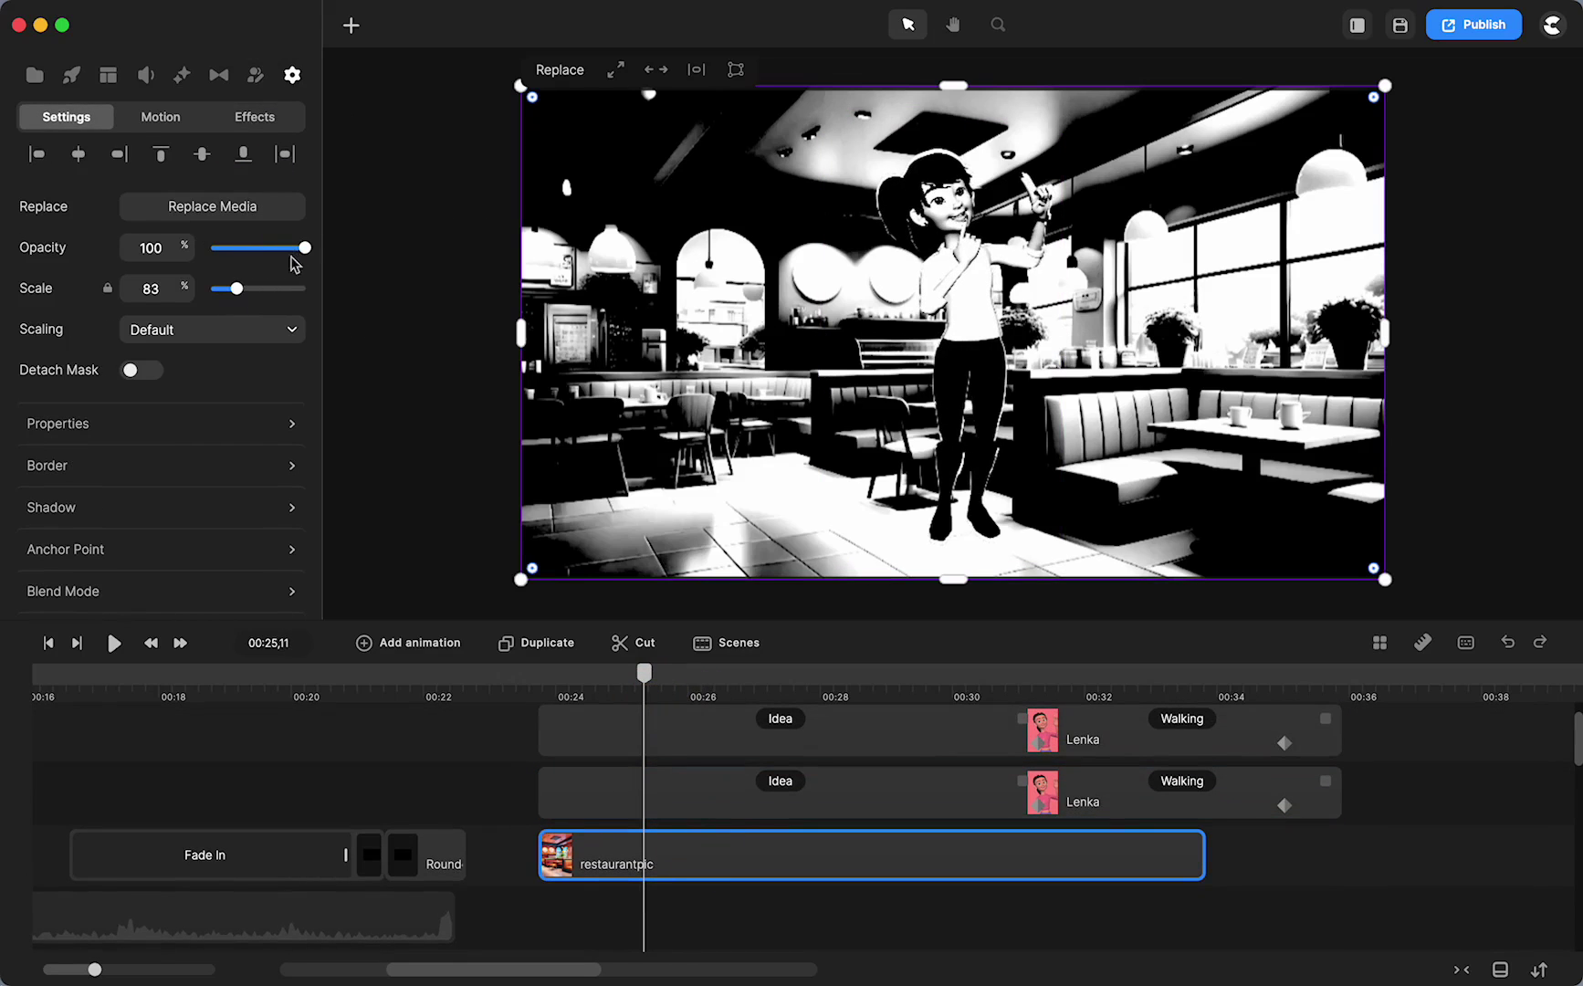
{"action": "left_click_drag", "start_coordinate": [305, 244], "coordinate": [311, 246]}
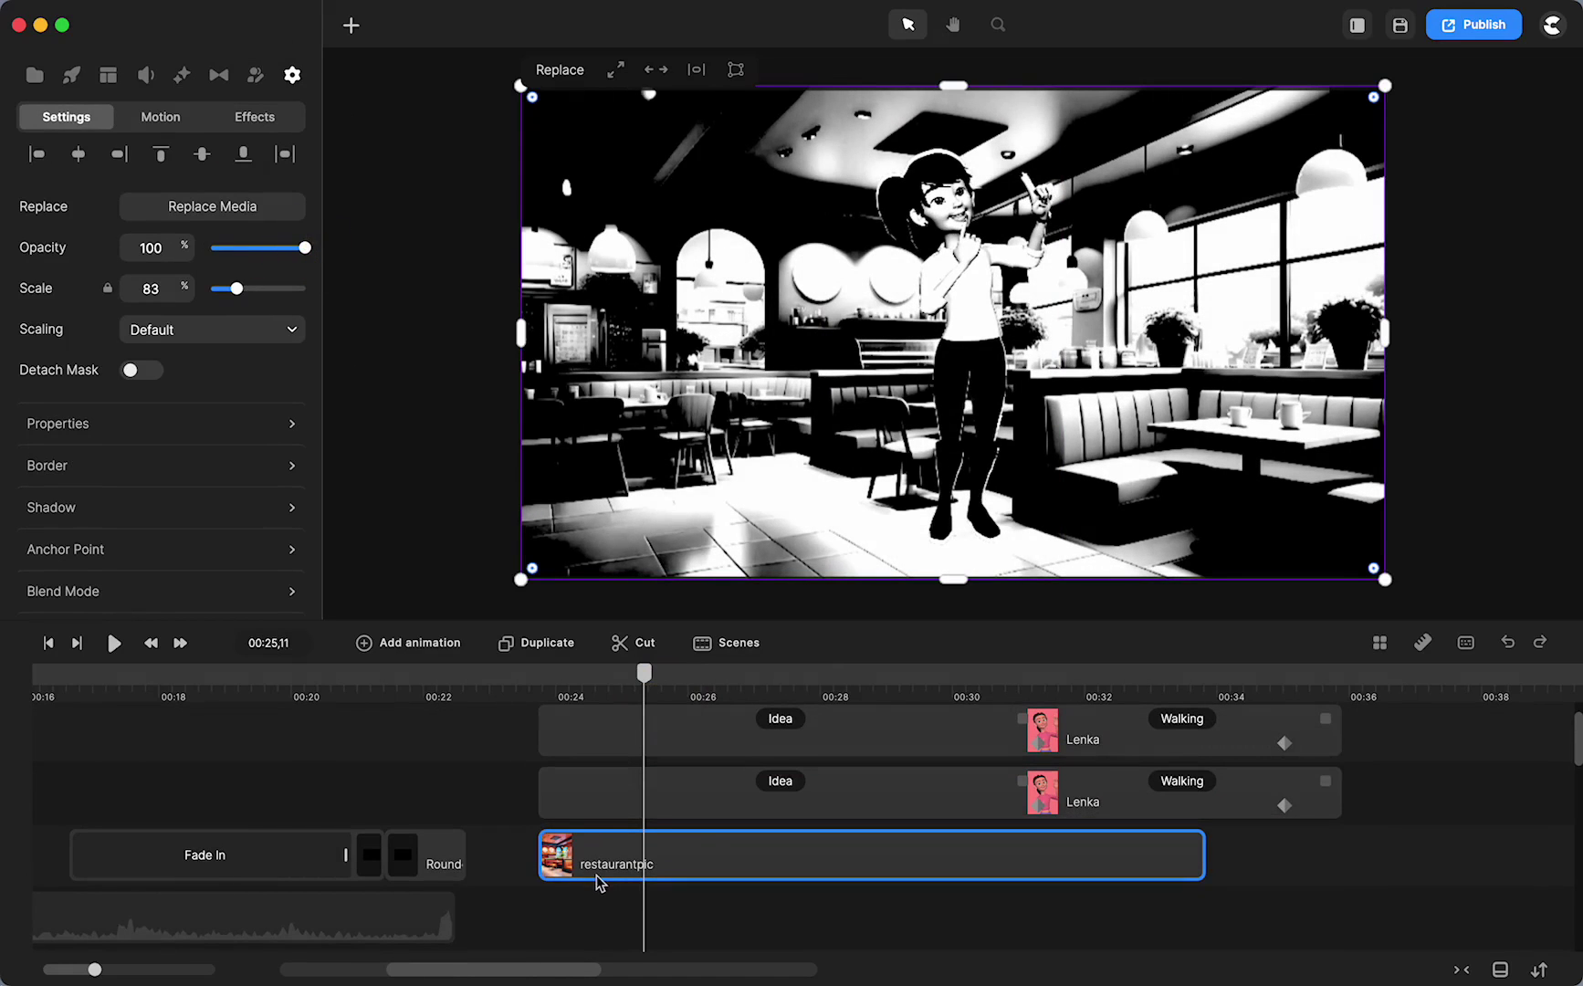
Step: Apply the Turbulence effect to the restaurantpic background and reposition the canvas view
{"action": "left_click", "coordinate": [183, 80]}
{"action": "scroll", "coordinate": [91, 365], "scroll_direction": "down", "scroll_amount": 3}
{"action": "scroll", "coordinate": [99, 391], "scroll_direction": "up", "scroll_amount": 2}
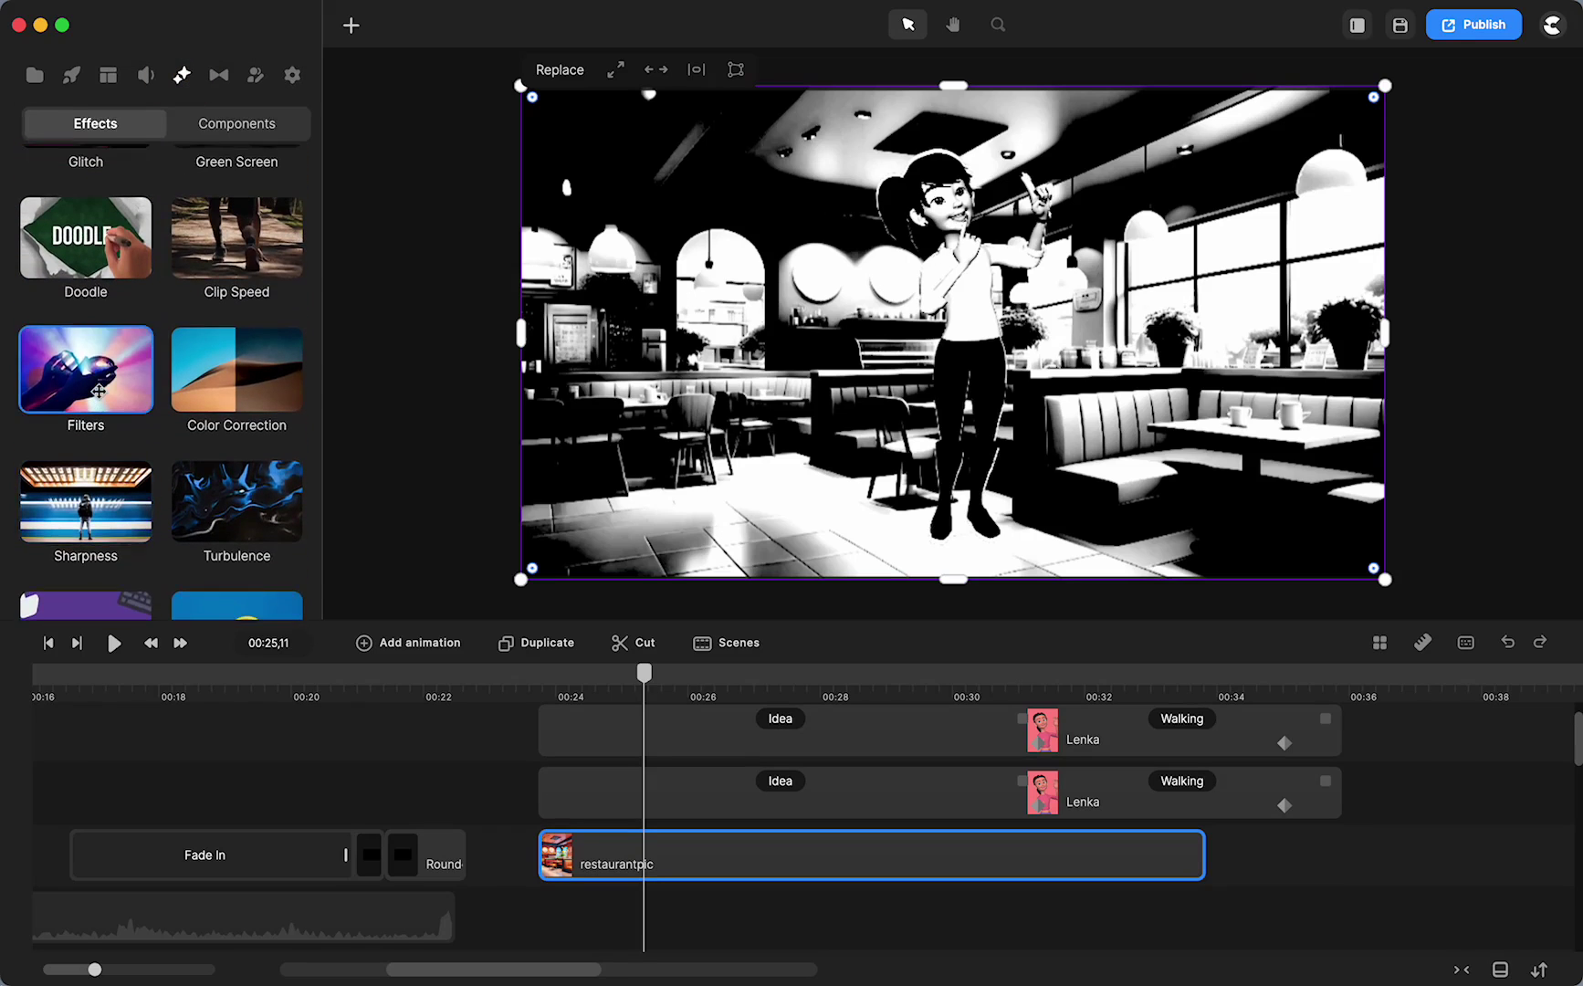
{"action": "scroll", "coordinate": [99, 391], "scroll_direction": "down", "scroll_amount": 1}
{"action": "left_click_drag", "start_coordinate": [236, 493], "coordinate": [727, 859]}
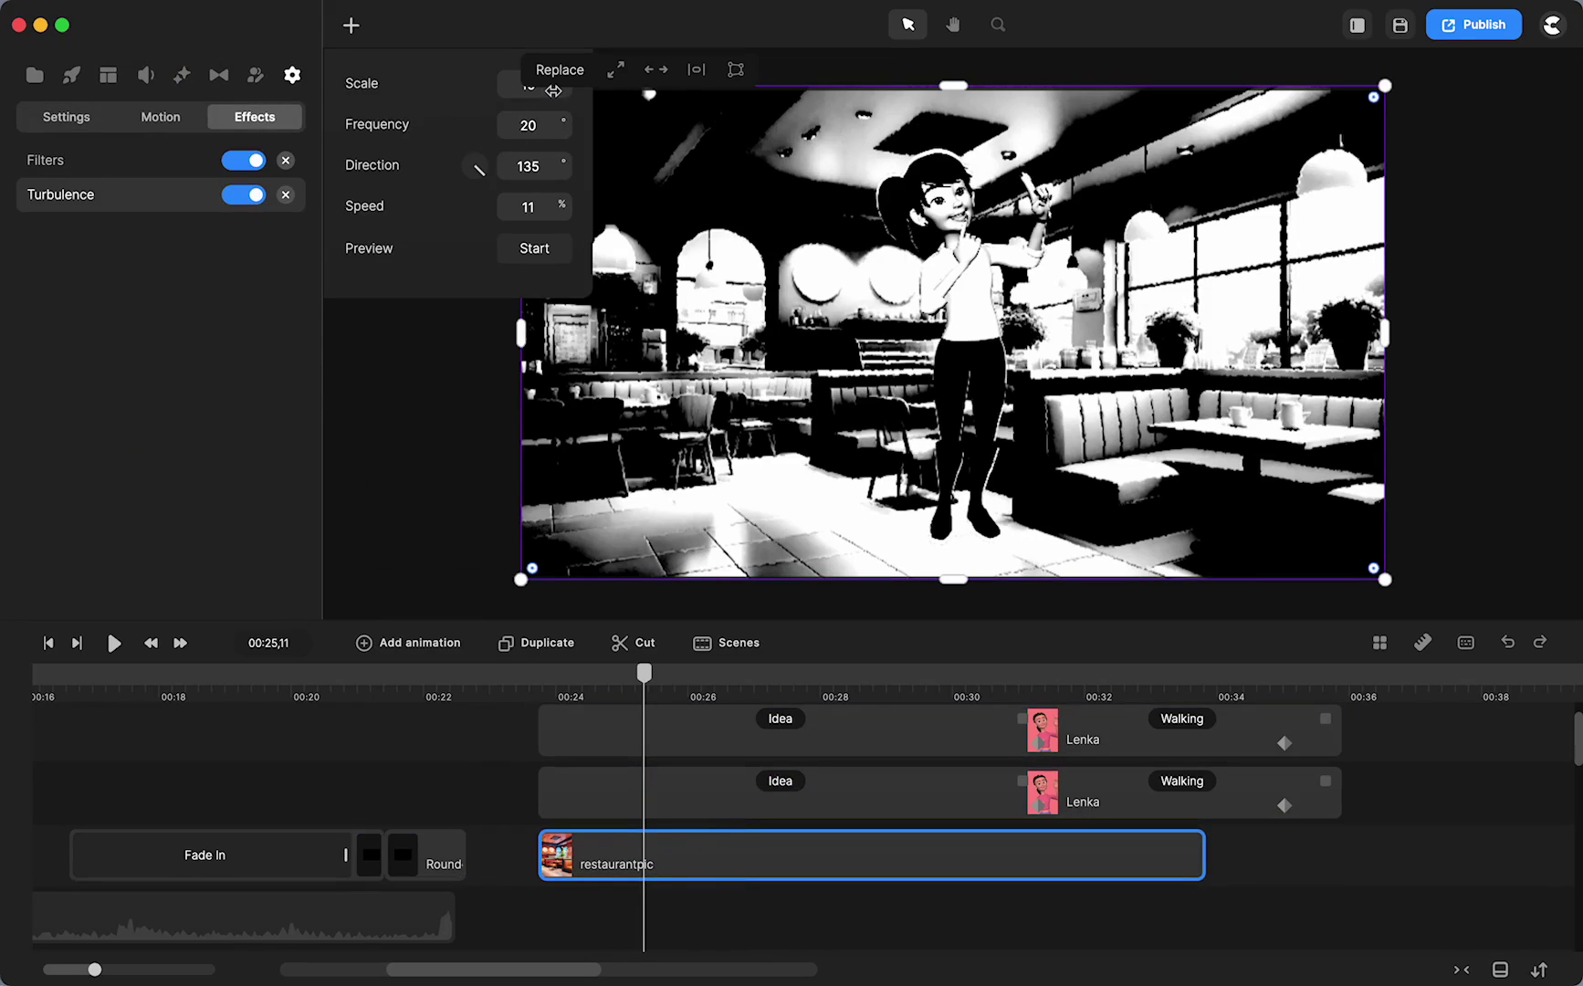
{"action": "left_click", "coordinate": [420, 365]}
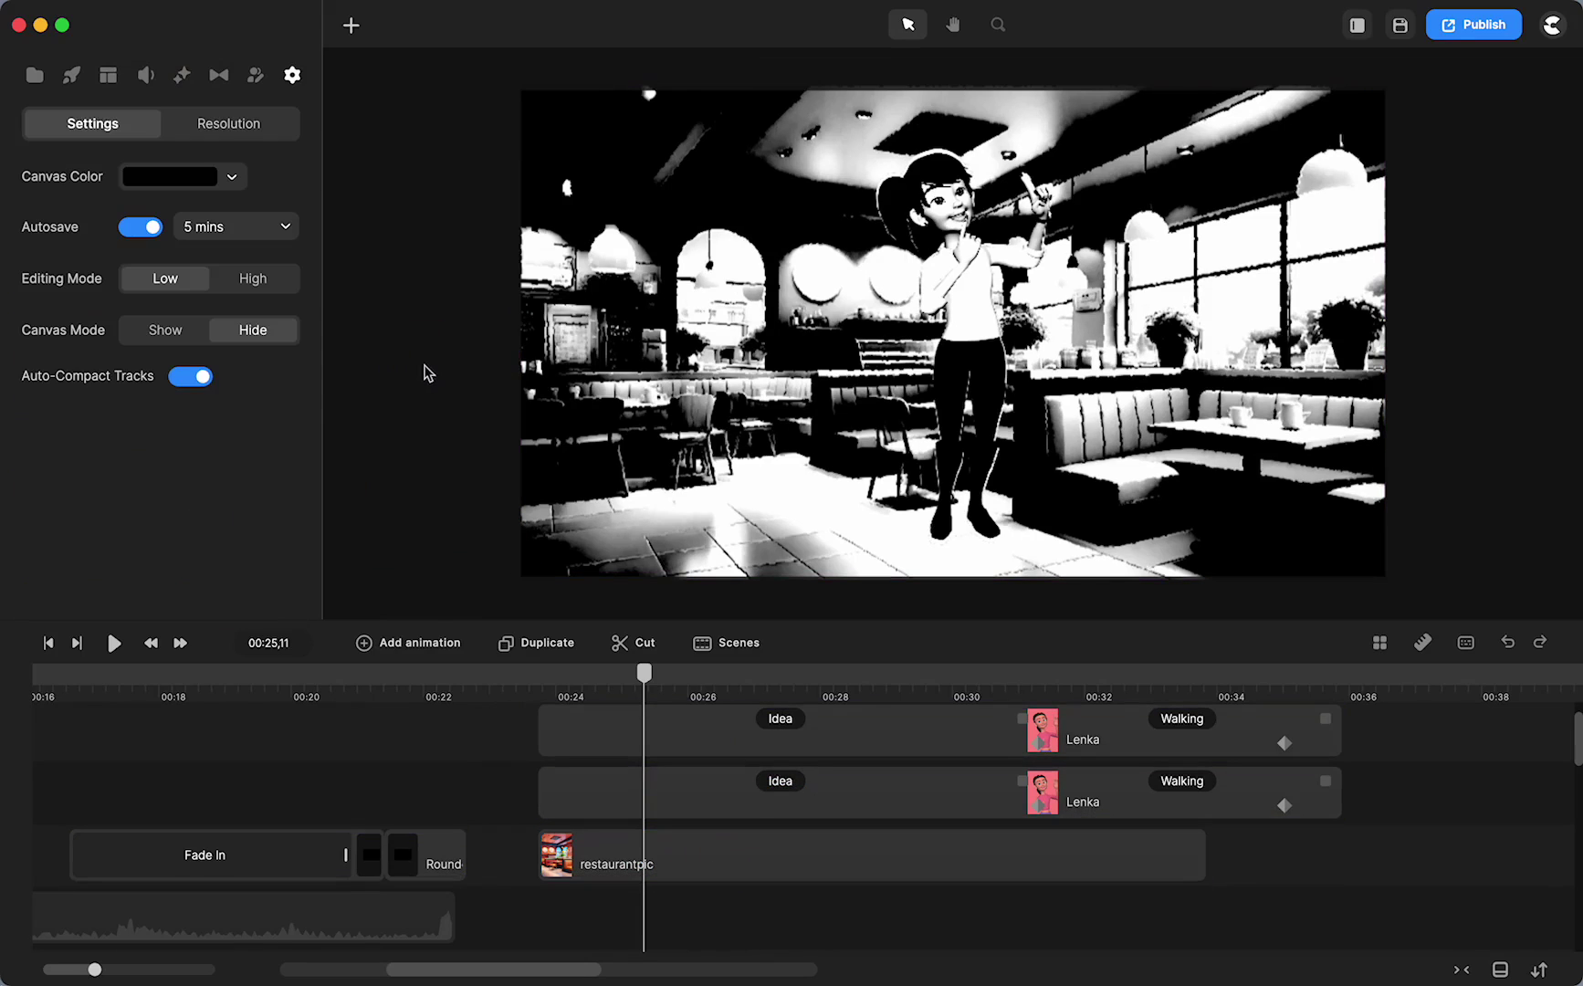
{"action": "left_click_drag", "start_coordinate": [423, 369], "coordinate": [583, 399]}
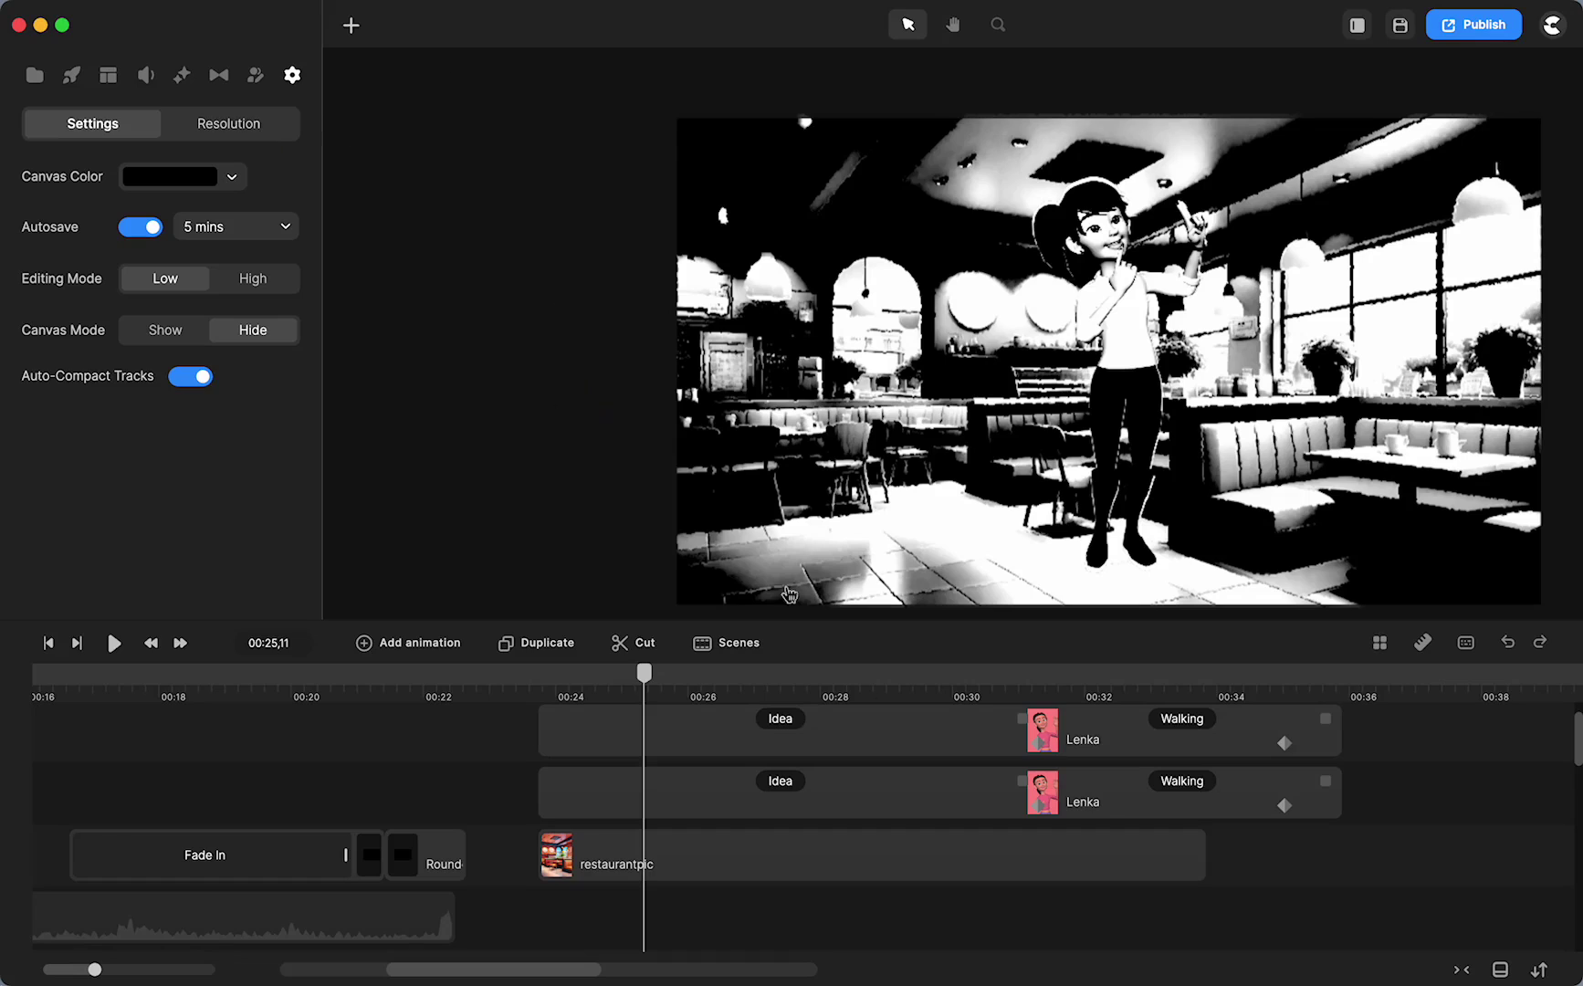
Step: Set the background turbulence to scale 7 and frequency 6, previewing the motion
{"action": "left_click", "coordinate": [802, 856]}
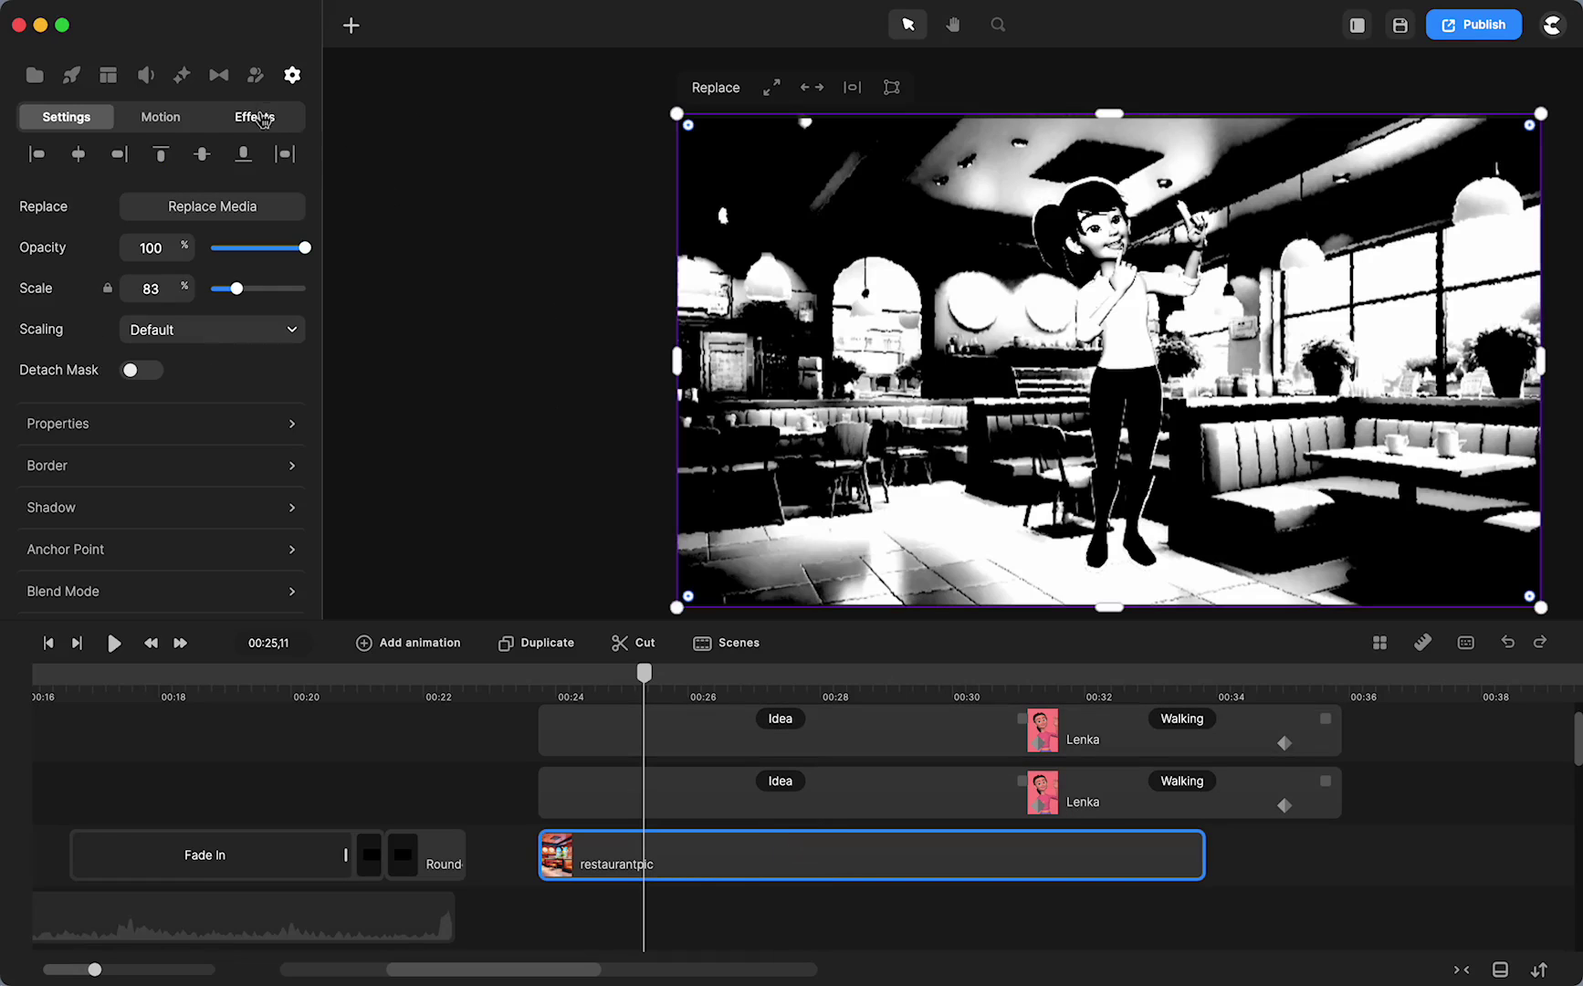
{"action": "left_click", "coordinate": [259, 118]}
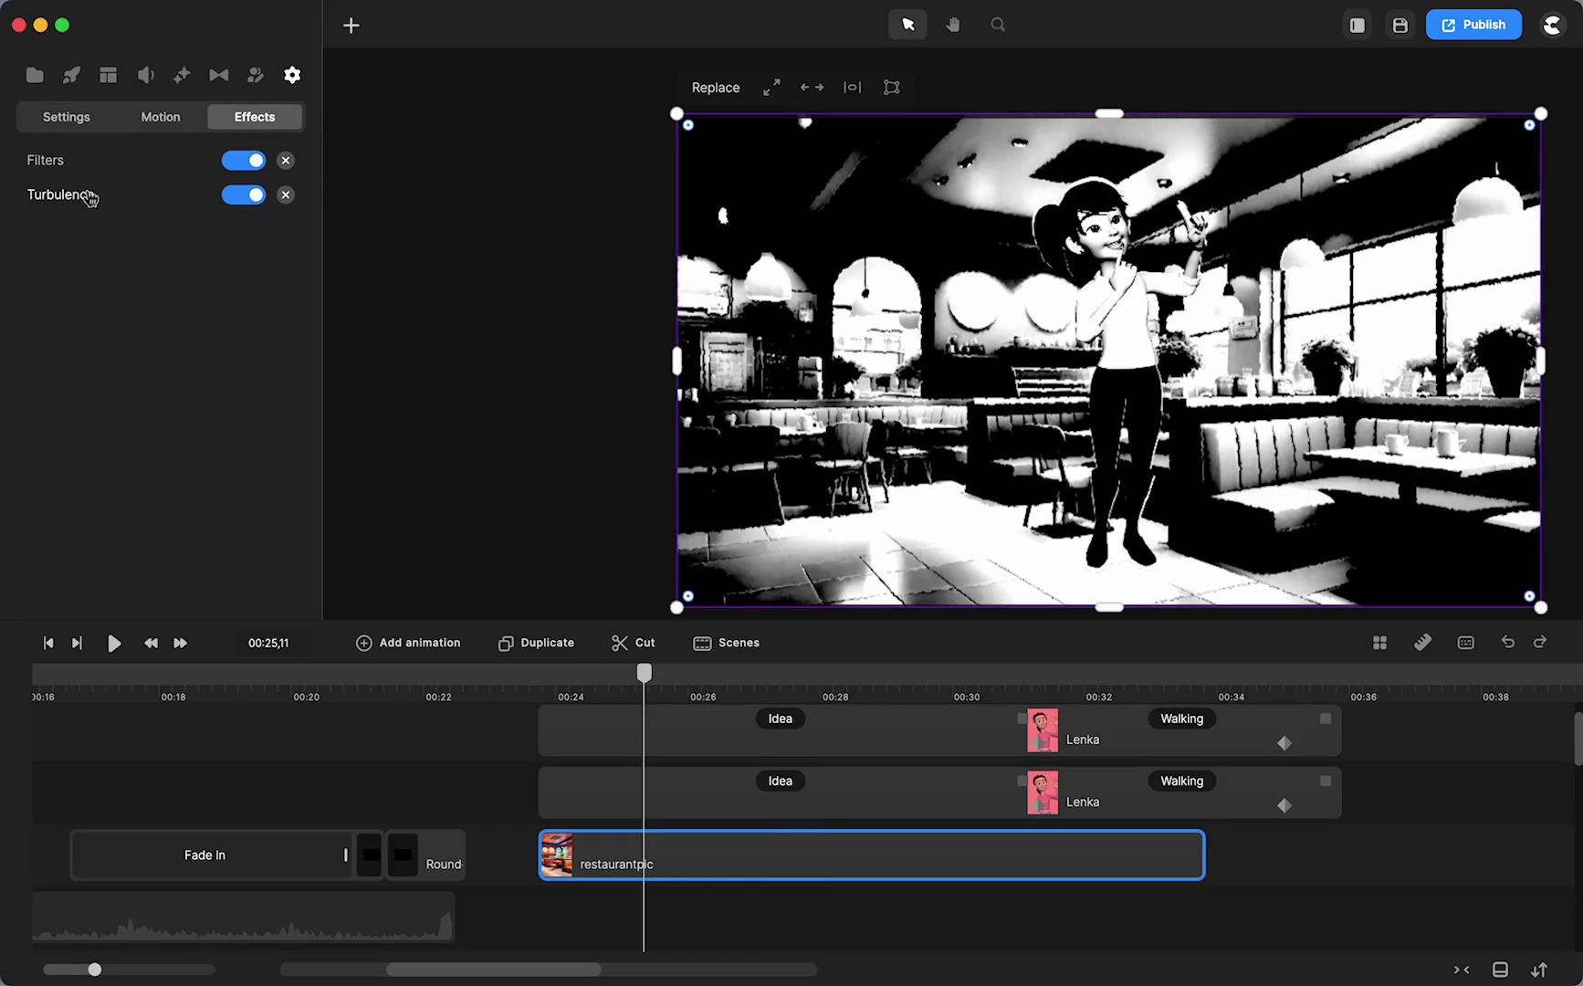
{"action": "left_click", "coordinate": [59, 196]}
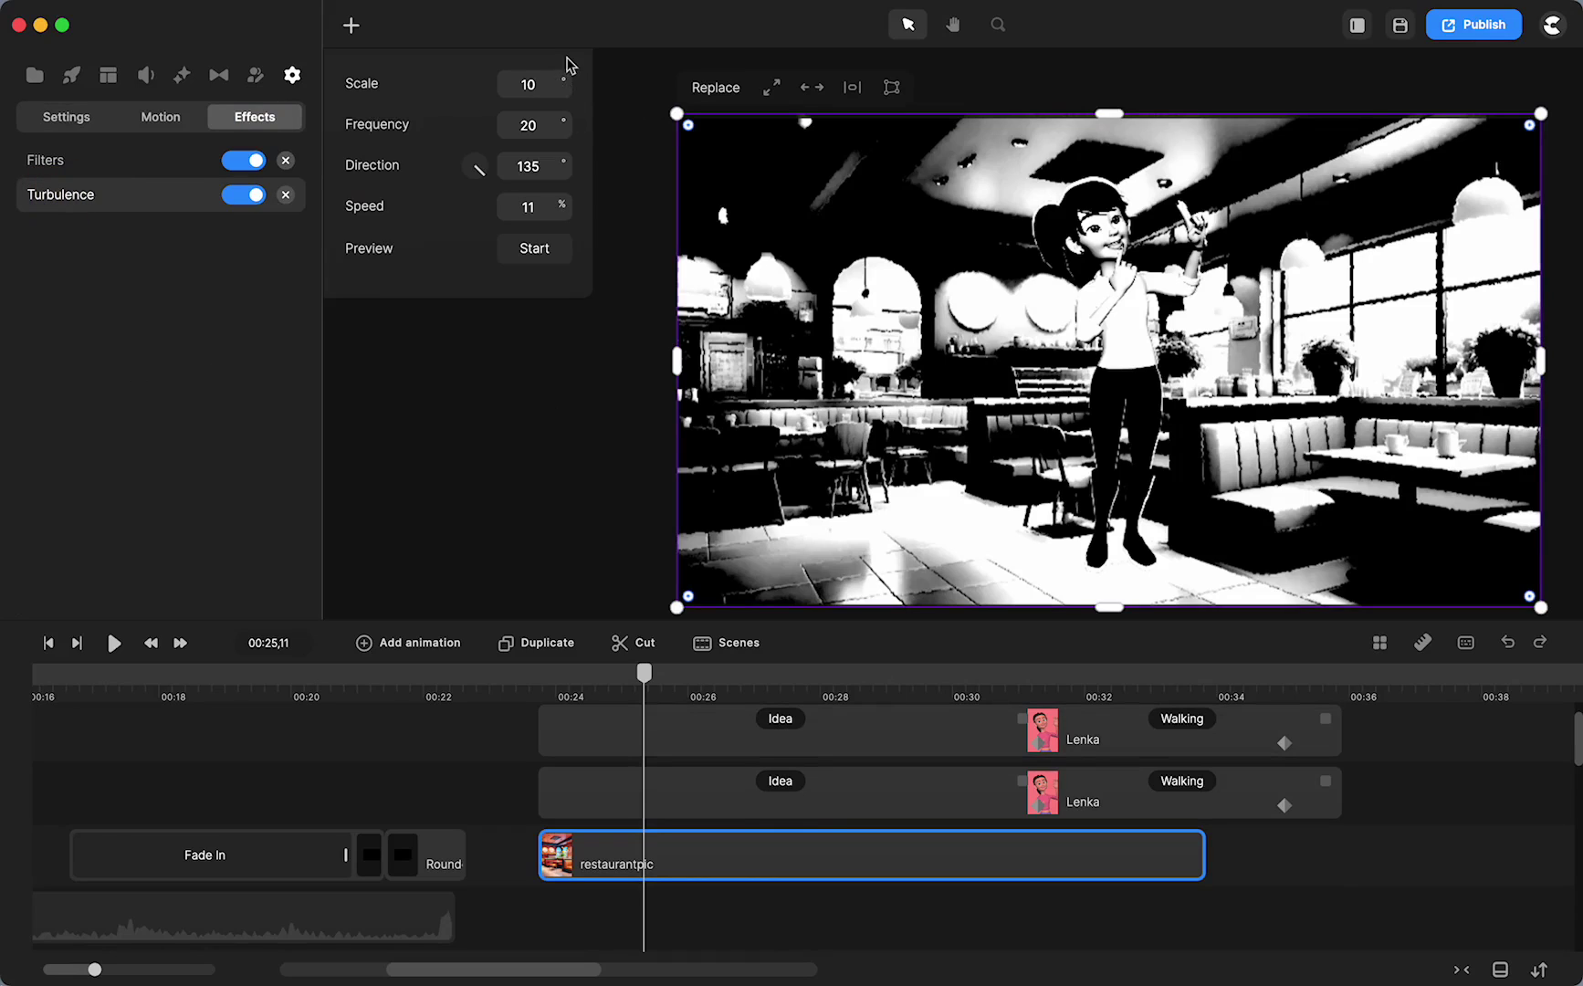
{"action": "left_click_drag", "start_coordinate": [564, 81], "coordinate": [540, 124]}
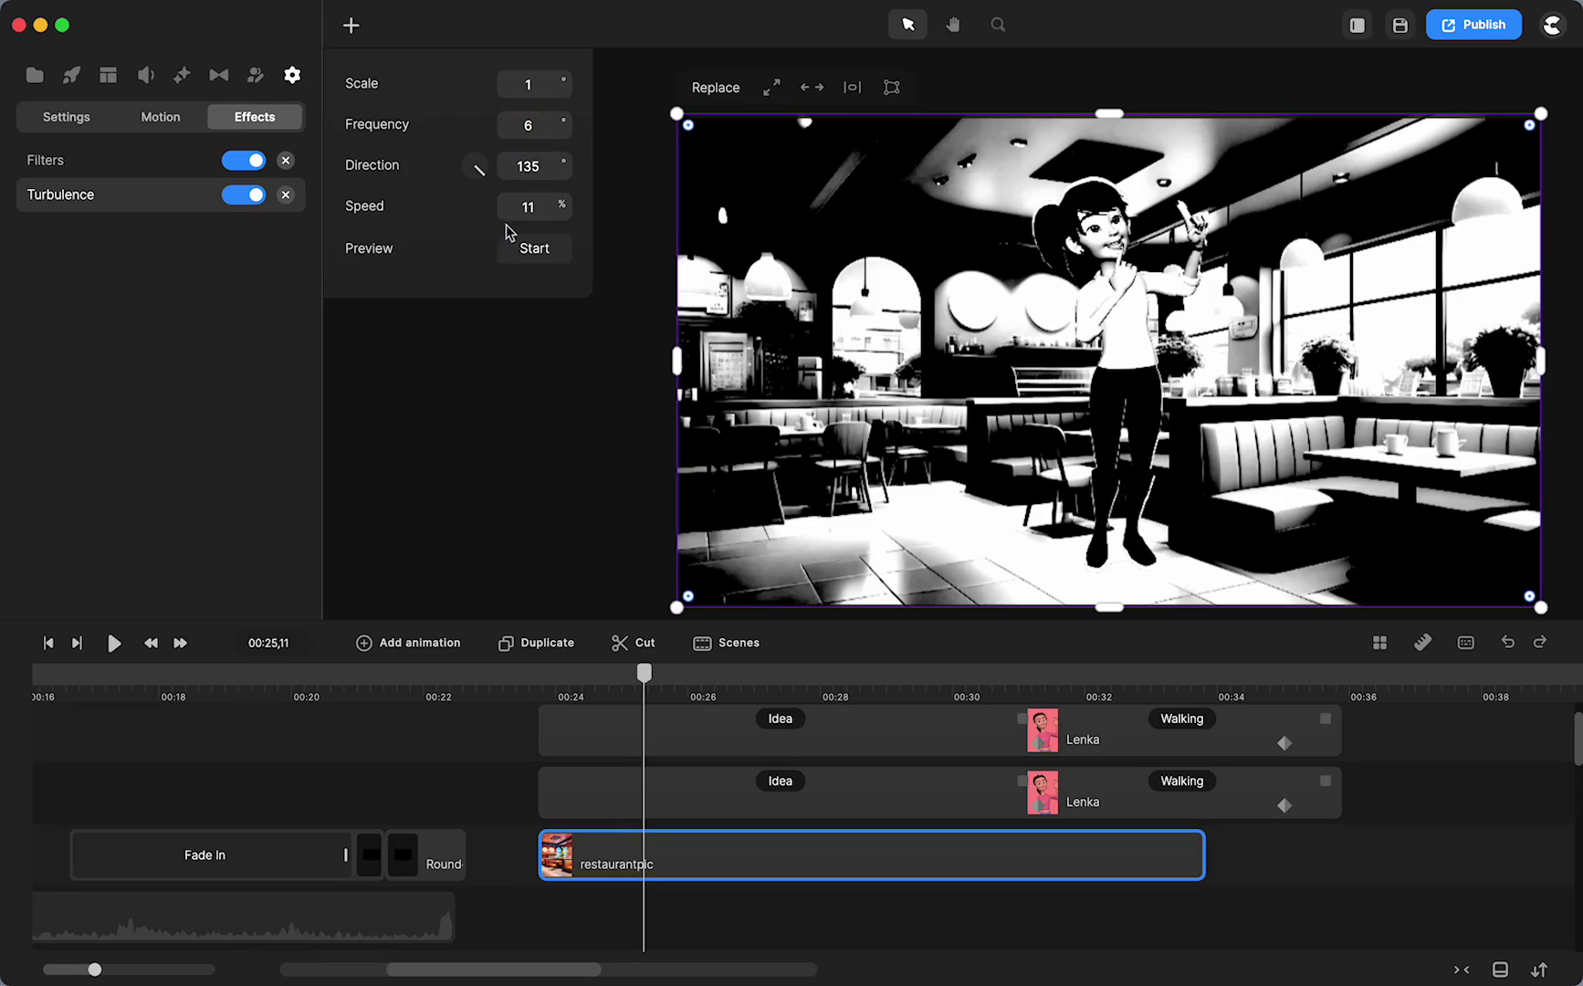
{"action": "left_click", "coordinate": [534, 248]}
{"action": "left_click_drag", "start_coordinate": [563, 84], "coordinate": [568, 80]}
{"action": "left_click", "coordinate": [537, 249]}
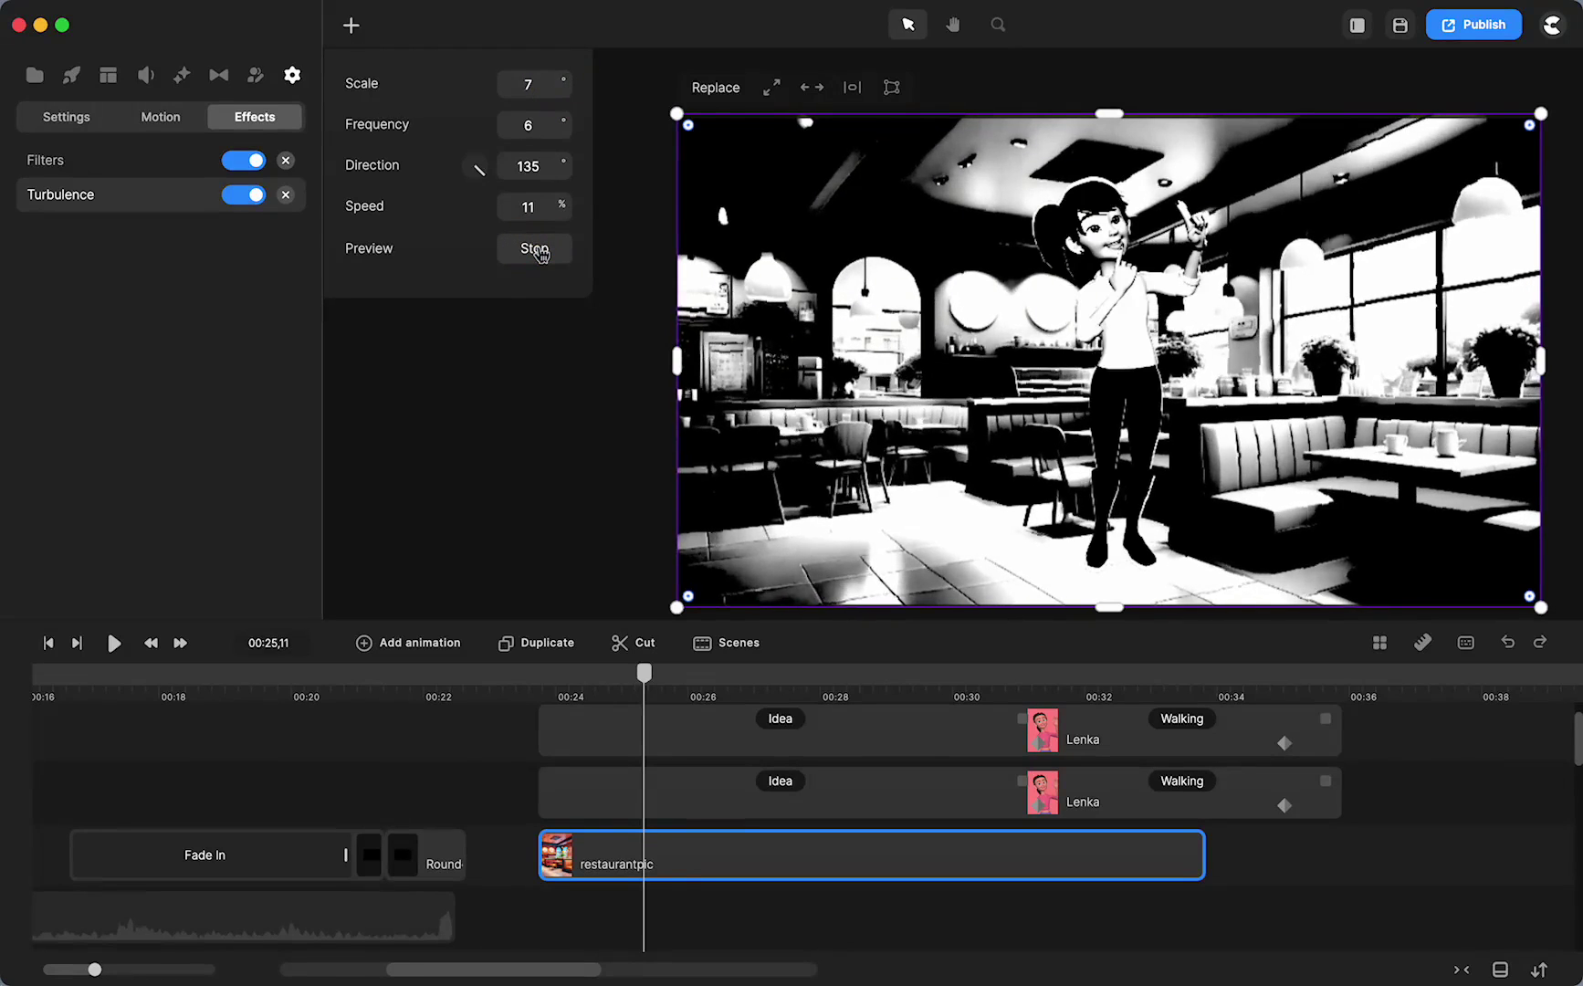
{"action": "left_click", "coordinate": [537, 250]}
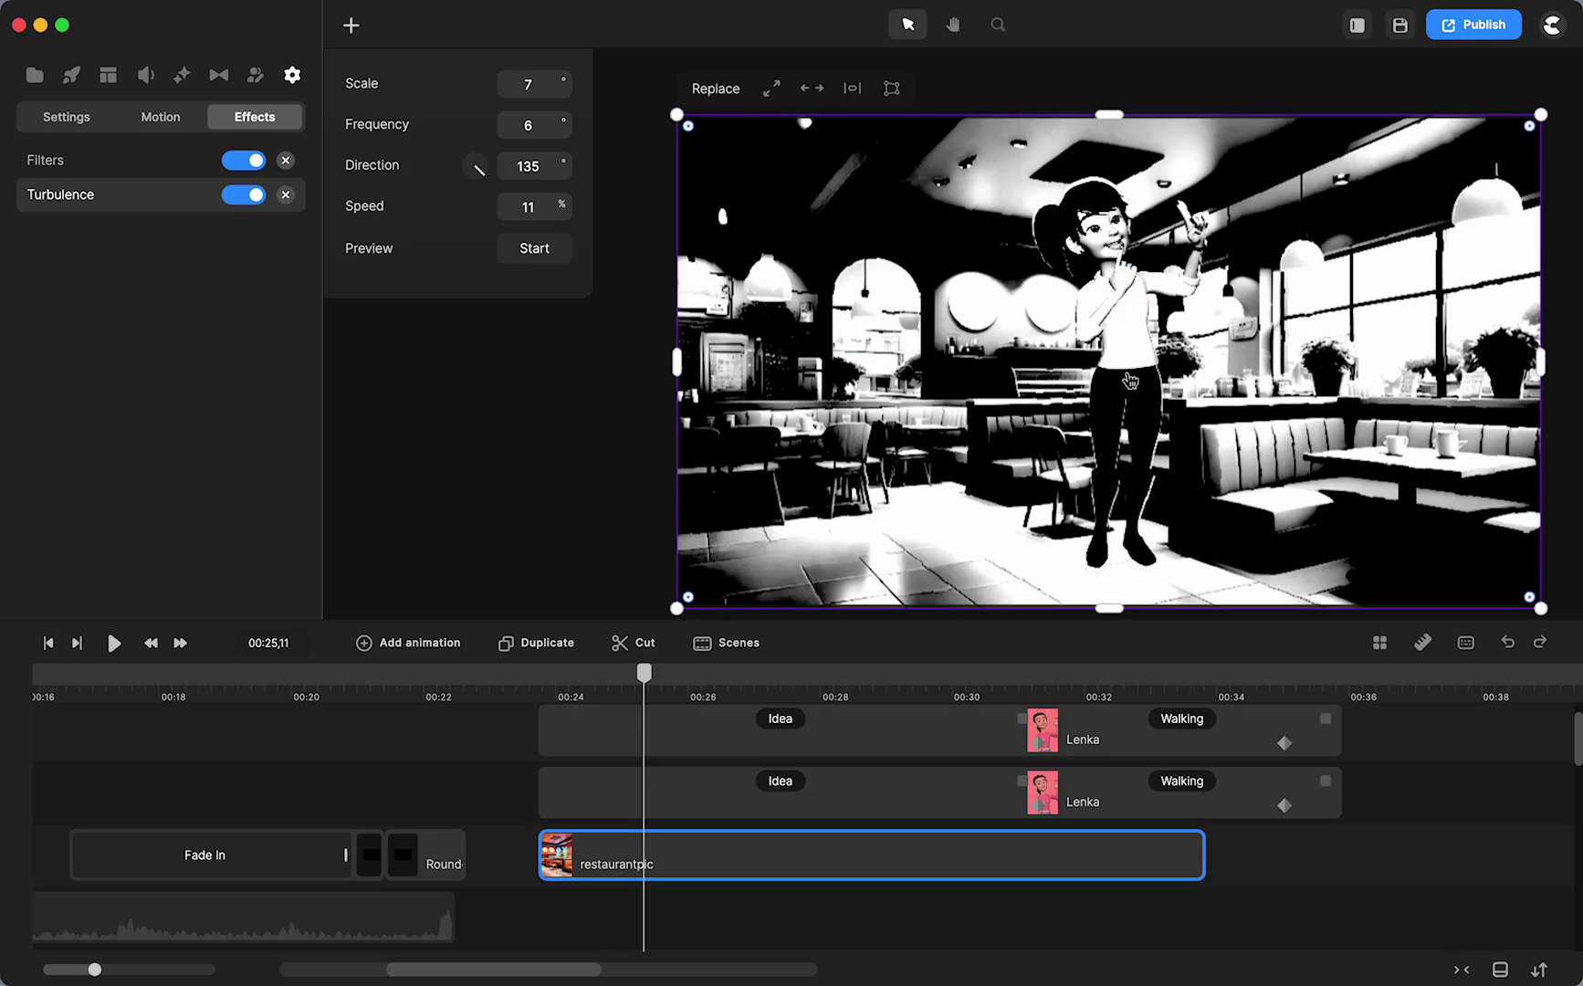
Step: Shift both Lenka tracks left together in the café scene and scrub to check the walk
{"action": "left_click", "coordinate": [514, 398]}
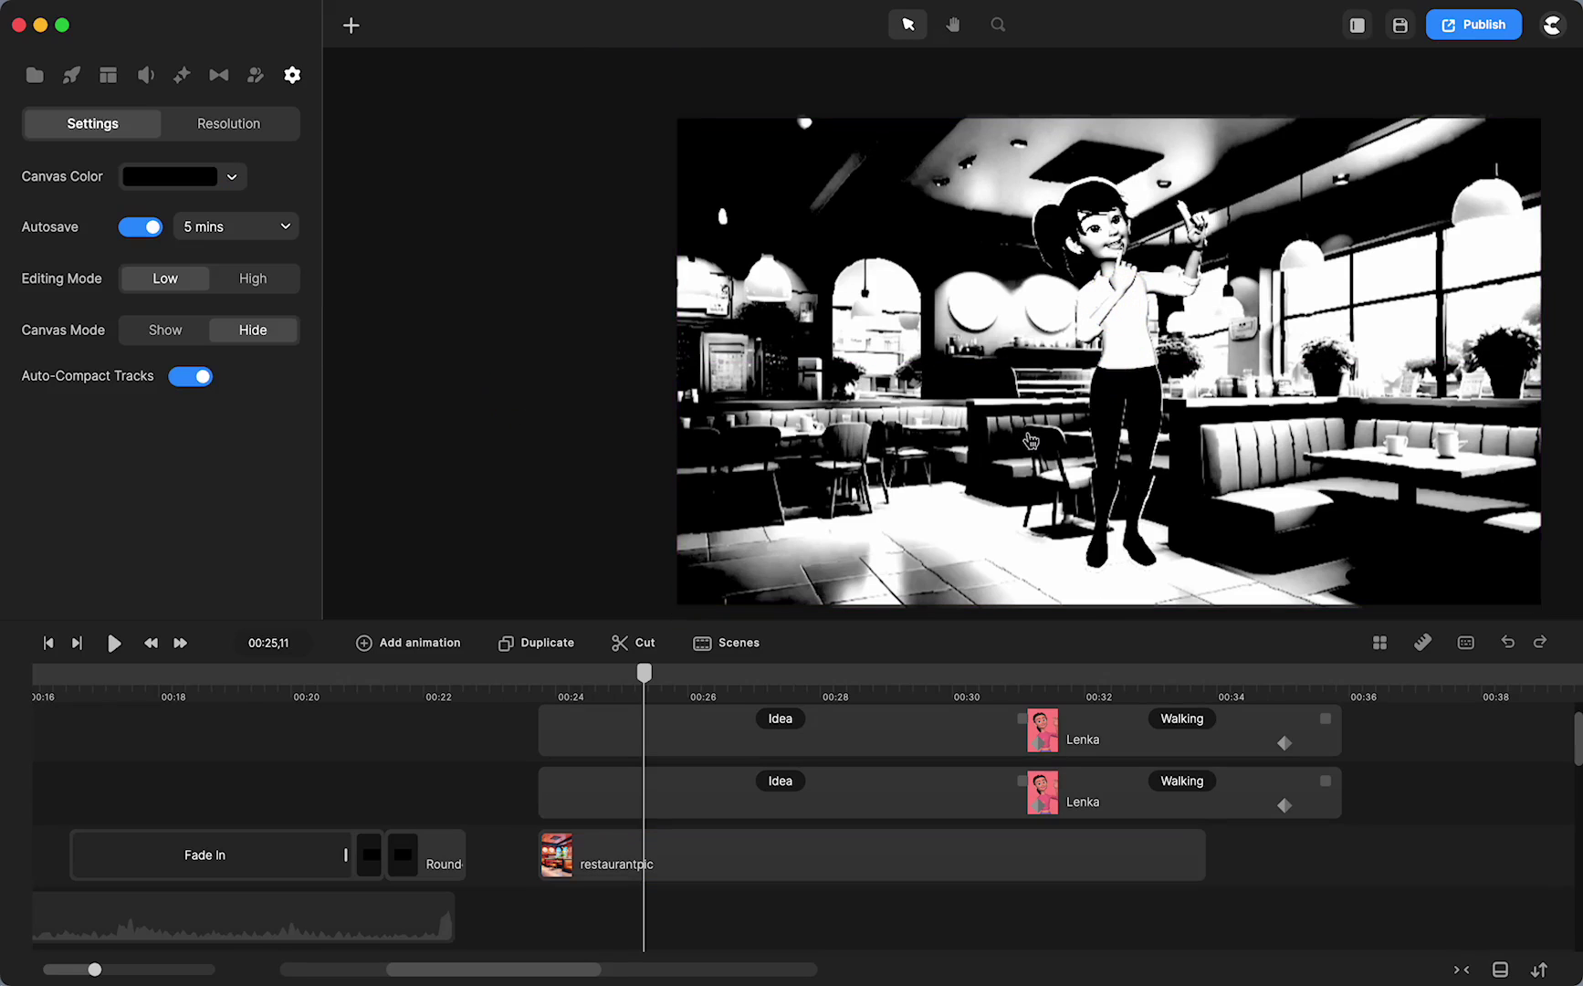
{"action": "left_click", "coordinate": [1133, 340]}
{"action": "left_click_drag", "start_coordinate": [1132, 339], "coordinate": [1125, 304]}
{"action": "left_click", "coordinate": [1113, 306]}
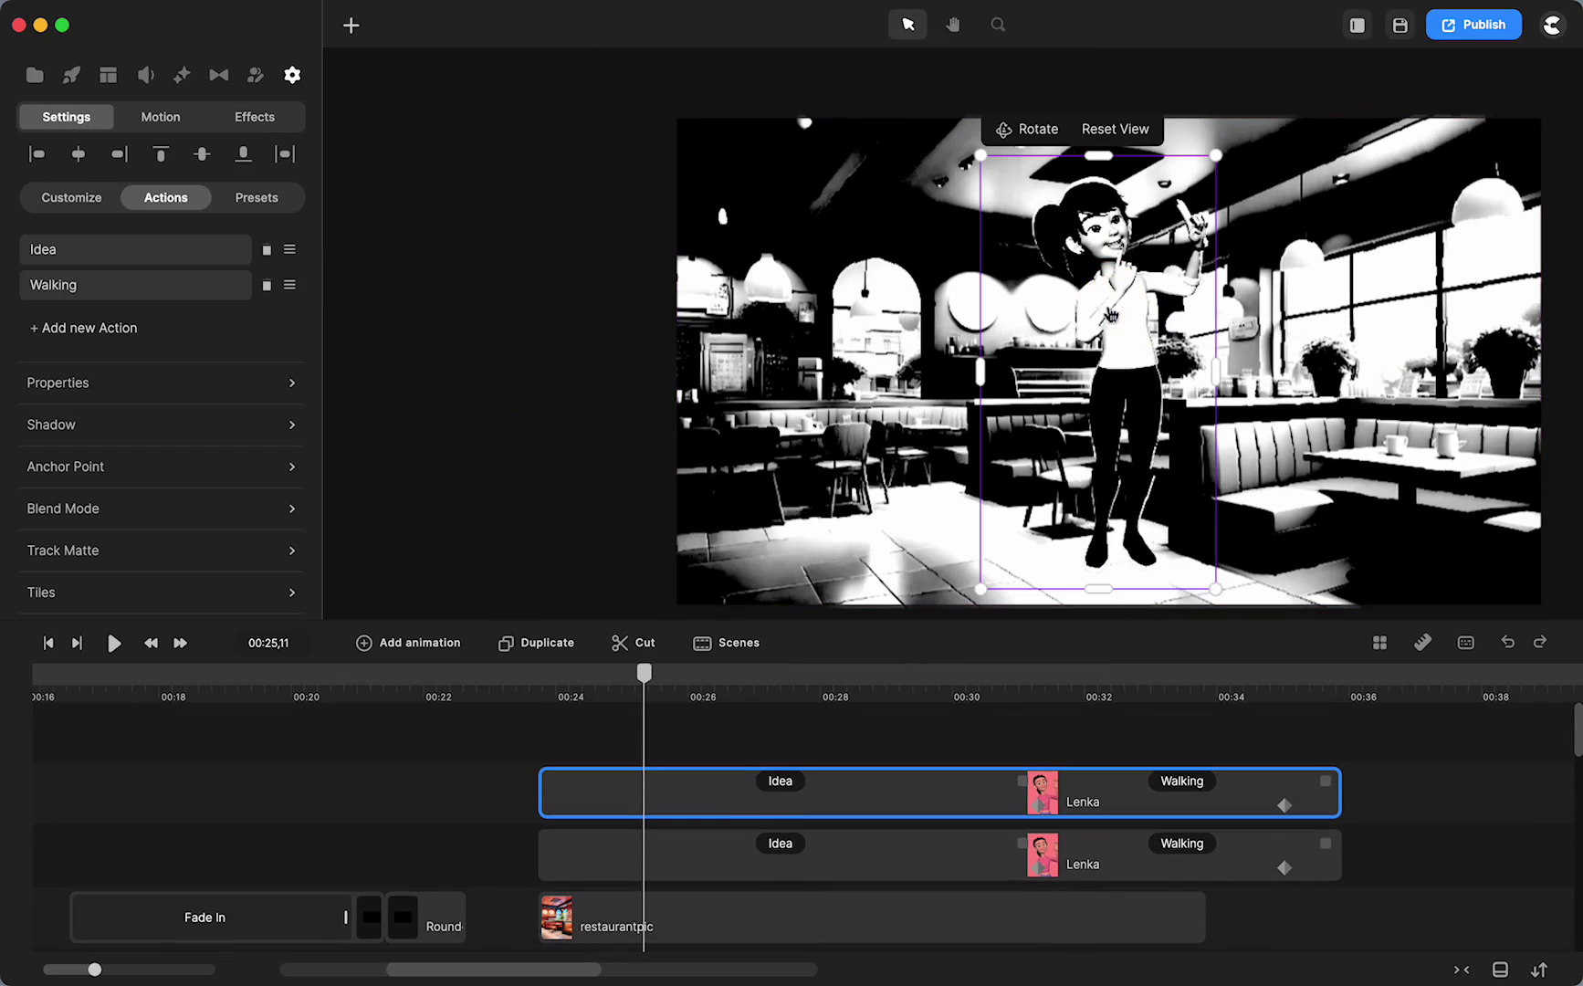
{"action": "left_click", "coordinate": [961, 838], "text": "shift"}
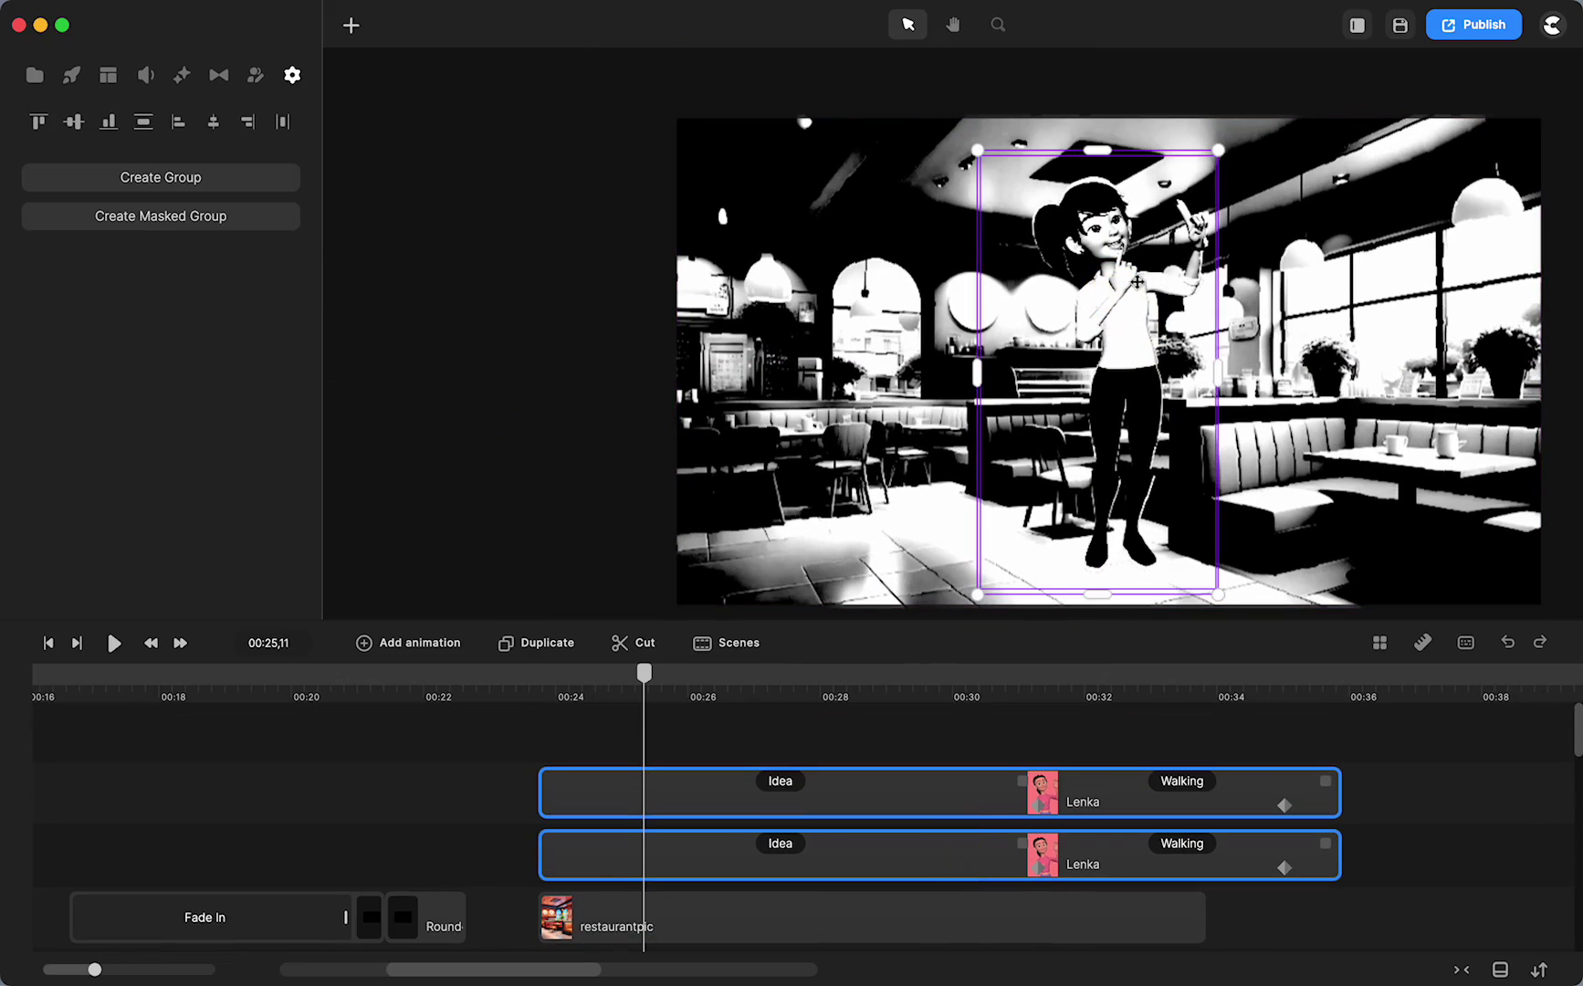
{"action": "left_click_drag", "start_coordinate": [1134, 302], "coordinate": [941, 318]}
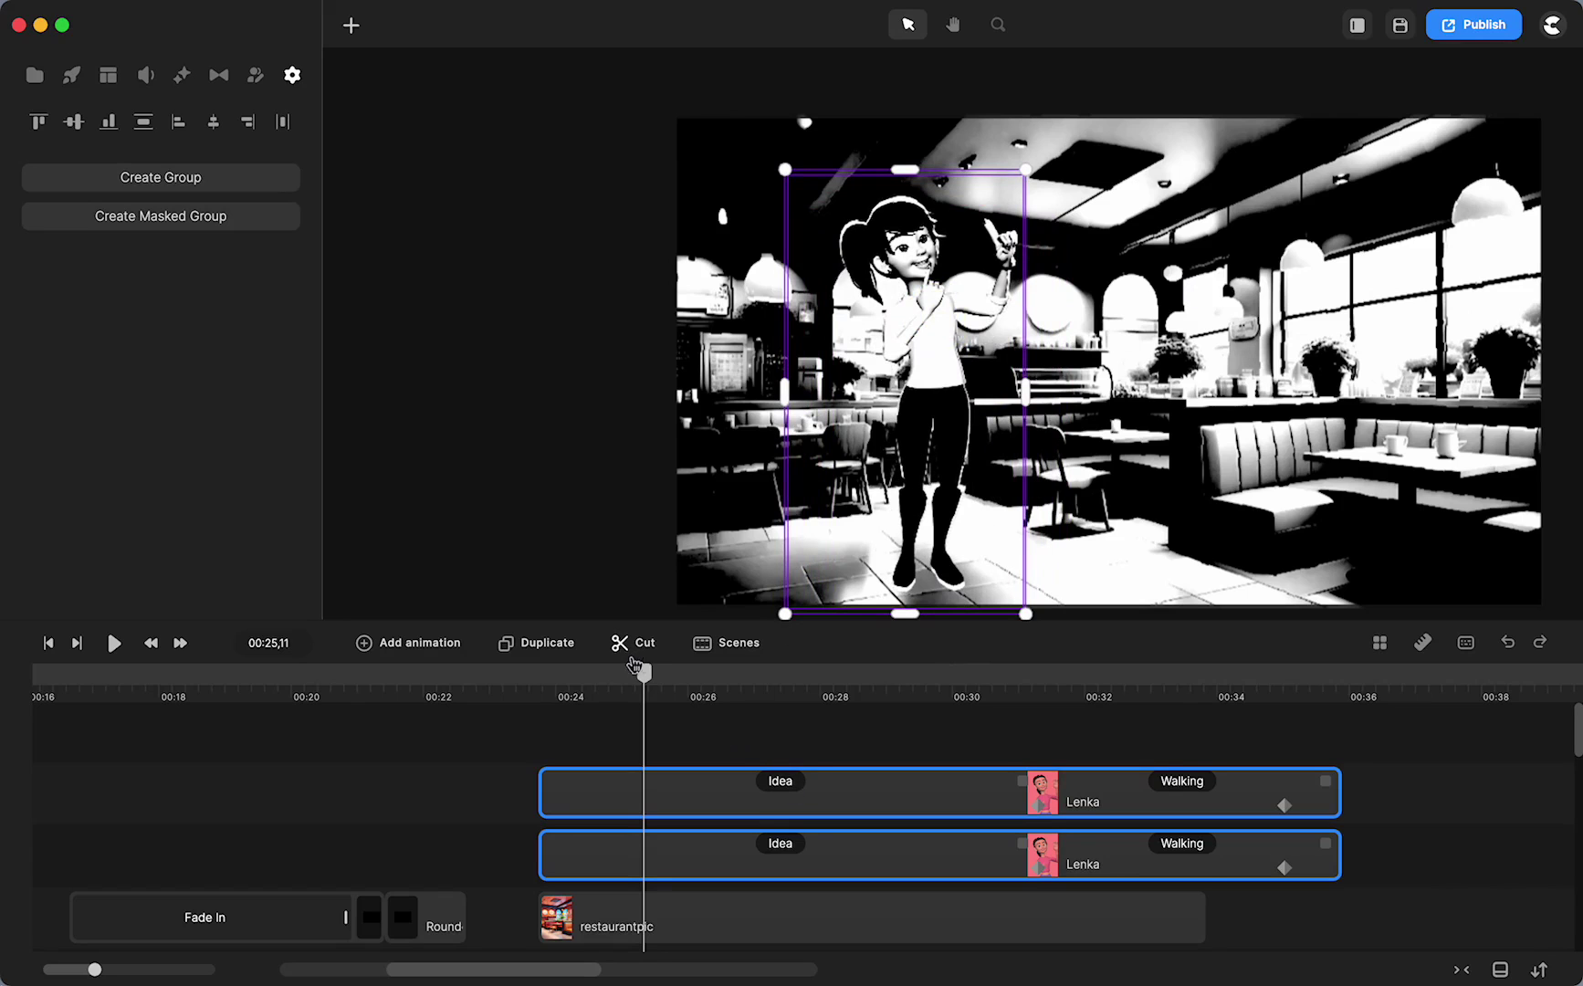
{"action": "left_click_drag", "start_coordinate": [648, 677], "coordinate": [711, 770]}
{"action": "left_click", "coordinate": [711, 780]}
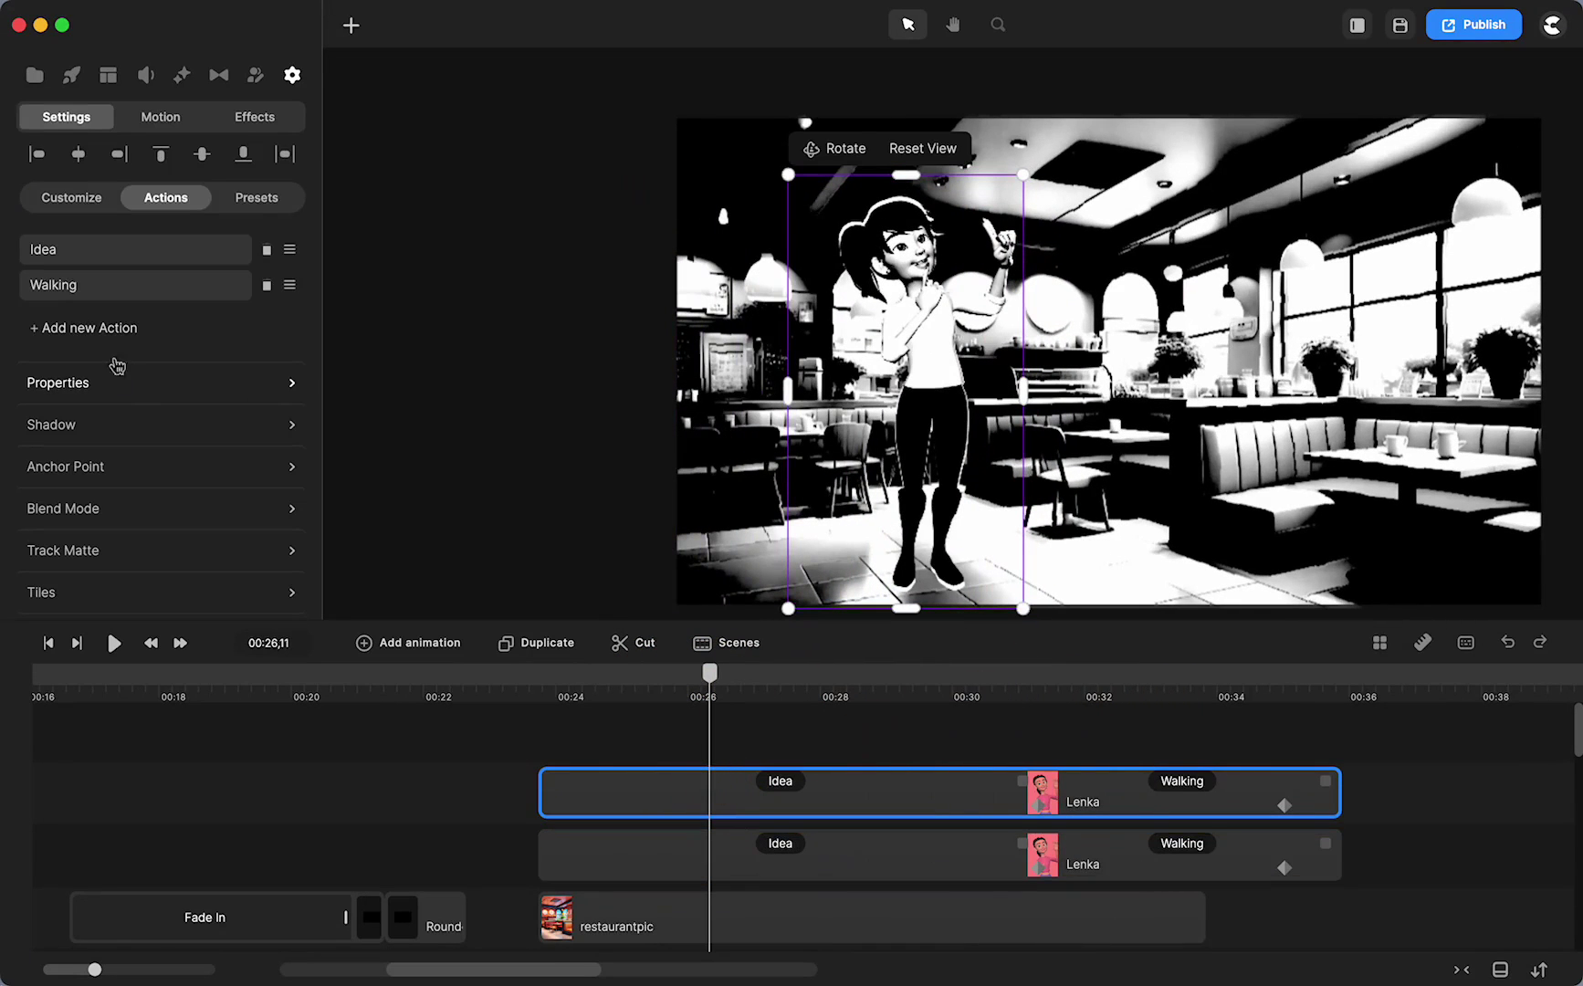